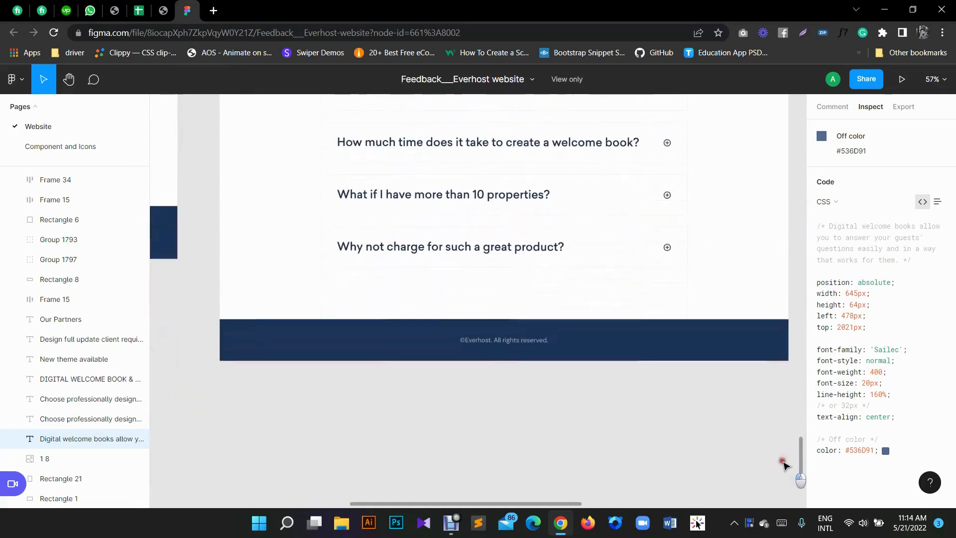
pyautogui.scroll(-3, 470, 279)
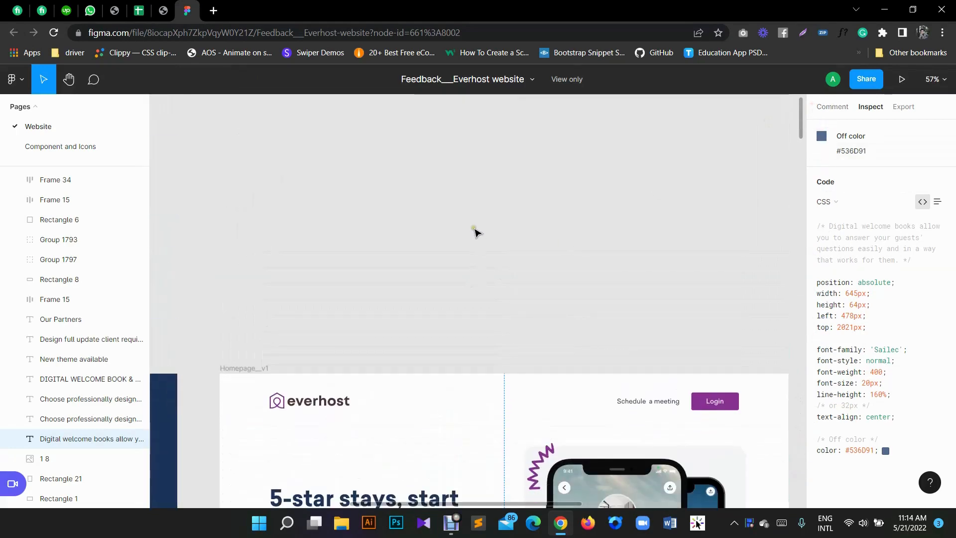
pyautogui.moveTo(798, 119)
pyautogui.mouseDown()
pyautogui.moveTo(808, 159)
pyautogui.moveTo(796, 129)
pyautogui.mouseUp()
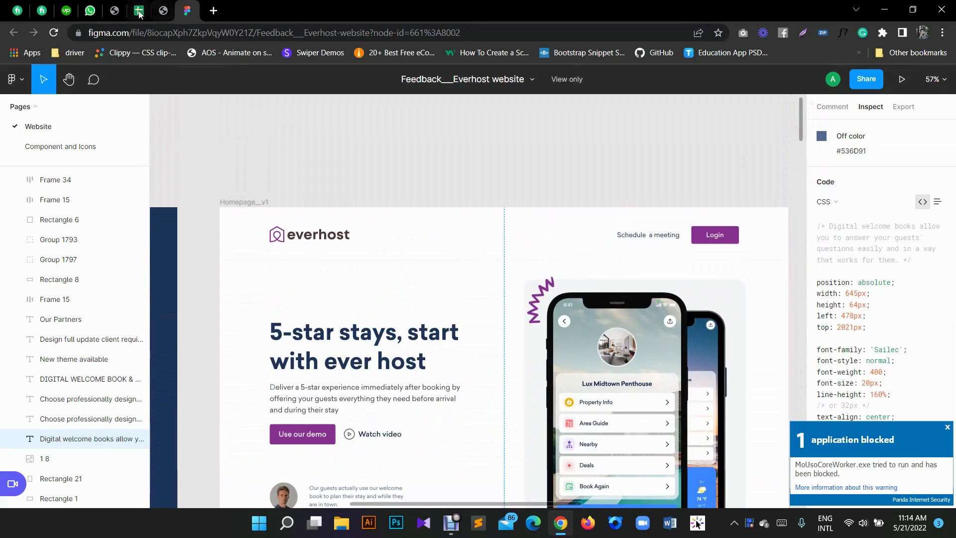
pyautogui.click(163, 10)
pyautogui.scroll(-8, 32, 373)
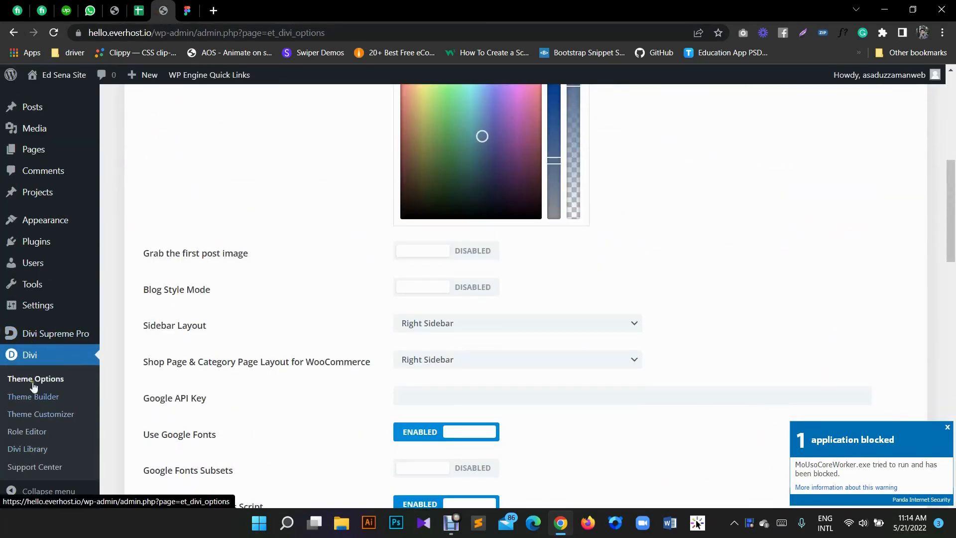
pyautogui.click(30, 396)
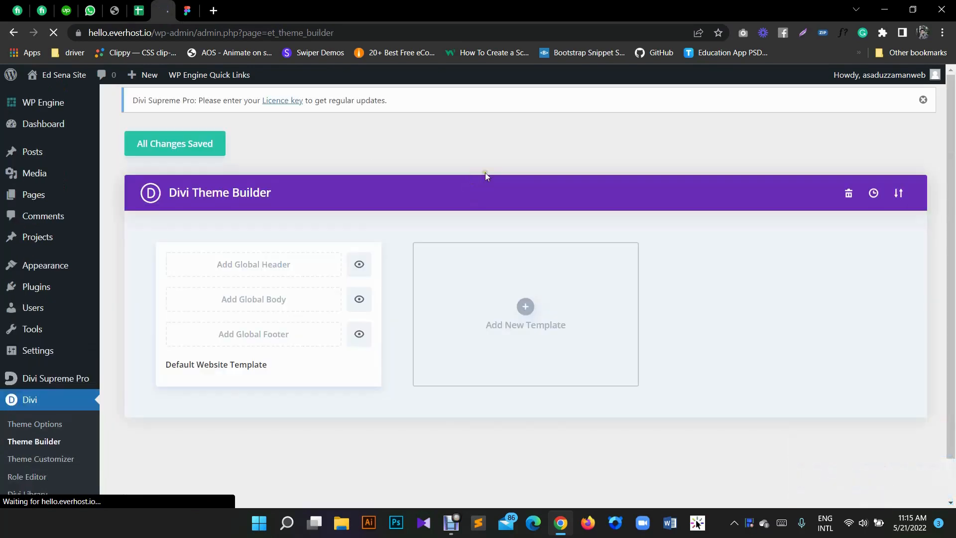
pyautogui.click(263, 264)
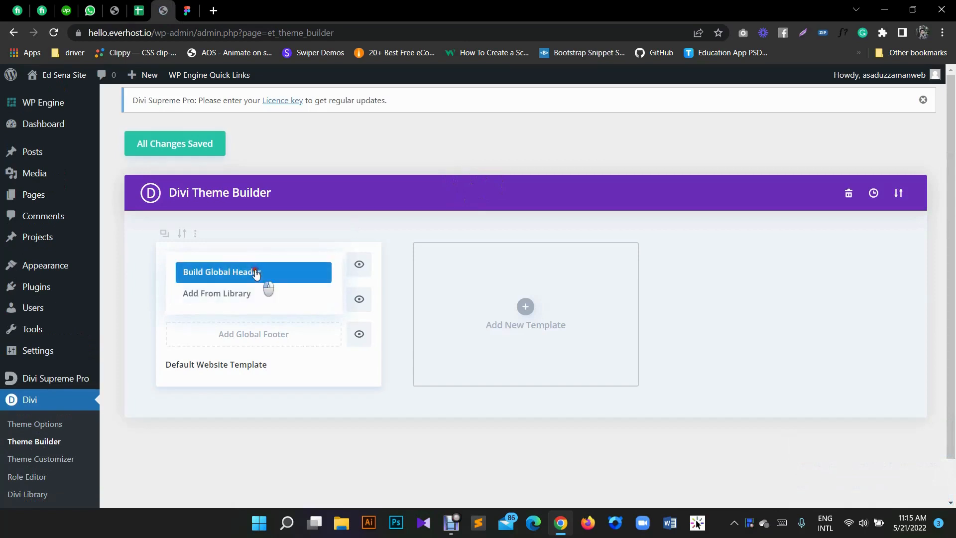
pyautogui.click(260, 272)
pyautogui.hotkey('ctrl', 'Tab')
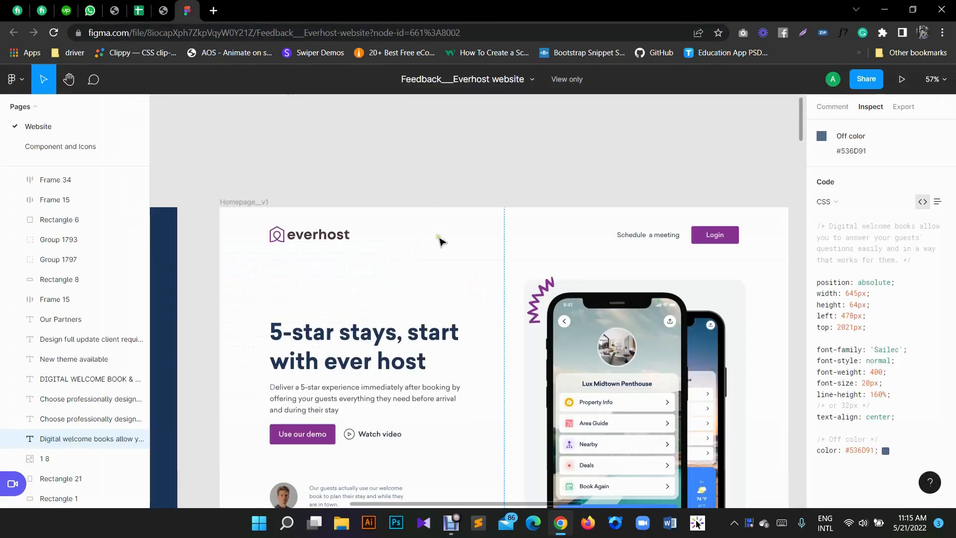
pyautogui.click(330, 168)
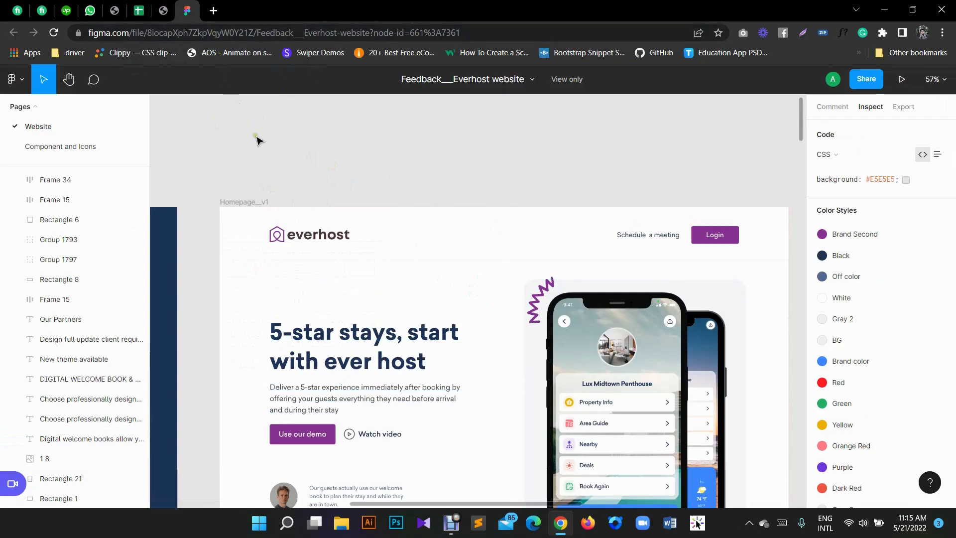
pyautogui.click(167, 11)
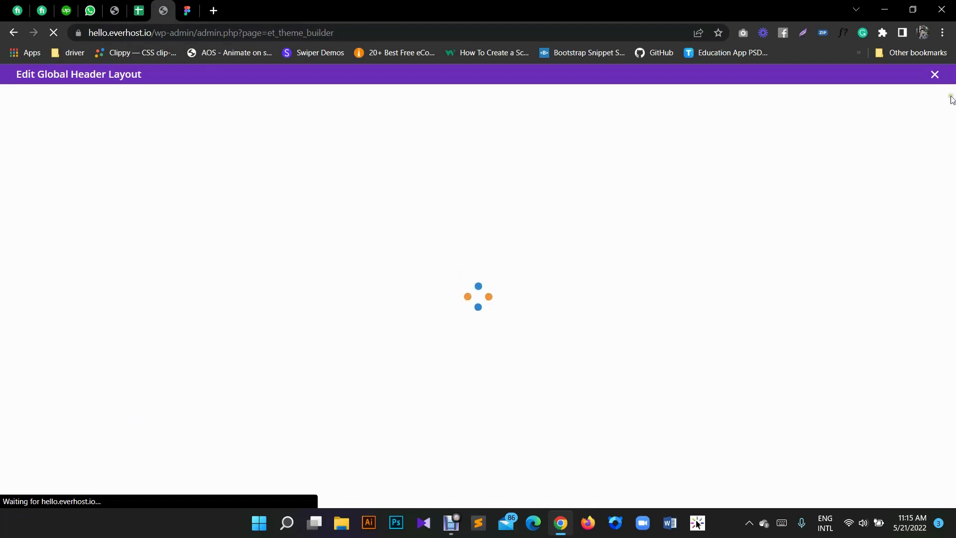
pyautogui.click(934, 75)
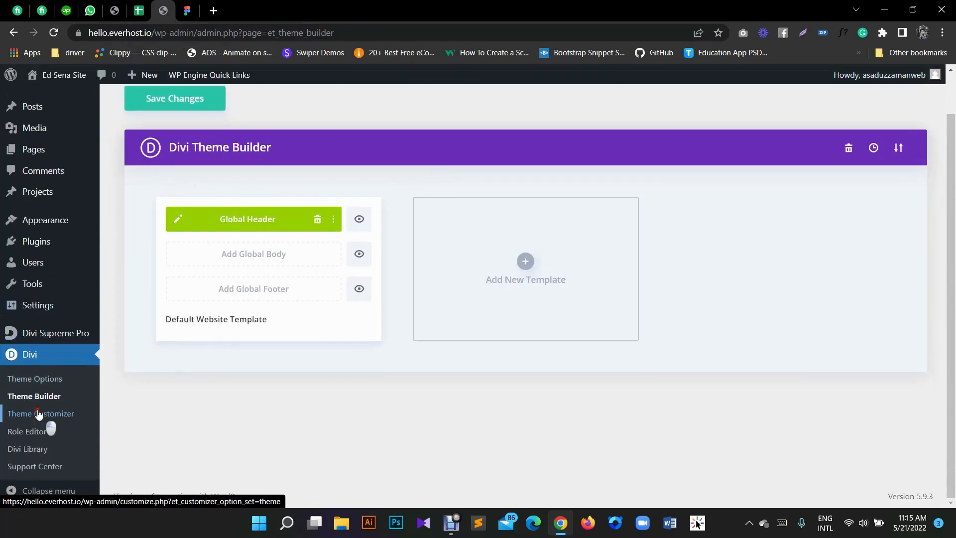
# Step: In the Theme Customizer's general layout settings, set the website content width to 1240, publish the change and close the customizer
pyautogui.click(39, 414)
pyautogui.click(551, 102)
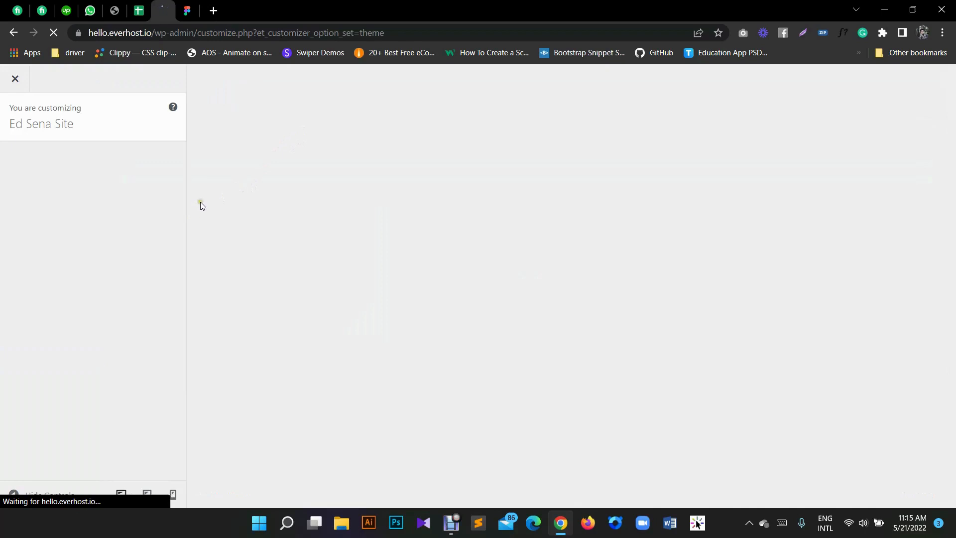
pyautogui.click(188, 11)
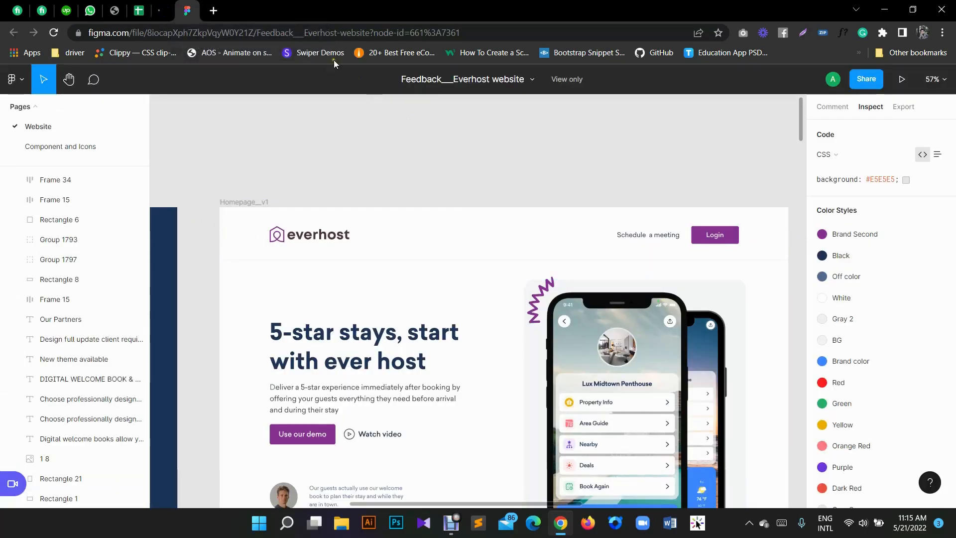
pyautogui.click(170, 11)
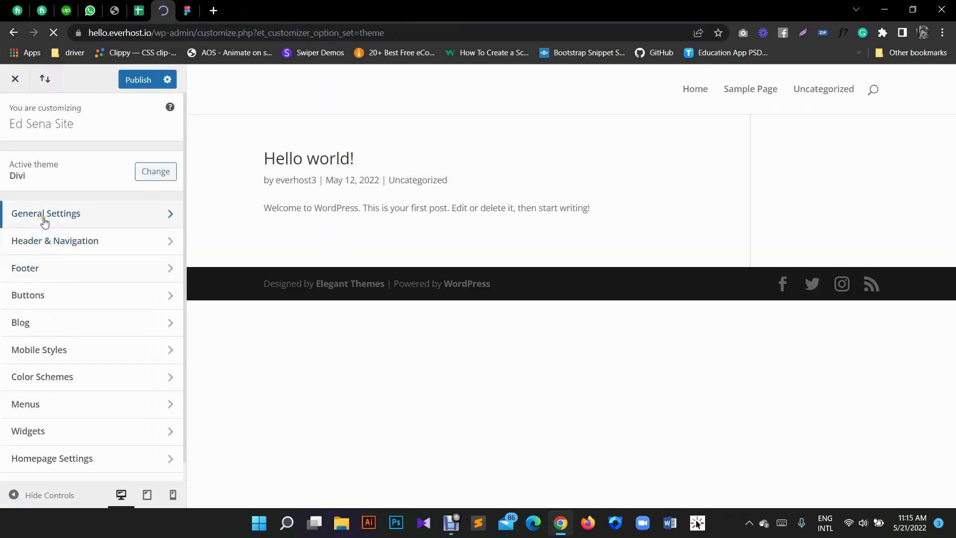
pyautogui.click(43, 217)
pyautogui.click(47, 170)
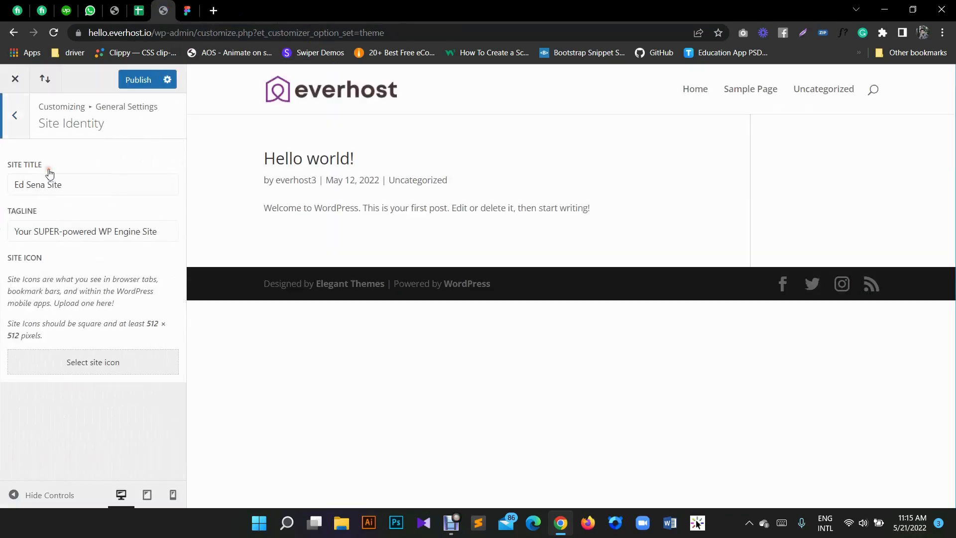
pyautogui.click(16, 114)
pyautogui.click(42, 184)
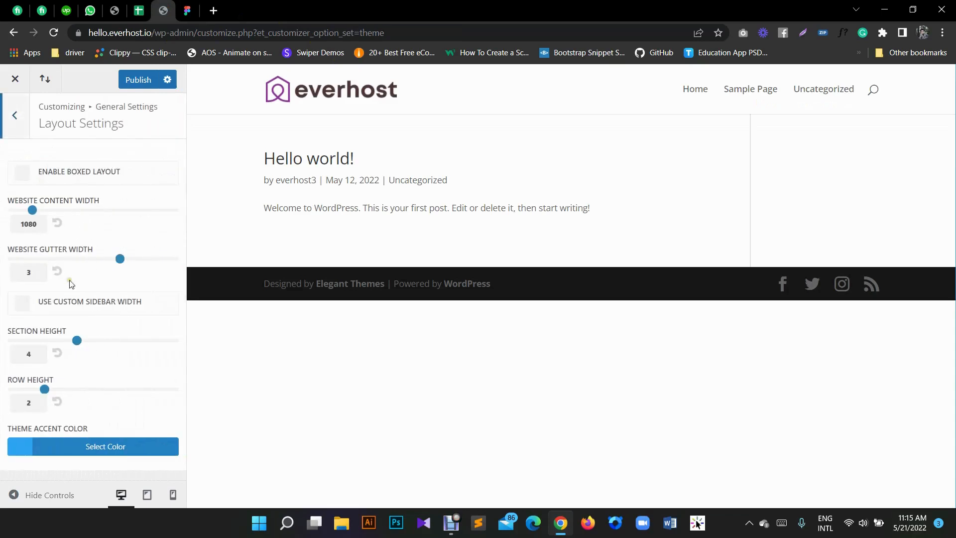
pyautogui.doubleClick(32, 220)
pyautogui.write('1')
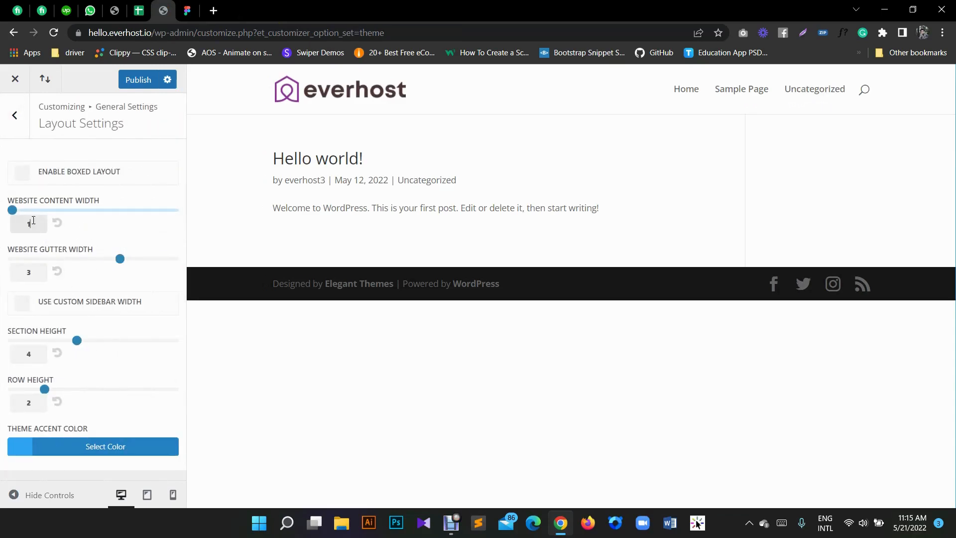
pyautogui.write('240')
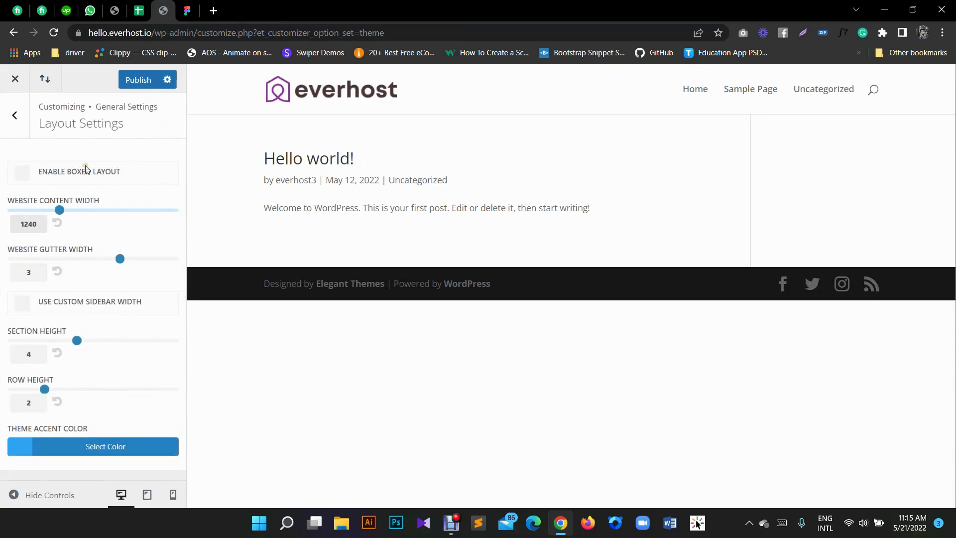
pyautogui.click(144, 80)
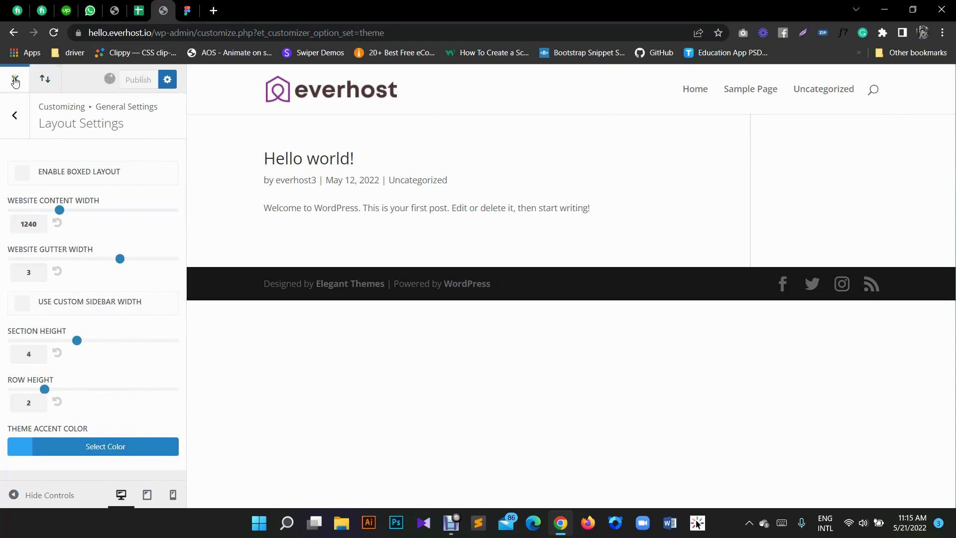
pyautogui.click(34, 93)
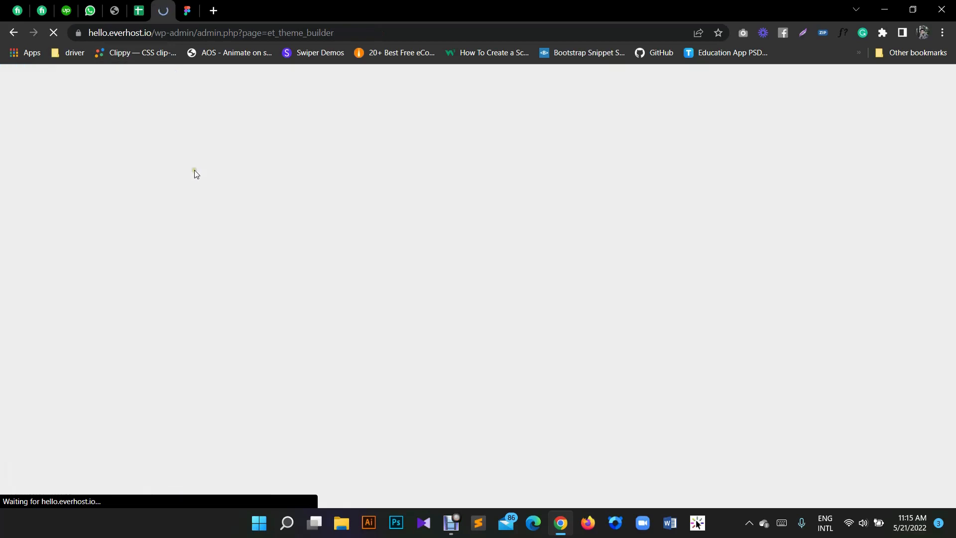
# Step: Create a new page titled Home, publish it and return to the pages list
pyautogui.moveTo(21, 202)
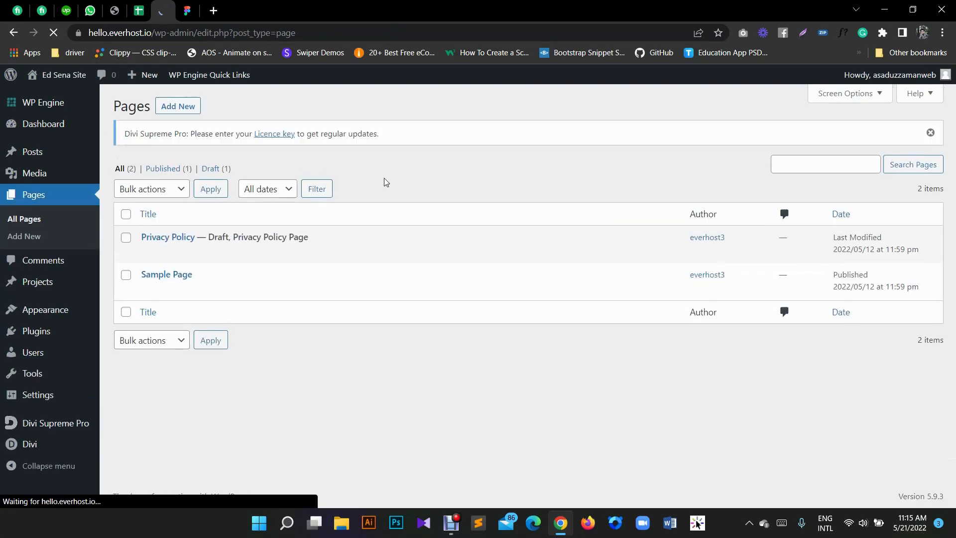
pyautogui.click(178, 105)
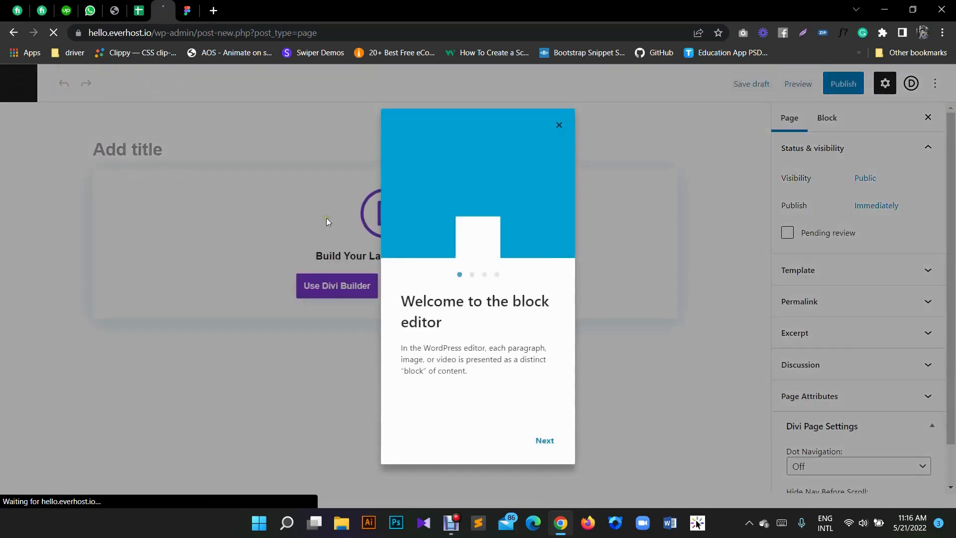
pyautogui.click(559, 120)
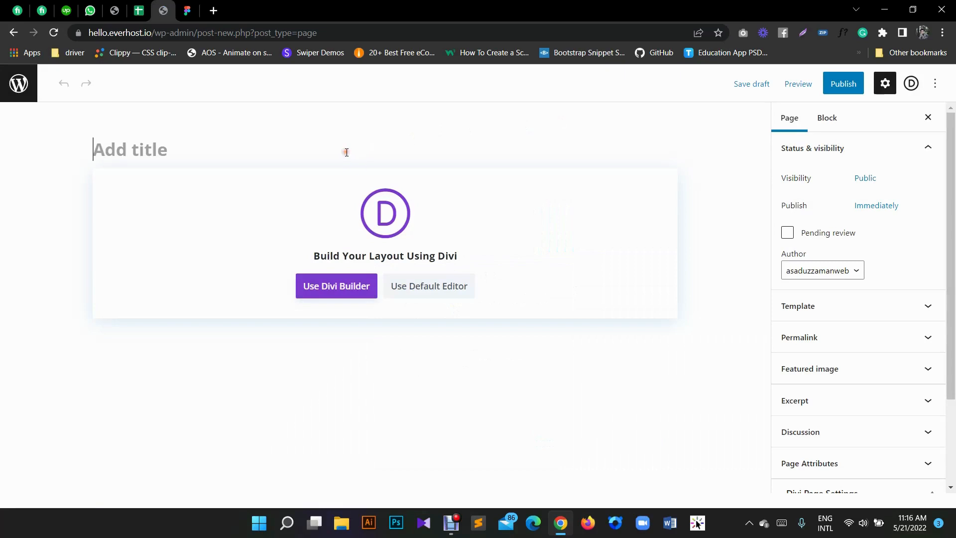
pyautogui.click(347, 151)
pyautogui.write('Home')
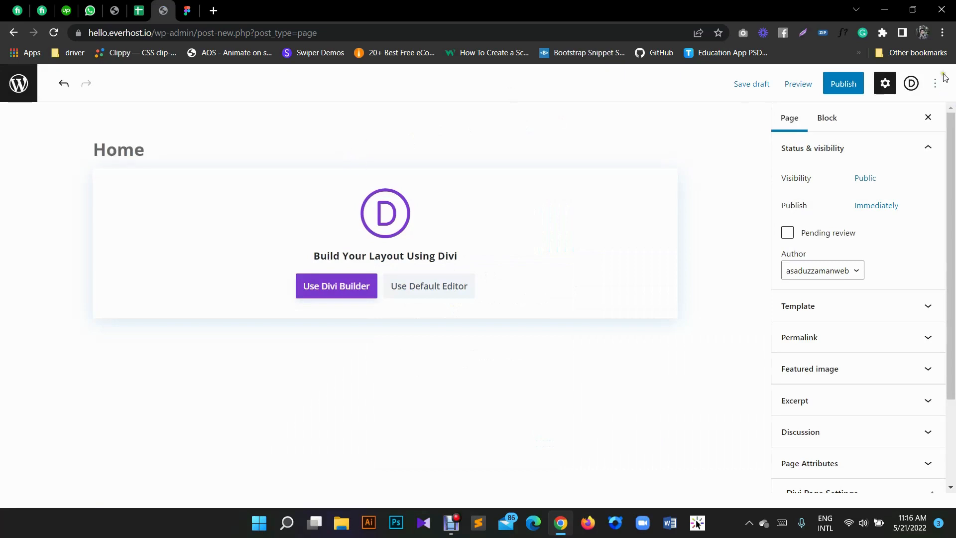
pyautogui.click(844, 85)
pyautogui.click(829, 85)
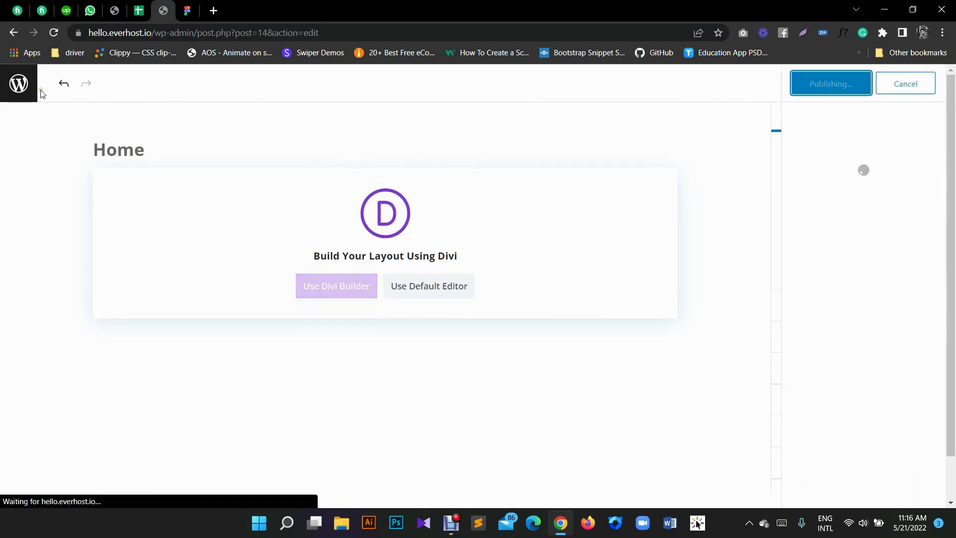
pyautogui.click(20, 84)
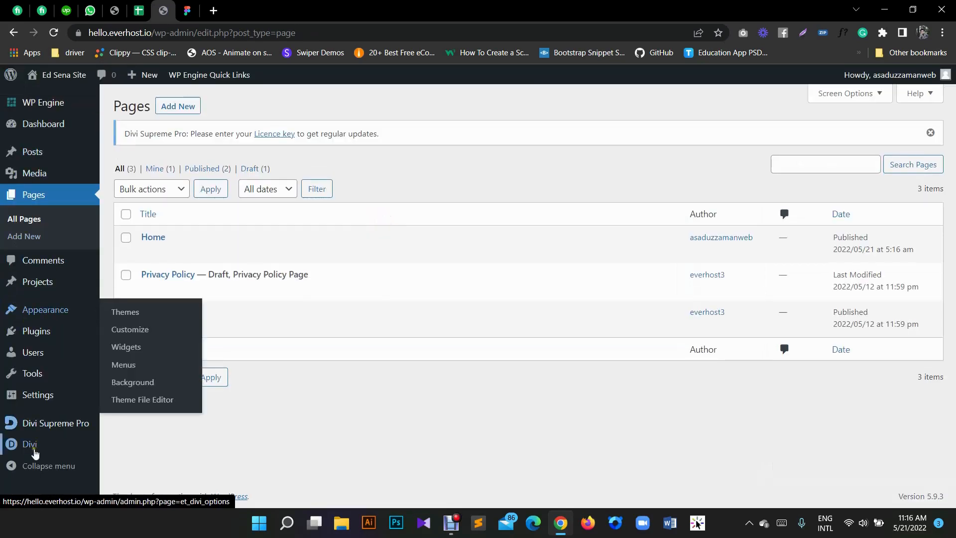
# Step: In the Reading settings, make the homepage a static page using Home and save the changes
pyautogui.moveTo(31, 454)
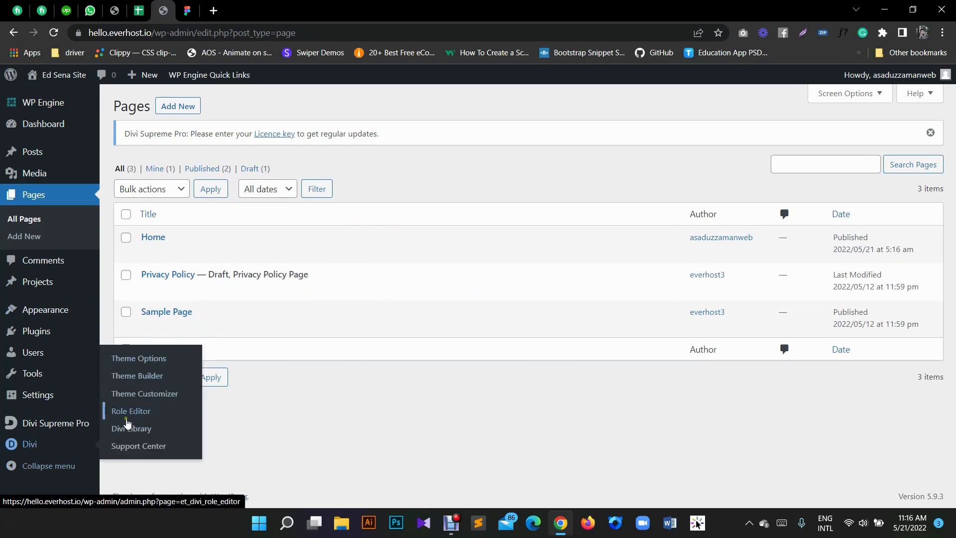
pyautogui.moveTo(38, 394)
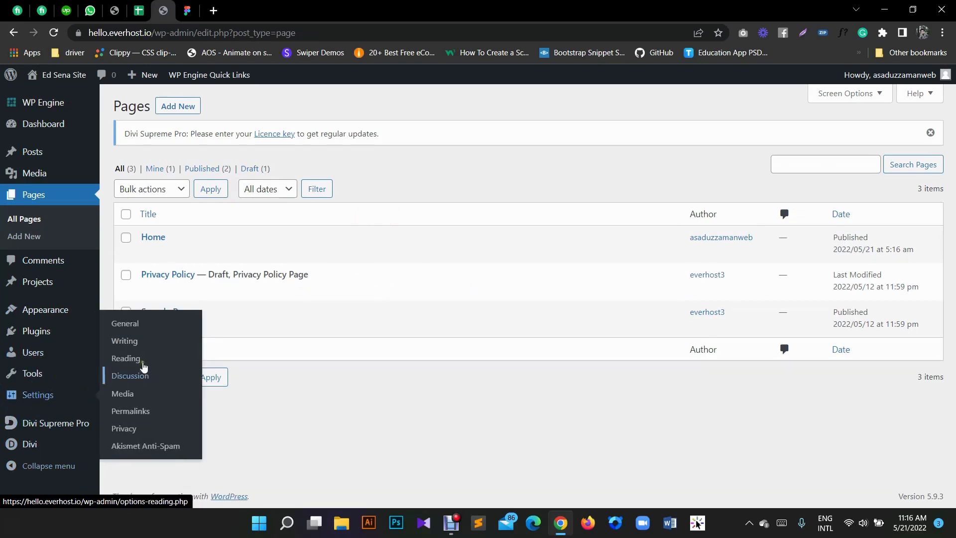
pyautogui.click(128, 358)
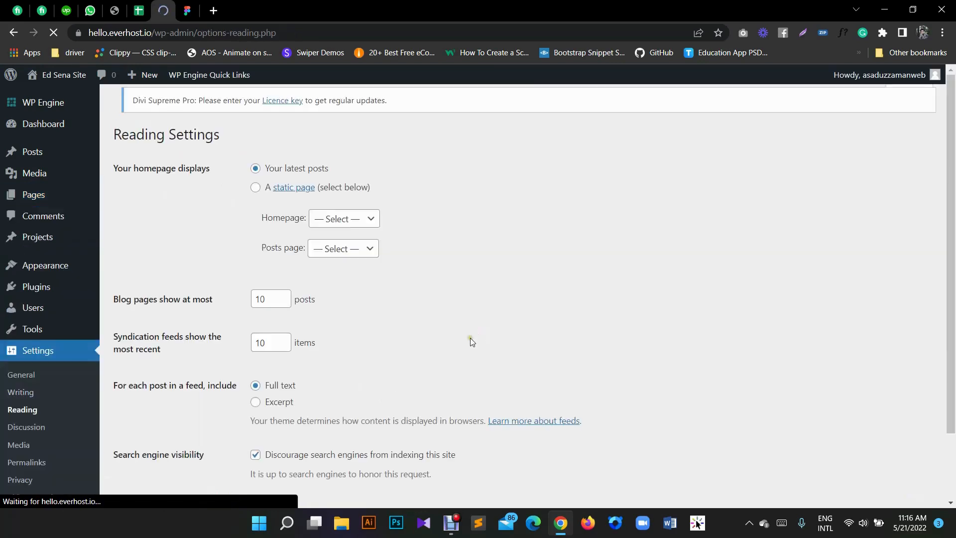
pyautogui.click(255, 192)
pyautogui.click(354, 228)
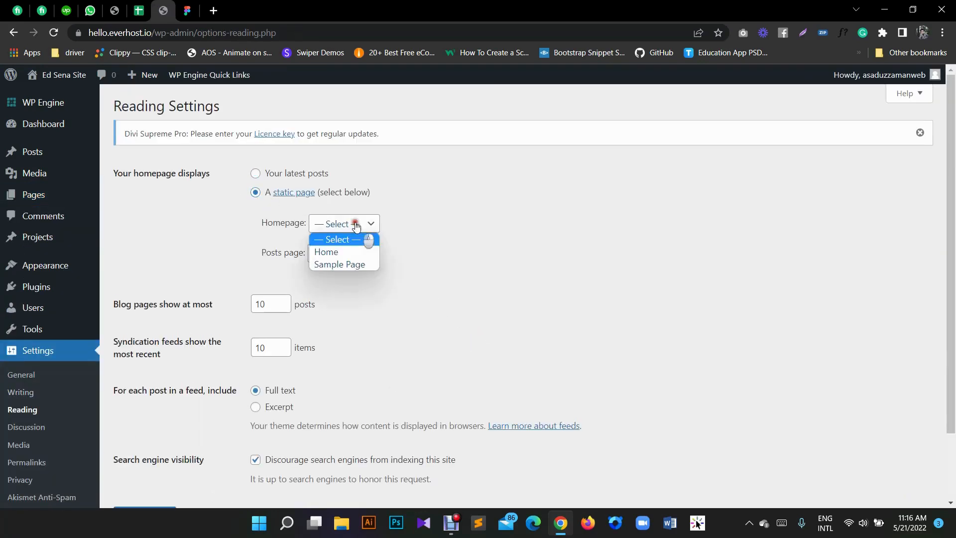
pyautogui.click(344, 252)
pyautogui.scroll(-2, 238, 366)
pyautogui.click(171, 439)
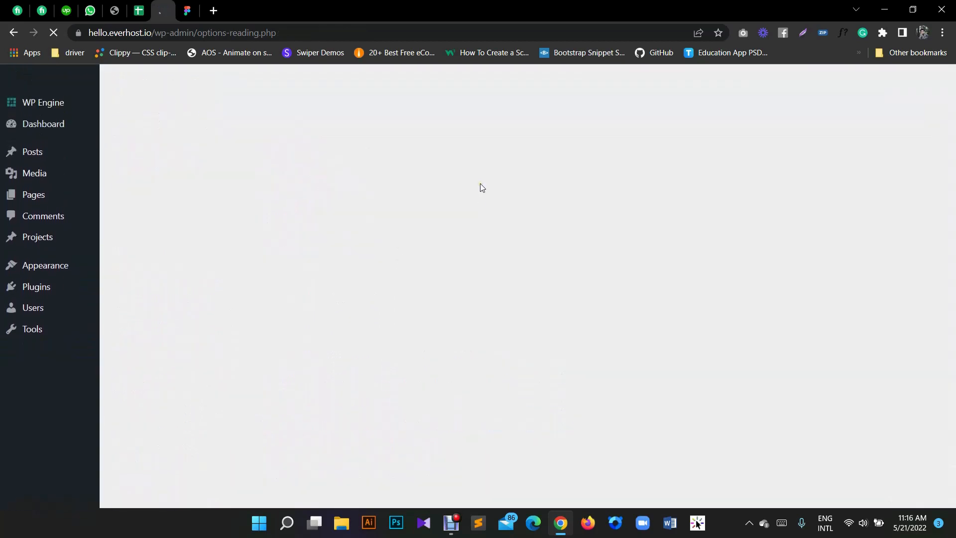
# Step: Start building the global header of the default website template in the Divi Theme Builder, checking the header in the Figma design
pyautogui.moveTo(15, 431)
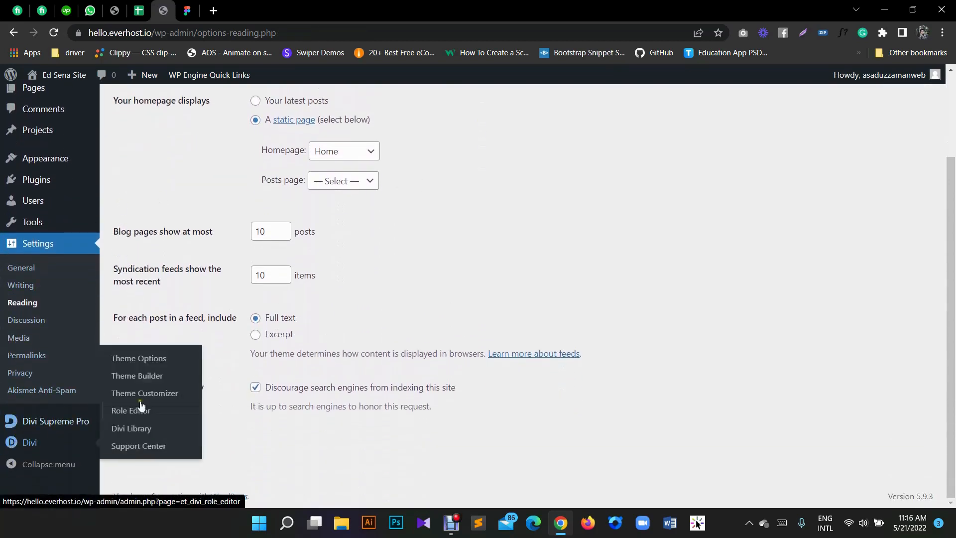
pyautogui.click(125, 376)
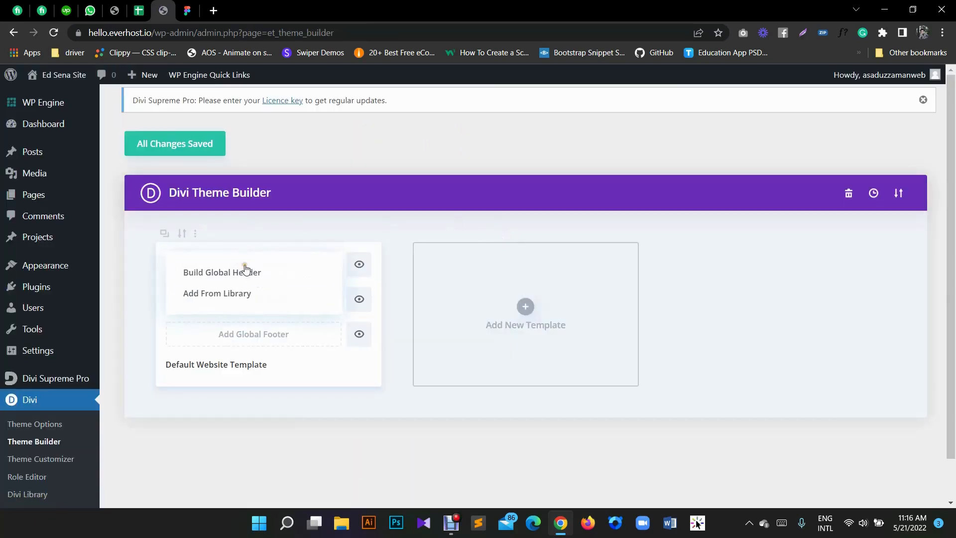
pyautogui.click(244, 271)
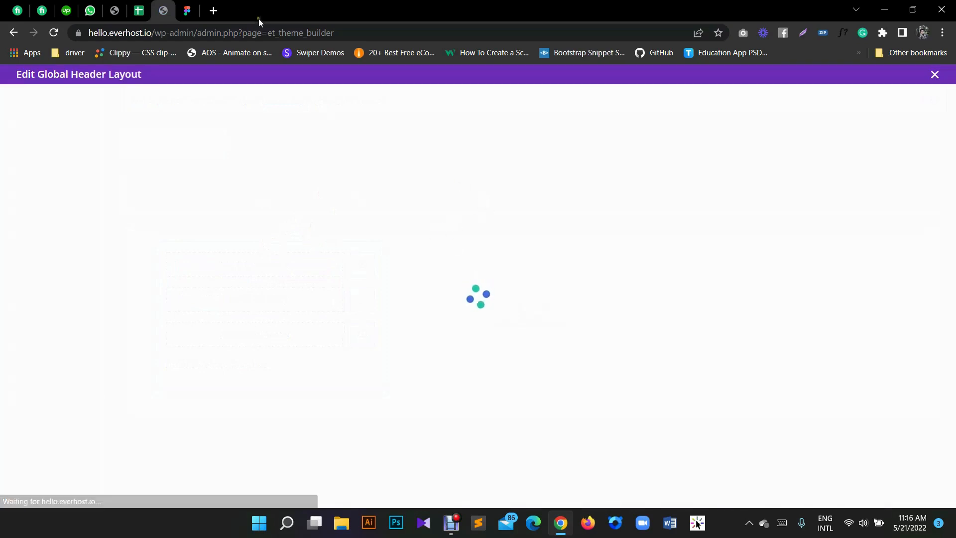
pyautogui.click(187, 11)
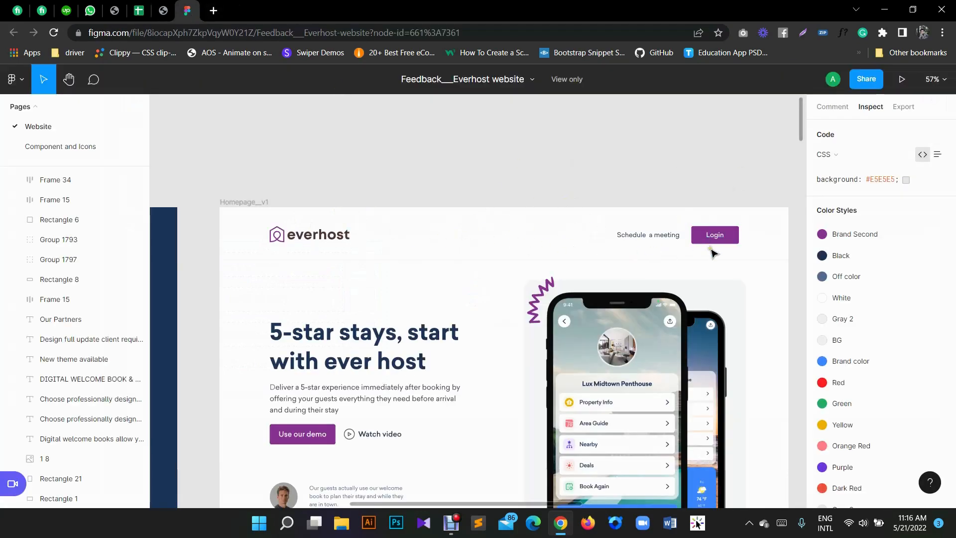
pyautogui.click(169, 12)
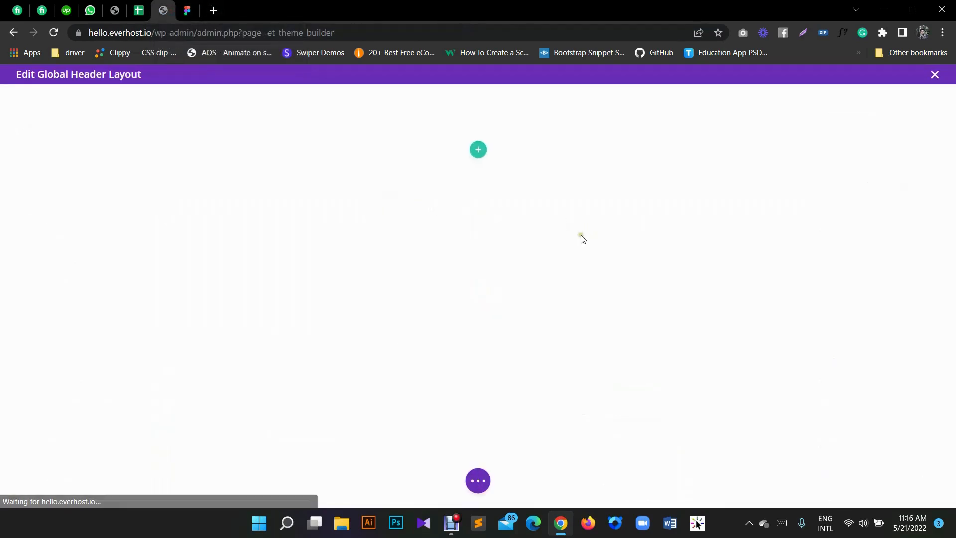
# Step: Insert a two-column row with a one-third column followed by a two-thirds column in the header section
pyautogui.click(477, 151)
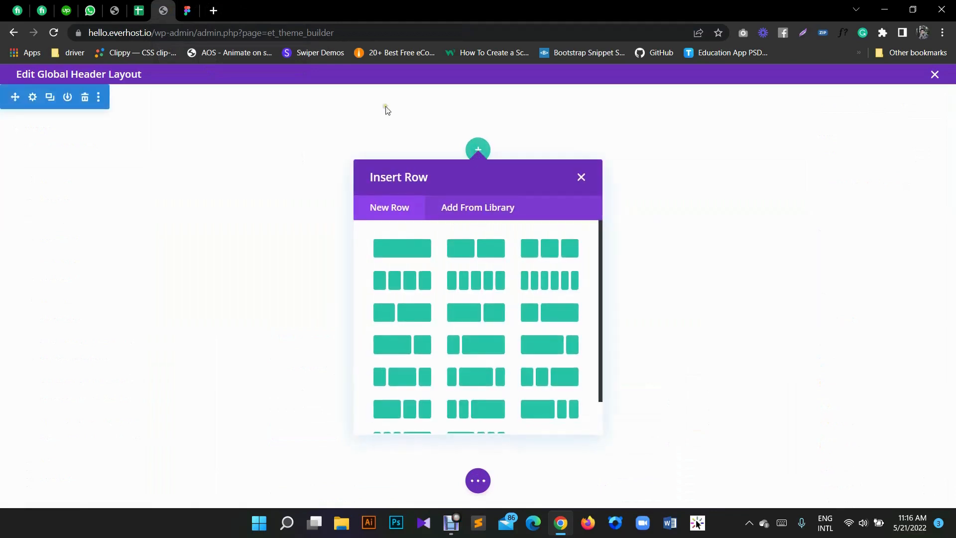
pyautogui.click(182, 12)
pyautogui.click(164, 11)
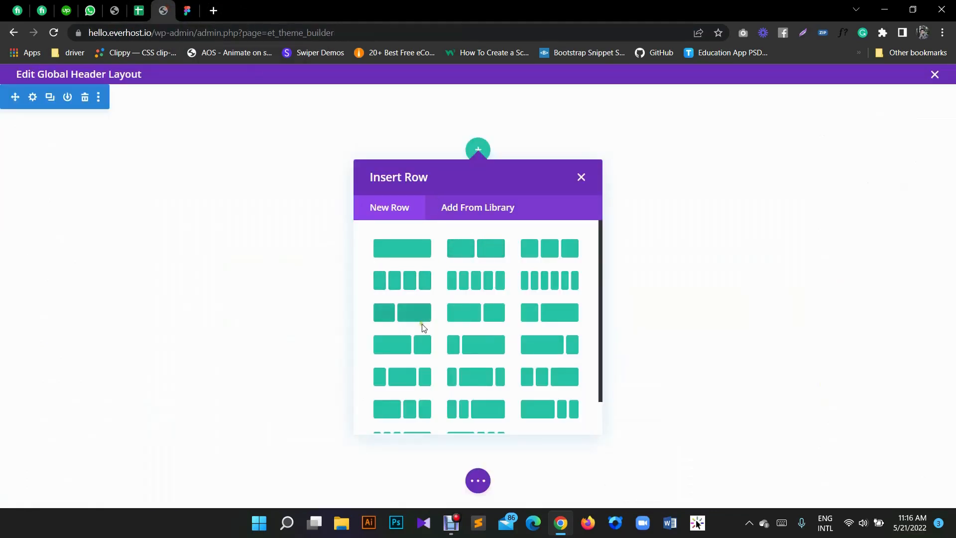
pyautogui.click(553, 313)
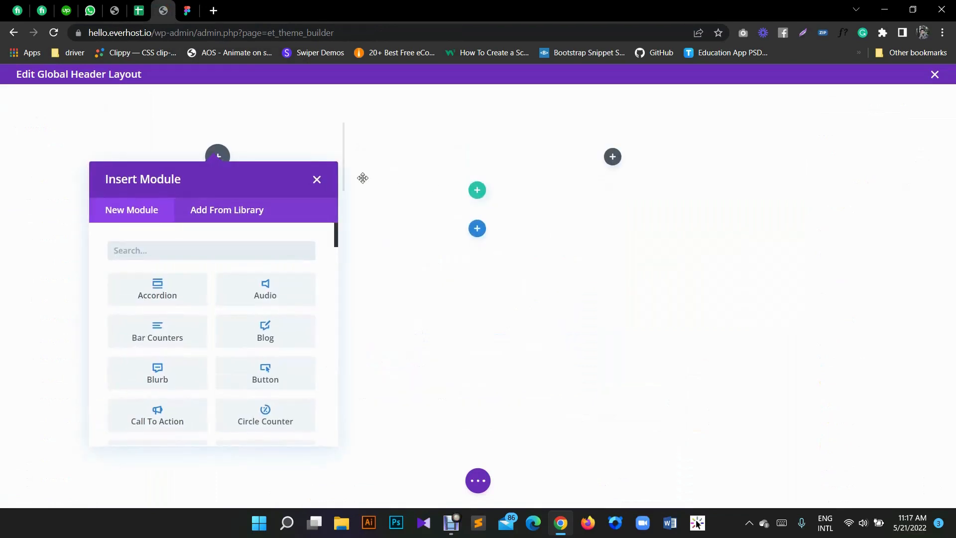
# Step: Recheck the Figma header design and add an Image module to the row's one-third column
pyautogui.click(316, 179)
pyautogui.click(187, 11)
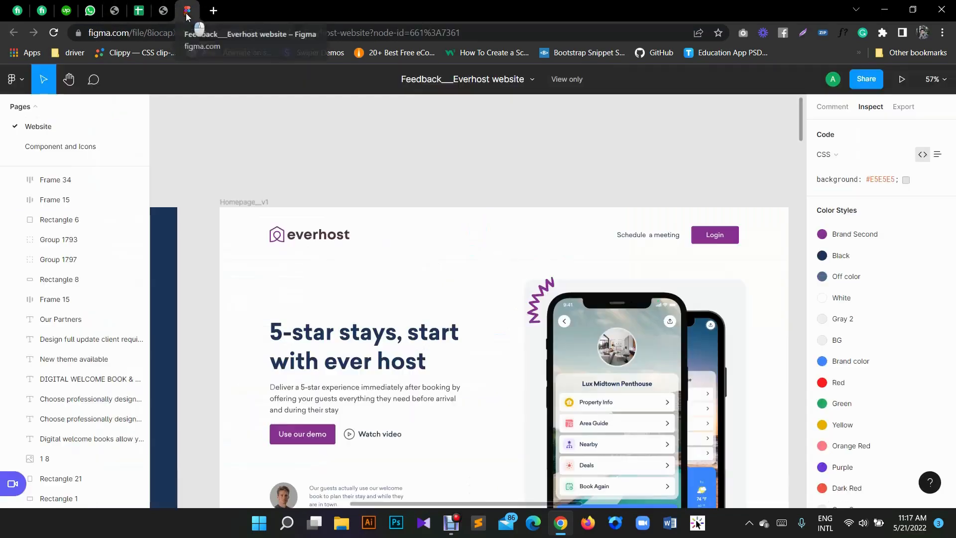
pyautogui.click(163, 10)
pyautogui.click(216, 157)
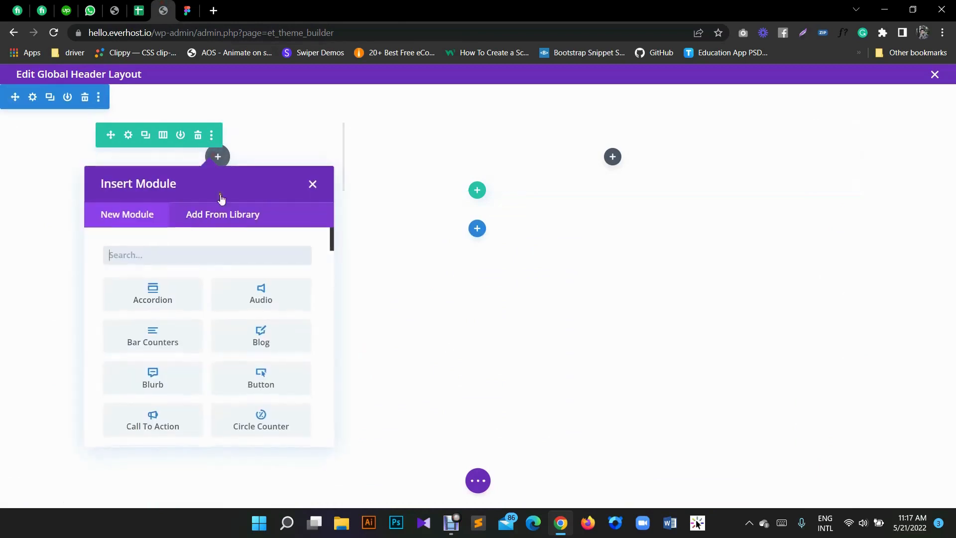
pyautogui.click(217, 254)
pyautogui.write('image')
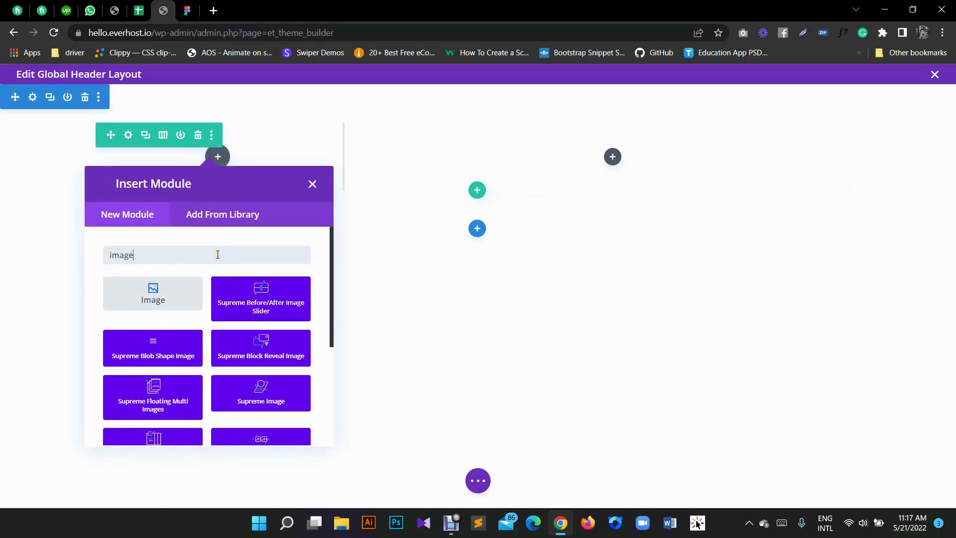
pyautogui.click(173, 306)
# Step: Use the everhost logo Group.png from the media library as the module's image
pyautogui.click(128, 321)
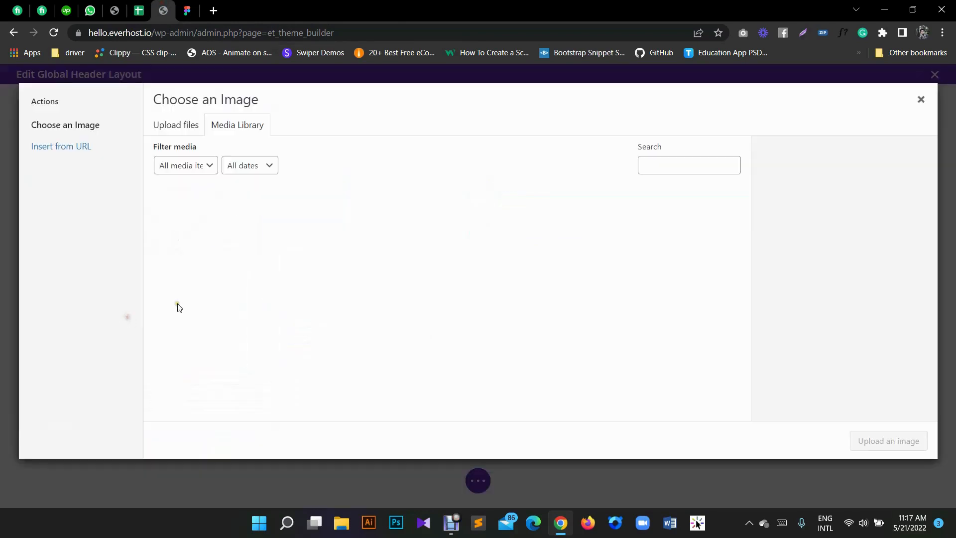
pyautogui.click(184, 129)
pyautogui.click(243, 129)
pyautogui.click(188, 200)
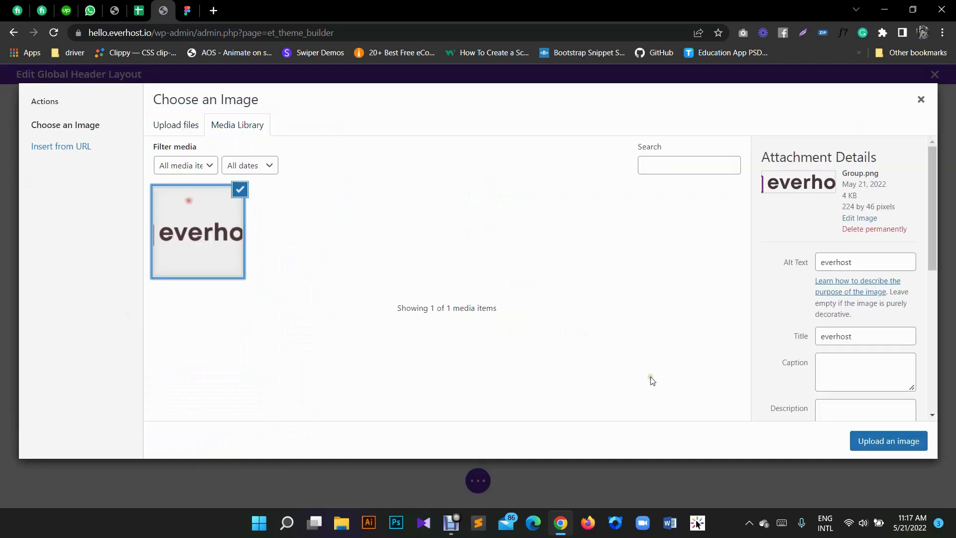
pyautogui.click(906, 442)
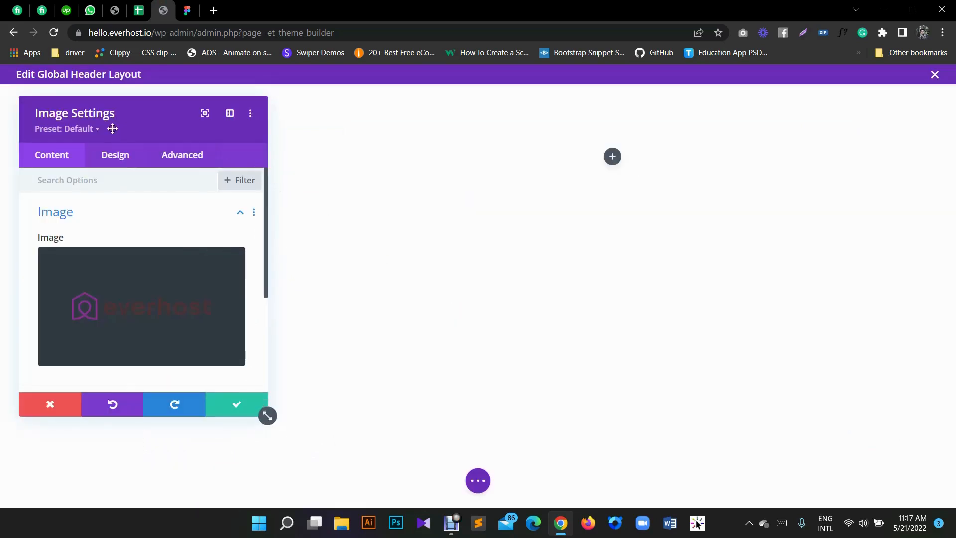
# Step: Set the logo's image link URL to the dynamic Homepage Link and save the image settings
pyautogui.moveTo(113, 128); pyautogui.dragTo(730, 154)
pyautogui.scroll(-4, 742, 290)
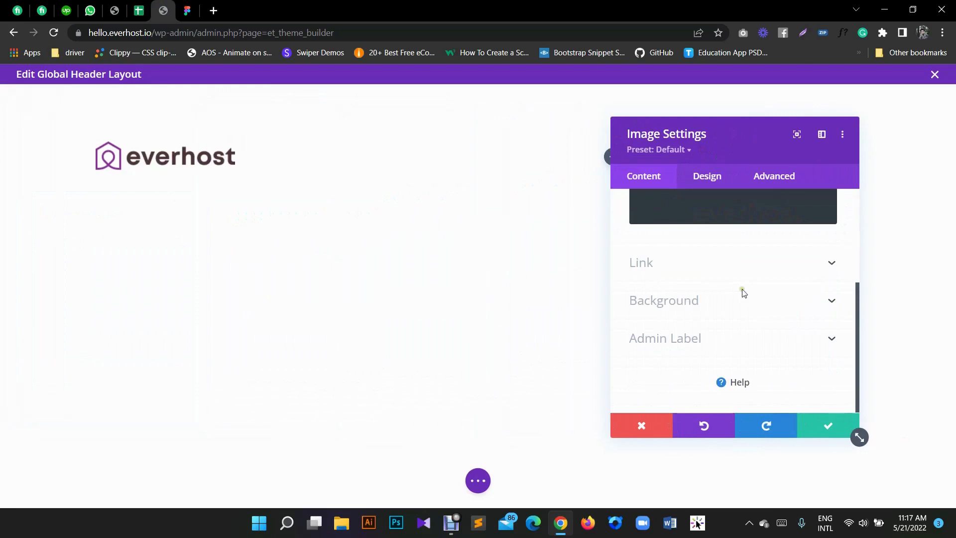
pyautogui.click(658, 266)
pyautogui.click(829, 301)
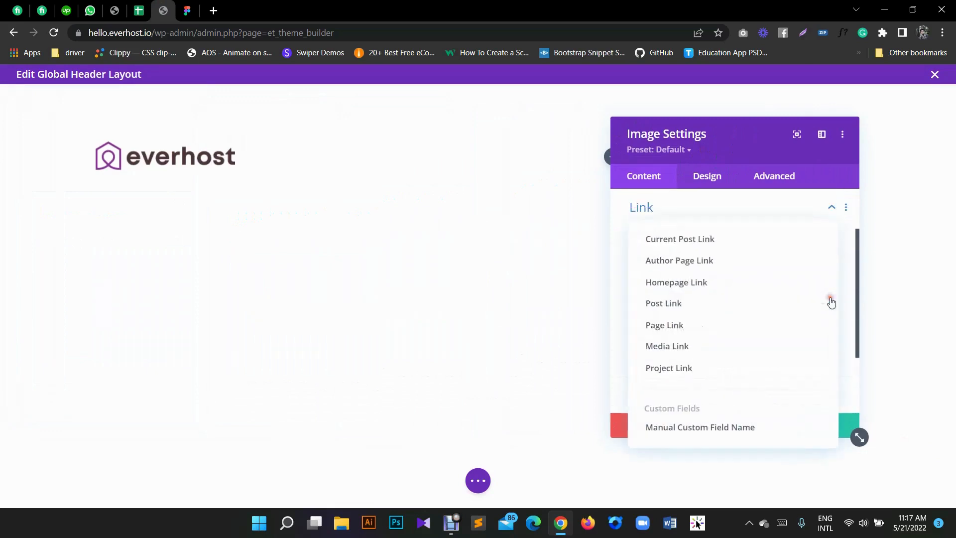
pyautogui.click(686, 285)
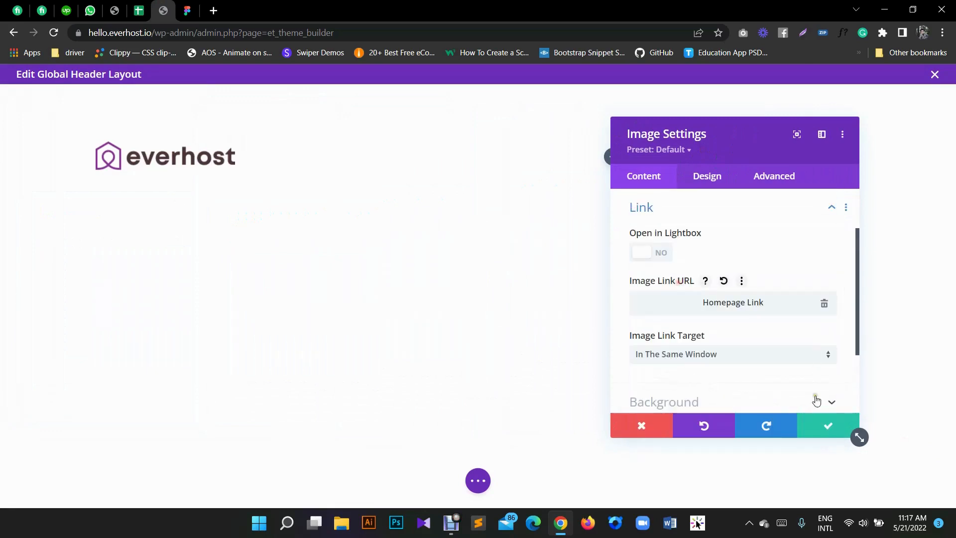
pyautogui.click(826, 427)
# Step: Add a Supreme Button module to the row's two-thirds column and move its settings window clear of that column
pyautogui.click(613, 157)
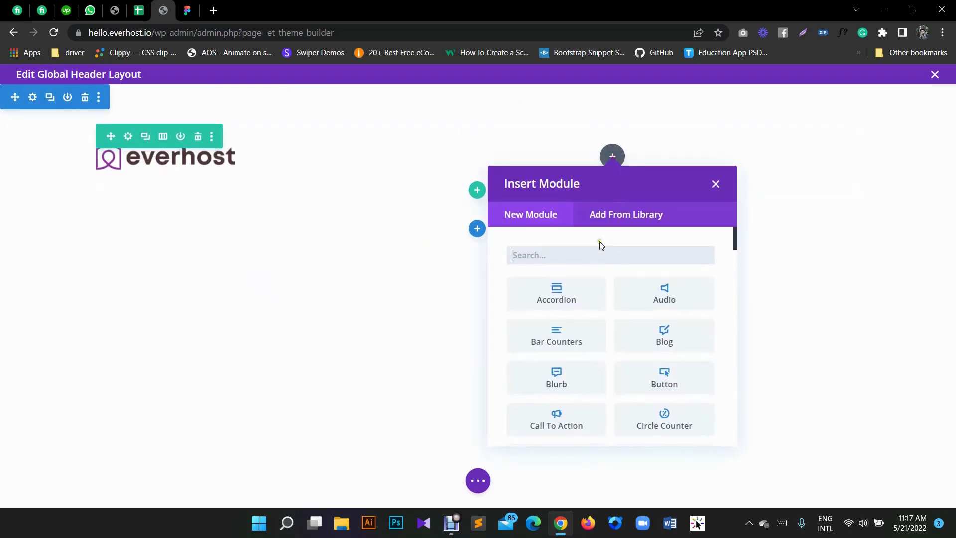
pyautogui.click(591, 255)
pyautogui.write('button')
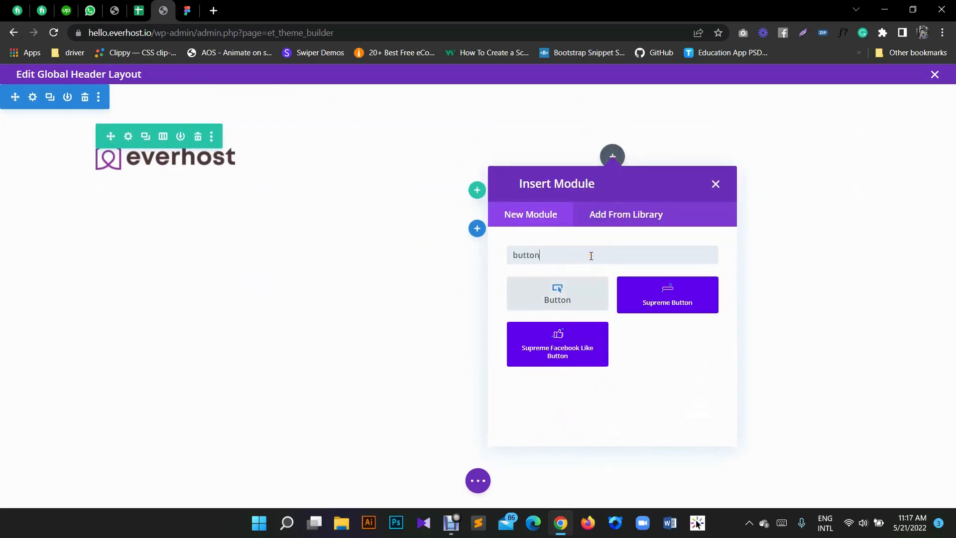
pyautogui.click(690, 308)
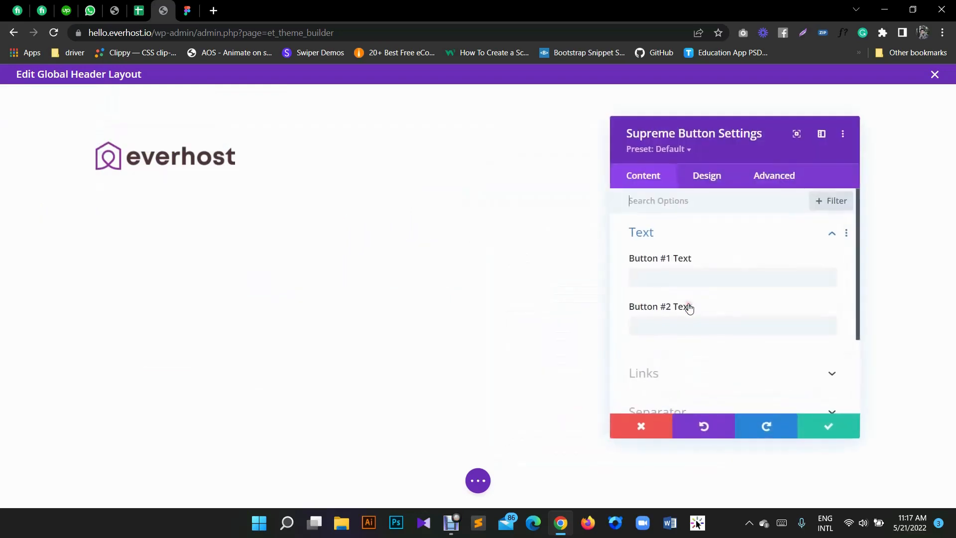
pyautogui.moveTo(752, 142); pyautogui.dragTo(280, 164)
# Step: Copy the "Schedule a meeting" text from the Figma header and paste it as the Button #1 text
pyautogui.click(187, 10)
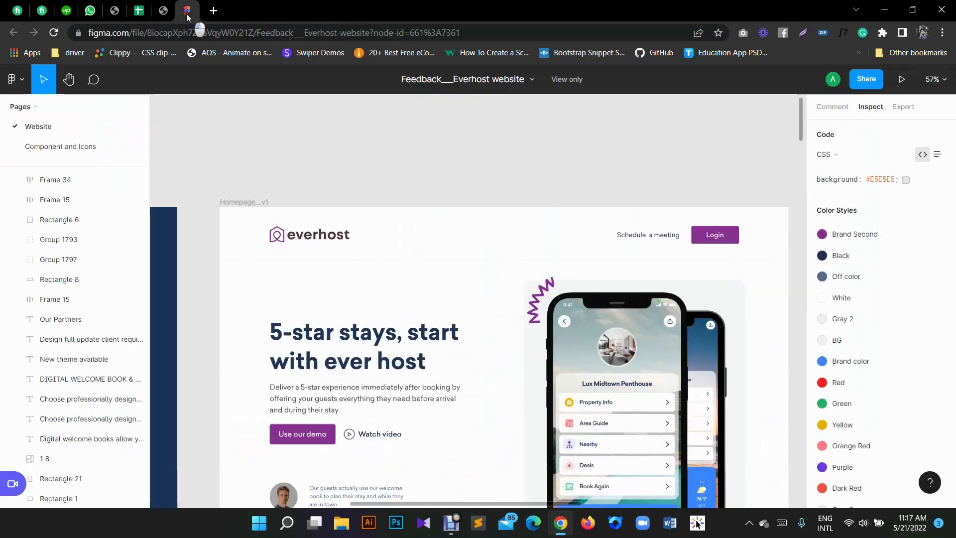
pyautogui.click(654, 240)
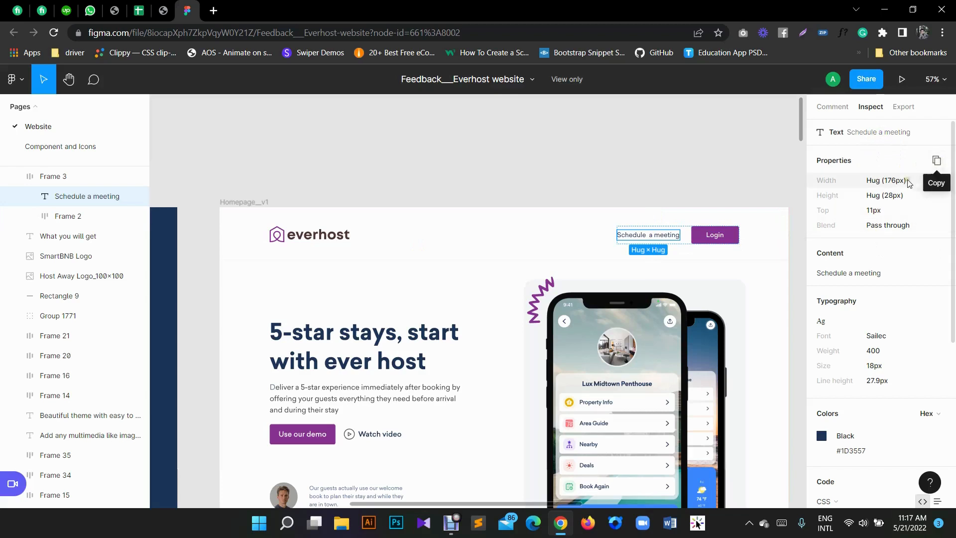
pyautogui.click(832, 106)
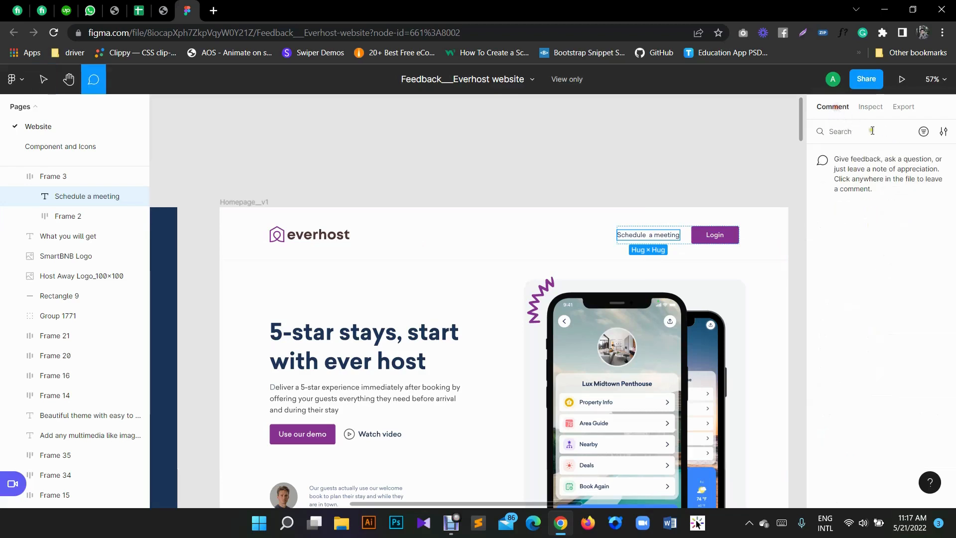
pyautogui.click(872, 108)
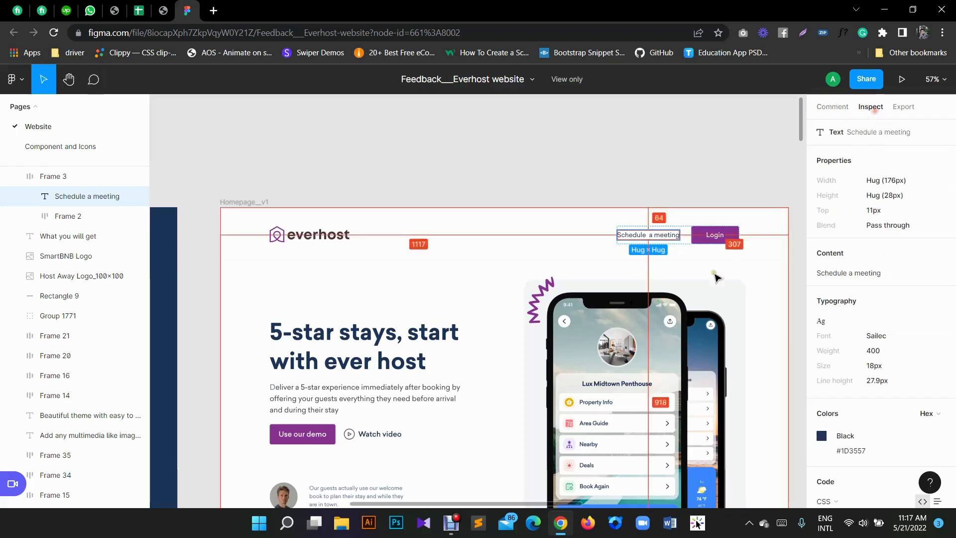
pyautogui.rightClick(657, 236)
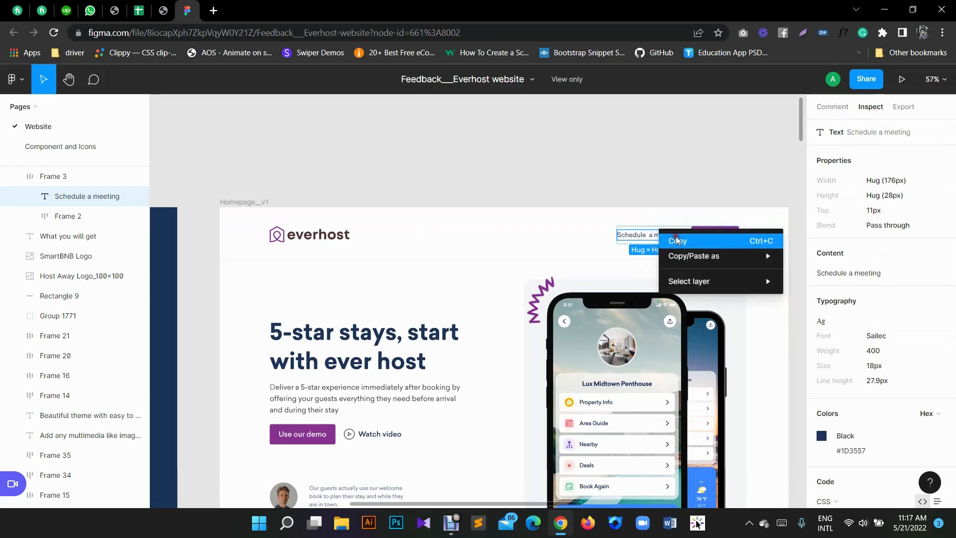
pyautogui.click(675, 241)
pyautogui.click(156, 9)
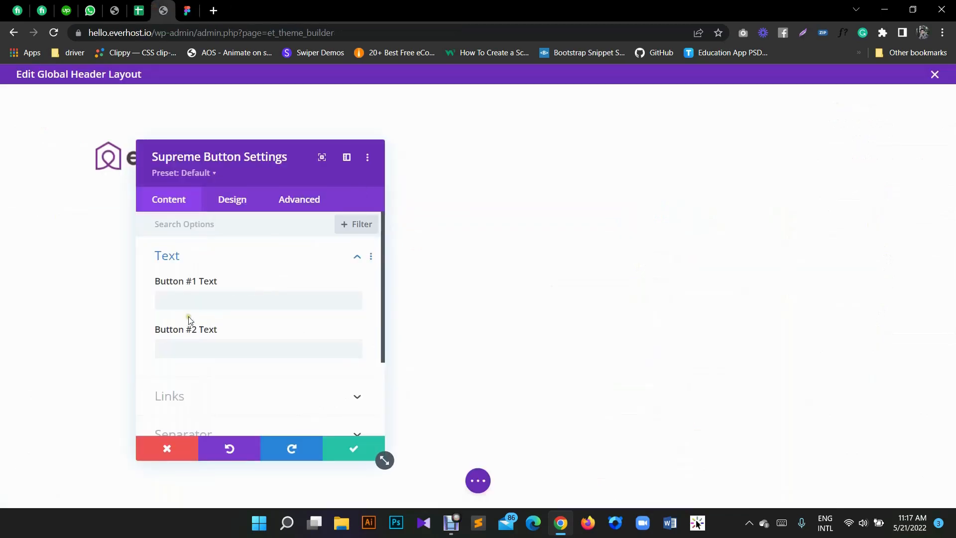
pyautogui.click(197, 300)
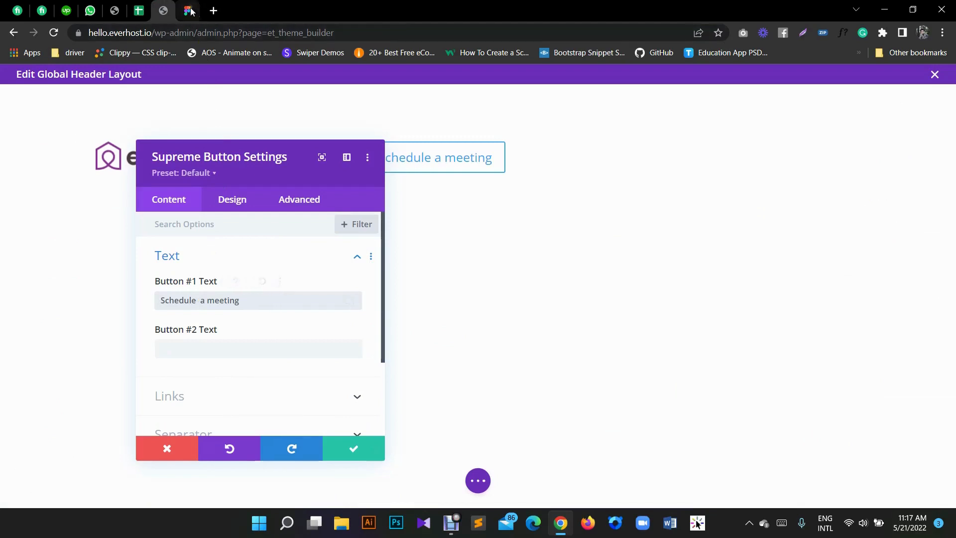
# Step: Check the second header button in Figma and set the Button #2 text to "Login"
pyautogui.click(187, 10)
pyautogui.click(160, 17)
pyautogui.click(224, 355)
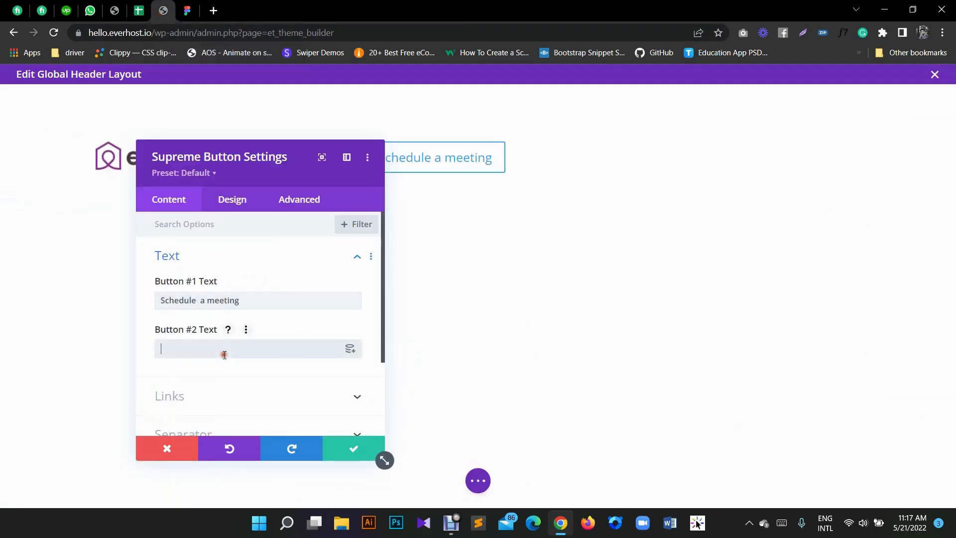
pyautogui.write('Login')
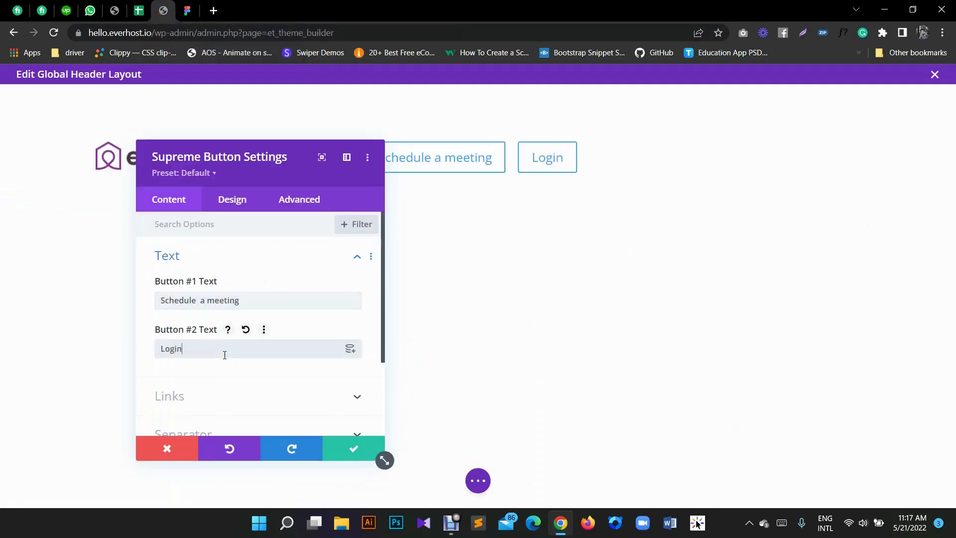
# Step: Align the Supreme Button module's two buttons to the right in its design settings
pyautogui.moveTo(251, 169); pyautogui.dragTo(146, 131)
pyautogui.click(193, 248)
pyautogui.click(101, 214)
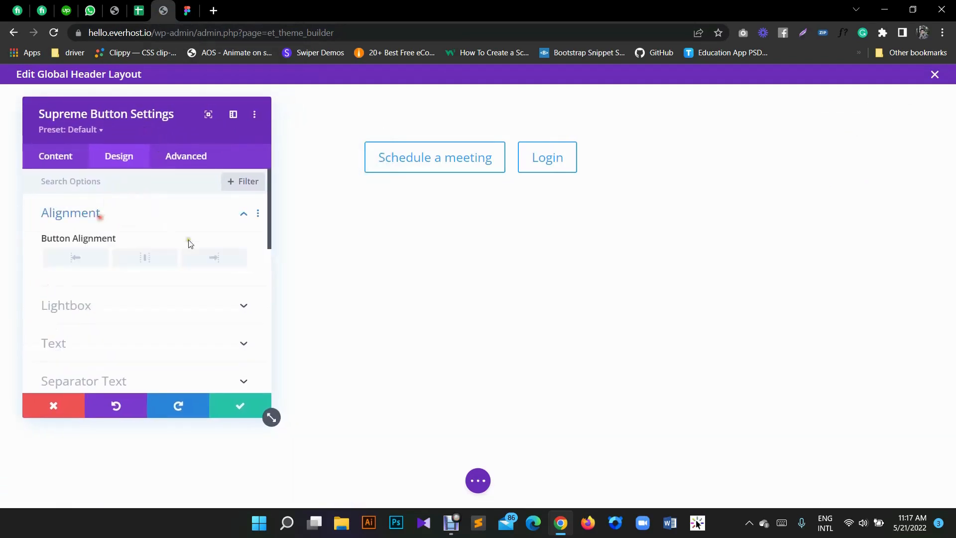
pyautogui.click(214, 257)
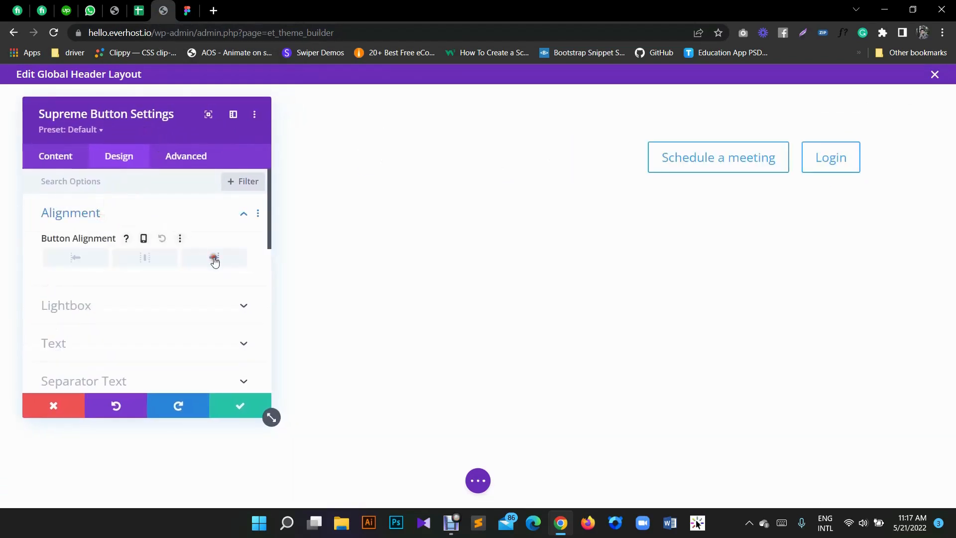
pyautogui.click(98, 215)
pyautogui.click(100, 275)
pyautogui.scroll(1, 87, 236)
pyautogui.click(77, 243)
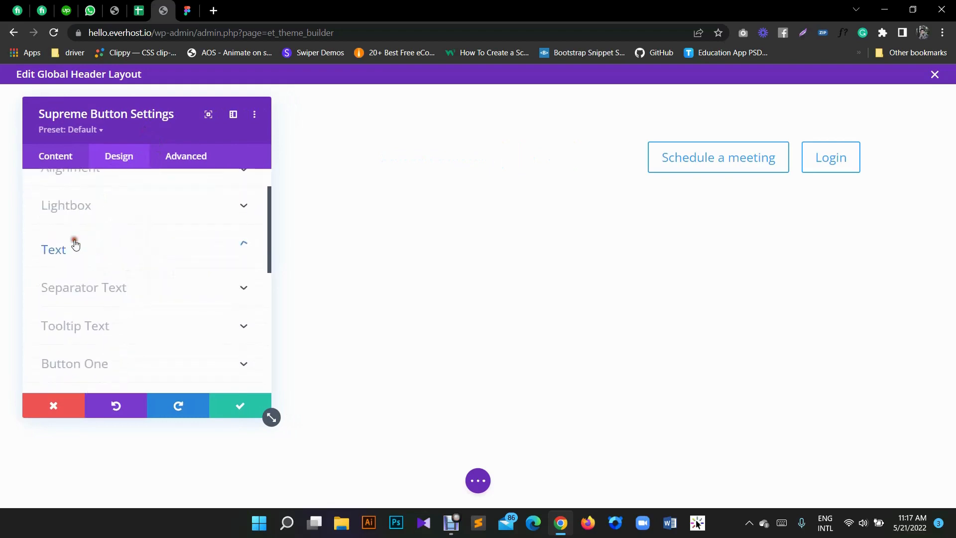
pyautogui.scroll(-2, 91, 301)
pyautogui.click(57, 157)
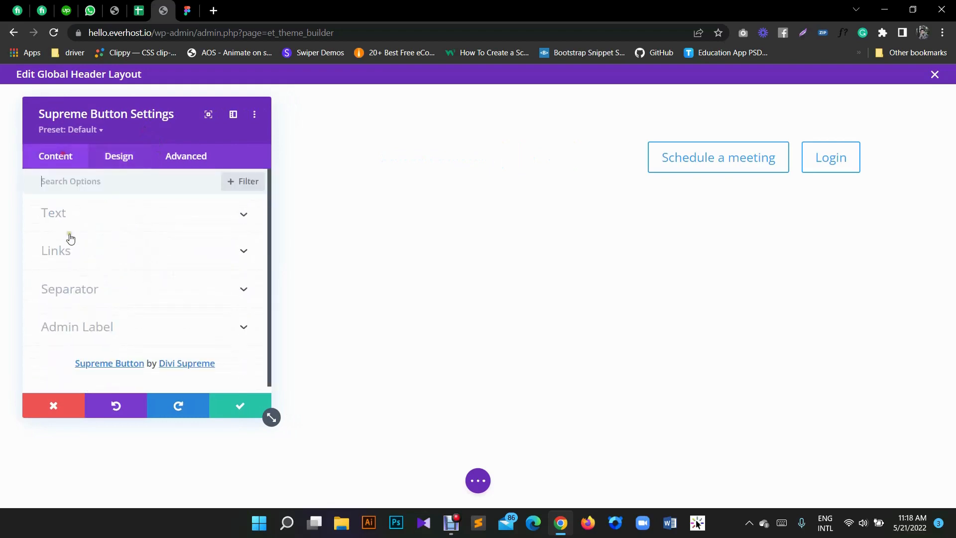
pyautogui.click(109, 157)
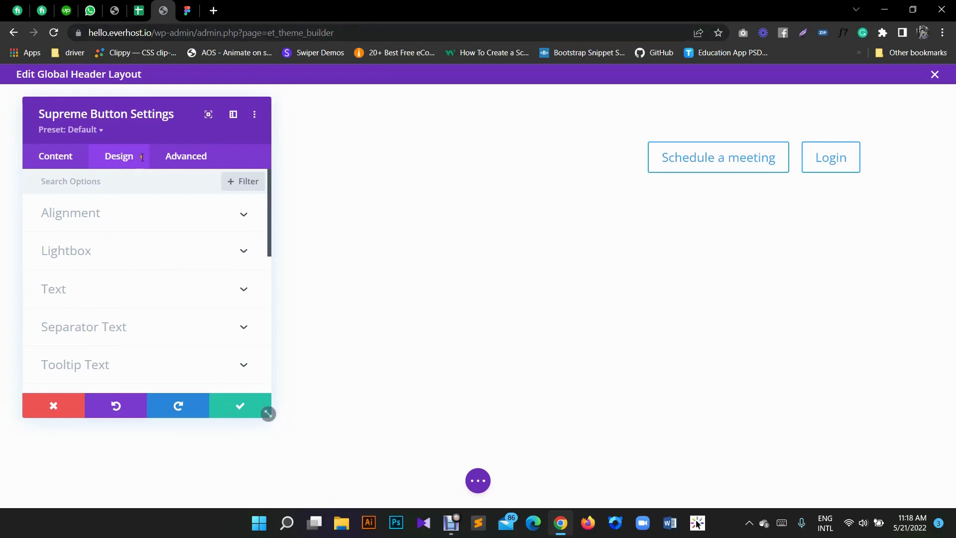
pyautogui.scroll(-5, 77, 300)
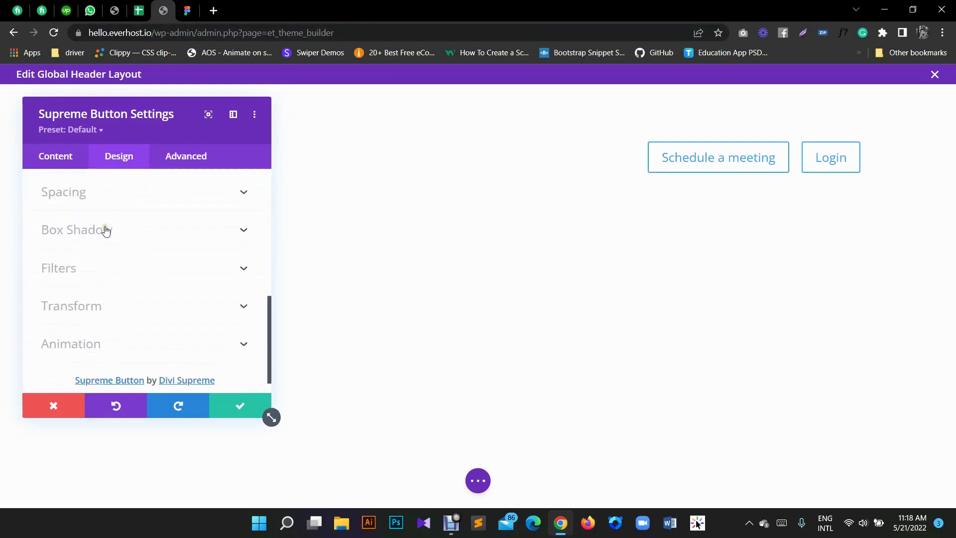
# Step: Enable custom styles for Button One in the Supreme Button design settings
pyautogui.scroll(5, 106, 230)
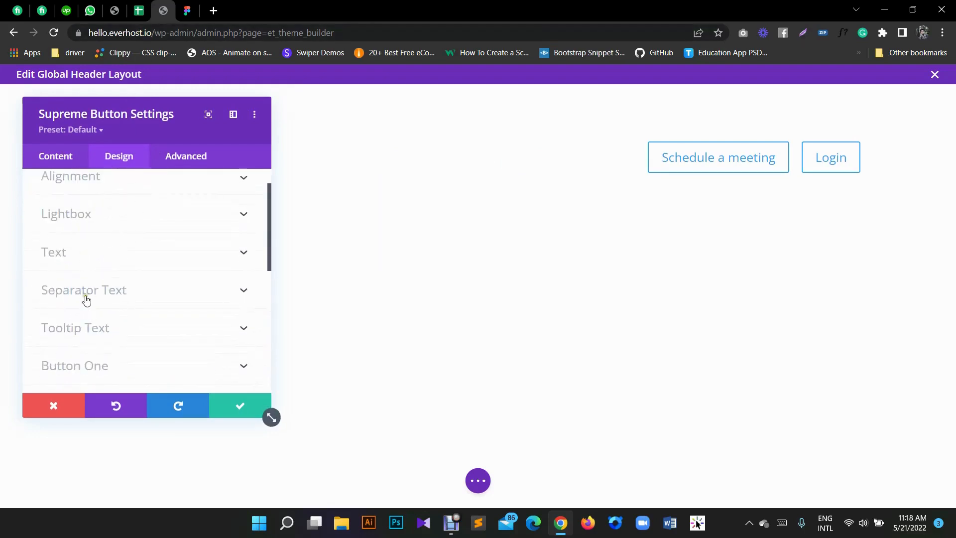
pyautogui.click(85, 370)
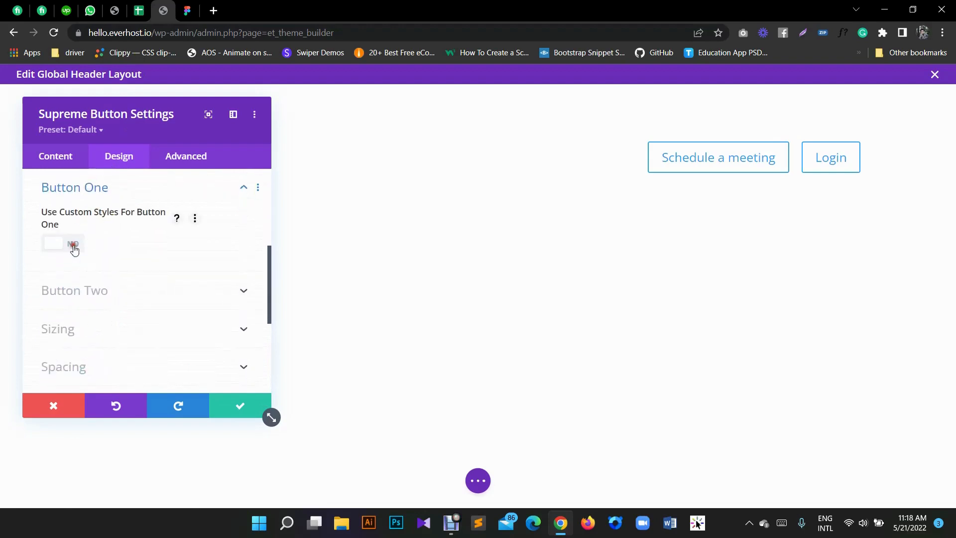
pyautogui.click(74, 249)
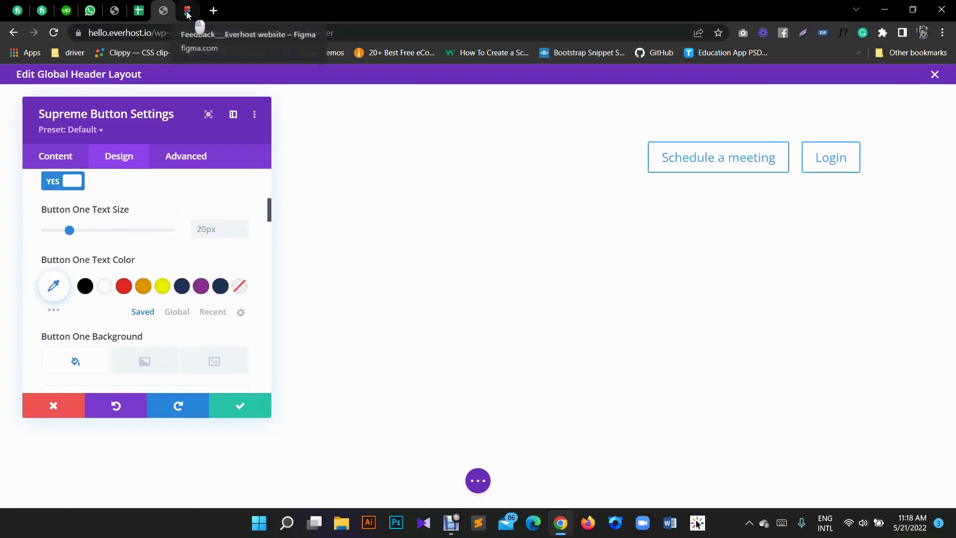
# Step: Check the "Schedule a meeting" typography in Figma, then set Button One's text size to 18px and text color to dark navy
pyautogui.click(187, 10)
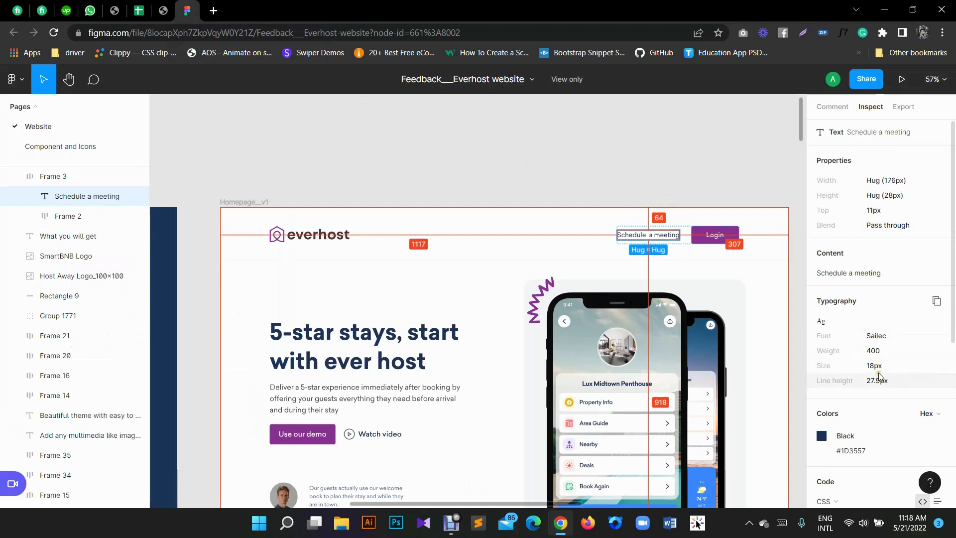
pyautogui.scroll(-2, 874, 308)
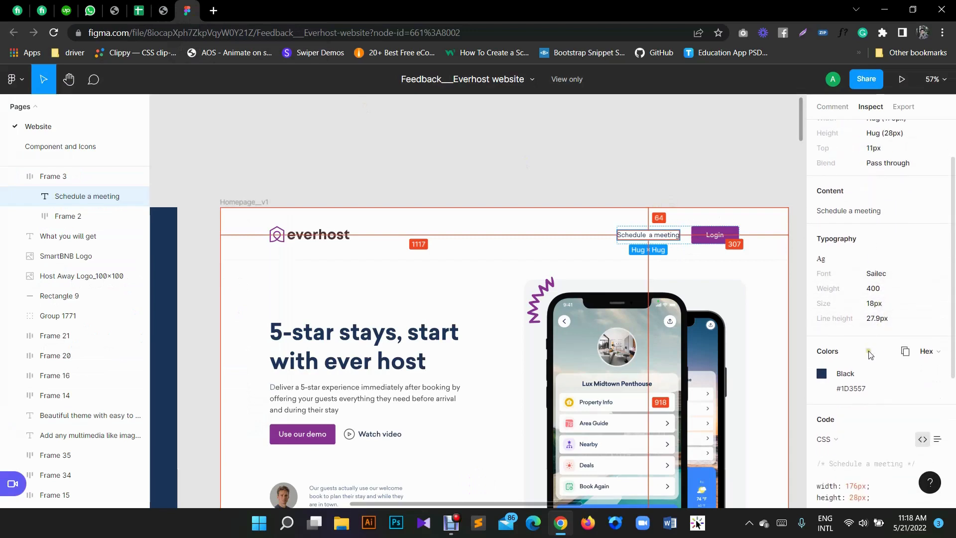
pyautogui.click(162, 10)
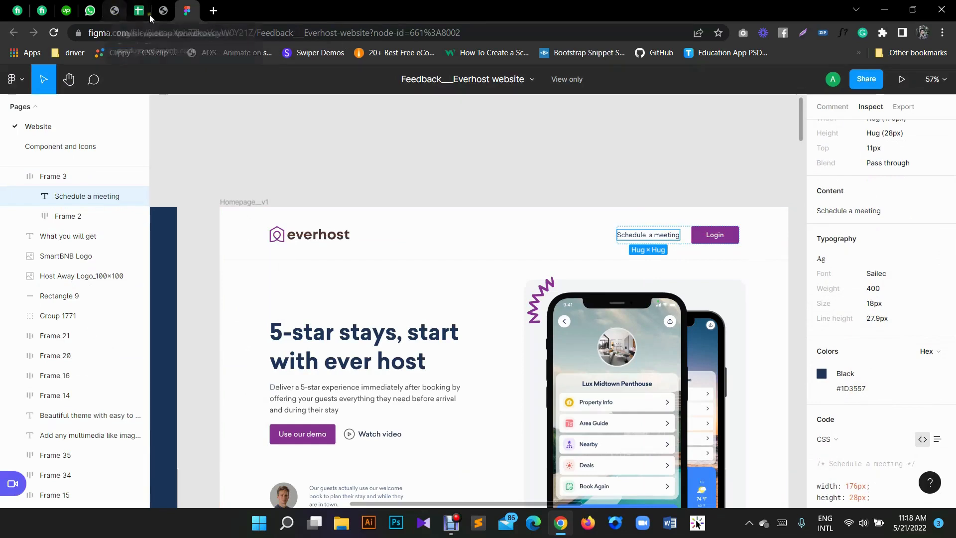
pyautogui.click(201, 229)
pyautogui.write('1')
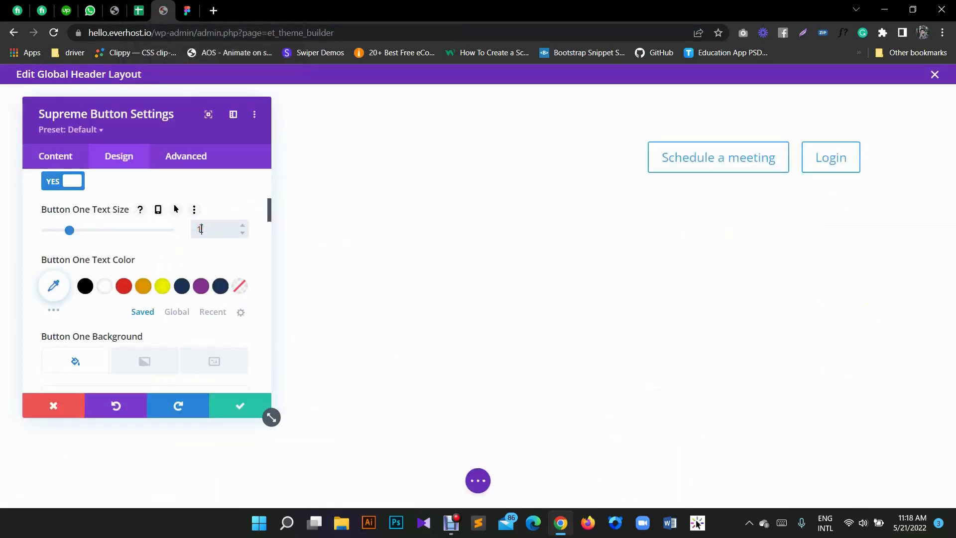
pyautogui.write('px8')
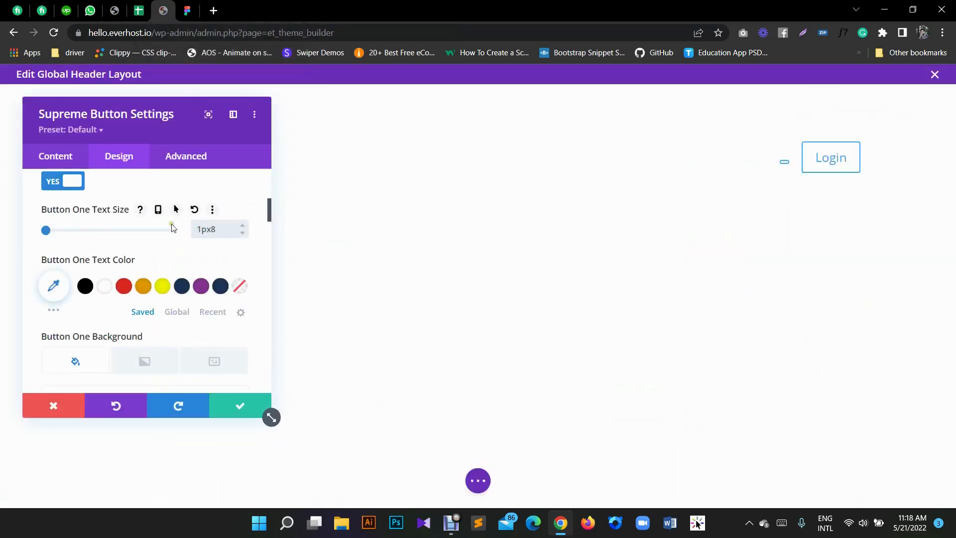
pyautogui.click(182, 286)
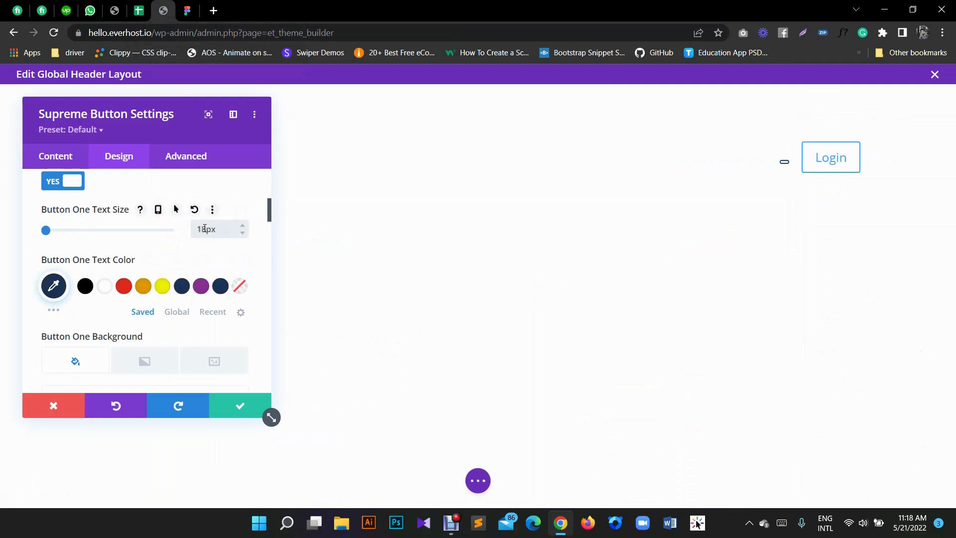
# Step: Make Button One's background transparent and set its hover background to purple
pyautogui.scroll(-3, 124, 259)
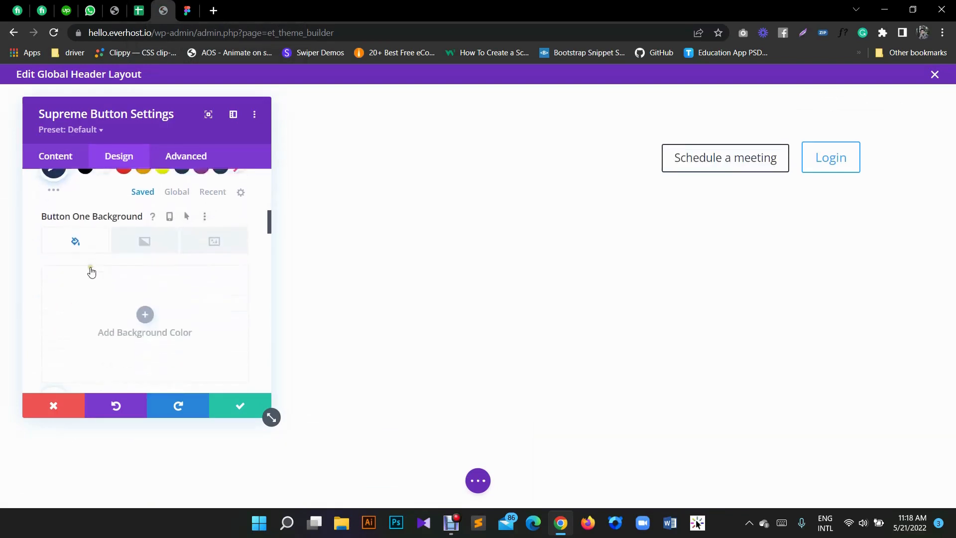
pyautogui.scroll(-2, 147, 327)
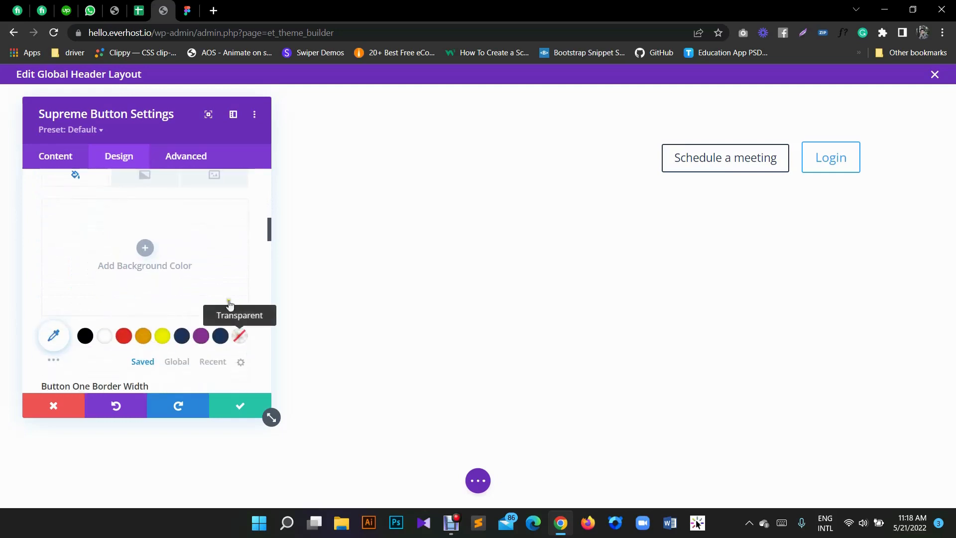
pyautogui.scroll(4, 153, 241)
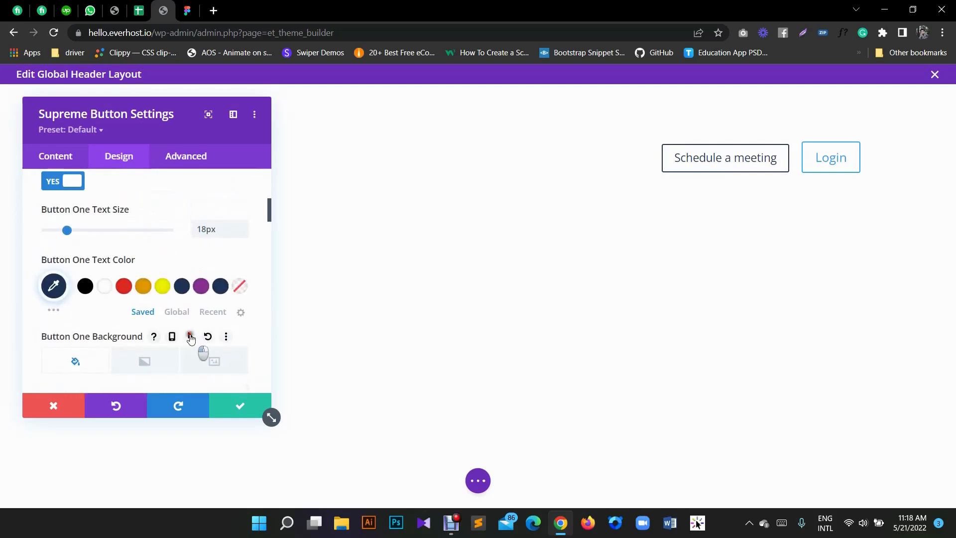
pyautogui.scroll(-5, 209, 269)
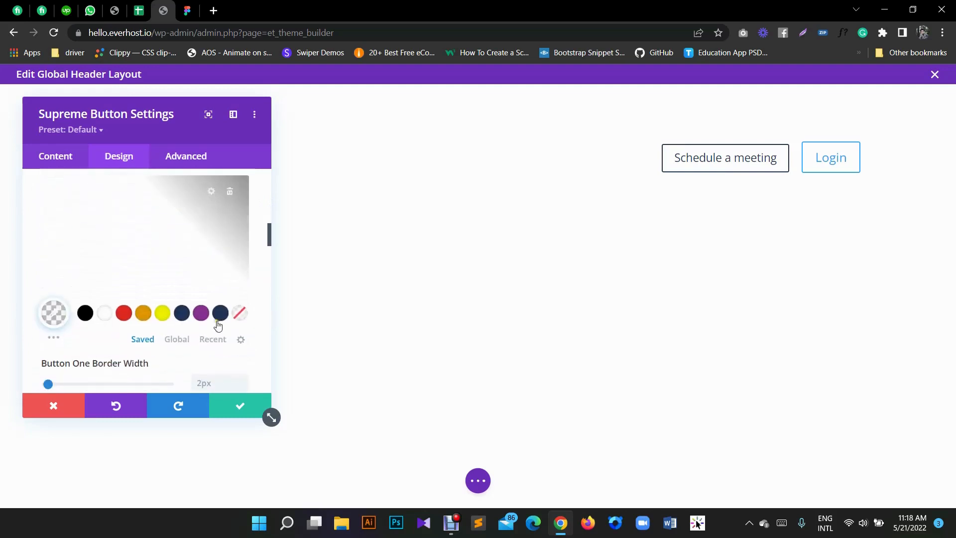
pyautogui.click(201, 313)
pyautogui.scroll(2, 196, 236)
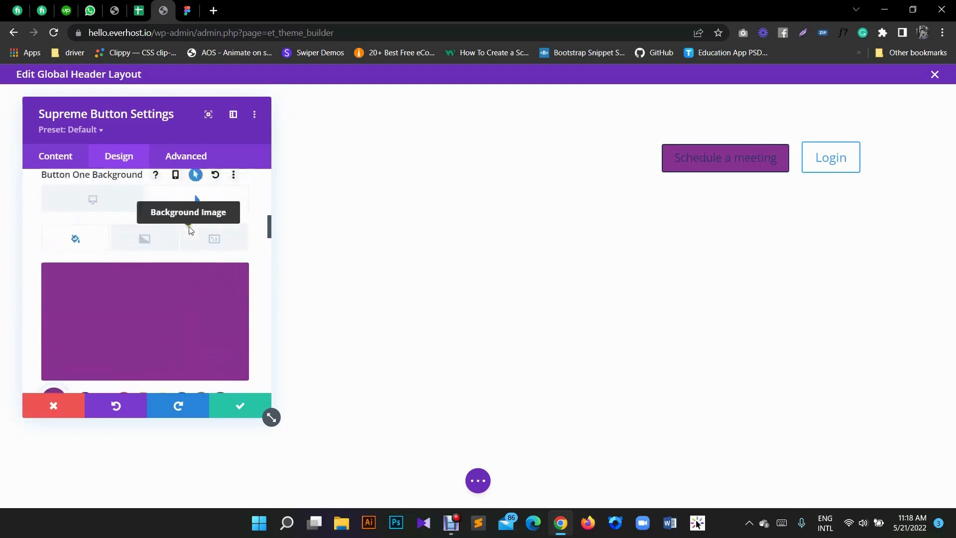
# Step: Set Button One's hover text color to white (#ffffff) and return to the normal desktop state
pyautogui.scroll(3, 190, 230)
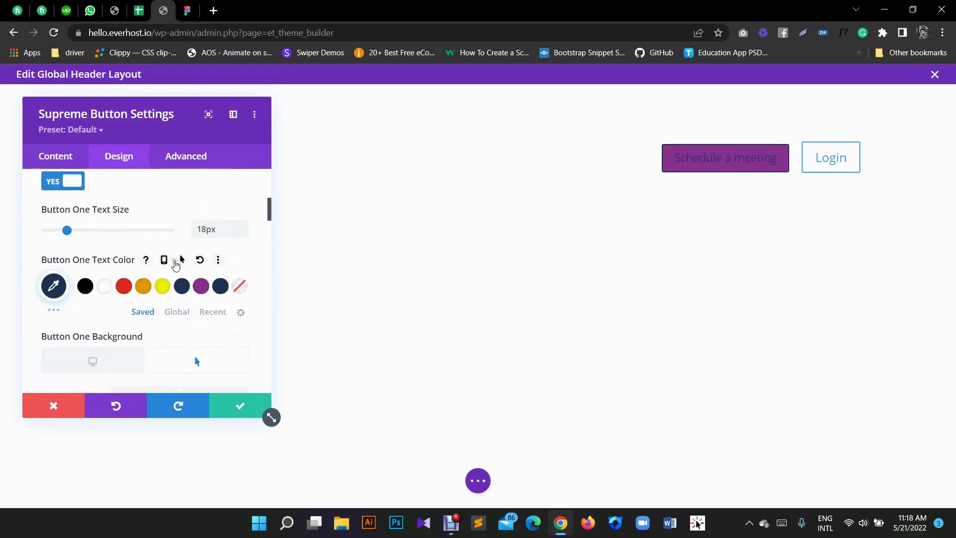
pyautogui.click(182, 259)
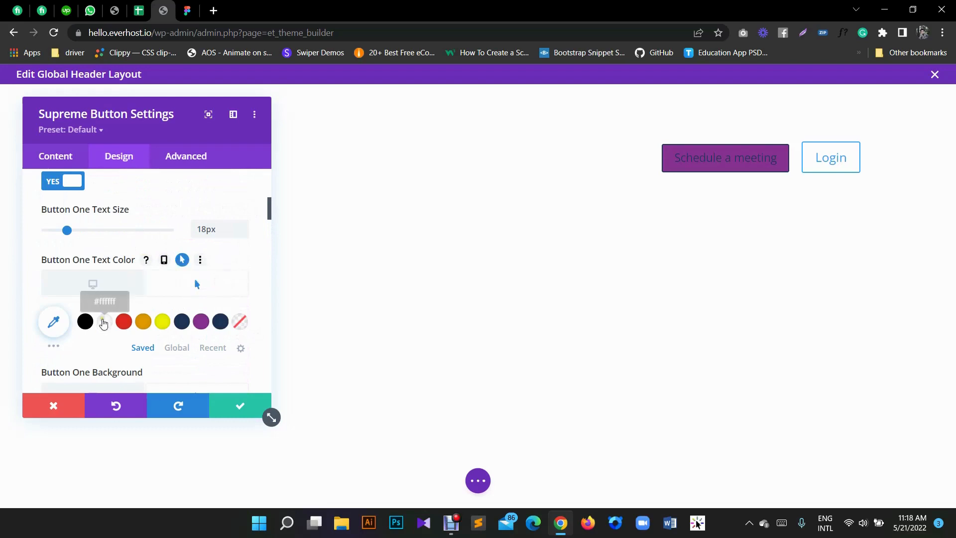
pyautogui.click(104, 322)
pyautogui.click(136, 283)
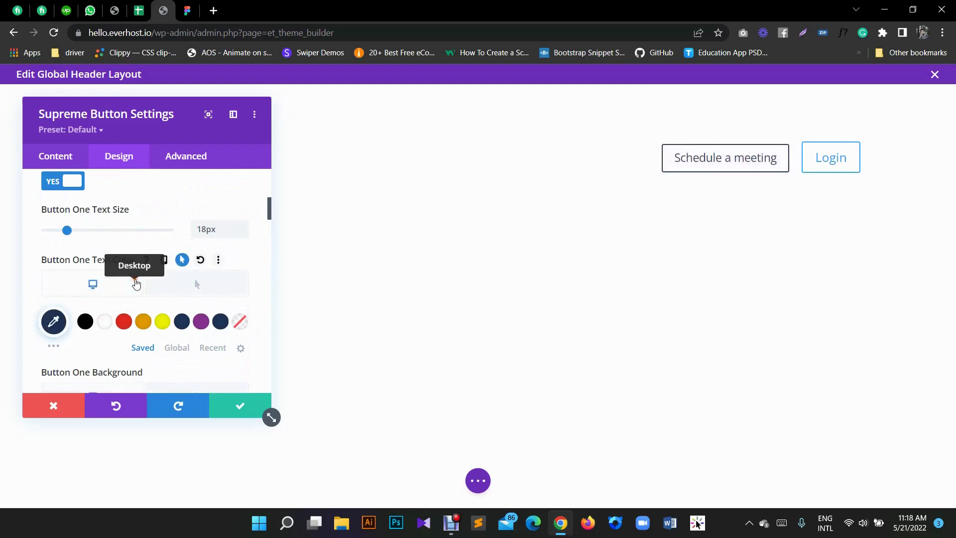
# Step: Set Button One's border width to 0px
pyautogui.scroll(-5, 176, 260)
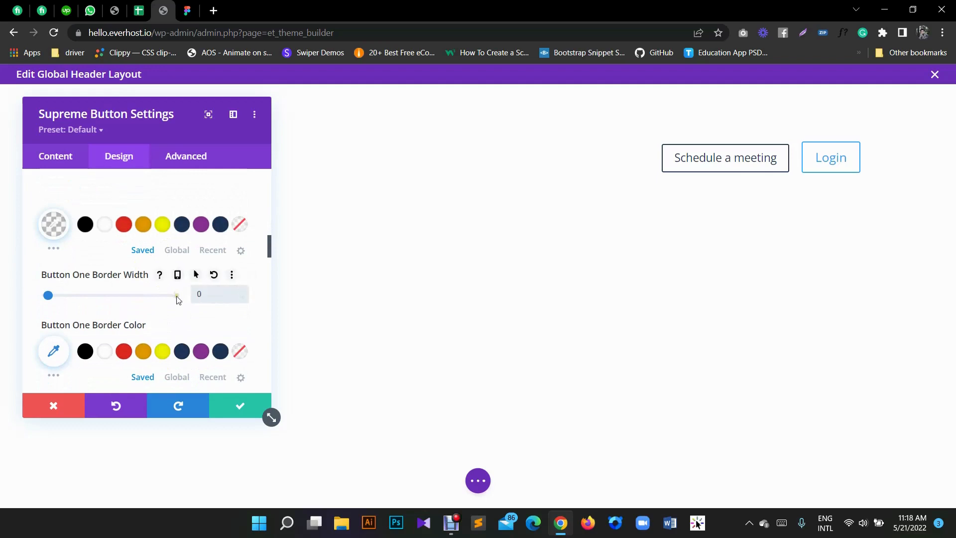
pyautogui.write('px')
pyautogui.scroll(-3, 149, 259)
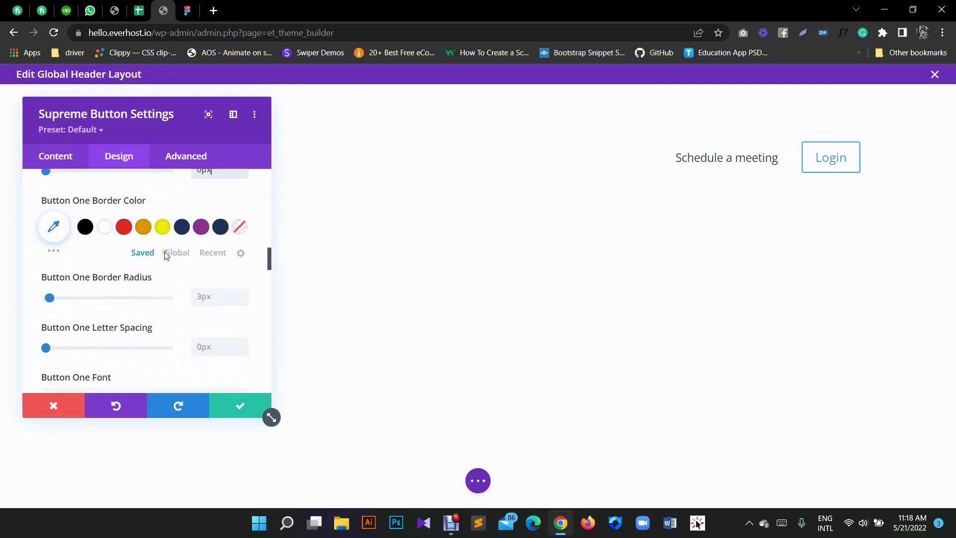
# Step: Look up the font family and weight of the "Schedule a meeting" text in the Figma design
pyautogui.click(187, 10)
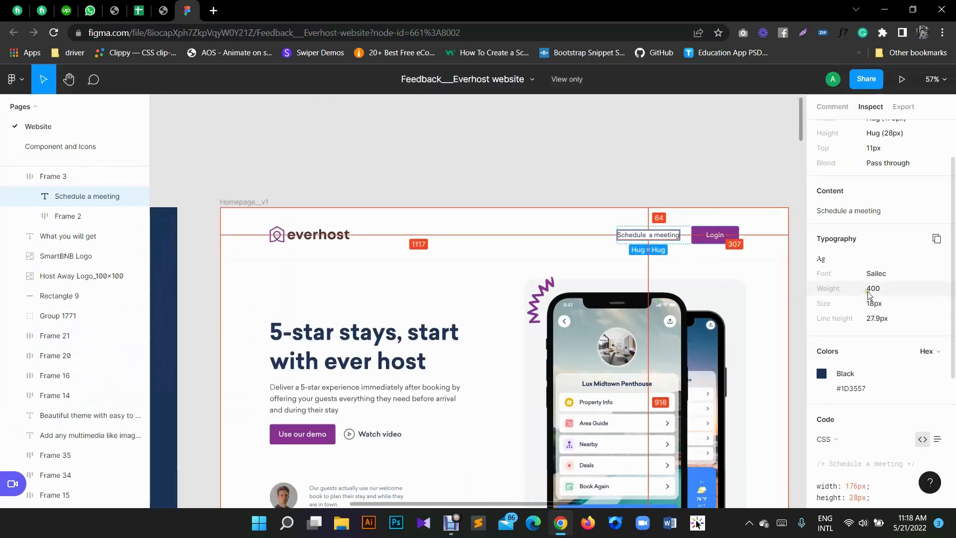
pyautogui.click(163, 10)
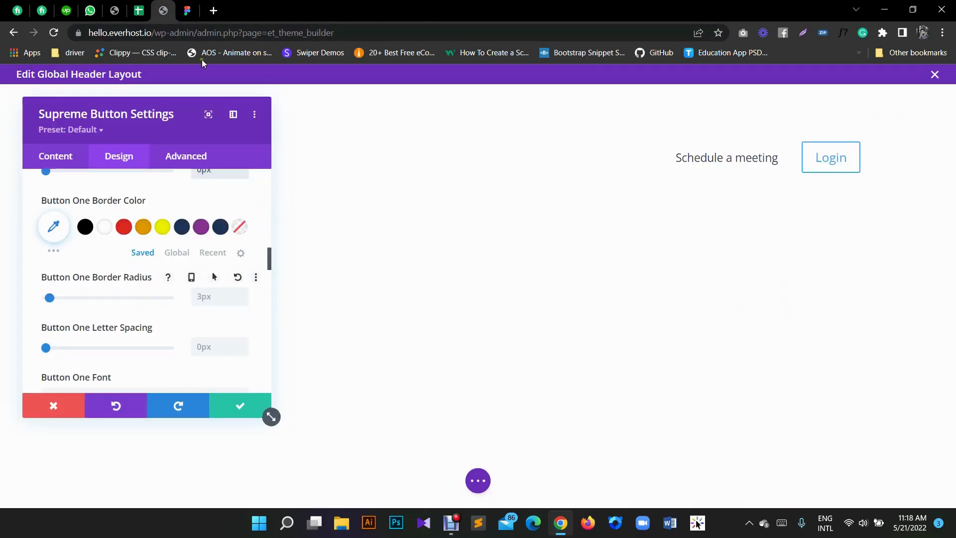
pyautogui.click(187, 10)
pyautogui.scroll(-4, 870, 243)
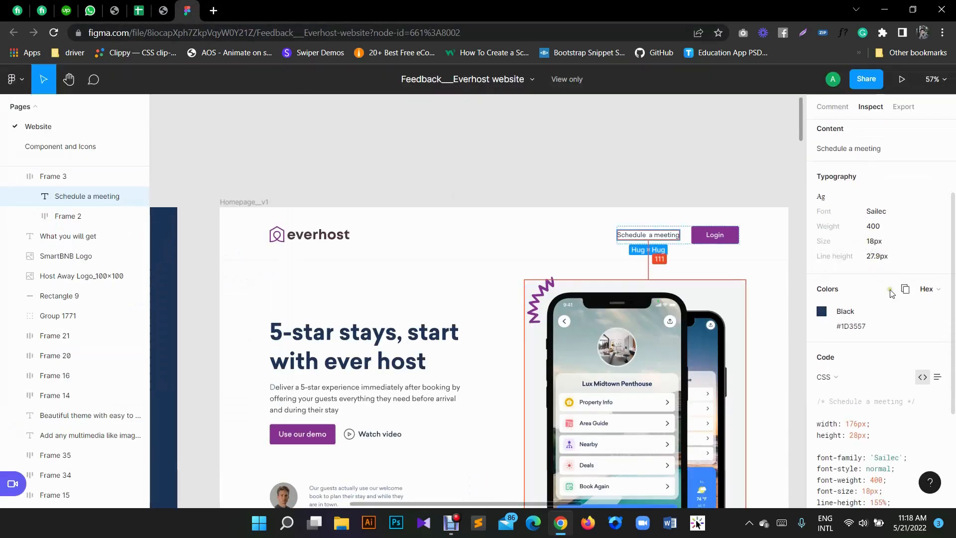
pyautogui.scroll(-1, 889, 355)
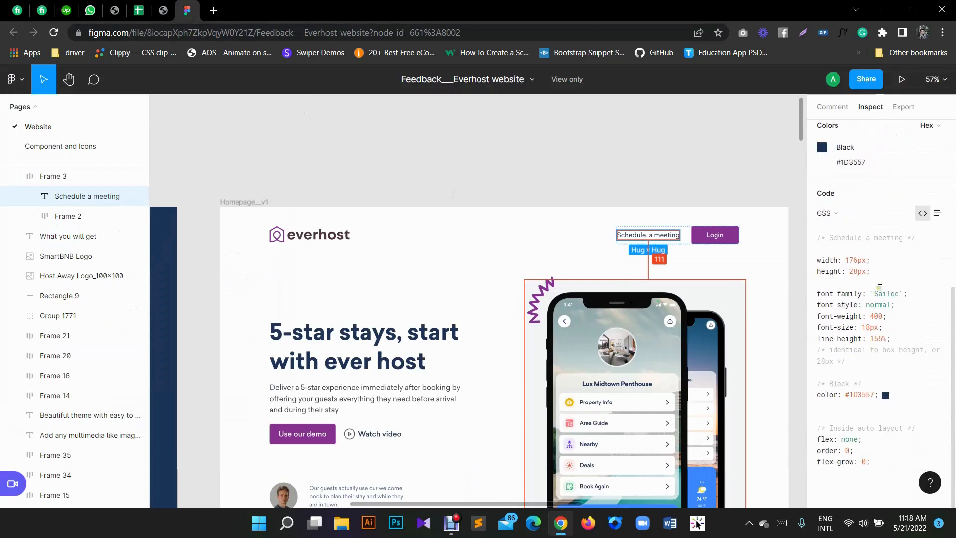
pyautogui.click(163, 10)
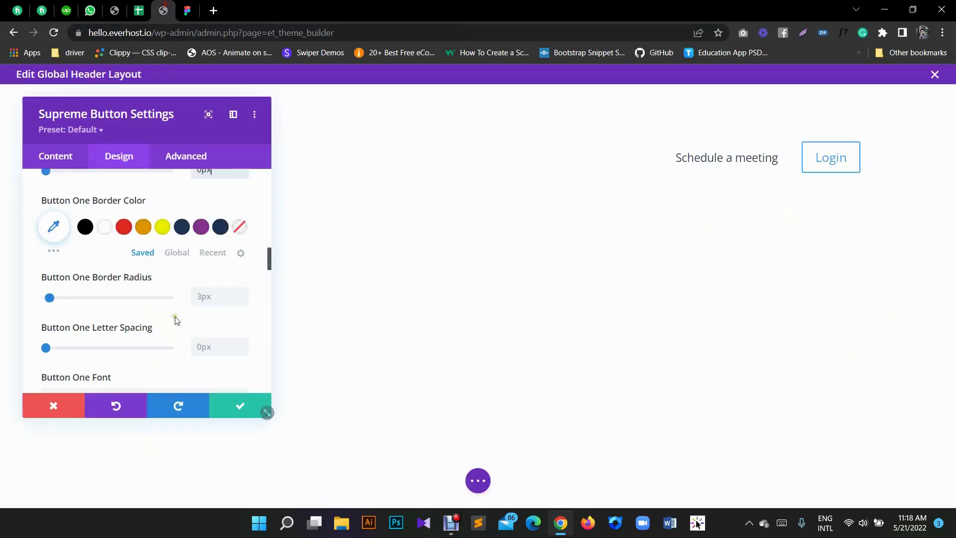
# Step: Search the Button One fonts for "saile", recheck the font name in Figma, and set the font to Sail
pyautogui.scroll(-3, 111, 305)
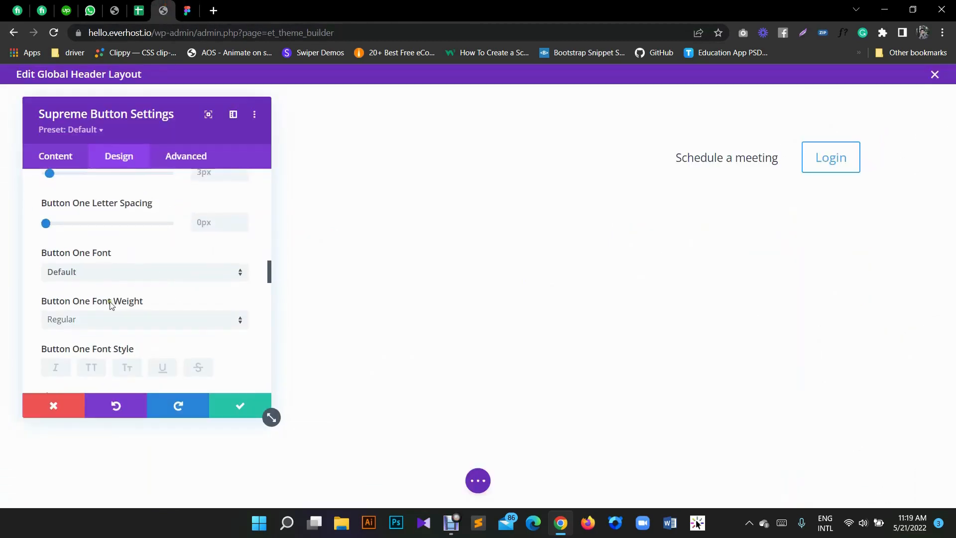
pyautogui.click(100, 272)
pyautogui.click(128, 122)
pyautogui.write('sai')
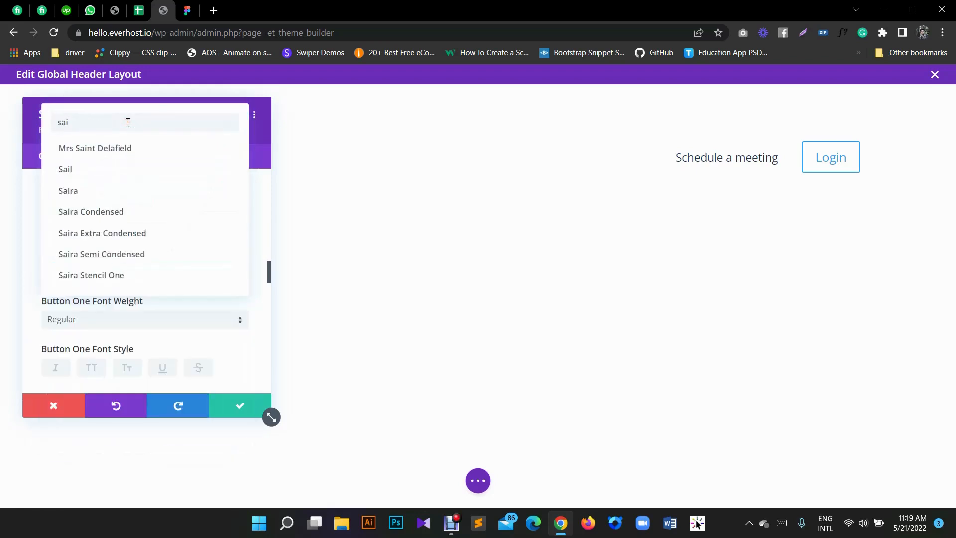
pyautogui.write('le')
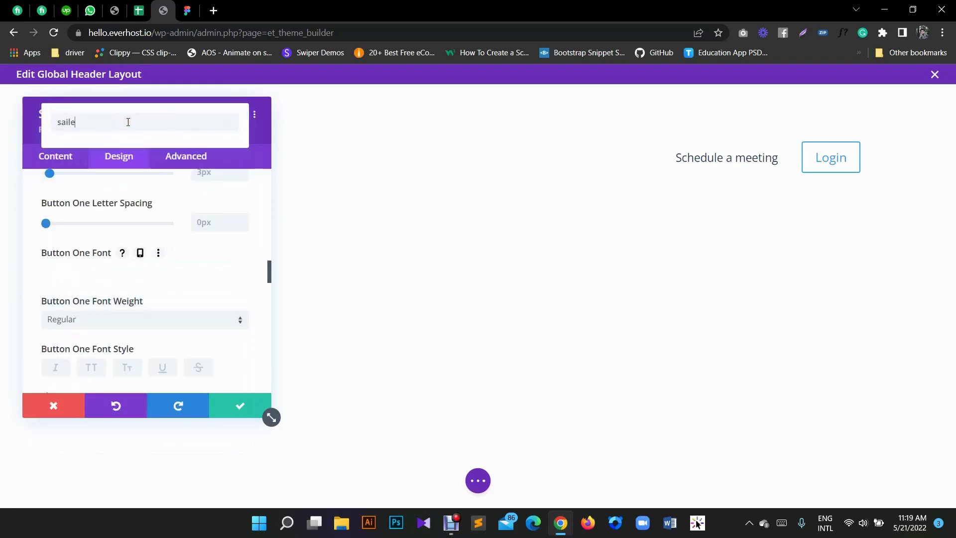
pyautogui.press('BackSpace')
pyautogui.click(194, 15)
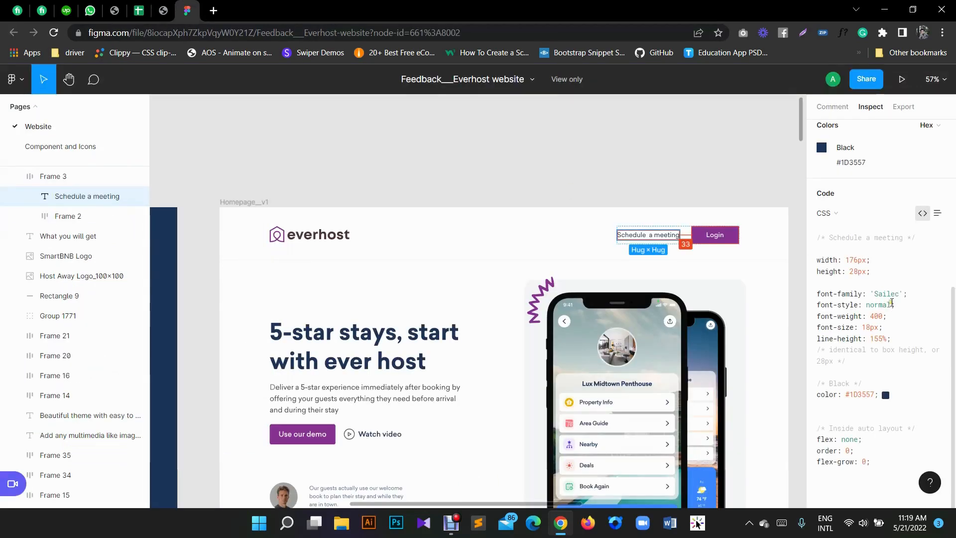
pyautogui.click(168, 10)
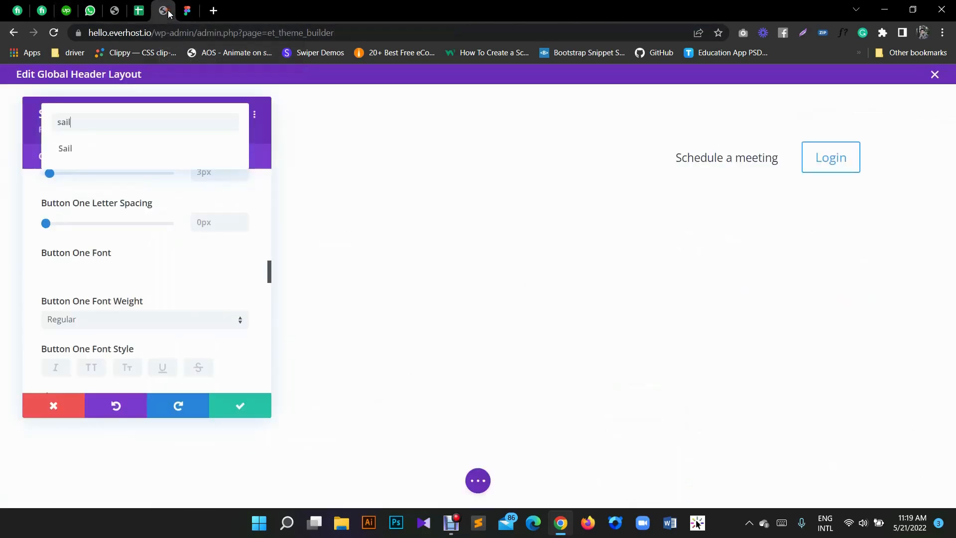
pyautogui.press('BackSpace')
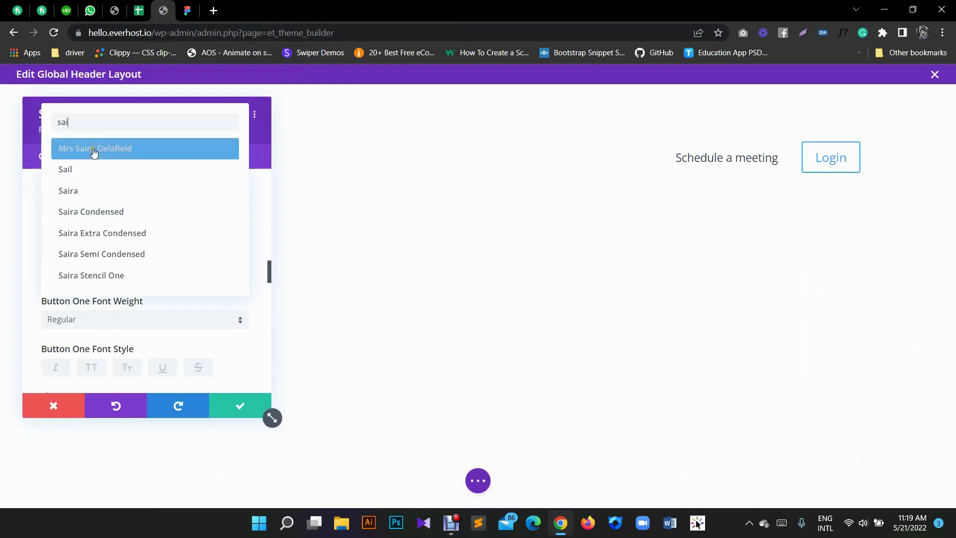
pyautogui.click(69, 174)
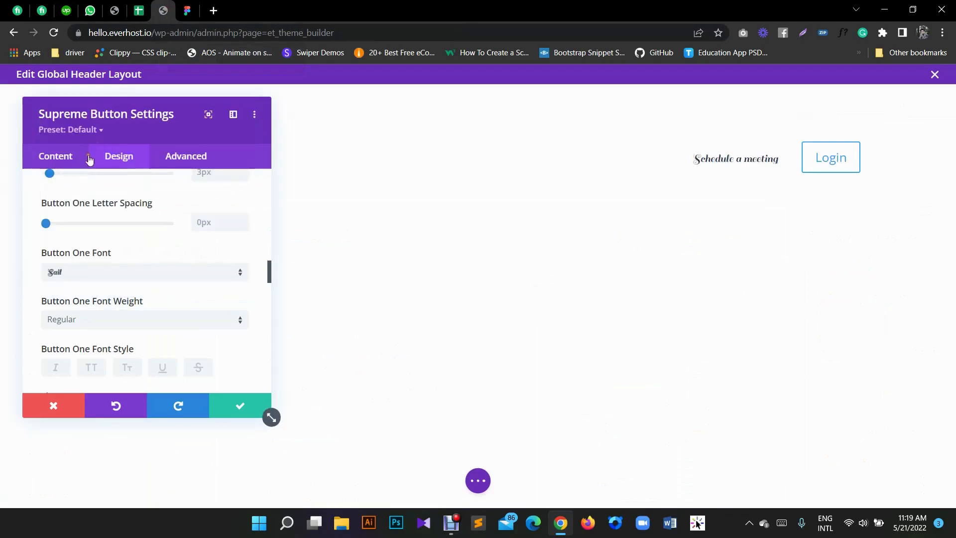
# Step: Reopen the Button One font list, then inspect the "5-star stays" heading's font and the file's comments in Figma
pyautogui.click(79, 272)
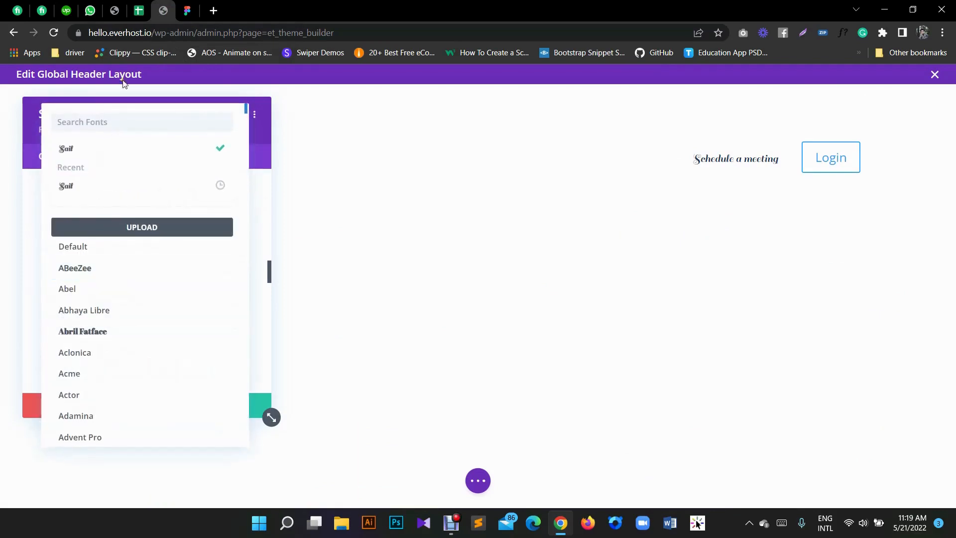
pyautogui.click(185, 11)
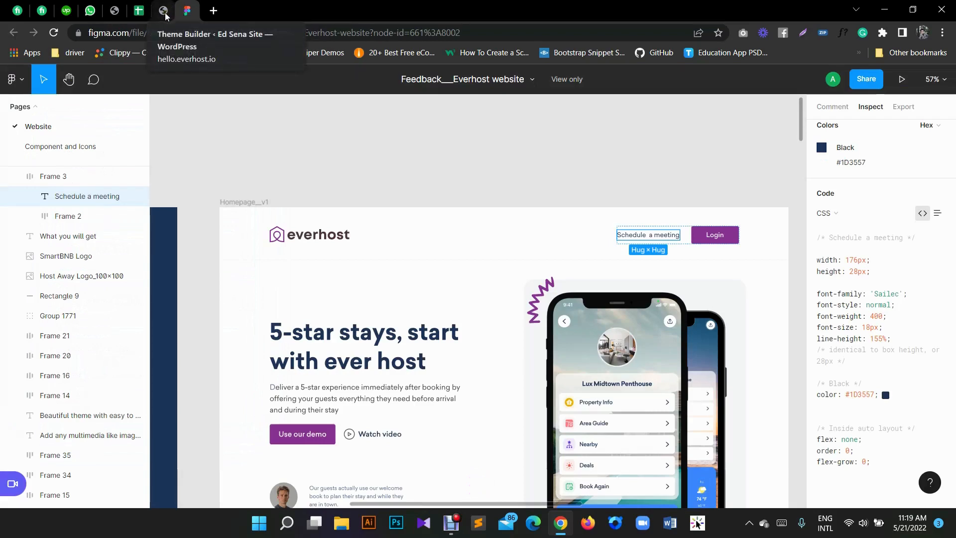
pyautogui.click(406, 346)
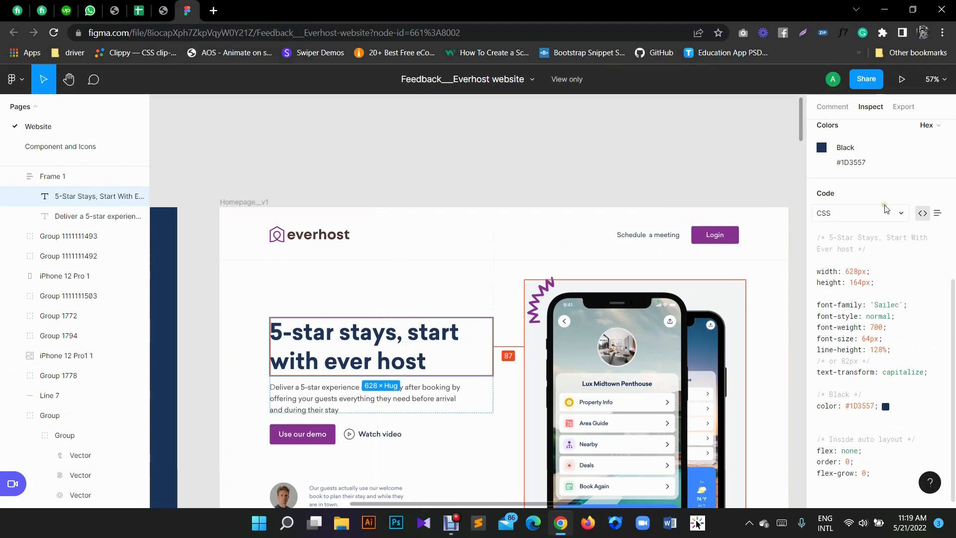
pyautogui.click(832, 107)
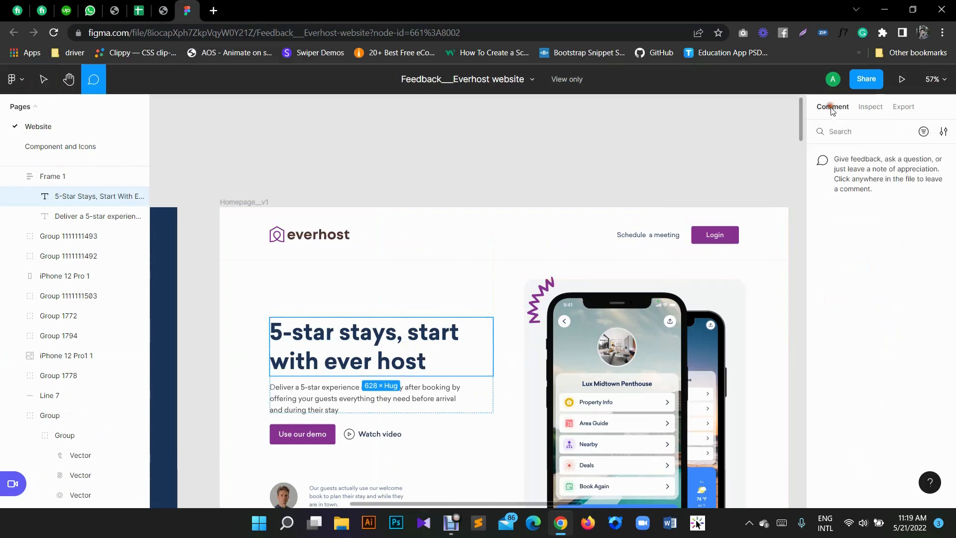
# Step: Inspect the typography, colour and CSS of the "5-star stays, start with ever host" heading in Figma
pyautogui.click(872, 107)
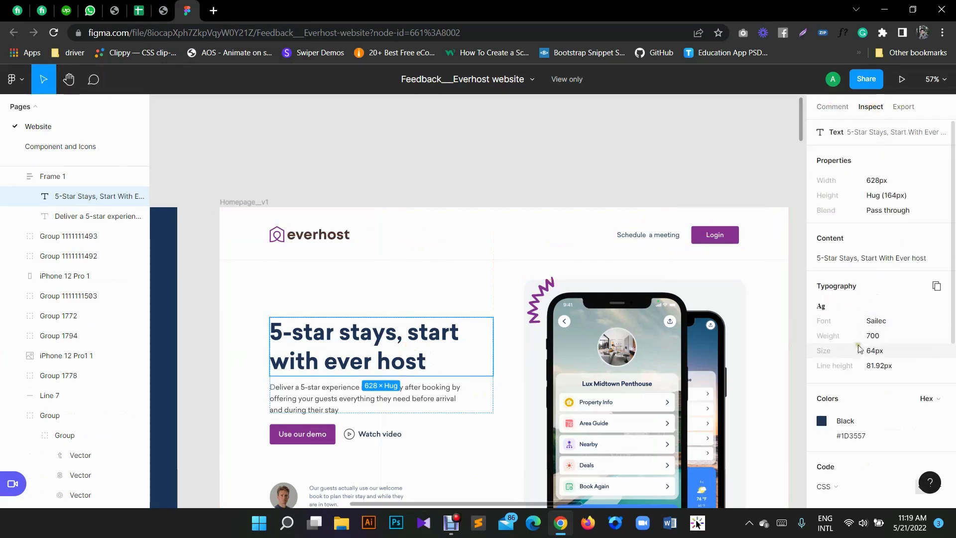
pyautogui.scroll(-2, 888, 352)
pyautogui.scroll(-3, 888, 357)
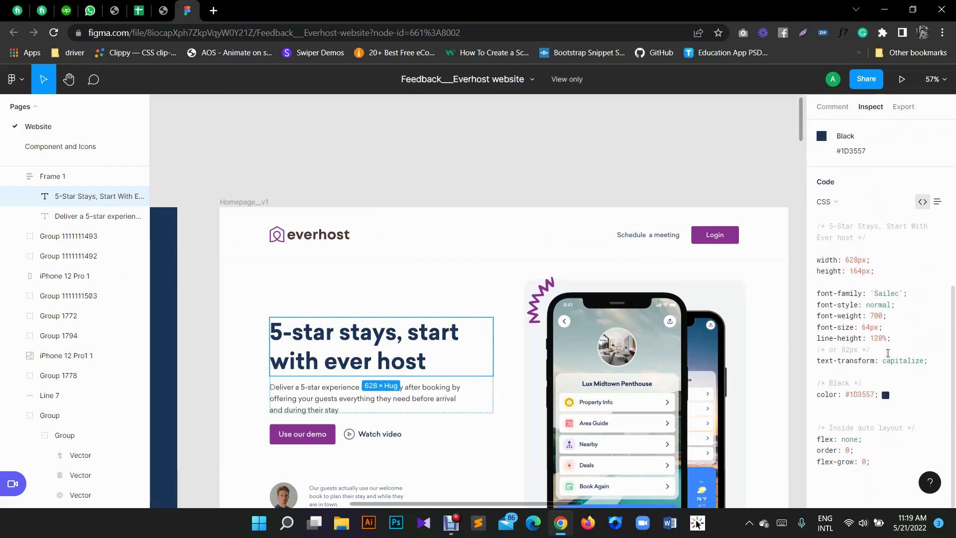
pyautogui.scroll(3, 888, 356)
pyautogui.scroll(2, 889, 357)
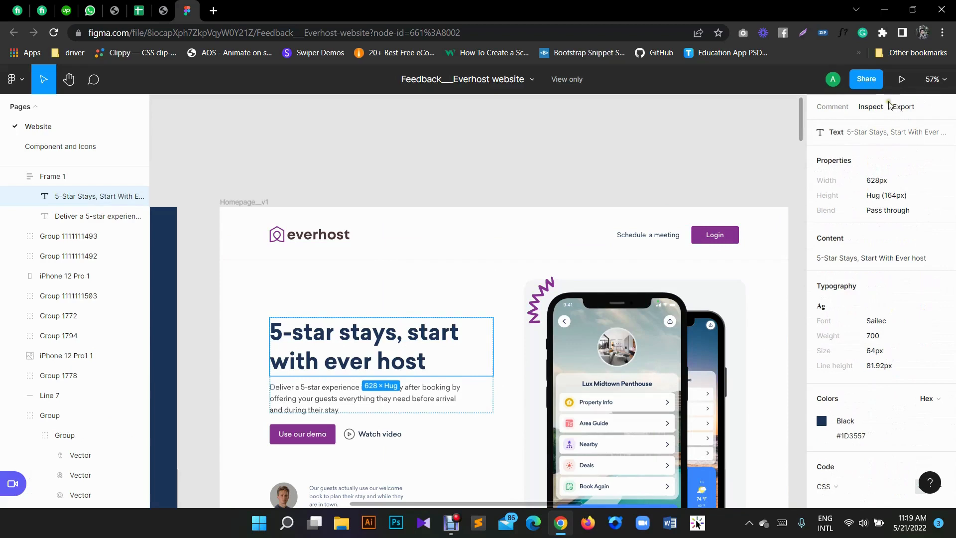
# Step: Switch back to the Divi header layout and set the Button One font to Poppins
pyautogui.click(162, 11)
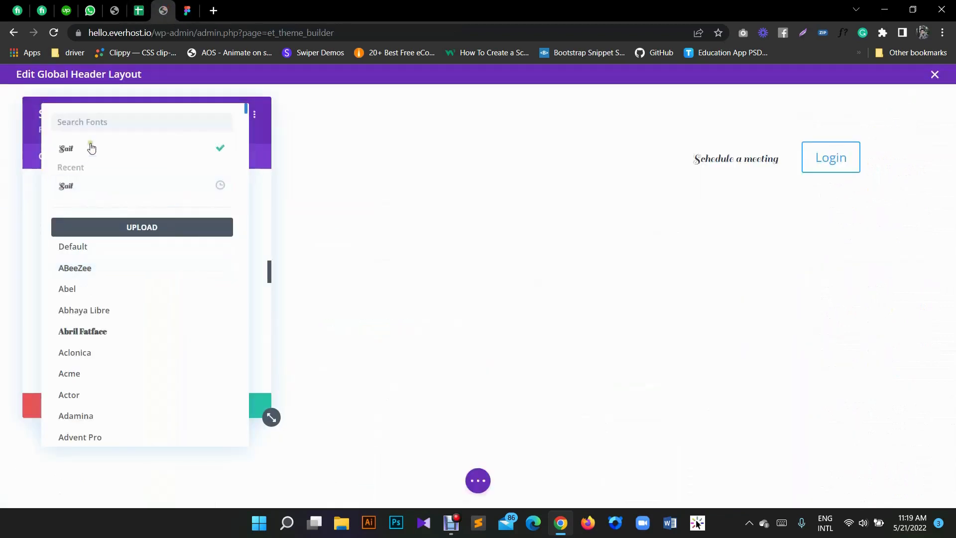
pyautogui.write('pop')
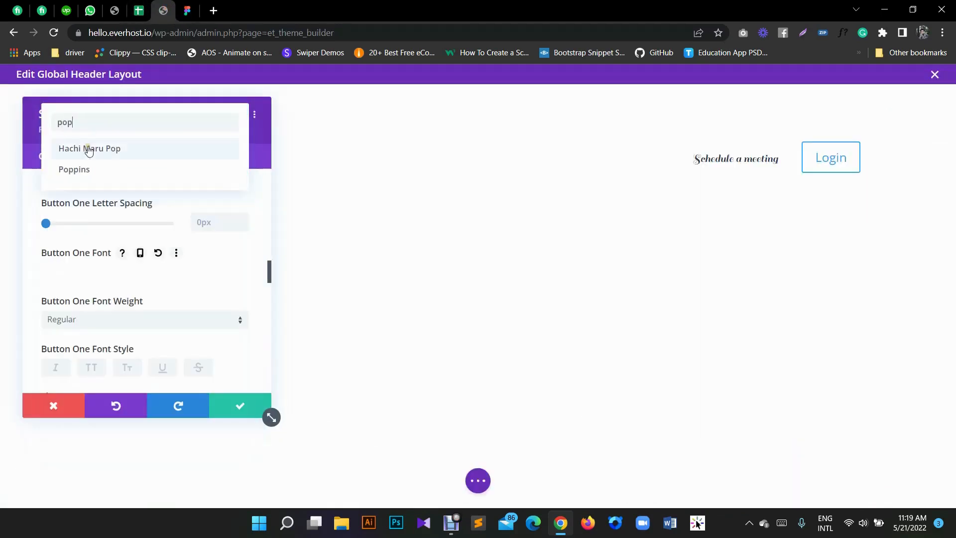
pyautogui.click(86, 172)
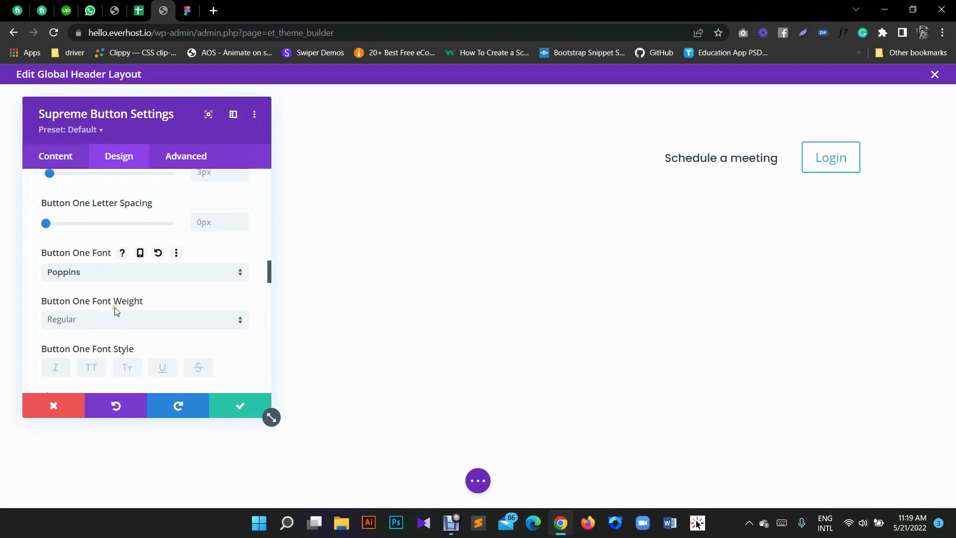
pyautogui.scroll(-6, 135, 293)
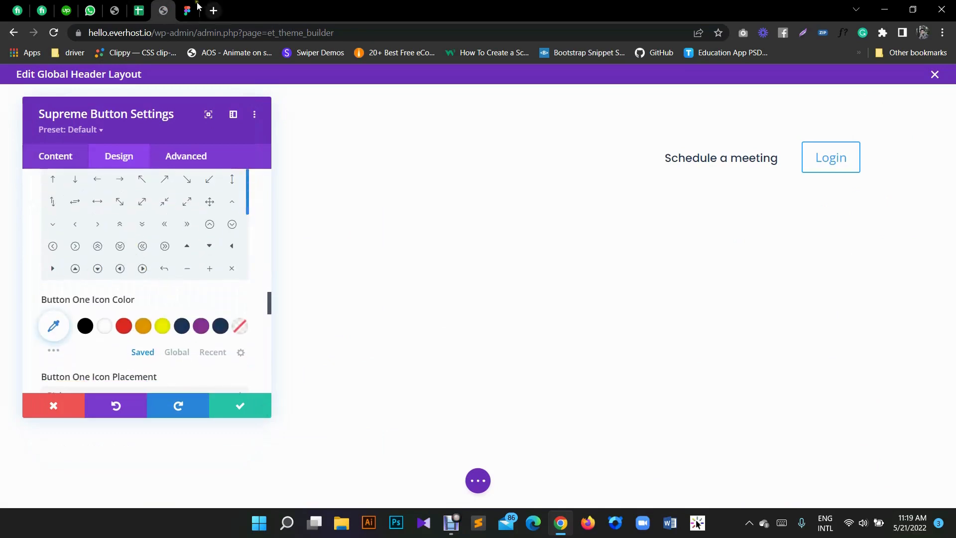
pyautogui.scroll(1, 176, 241)
pyautogui.scroll(5, 64, 342)
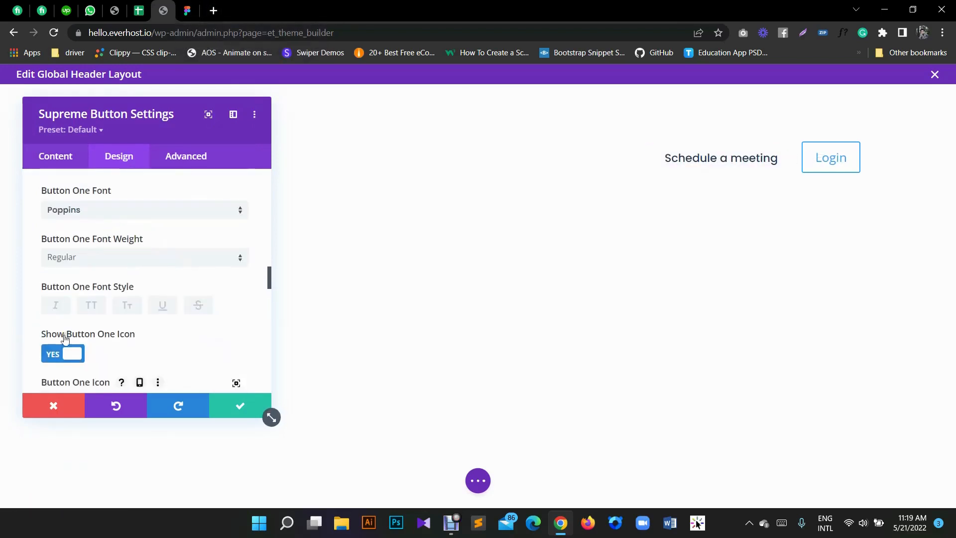
pyautogui.scroll(-10, 134, 294)
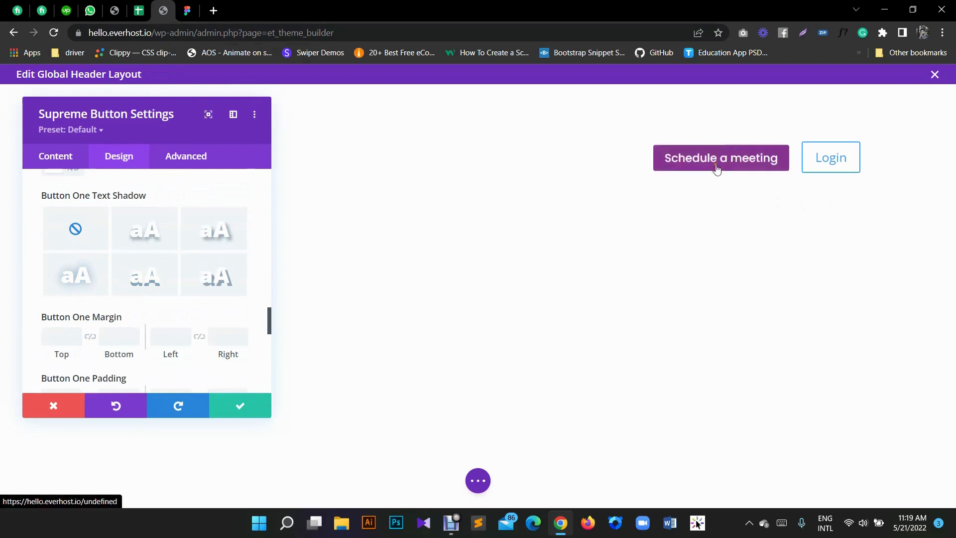
# Step: Look up the Login button's padding and corner radius in Figma and return to the Divi header layout
pyautogui.click(188, 10)
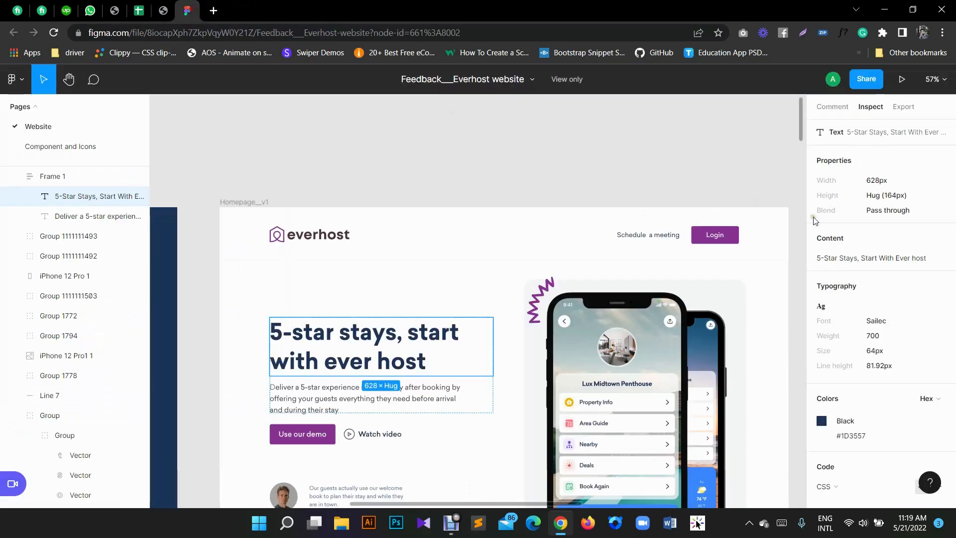
pyautogui.click(715, 234)
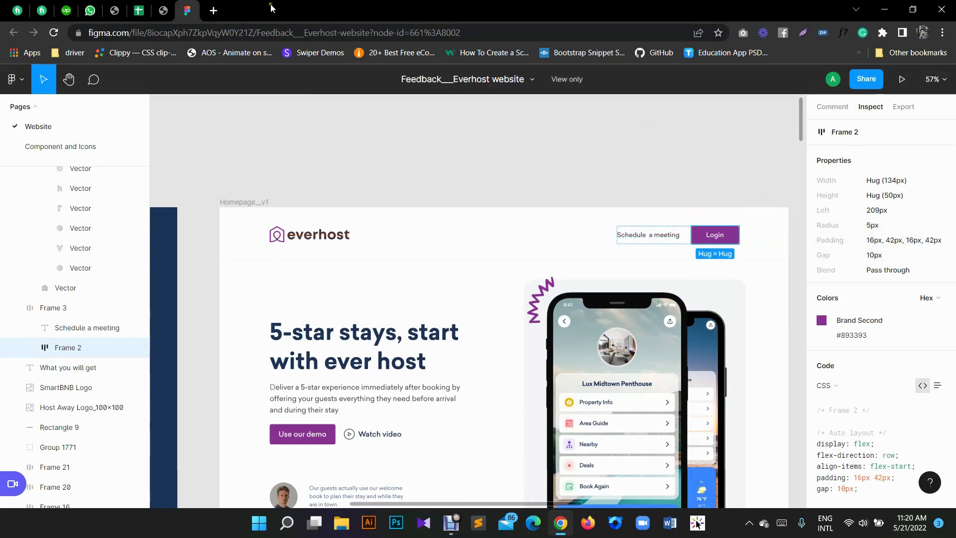
pyautogui.click(164, 10)
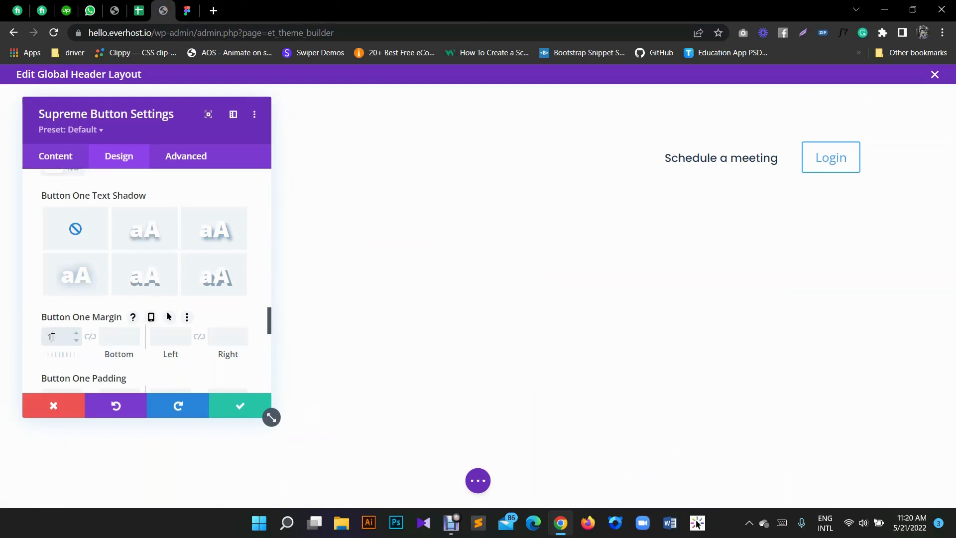
# Step: Set Button One's margin to 16px top and bottom and 42px left and right
pyautogui.click(91, 339)
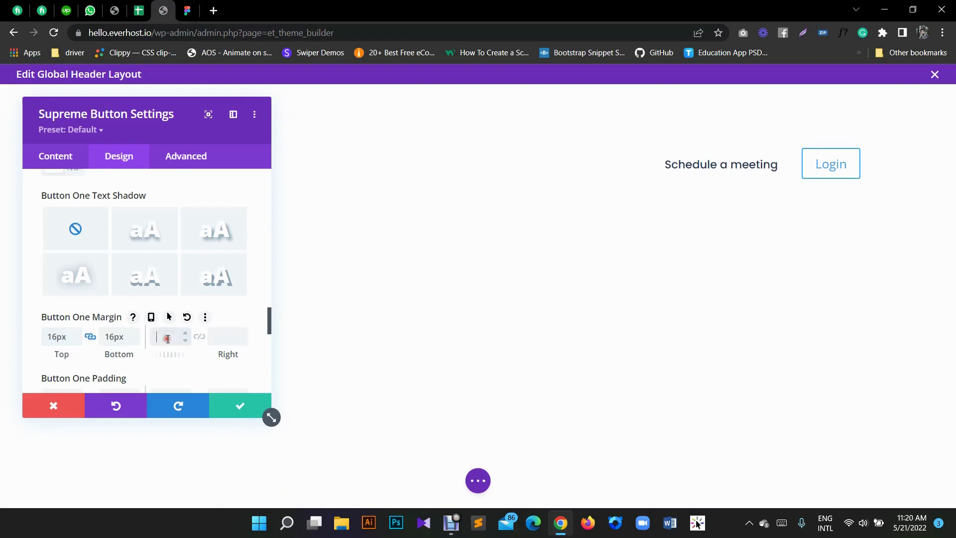
pyautogui.write('42px')
pyautogui.click(198, 338)
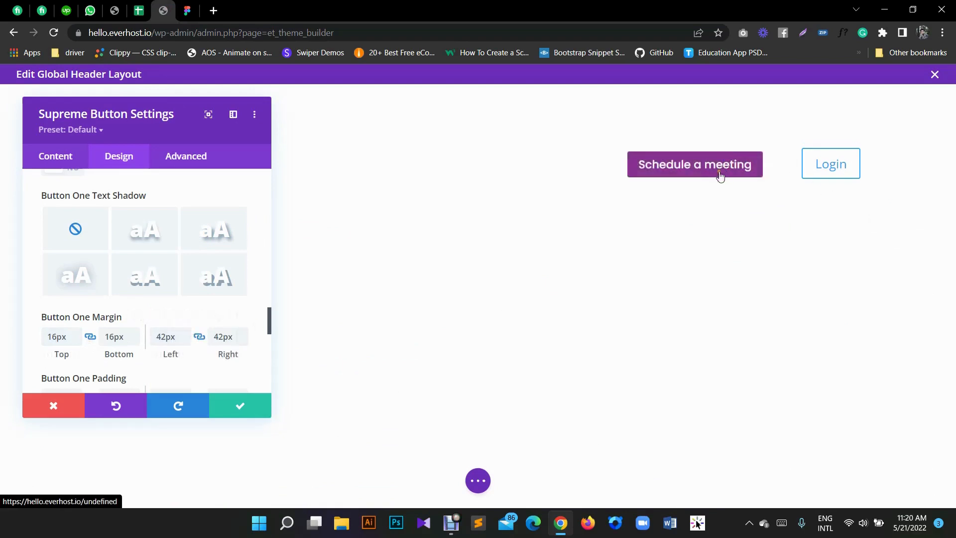
# Step: Recheck the Login button's spacing in Figma and compare it with Button One's margin and padding settings in Divi
pyautogui.click(188, 10)
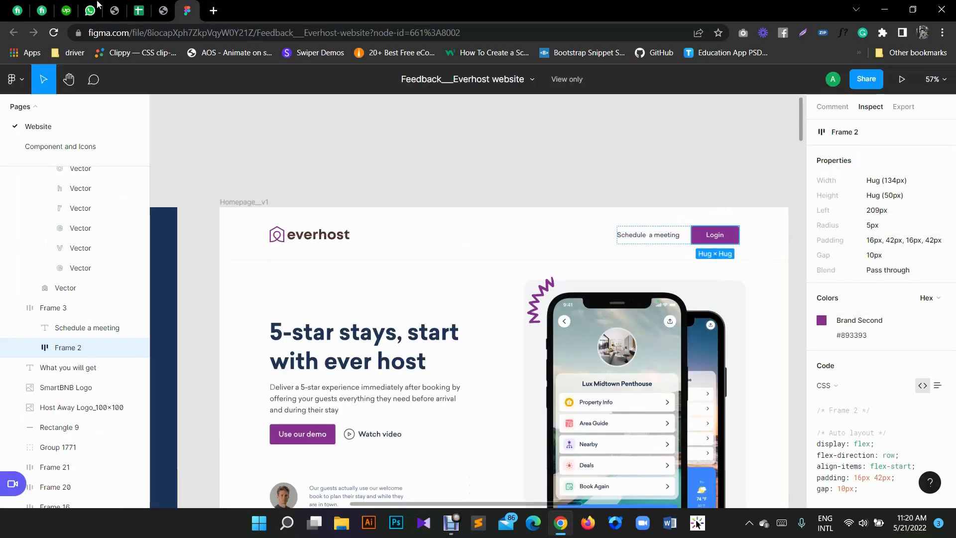
pyautogui.click(163, 11)
pyautogui.scroll(-3, 145, 299)
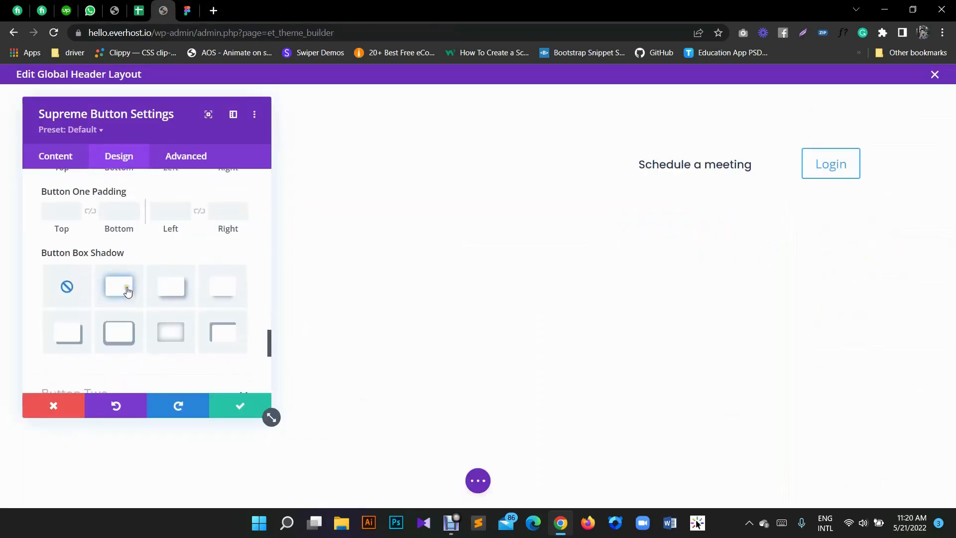
pyautogui.scroll(2, 126, 269)
pyautogui.scroll(5, 126, 255)
pyautogui.scroll(-8, 131, 244)
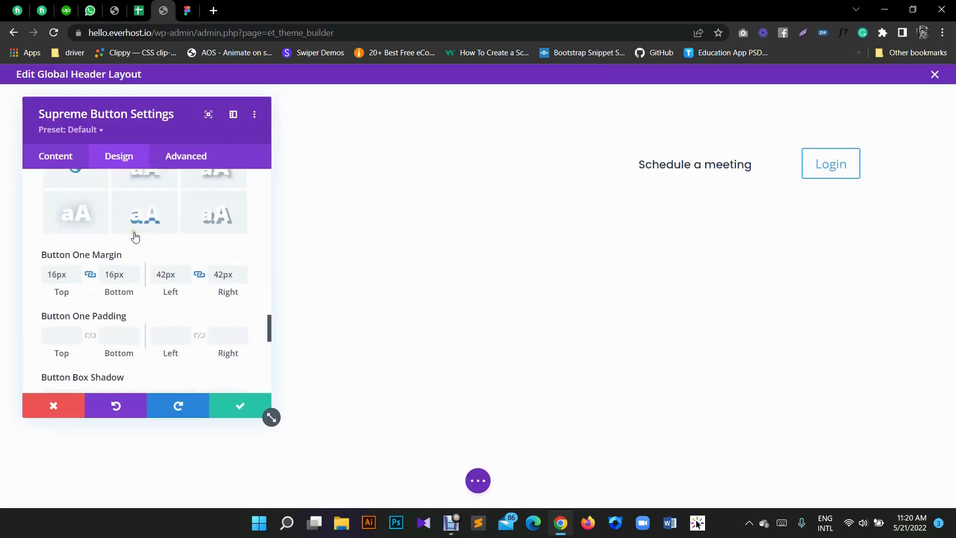
pyautogui.scroll(-2, 107, 288)
pyautogui.scroll(5, 98, 241)
# Step: Clear Button One's margins and set its padding to 16px top and bottom and 42px left and right
pyautogui.doubleClick(60, 272)
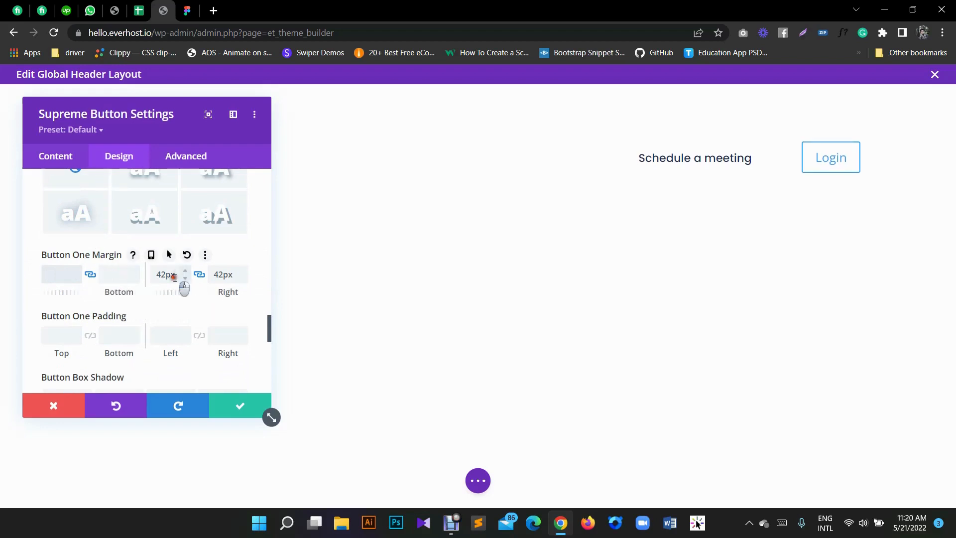
pyautogui.press('BackSpace')
pyautogui.press('BackSpace')
pyautogui.press('BackSpace')
pyautogui.press('BackSpace')
pyautogui.click(69, 334)
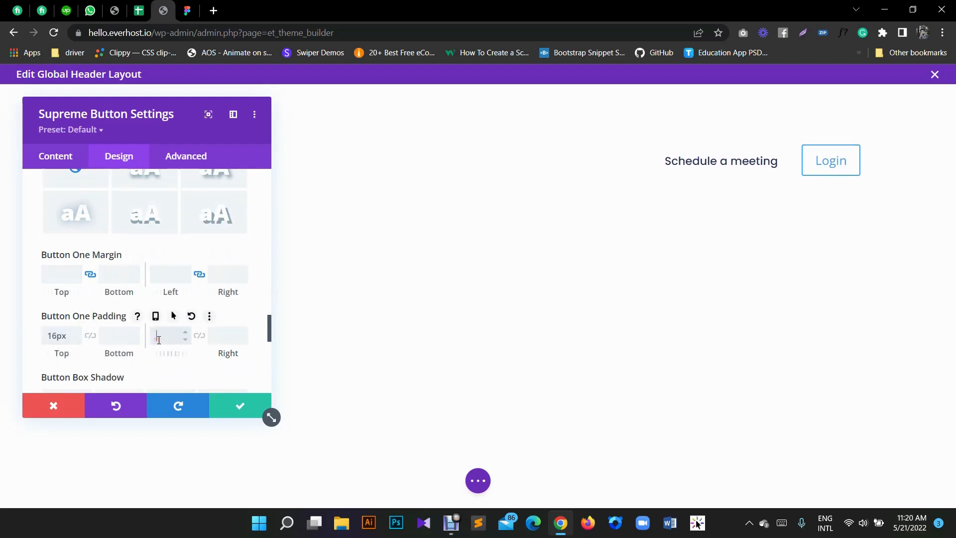
pyautogui.click(200, 337)
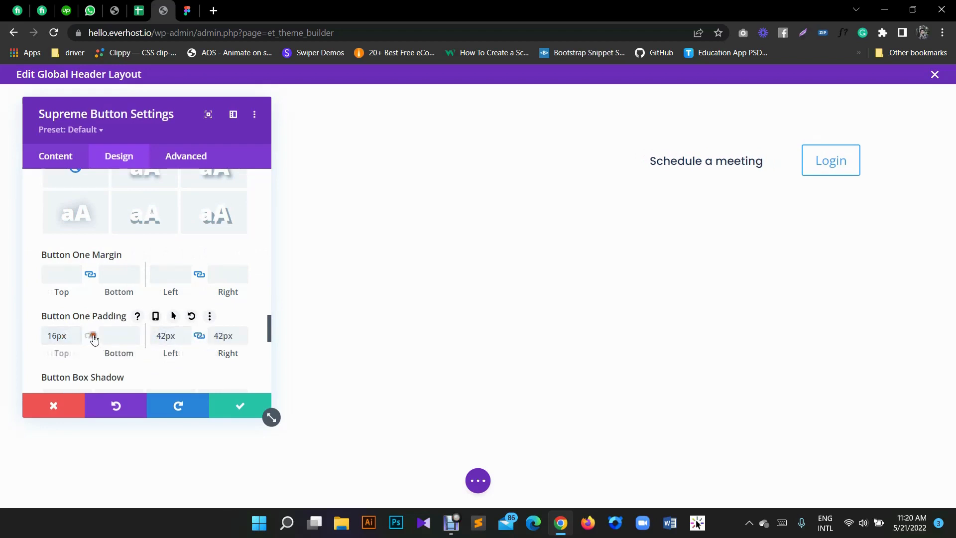
# Step: Set Button One's border radius to 5px
pyautogui.scroll(4, 151, 271)
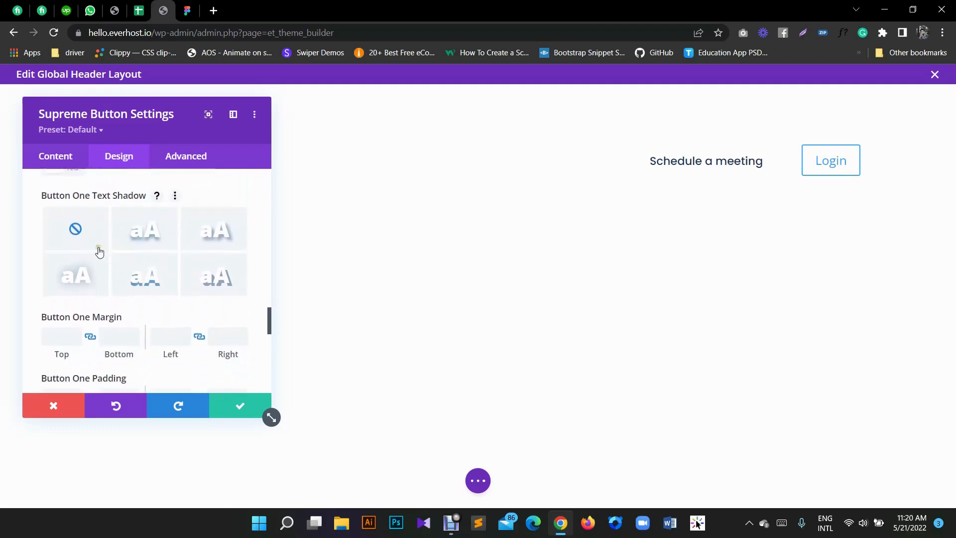
pyautogui.scroll(5, 120, 241)
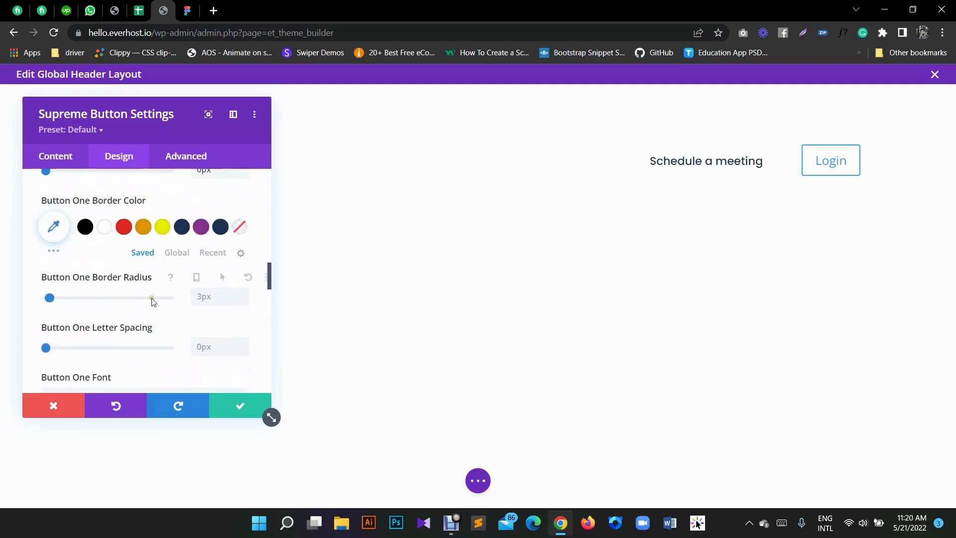
pyautogui.click(200, 294)
pyautogui.write('5px')
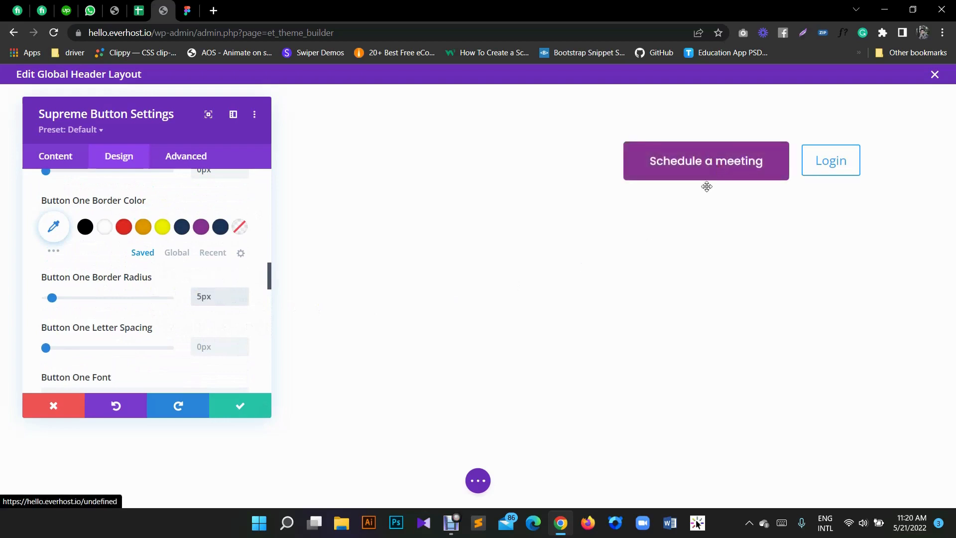
pyautogui.scroll(3, 127, 252)
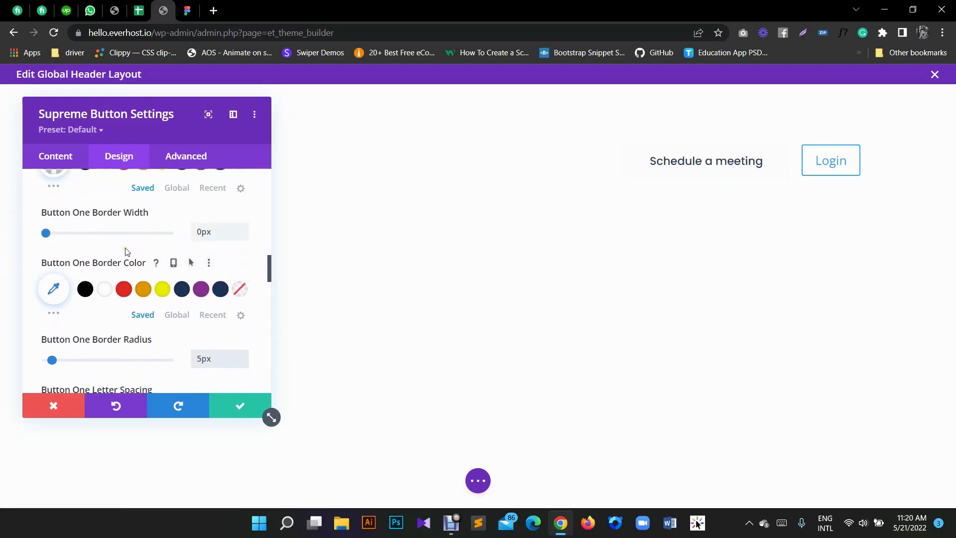
# Step: Enable custom styles for Button Two and set its text size to 18px
pyautogui.scroll(-10, 127, 251)
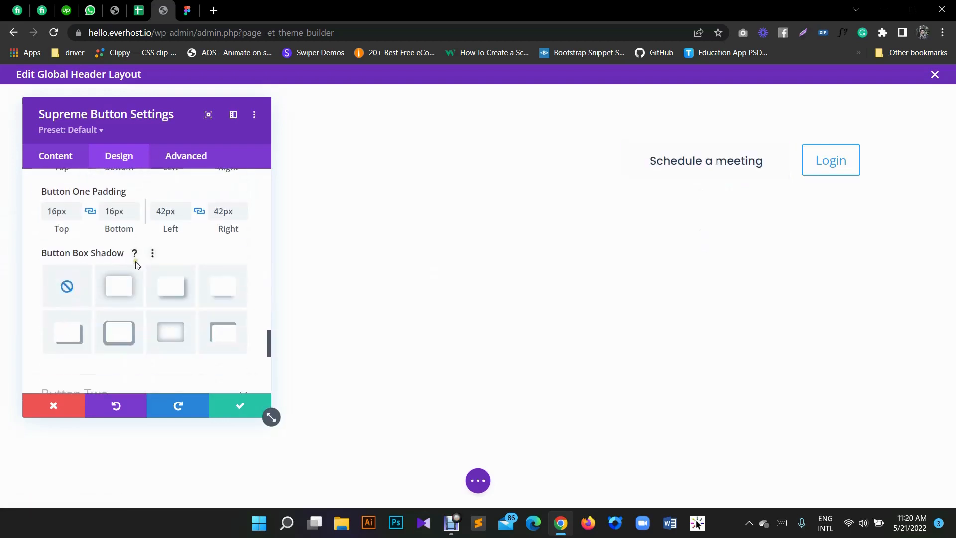
pyautogui.scroll(1, 110, 255)
pyautogui.scroll(-4, 110, 264)
pyautogui.click(85, 269)
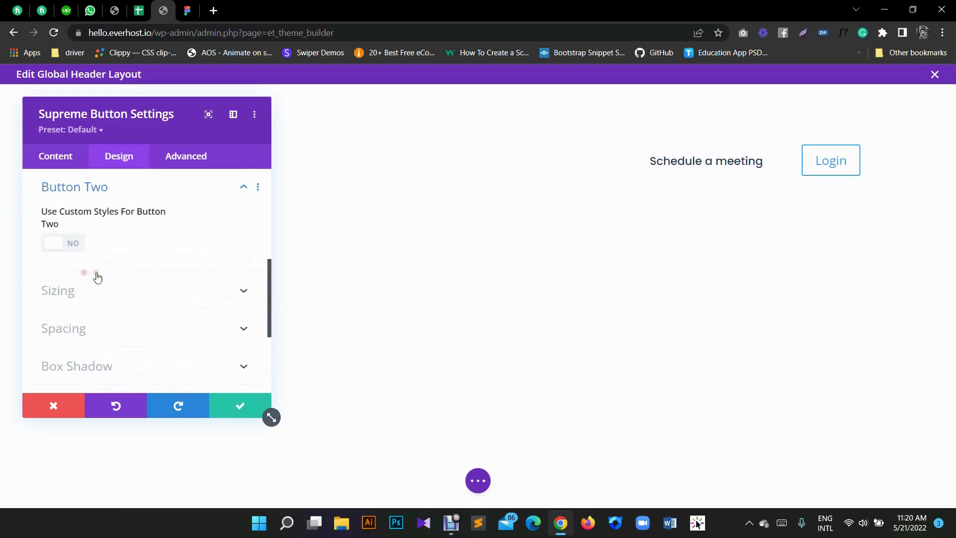
pyautogui.click(59, 244)
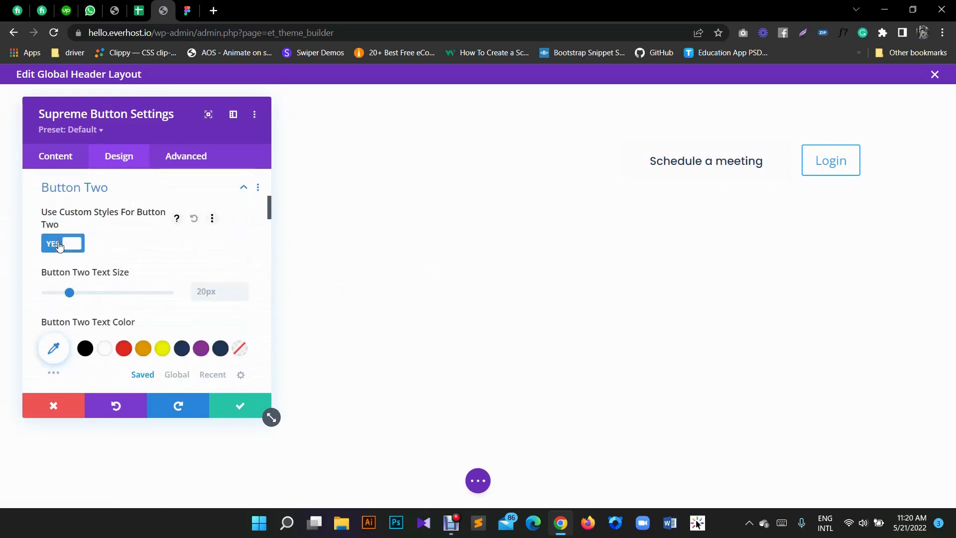
pyautogui.click(229, 292)
pyautogui.scroll(-1, 149, 304)
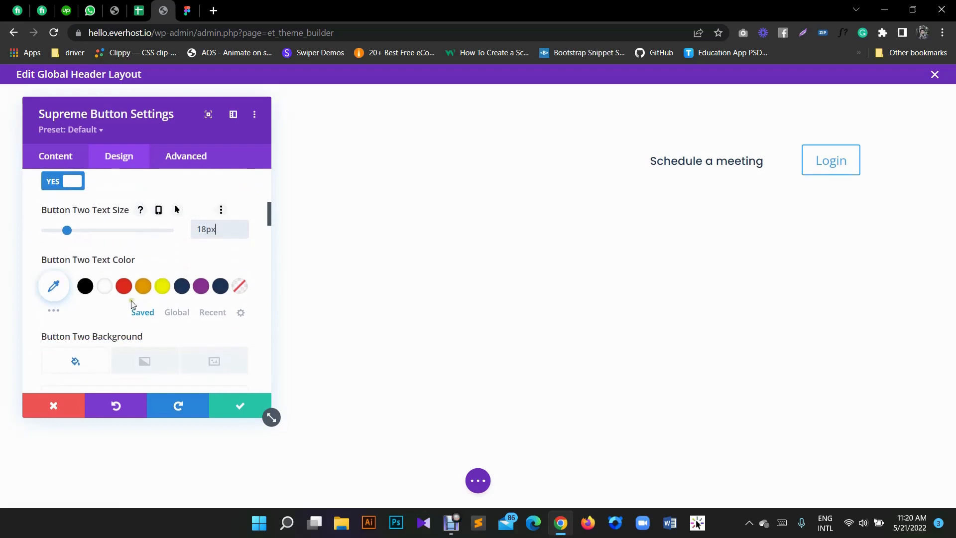
# Step: Set Button Two's default text color to white and check its hover text color
pyautogui.click(104, 285)
pyautogui.click(183, 260)
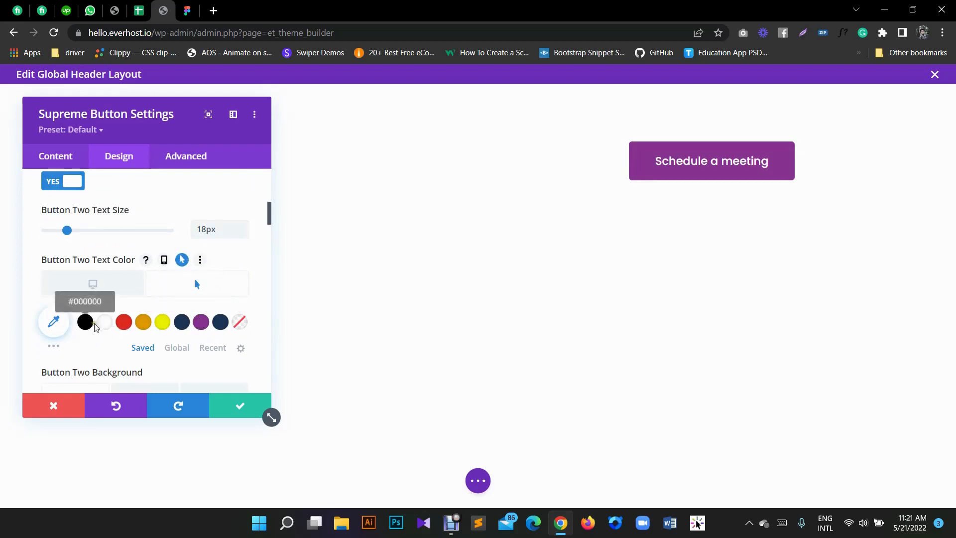
pyautogui.click(130, 291)
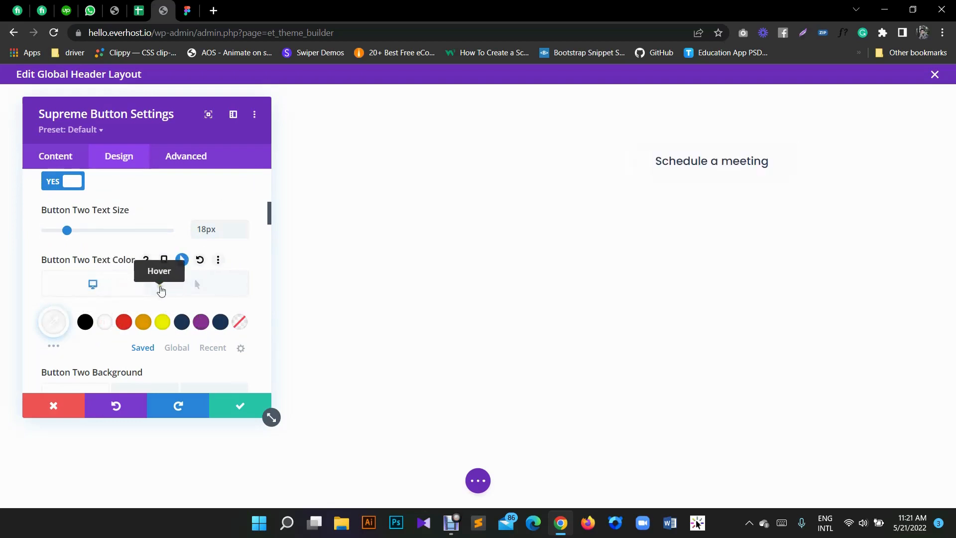
# Step: Give Button Two the saved purple as its background color
pyautogui.scroll(-5, 161, 292)
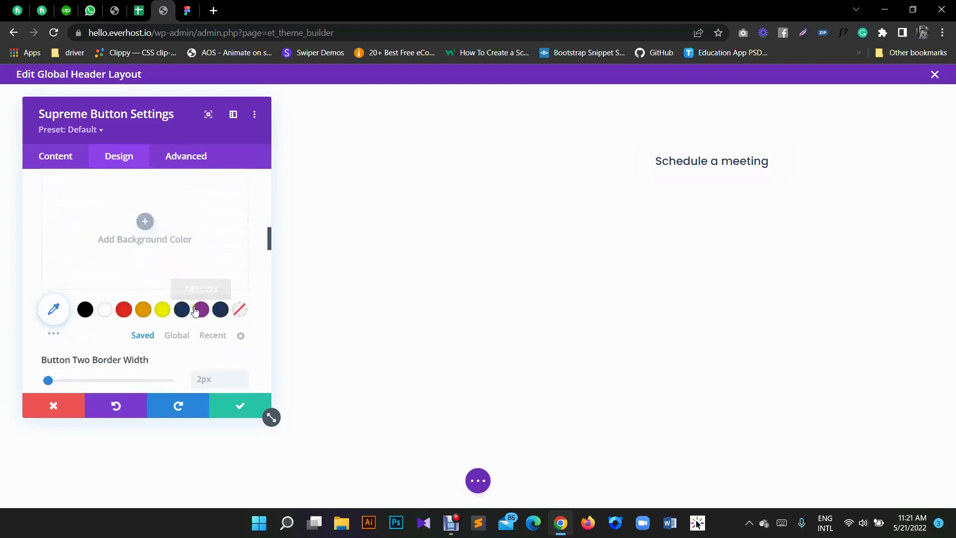
pyautogui.click(200, 309)
pyautogui.scroll(3, 149, 258)
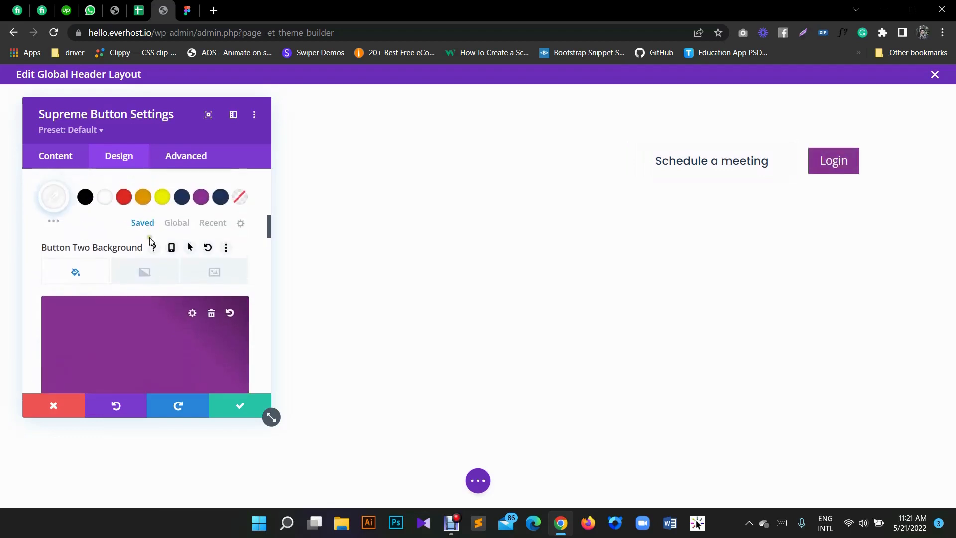
# Step: Set Button Two's hover background to the saved dark navy and return to its default-state background
pyautogui.click(189, 247)
pyautogui.click(215, 270)
pyautogui.scroll(-3, 204, 284)
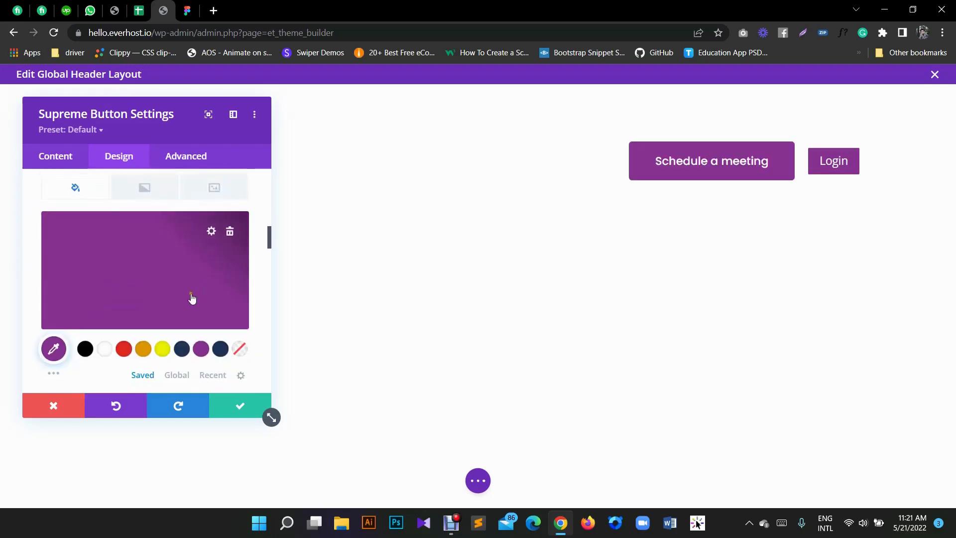
pyautogui.click(182, 351)
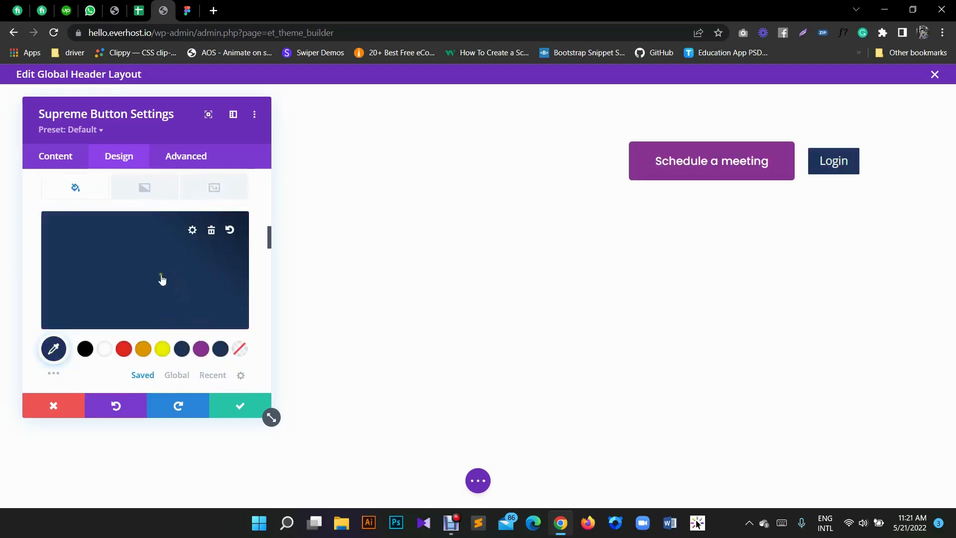
pyautogui.scroll(2, 156, 262)
pyautogui.click(124, 213)
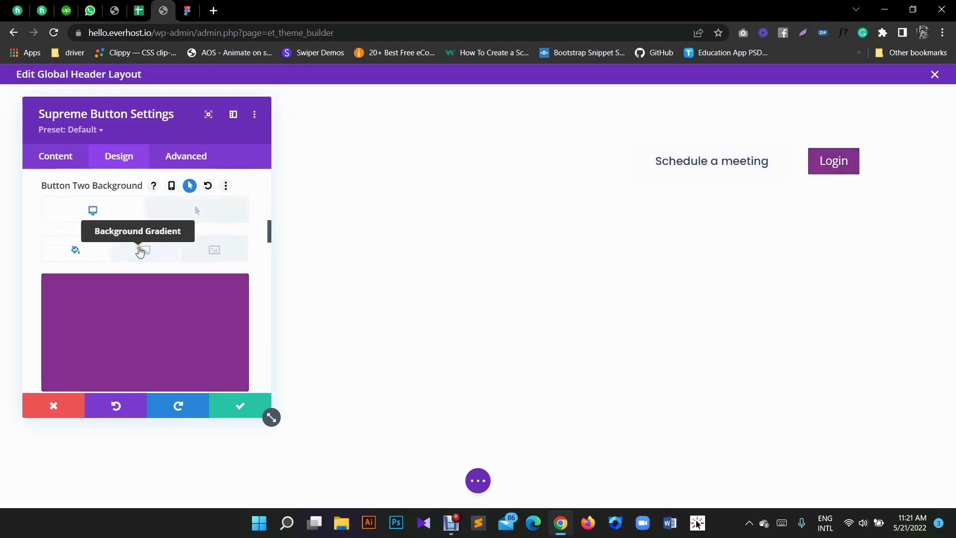
# Step: Set Button Two's border width to 0px and its border radius to 5px
pyautogui.scroll(-4, 139, 254)
pyautogui.click(206, 297)
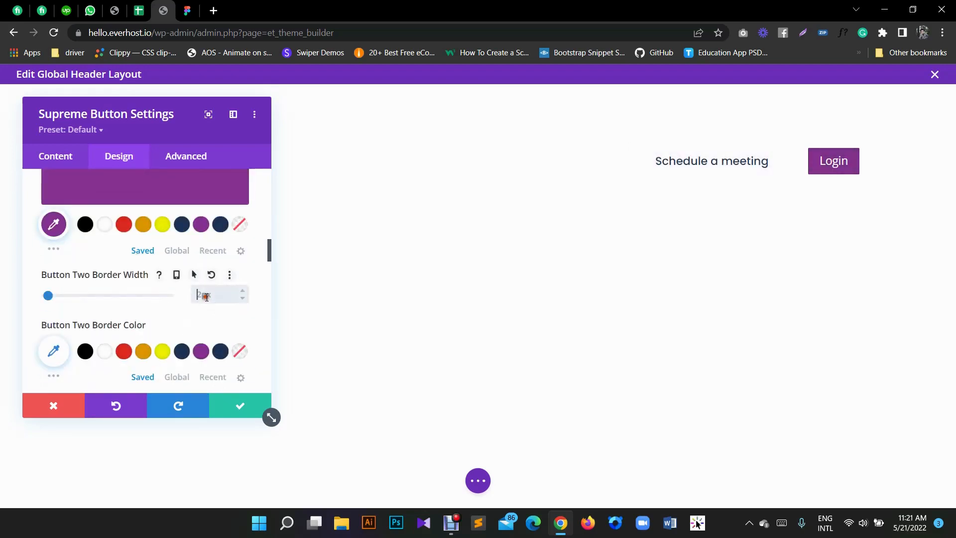
pyautogui.write('0')
pyautogui.scroll(-3, 150, 298)
pyautogui.scroll(2, 149, 299)
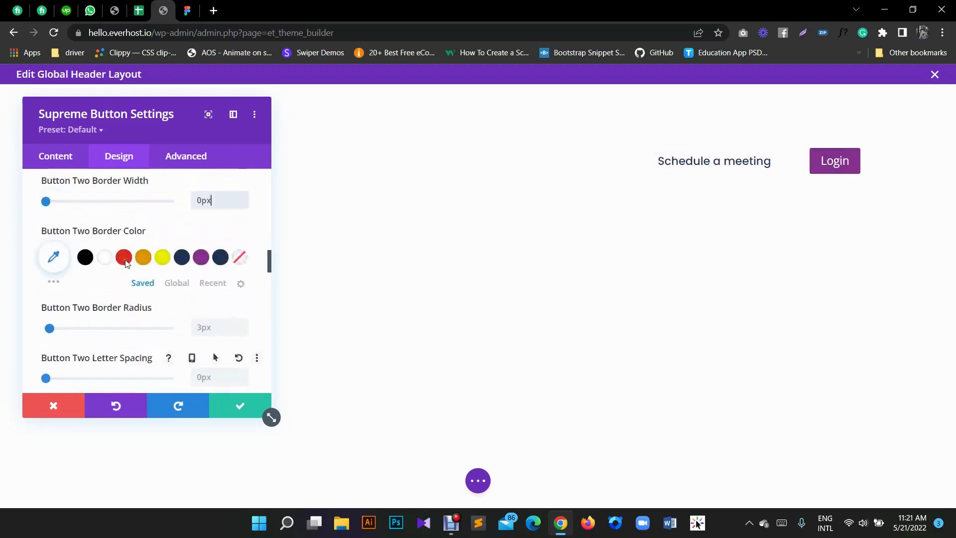
pyautogui.click(214, 358)
pyautogui.write('5')
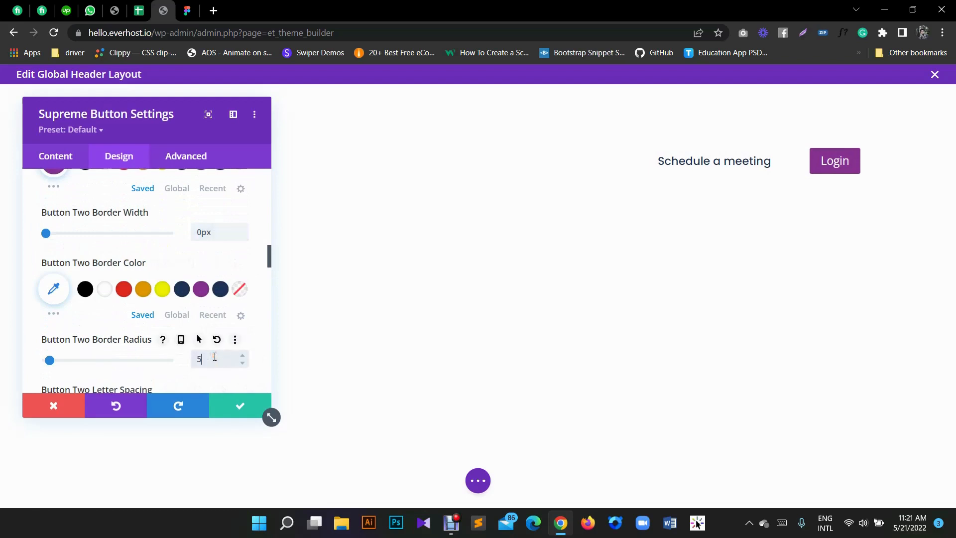
pyautogui.write('px')
# Step: Change Button Two's font to Poppins and turn off its icon
pyautogui.scroll(-3, 199, 323)
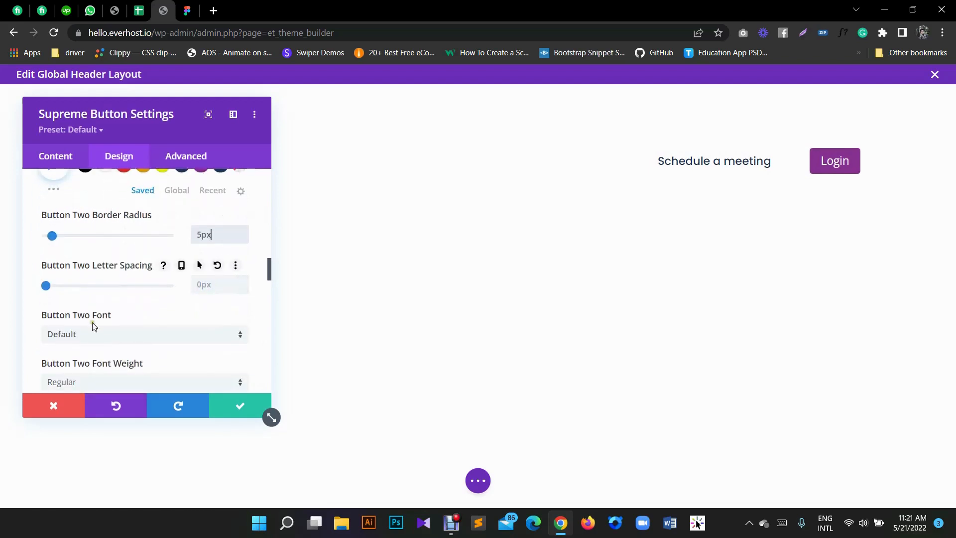
pyautogui.click(90, 340)
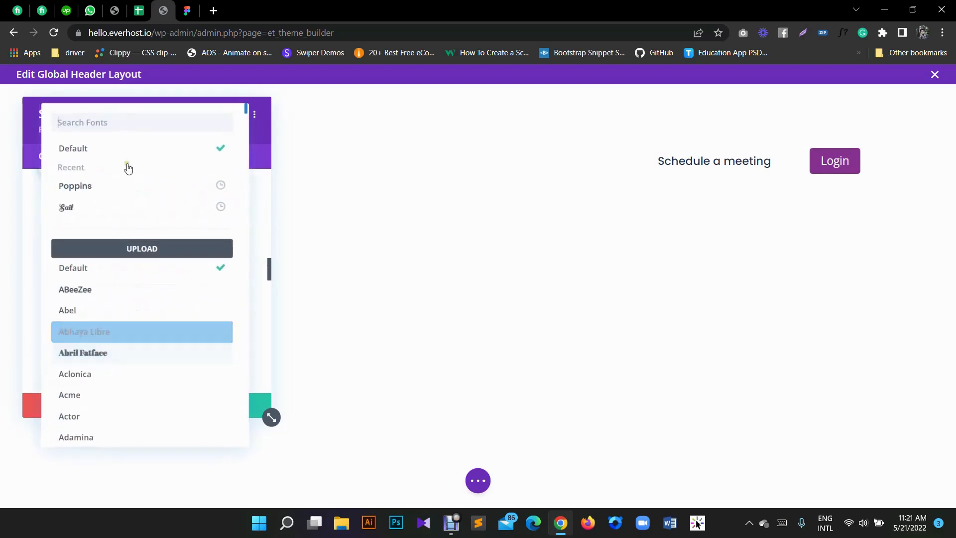
pyautogui.click(91, 187)
pyautogui.scroll(-4, 138, 333)
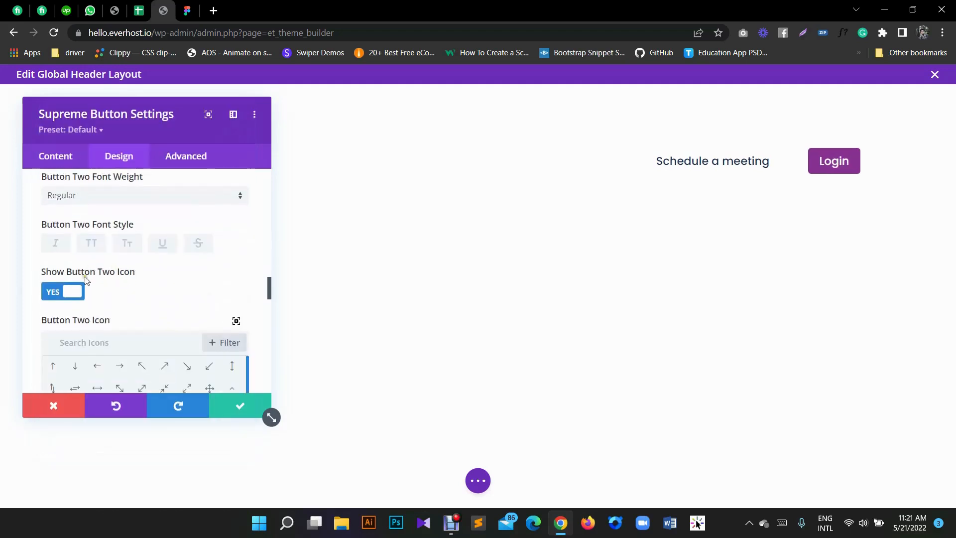
pyautogui.scroll(-2, 86, 280)
pyautogui.click(66, 233)
# Step: Set Button Two's left margin to 10px
pyautogui.scroll(-4, 94, 291)
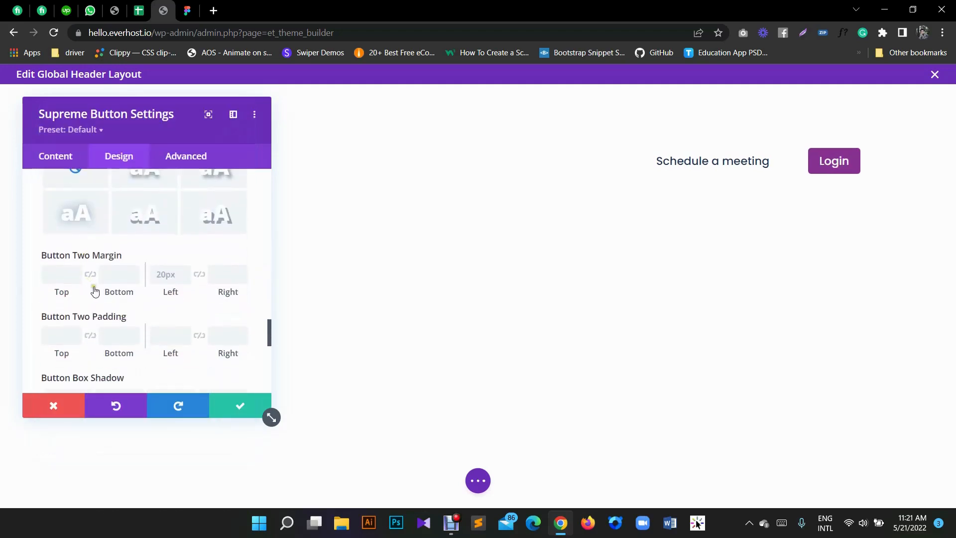
pyautogui.click(169, 273)
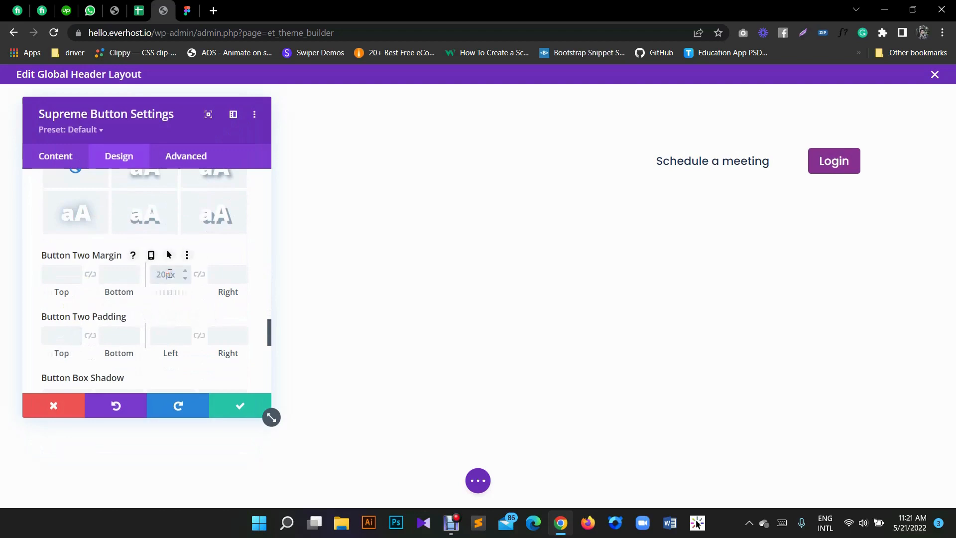
pyautogui.click(61, 336)
pyautogui.click(159, 275)
# Step: In the Figma design, check the gap between "Schedule a meeting" and the Login button, and return to the header layout
pyautogui.click(188, 10)
pyautogui.click(691, 193)
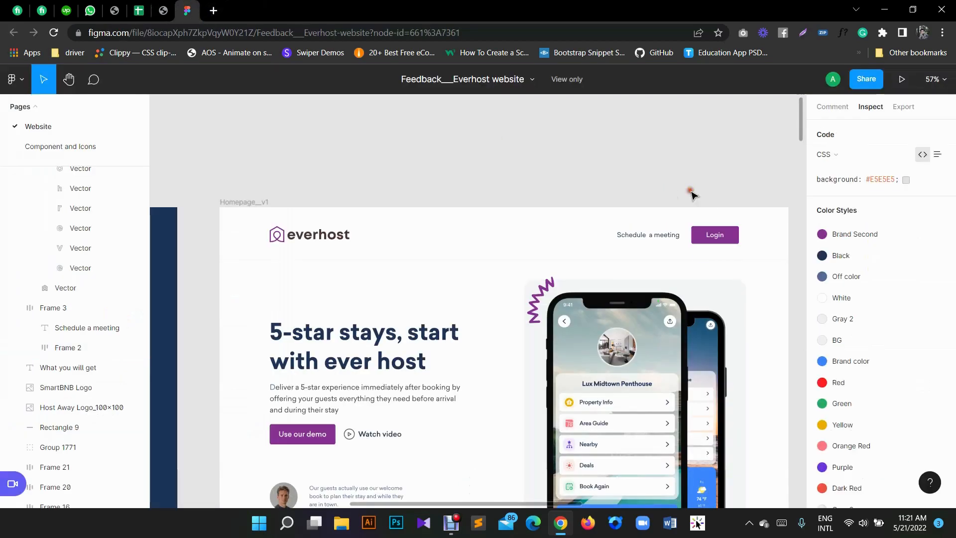
pyautogui.click(678, 237)
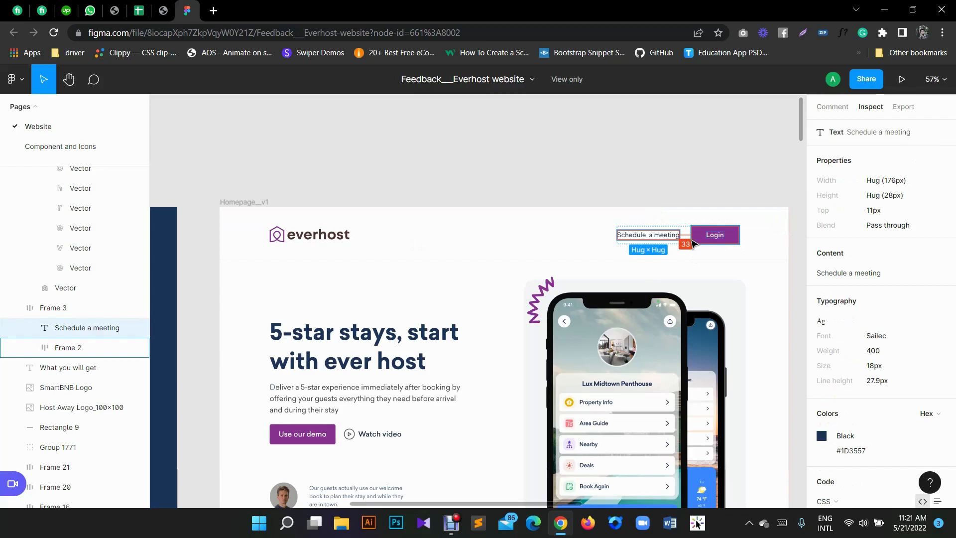
pyautogui.click(669, 199)
pyautogui.click(164, 10)
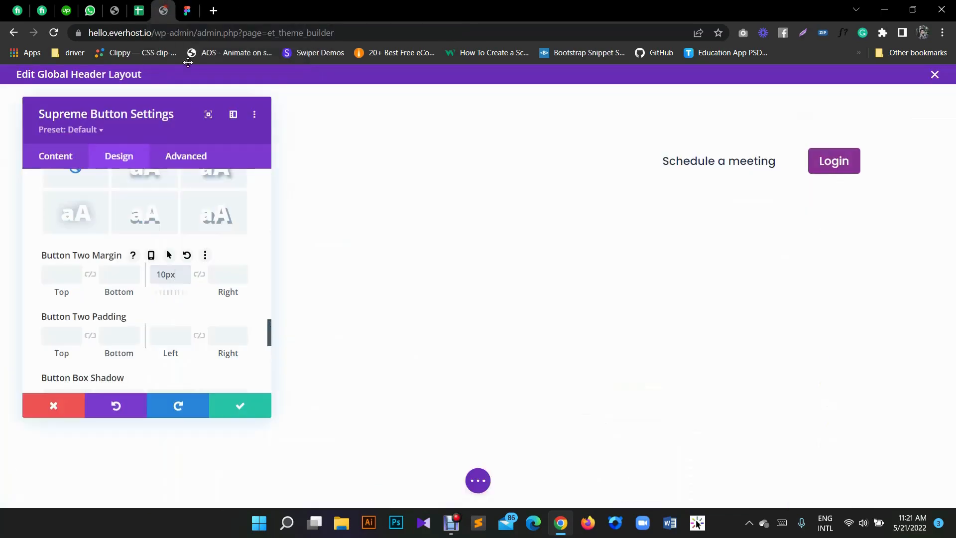
# Step: Set Button Two's padding to 16px top and bottom and 42px left and right, and save the button settings
pyautogui.scroll(-1, 204, 289)
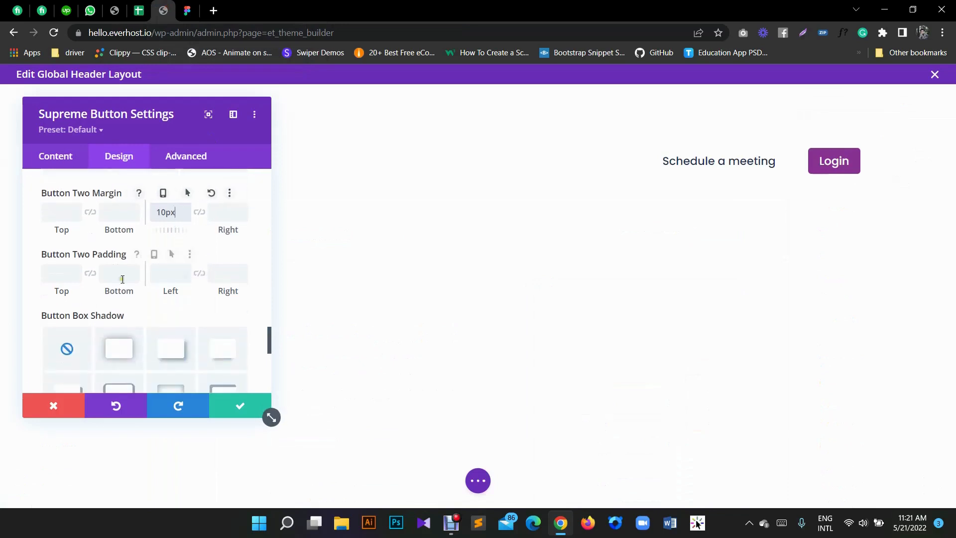
pyautogui.click(58, 275)
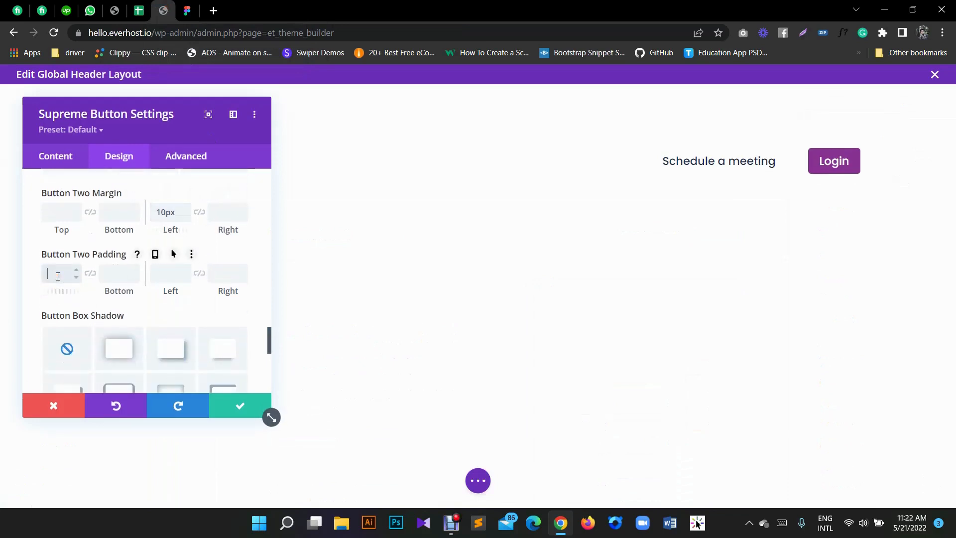
pyautogui.click(170, 273)
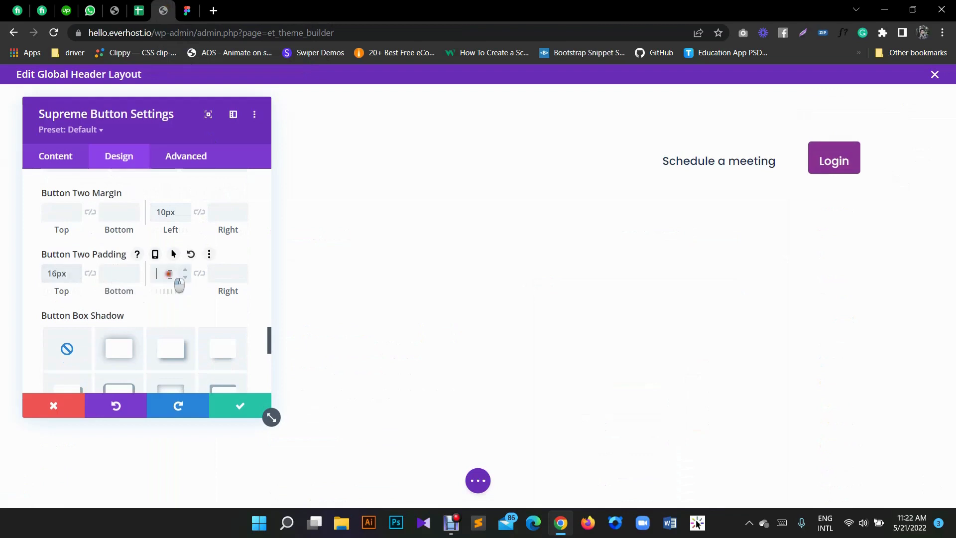
pyautogui.click(199, 274)
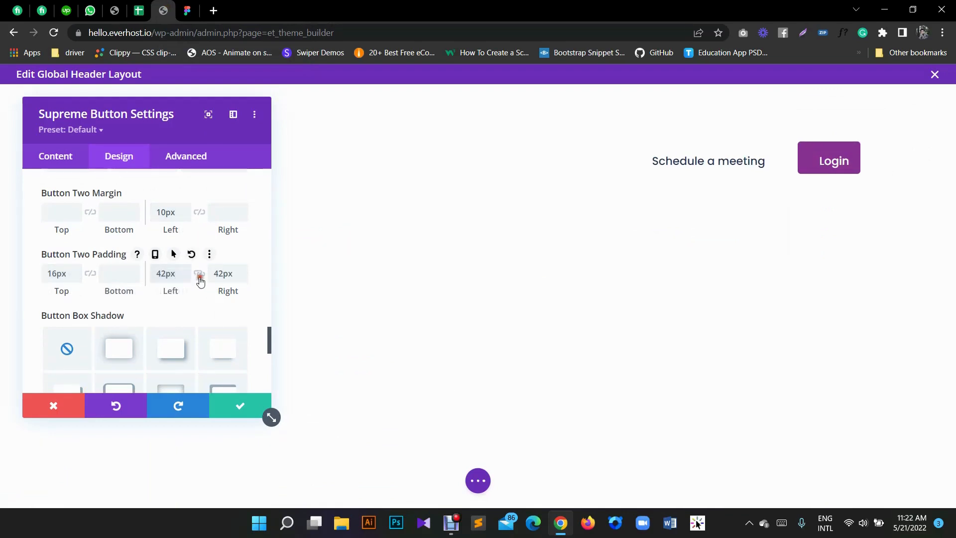
pyautogui.click(89, 273)
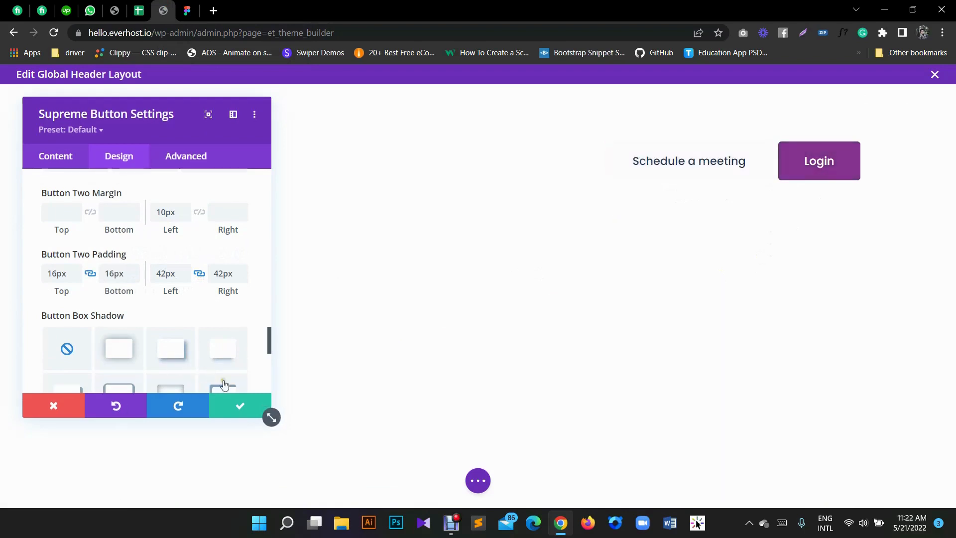
pyautogui.click(225, 405)
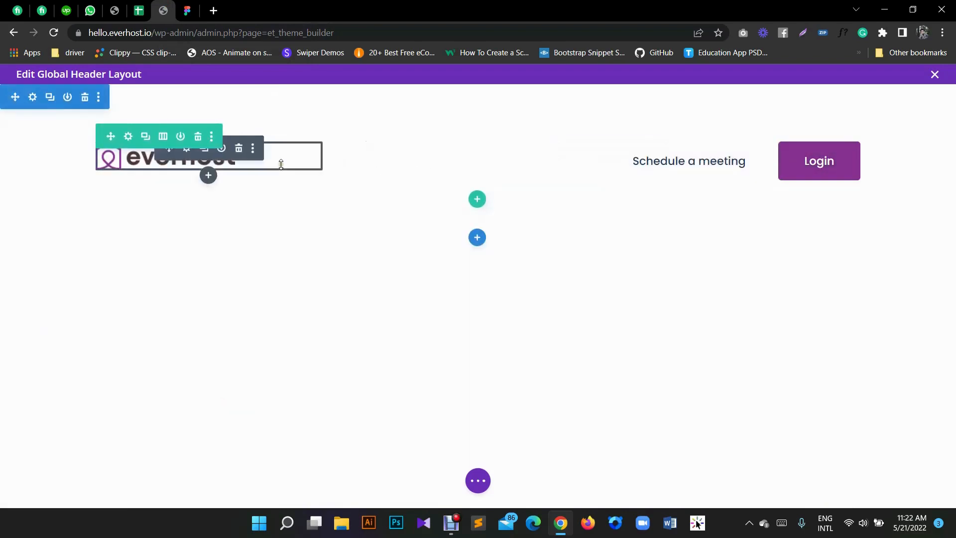
# Step: Open the header logo's image settings and inspect the logo group's dimensions in the Figma design
pyautogui.click(184, 157)
pyautogui.click(188, 11)
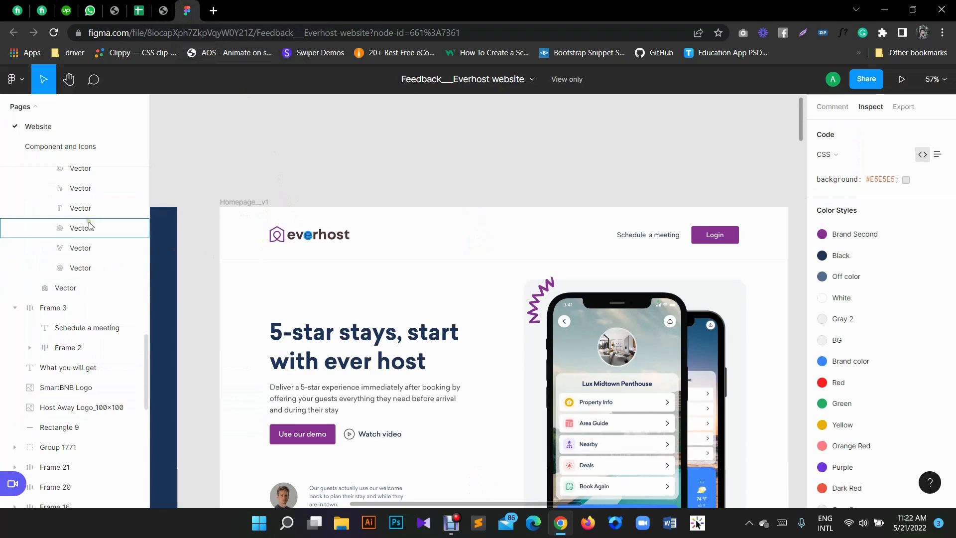
pyautogui.scroll(3, 75, 224)
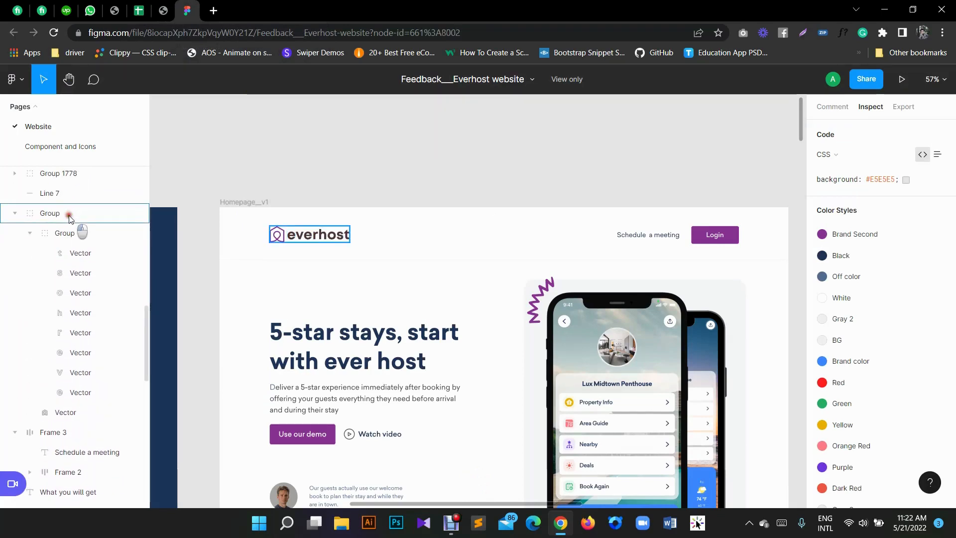
pyautogui.click(69, 213)
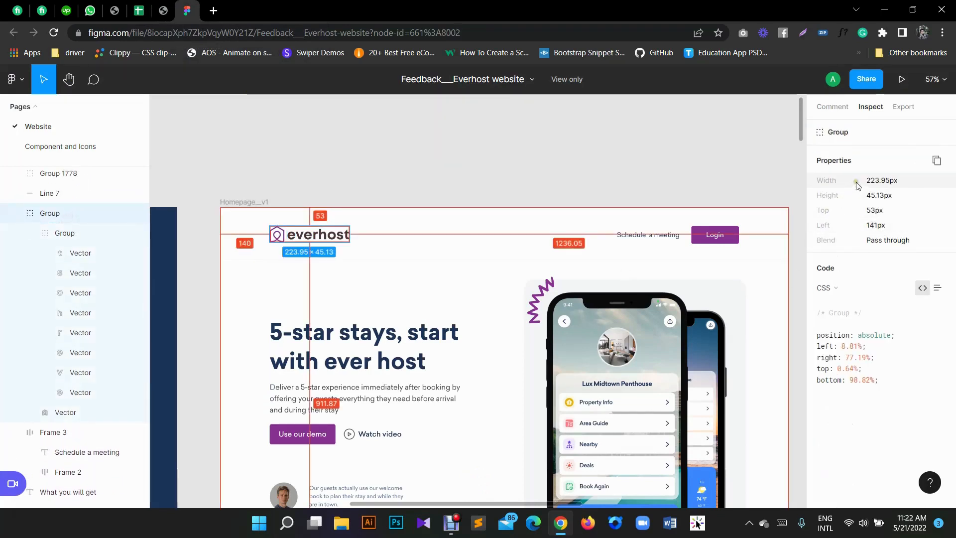
# Step: Back in the Divi header layout, set the logo image's width to match the Figma logo and save the module
pyautogui.click(164, 11)
pyautogui.moveTo(181, 119); pyautogui.dragTo(626, 191)
pyautogui.click(557, 230)
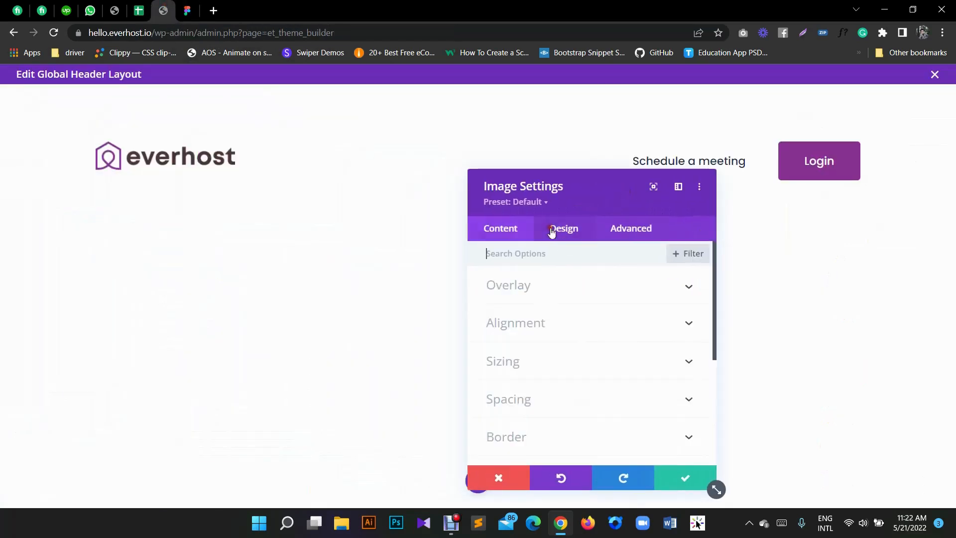
pyautogui.click(524, 366)
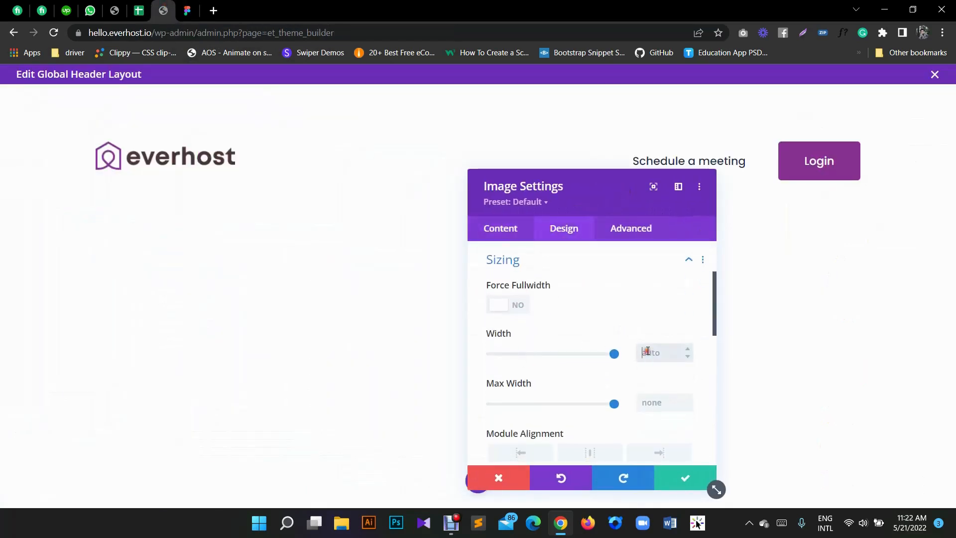
pyautogui.click(686, 481)
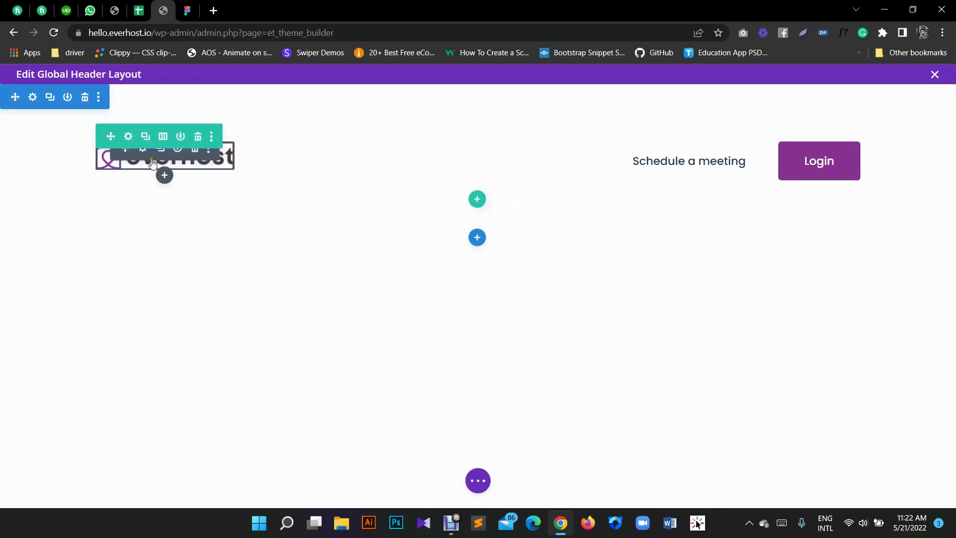
# Step: Give the logo image linked top and bottom margins of 15px and save the module
pyautogui.click(143, 155)
pyautogui.click(571, 233)
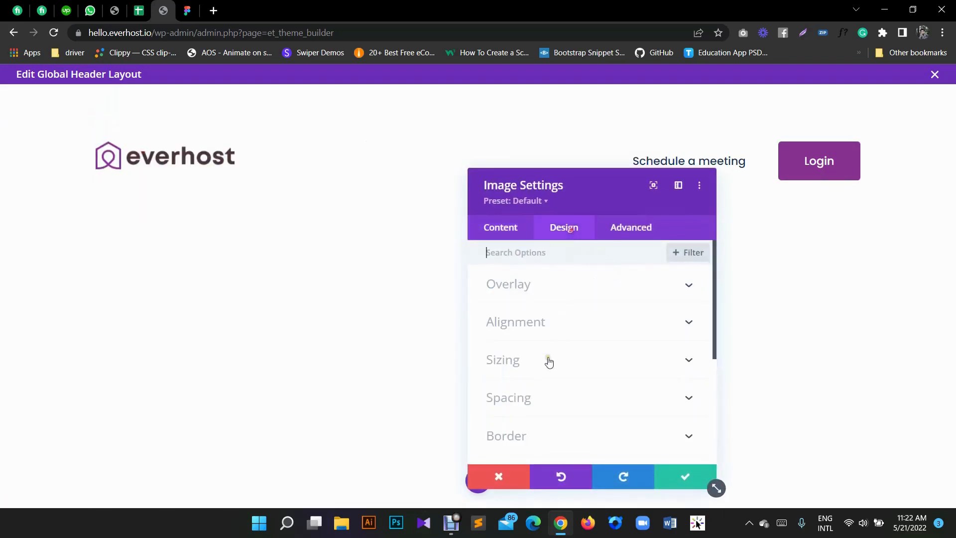
pyautogui.click(530, 404)
pyautogui.click(507, 408)
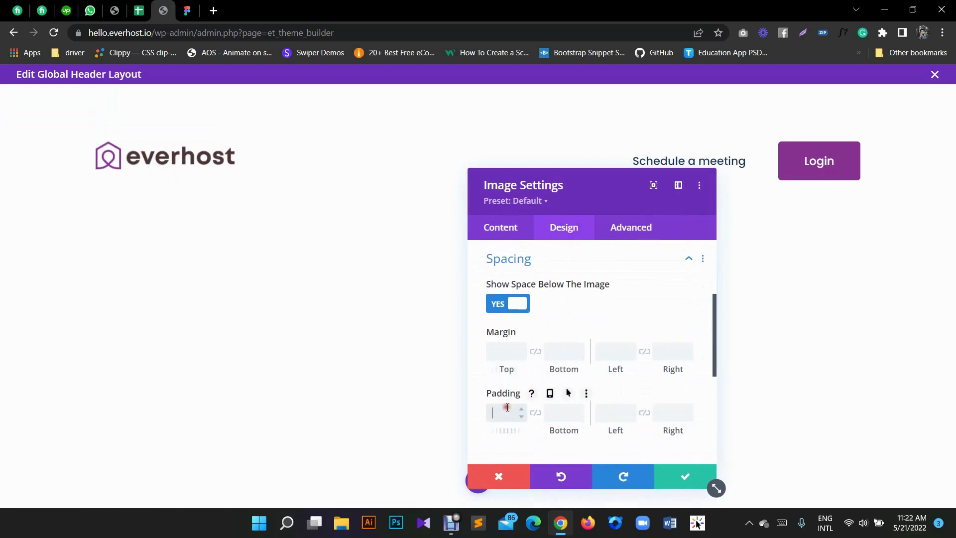
pyautogui.click(496, 350)
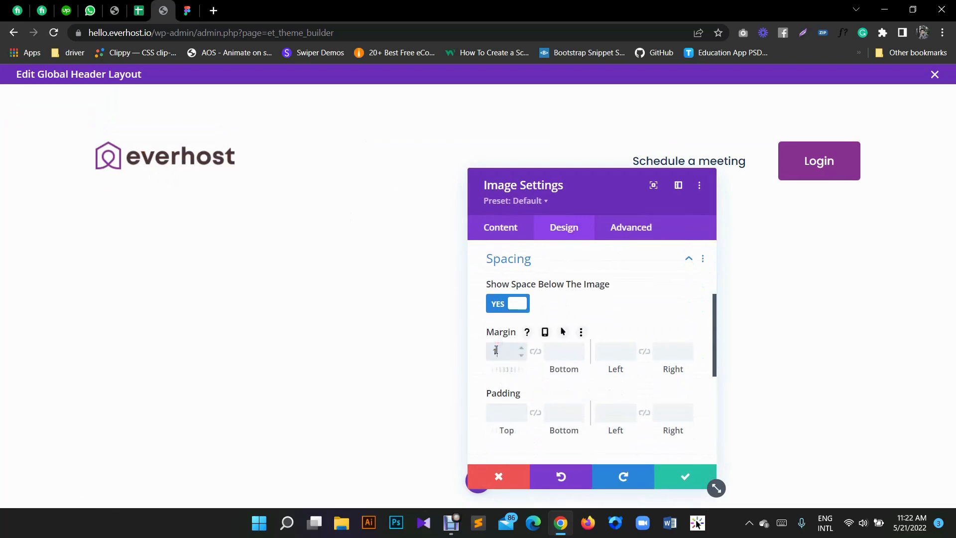
pyautogui.click(535, 352)
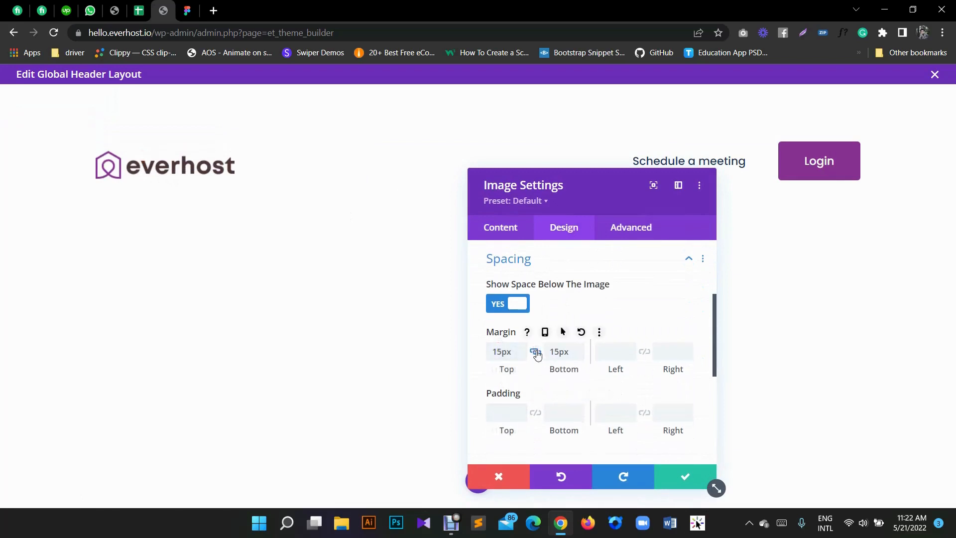
pyautogui.click(673, 479)
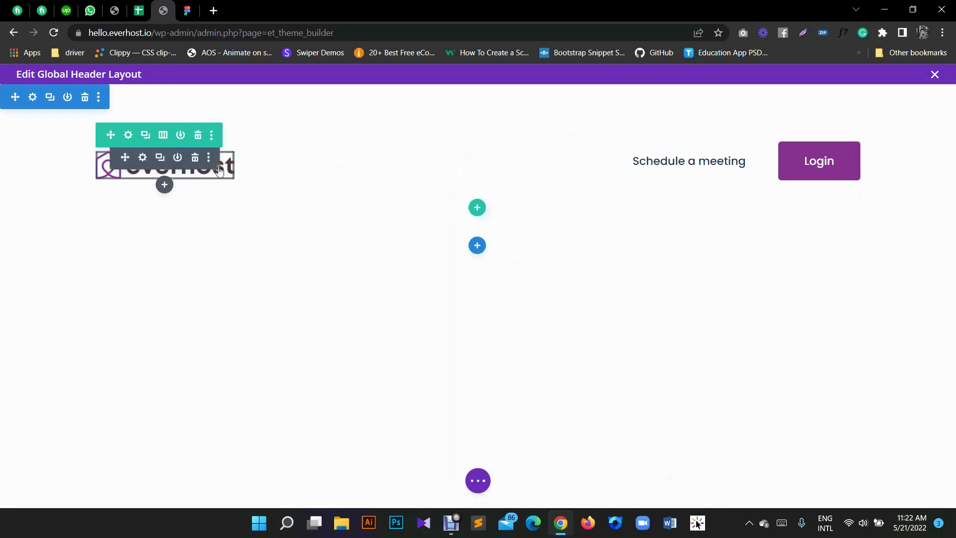
# Step: Reduce the logo's linked top and bottom margins so it aligns vertically with the header buttons, and save the module
pyautogui.click(144, 157)
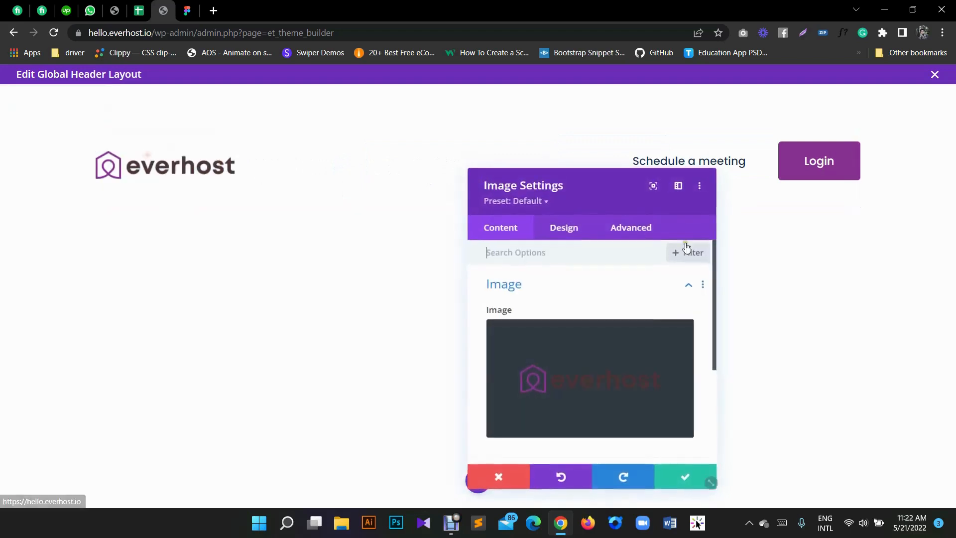
pyautogui.click(562, 232)
pyautogui.click(511, 398)
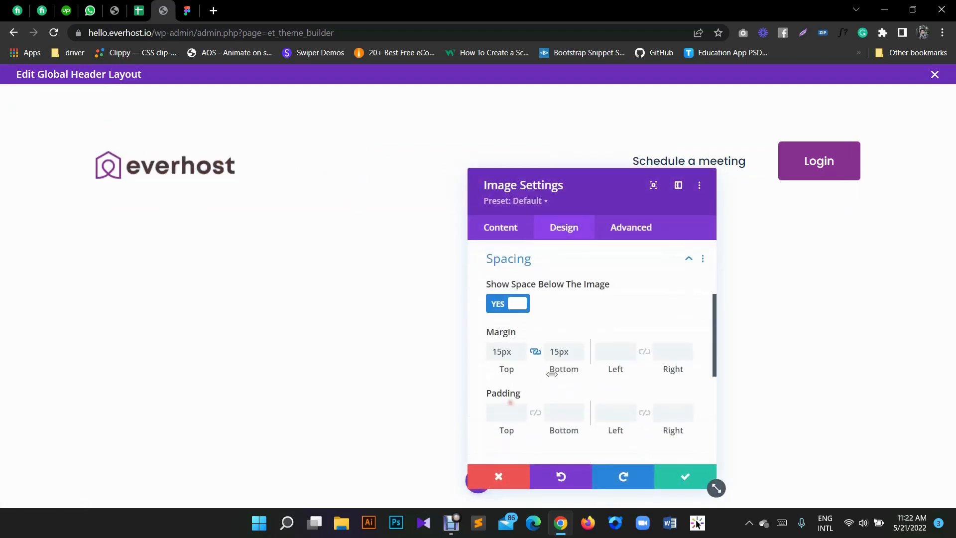
pyautogui.click(520, 356)
pyautogui.click(521, 356)
pyautogui.click(520, 356)
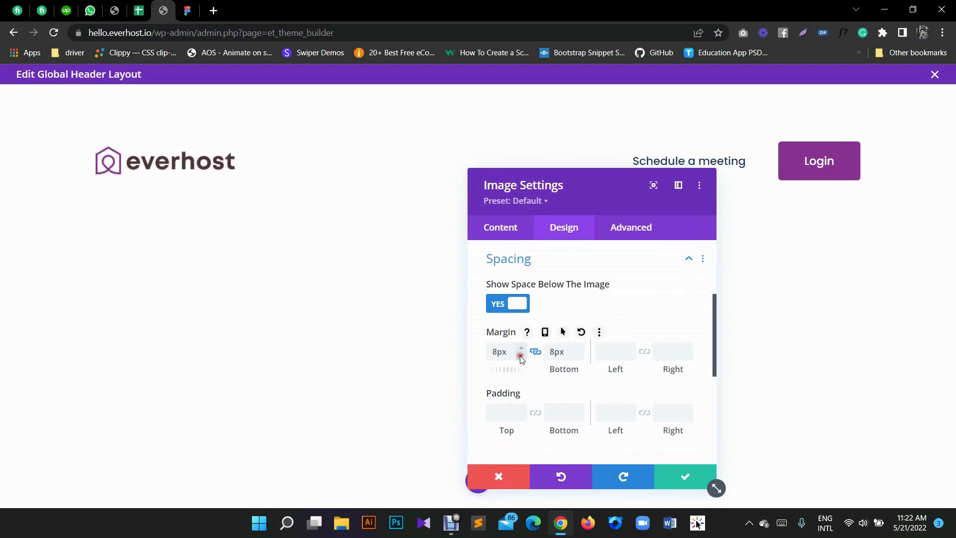
pyautogui.click(672, 481)
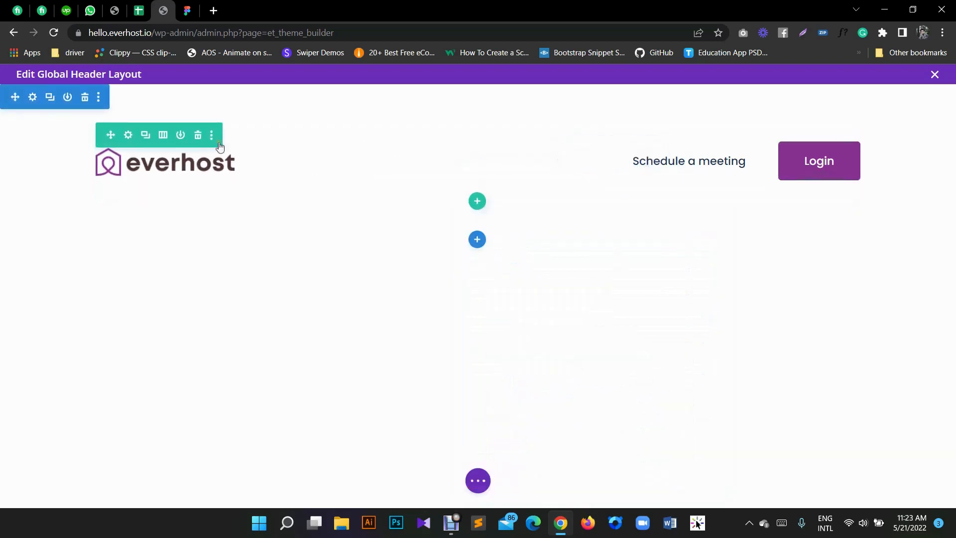
# Step: Set the header row's top padding to 0px and link the bottom padding to it
pyautogui.click(129, 140)
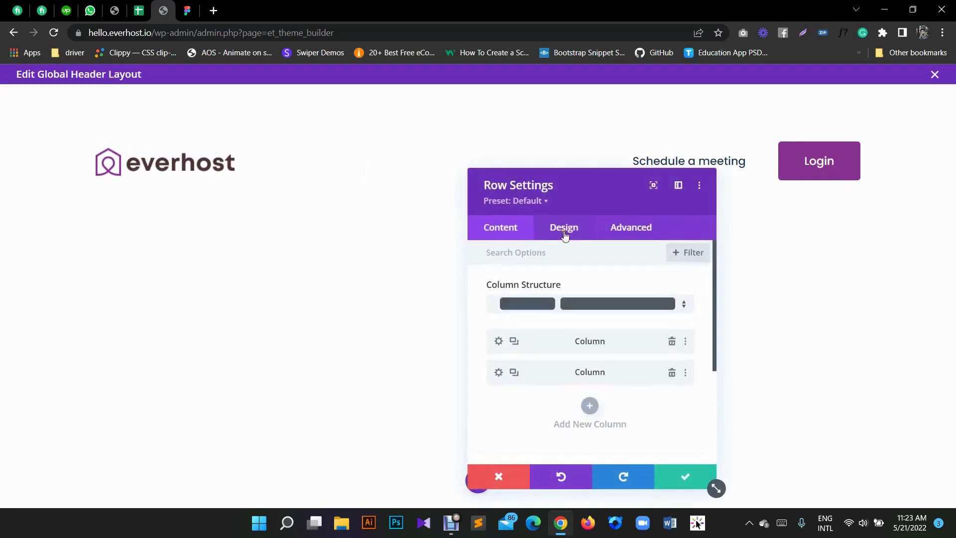
pyautogui.click(564, 230)
pyautogui.click(539, 326)
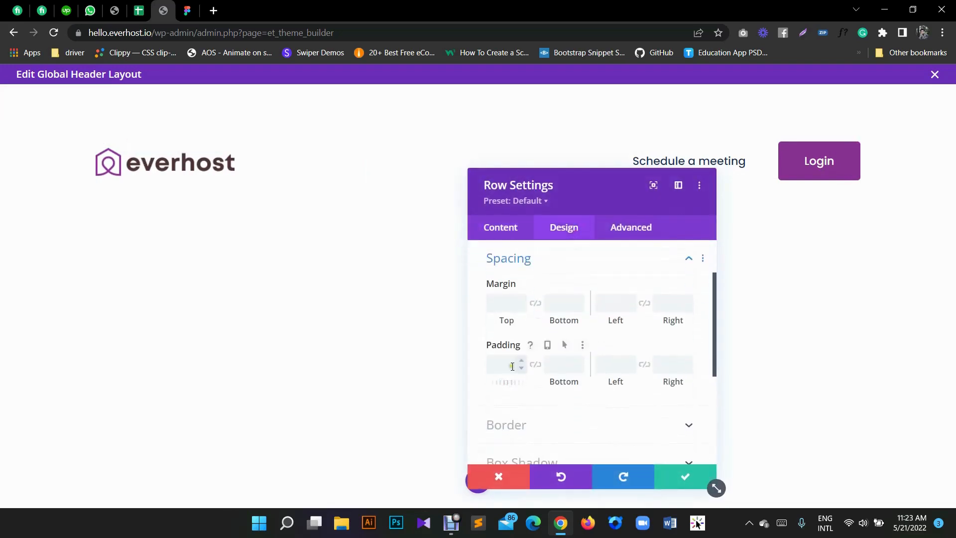
pyautogui.click(508, 364)
pyautogui.write('0')
pyautogui.click(540, 369)
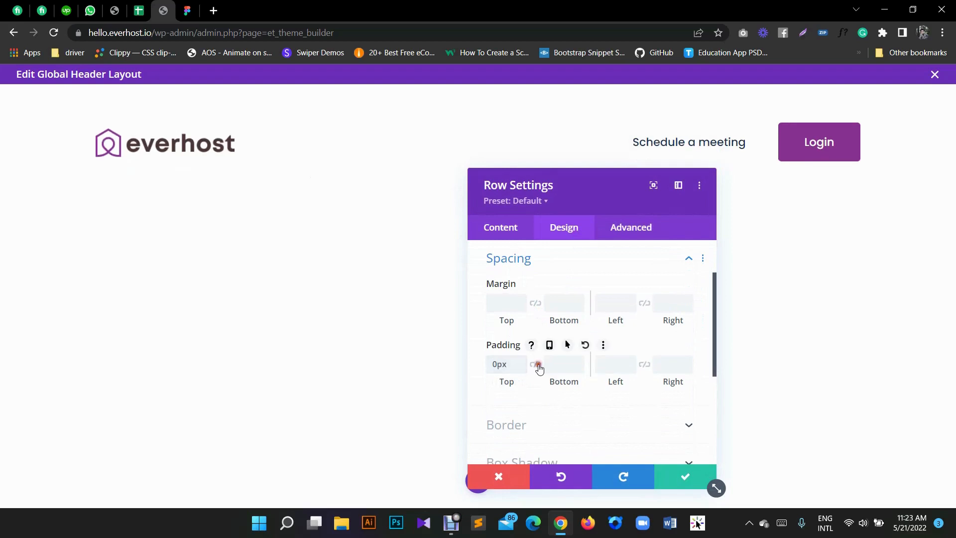
# Step: Save the header row settings and check the logo's top spacing in the Figma homepage design
pyautogui.click(668, 474)
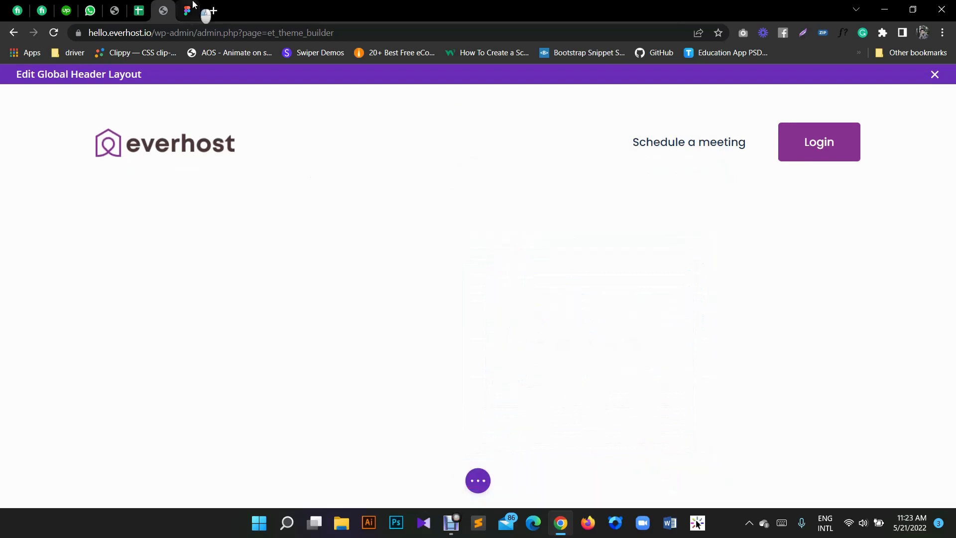
pyautogui.click(202, 11)
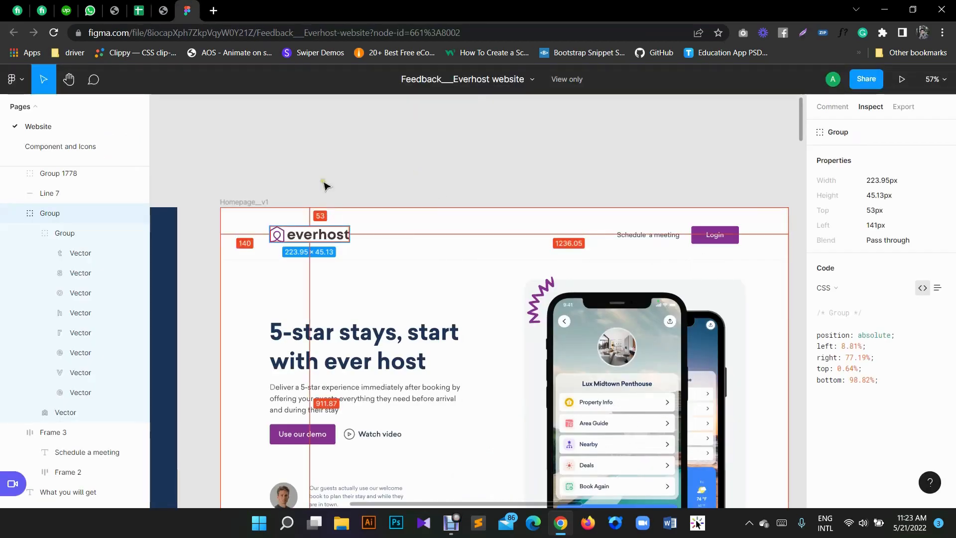
pyautogui.click(163, 10)
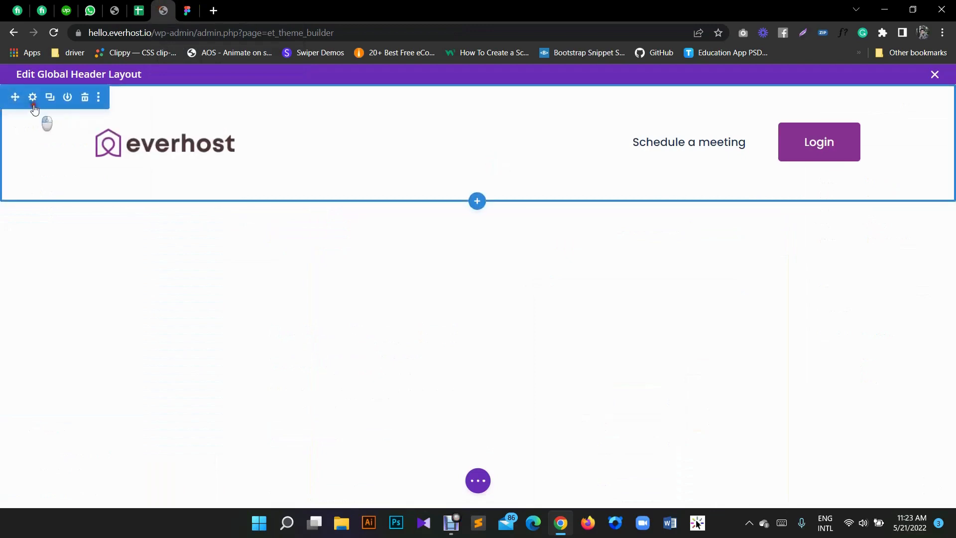
# Step: Give the header section linked top and bottom padding of 53px and save the section settings
pyautogui.click(32, 97)
pyautogui.click(562, 229)
pyautogui.click(516, 401)
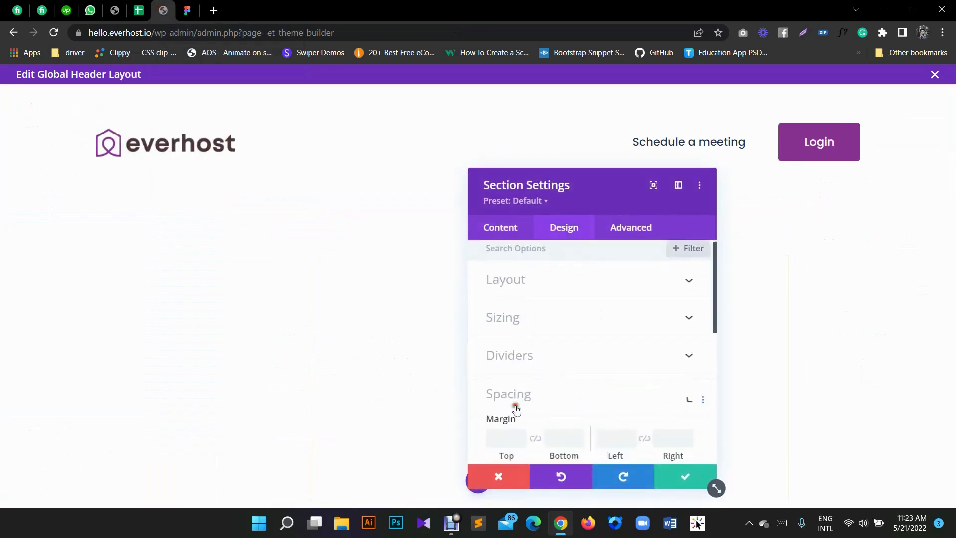
pyautogui.click(499, 369)
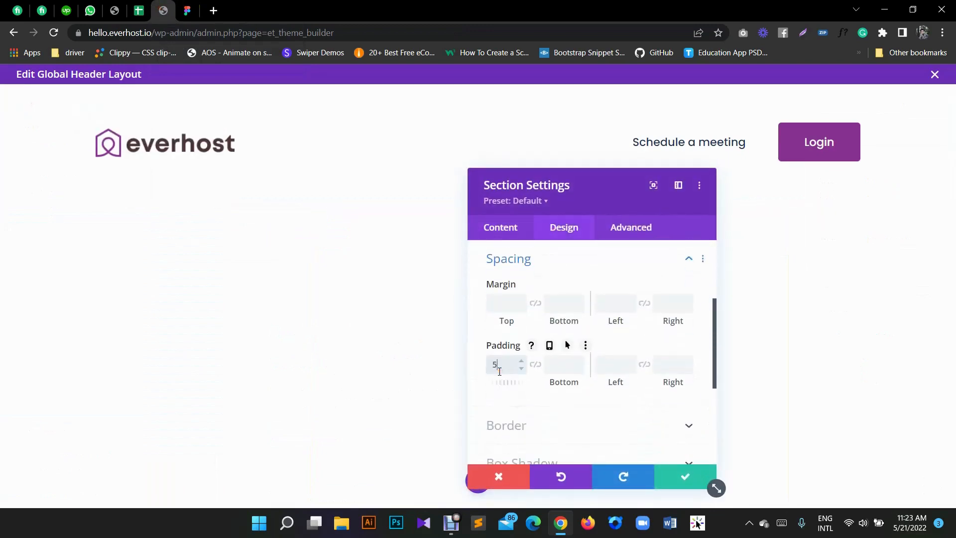
pyautogui.write('53')
pyautogui.click(534, 366)
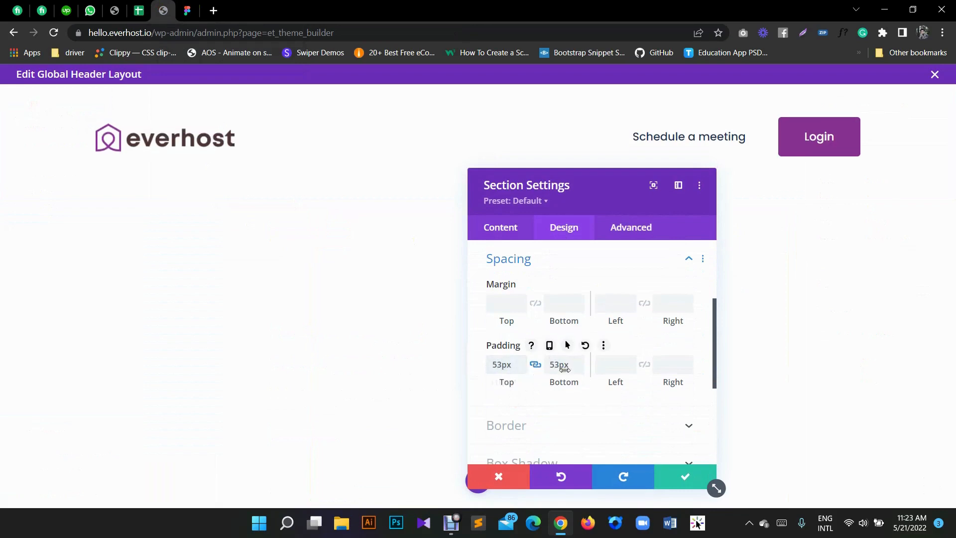
pyautogui.click(670, 477)
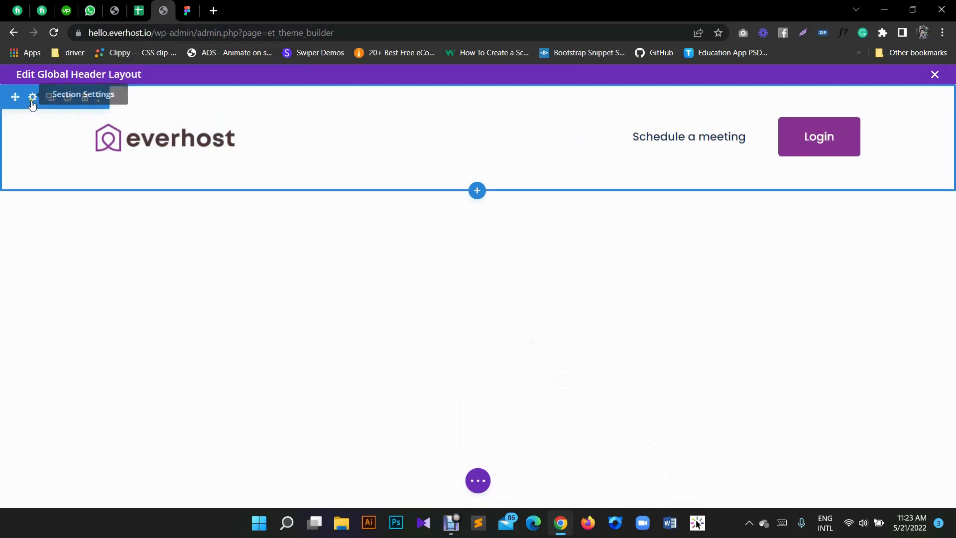
# Step: Compare the header's spacing in the Divi layout with the header of the Figma homepage design
pyautogui.click(187, 10)
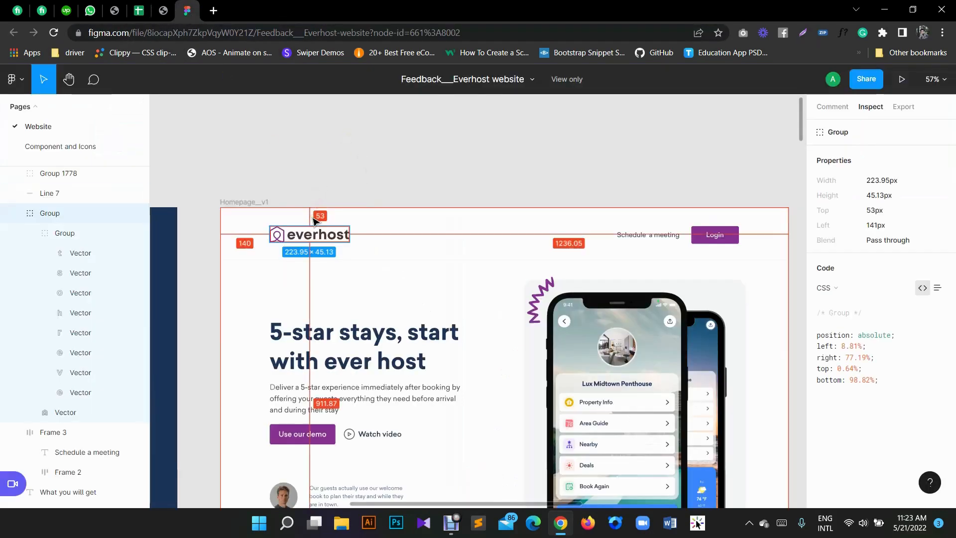
pyautogui.click(163, 10)
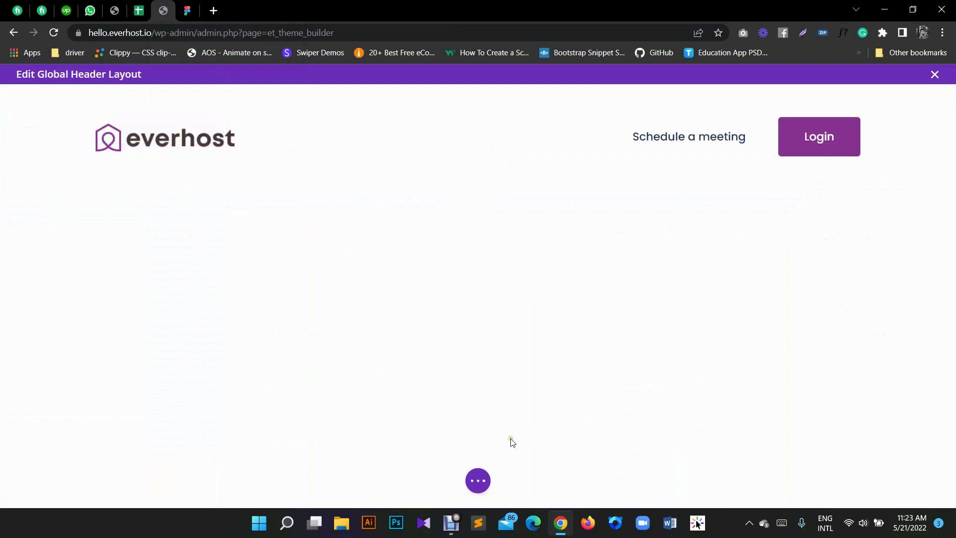
pyautogui.click(478, 481)
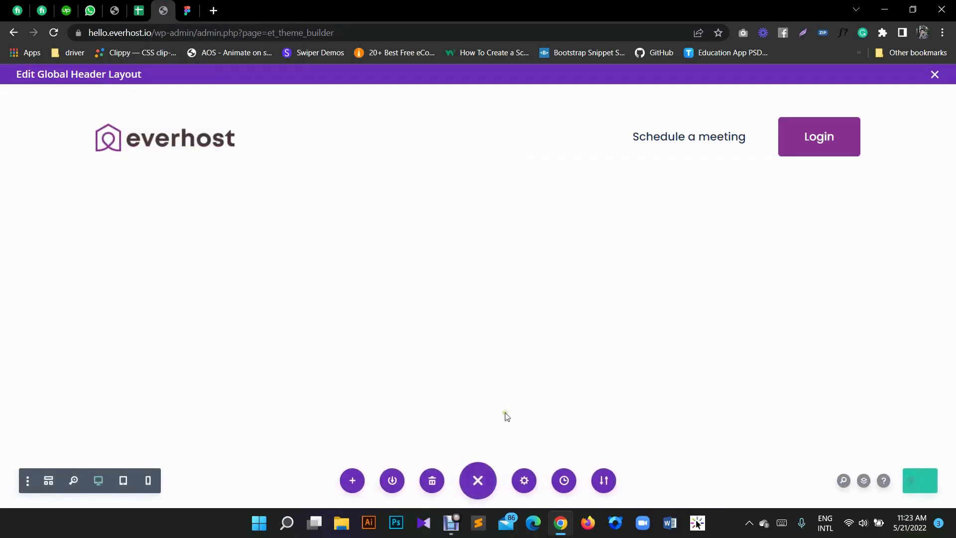
pyautogui.click(186, 9)
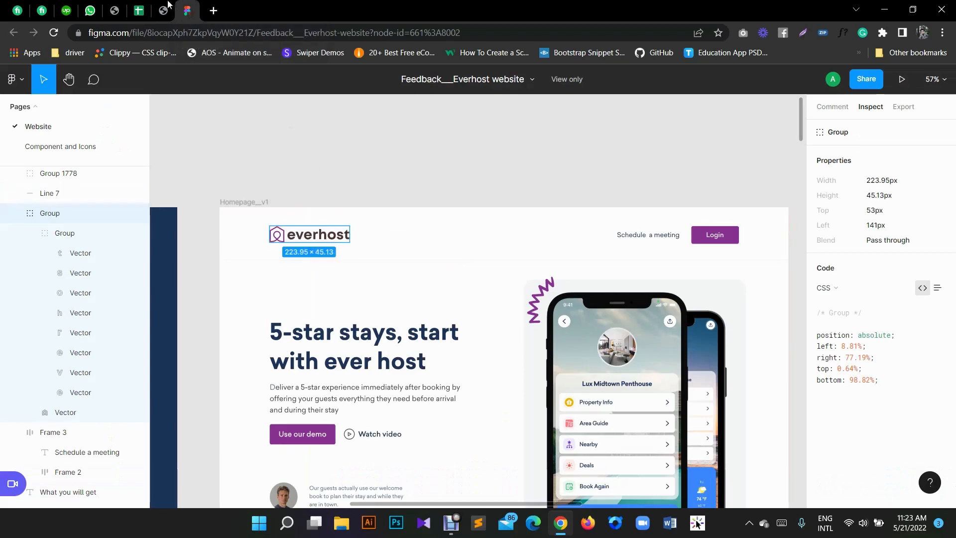
pyautogui.click(164, 10)
# Step: Preview the header at tablet size, add the tablet-only main element CSS "display: flex;" to its row, and save the row
pyautogui.click(123, 480)
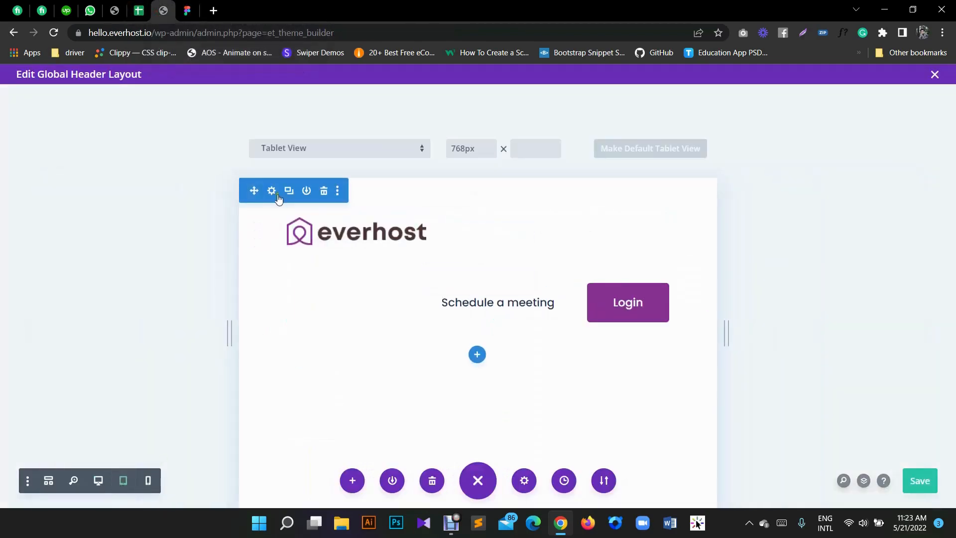
pyautogui.click(320, 222)
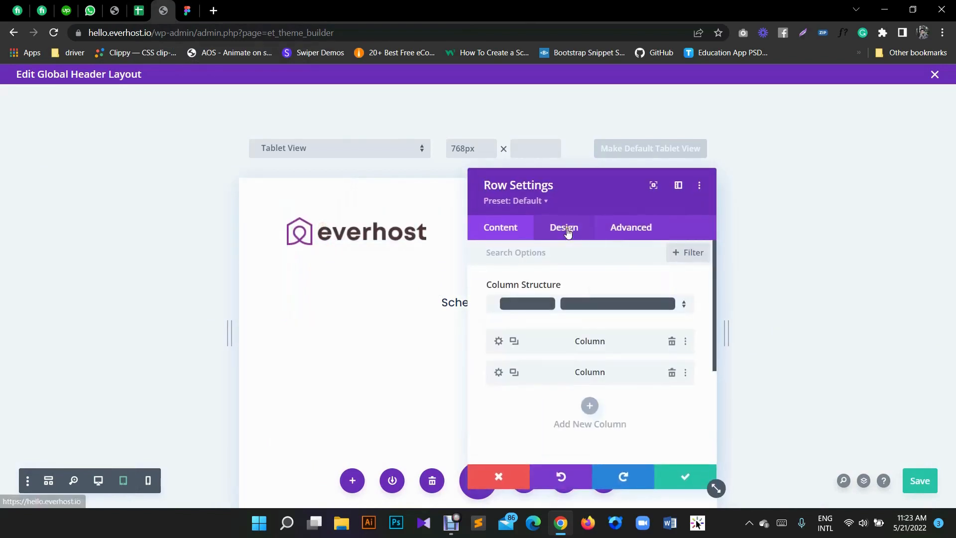
pyautogui.click(651, 234)
pyautogui.click(517, 322)
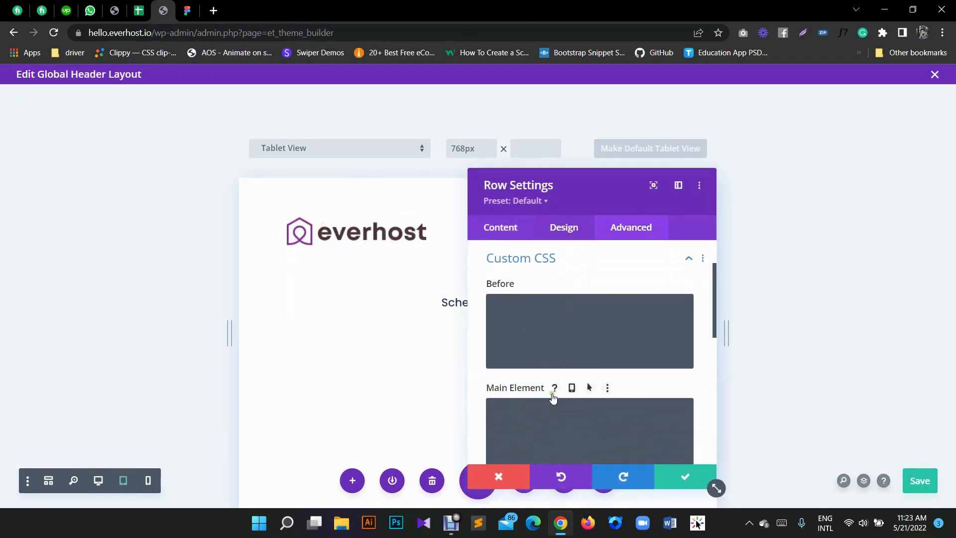
pyautogui.click(573, 388)
pyautogui.scroll(-2, 578, 348)
pyautogui.click(575, 343)
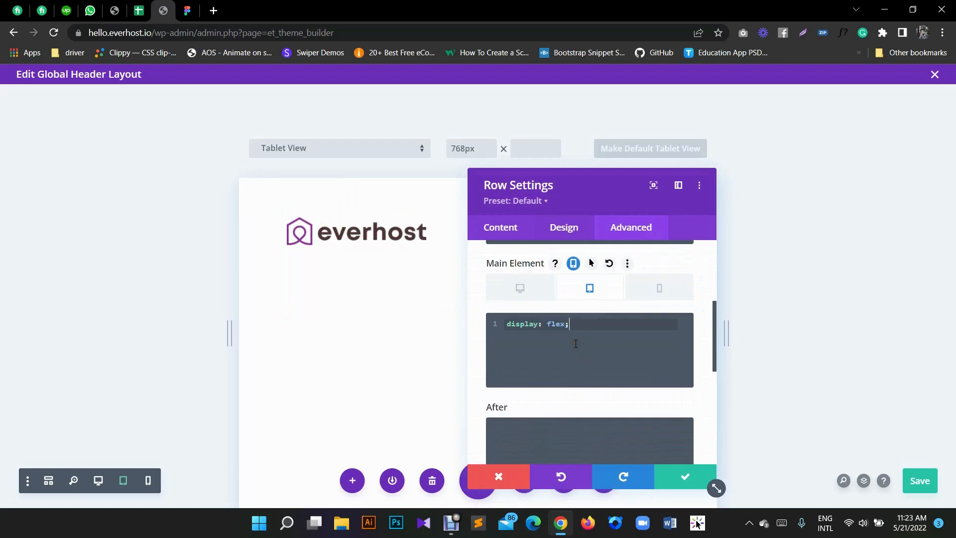
pyautogui.click(687, 475)
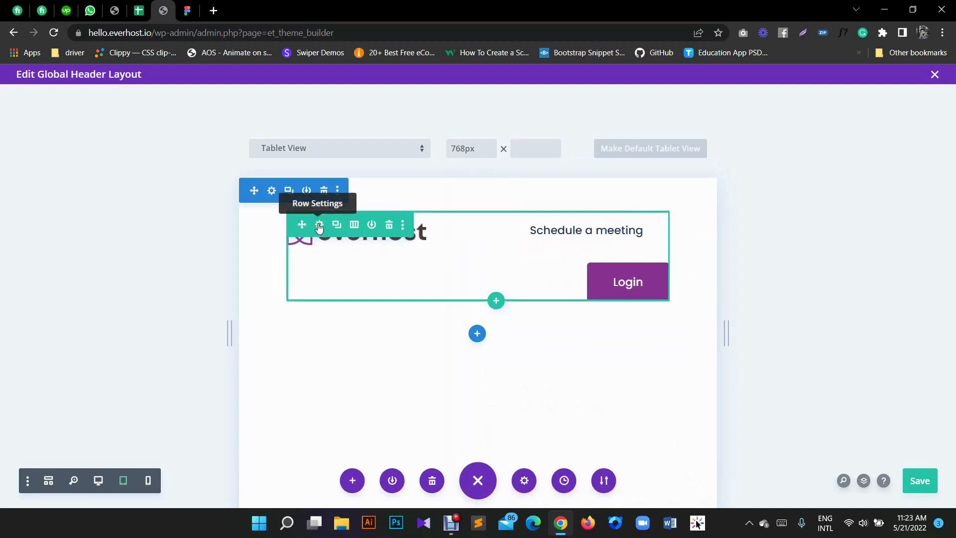
pyautogui.click(319, 228)
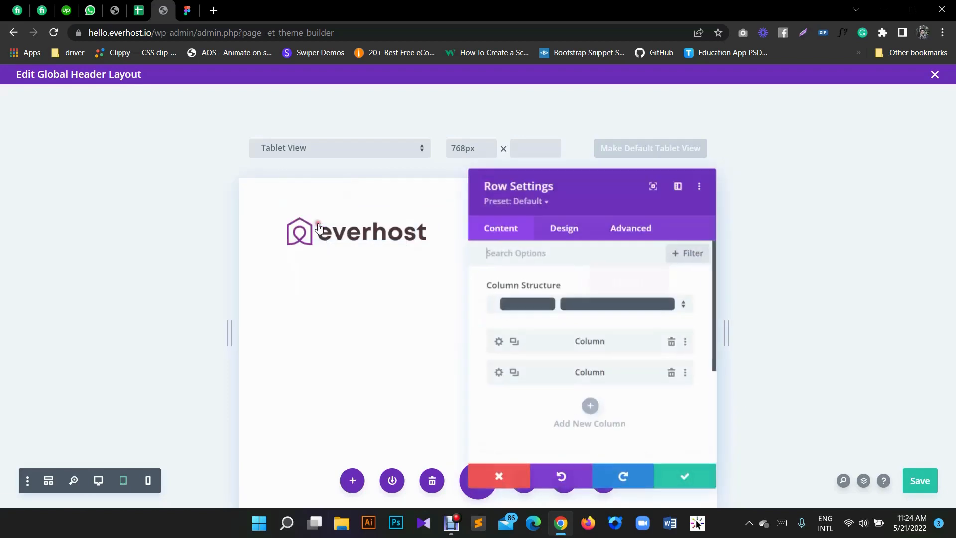
pyautogui.click(680, 477)
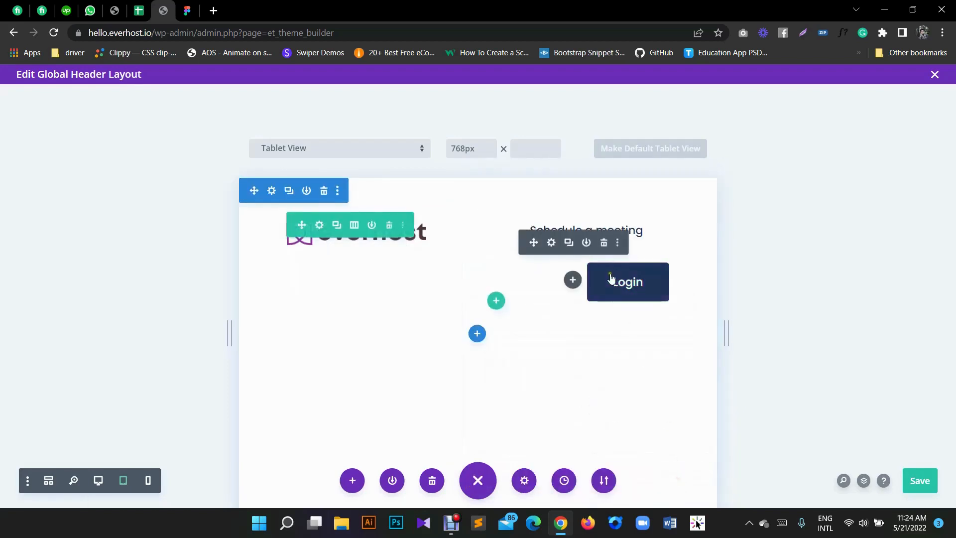
pyautogui.click(551, 242)
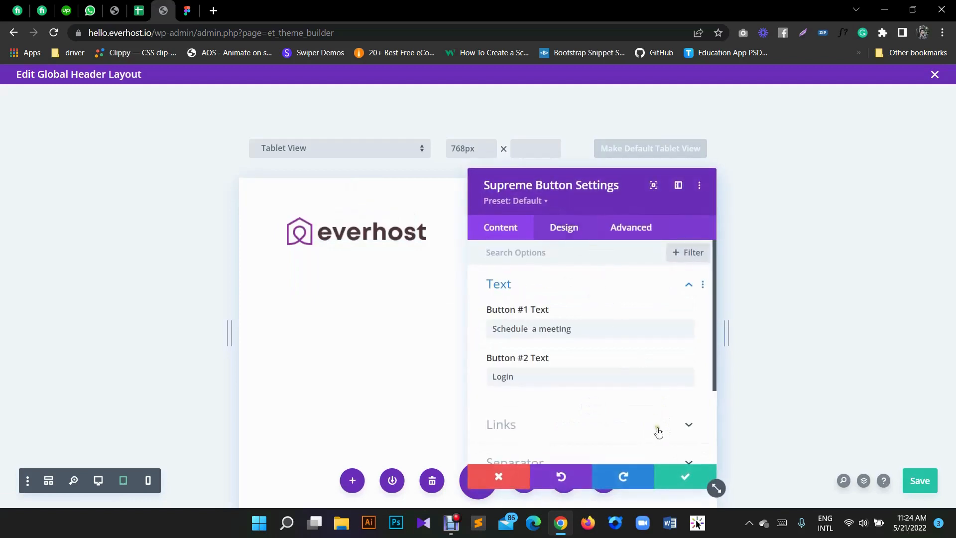
pyautogui.click(669, 478)
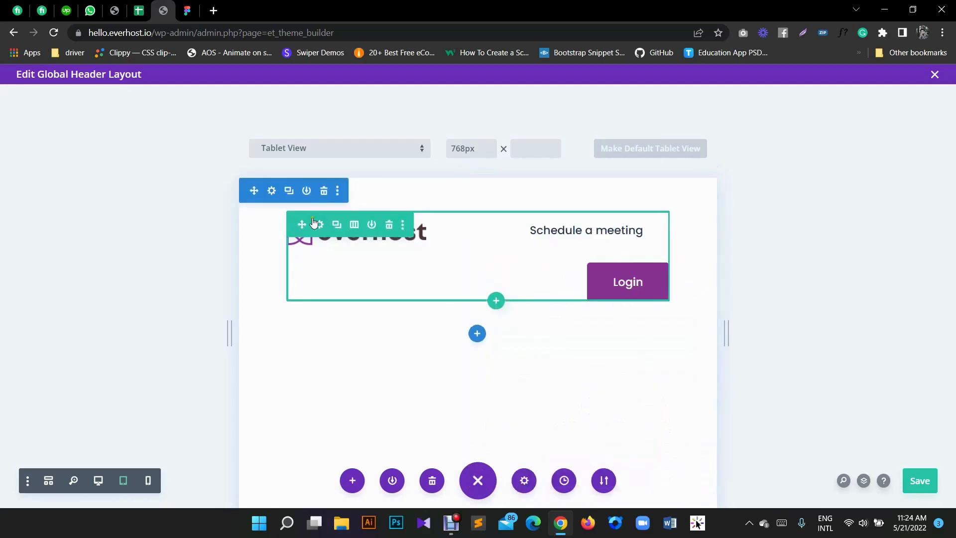
# Step: Remove the "display: flex;" declaration from the header row's tablet main element CSS and turn off that field's responsive values
pyautogui.click(319, 225)
pyautogui.click(615, 227)
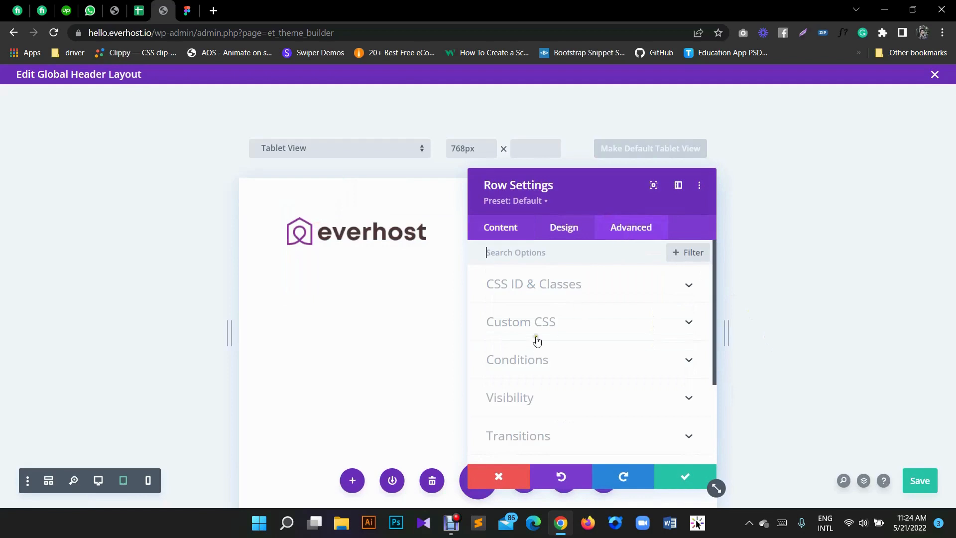
pyautogui.click(547, 323)
pyautogui.click(575, 453)
pyautogui.hotkey('ctrl', 'a')
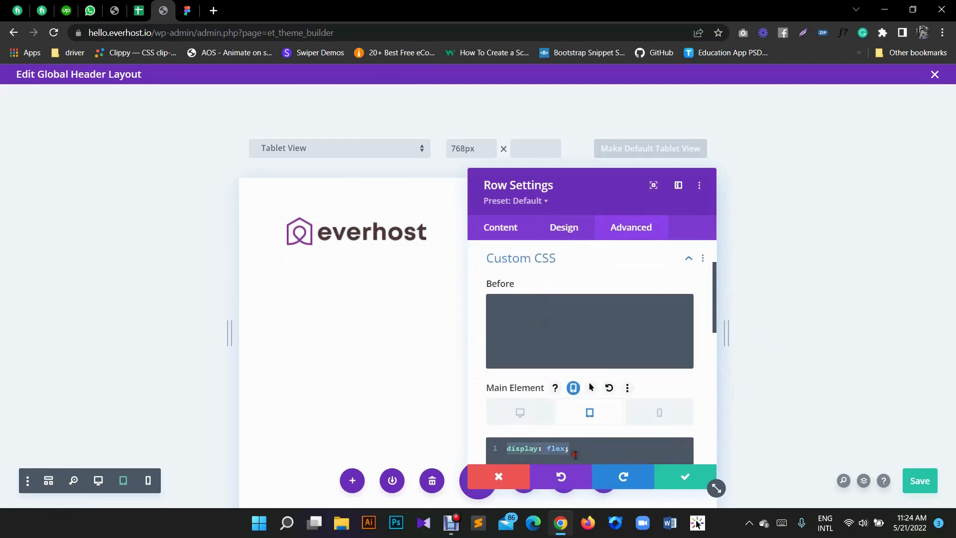
pyautogui.press('BackSpace')
pyautogui.click(574, 387)
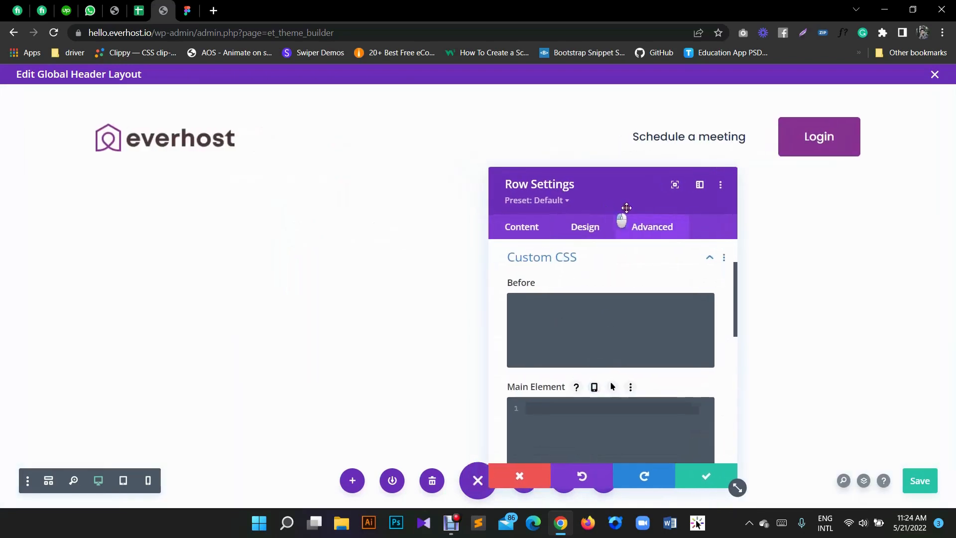
# Step: Back in tablet preview, give the row's first column the tablet-only main element CSS "width: 25%;"
pyautogui.click(123, 481)
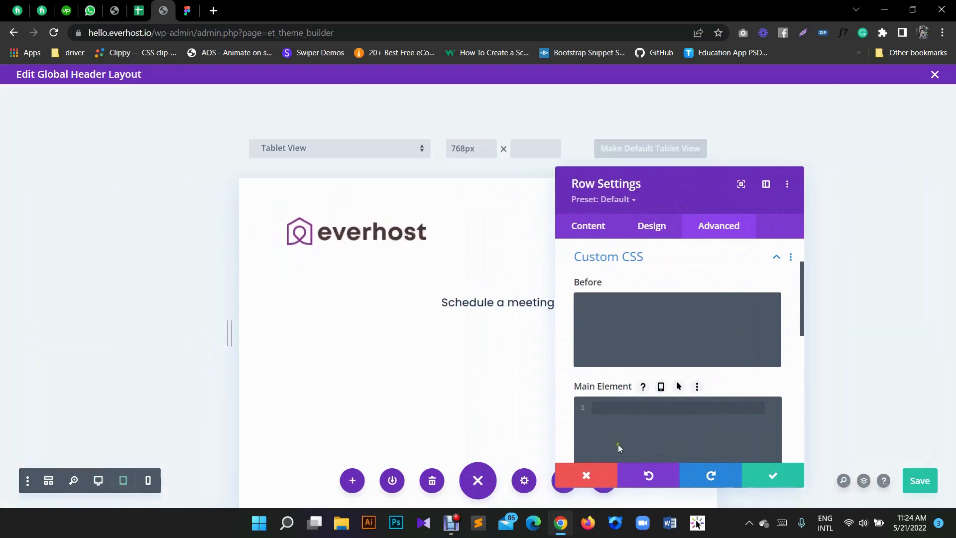
pyautogui.click(600, 225)
pyautogui.click(586, 340)
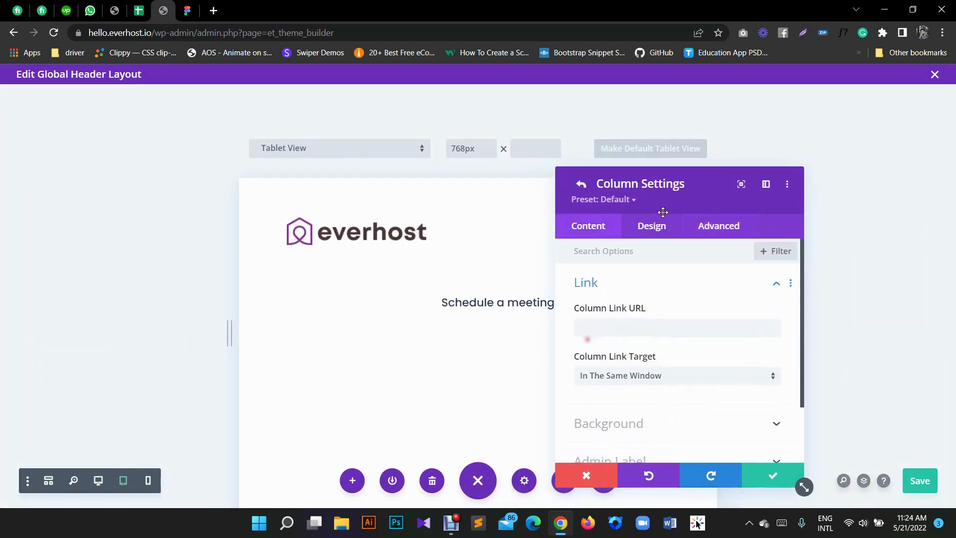
pyautogui.click(718, 226)
pyautogui.click(616, 319)
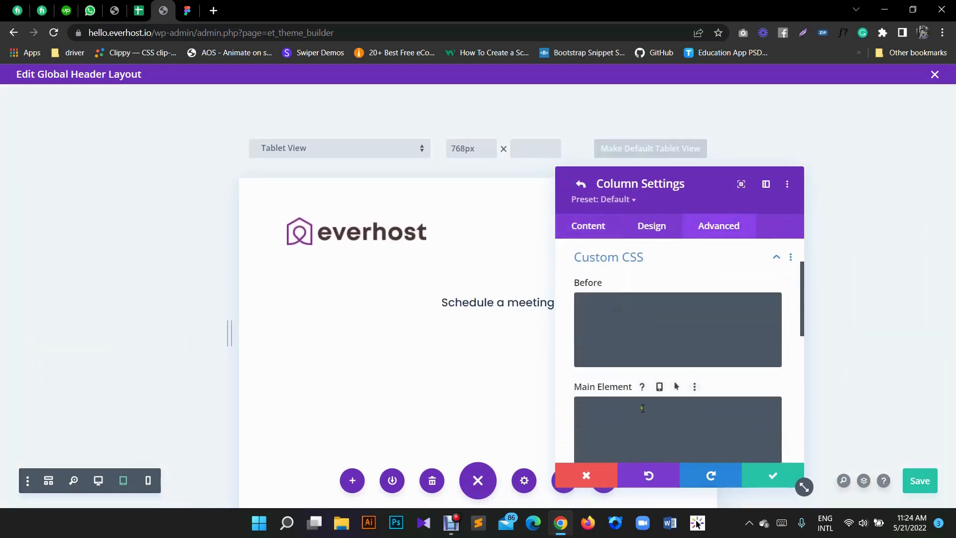
pyautogui.click(662, 387)
pyautogui.scroll(-1, 642, 398)
pyautogui.click(634, 403)
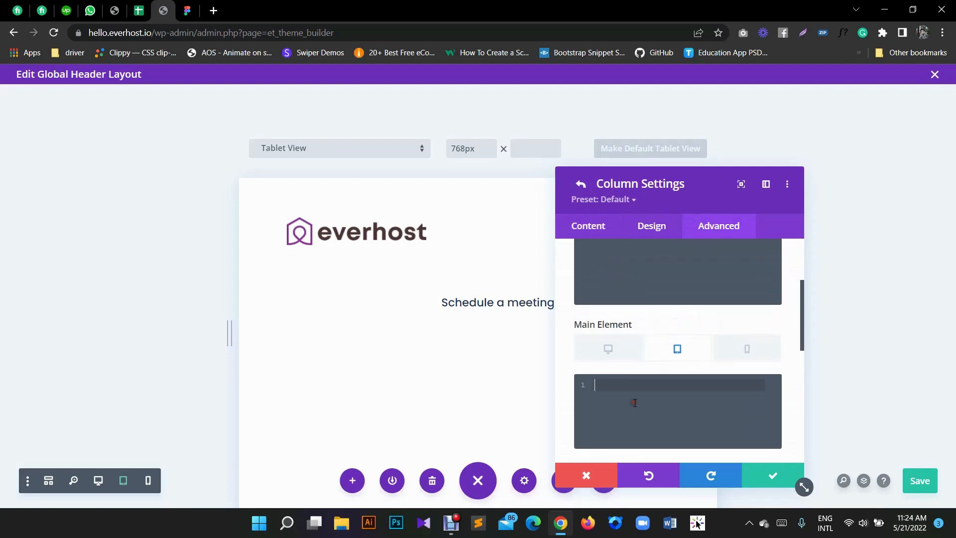
pyautogui.write('width: 2')
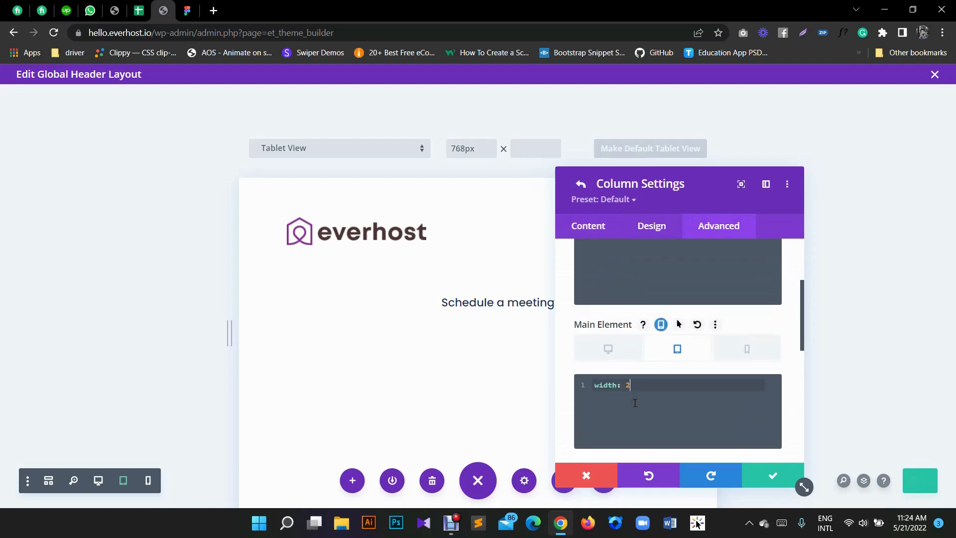
pyautogui.write('5%;')
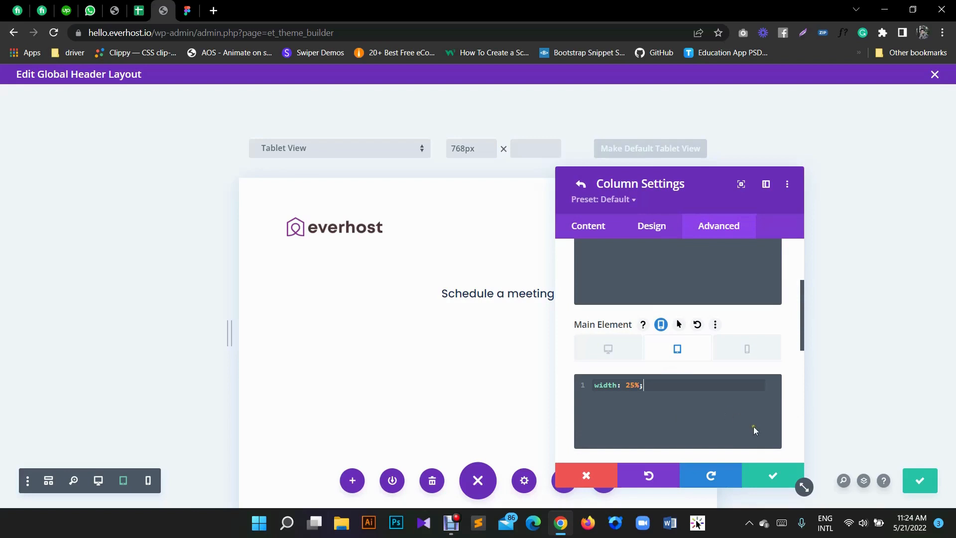
pyautogui.click(580, 184)
# Step: Give the row's second column the tablet-only main element CSS "width: 75%;" and save the column settings
pyautogui.click(600, 370)
pyautogui.click(709, 226)
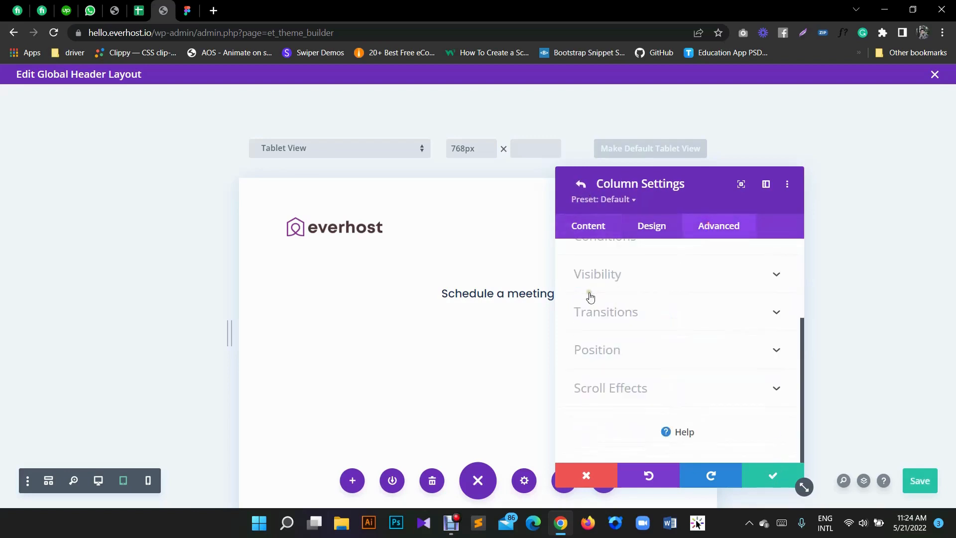
pyautogui.scroll(2, 654, 295)
pyautogui.click(644, 263)
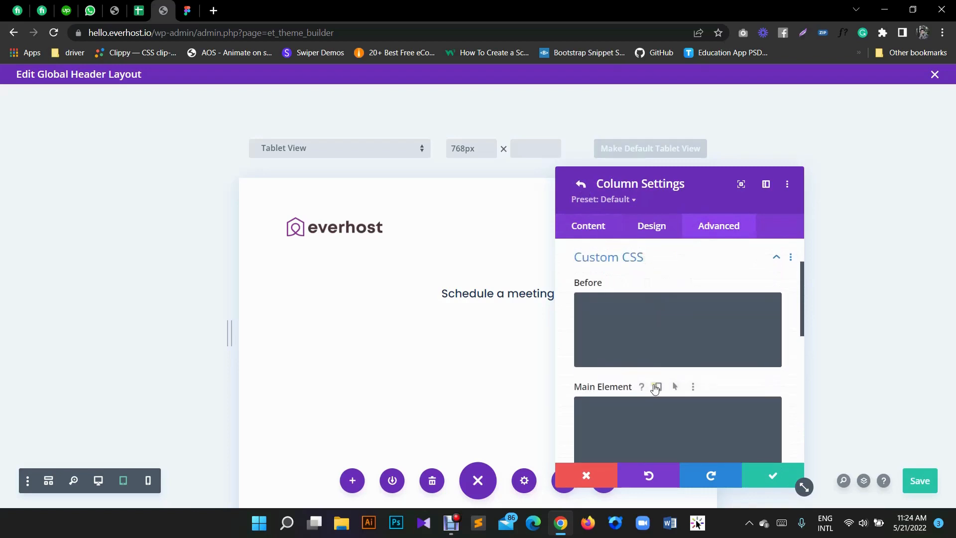
pyautogui.click(655, 388)
pyautogui.scroll(-3, 658, 358)
pyautogui.click(657, 333)
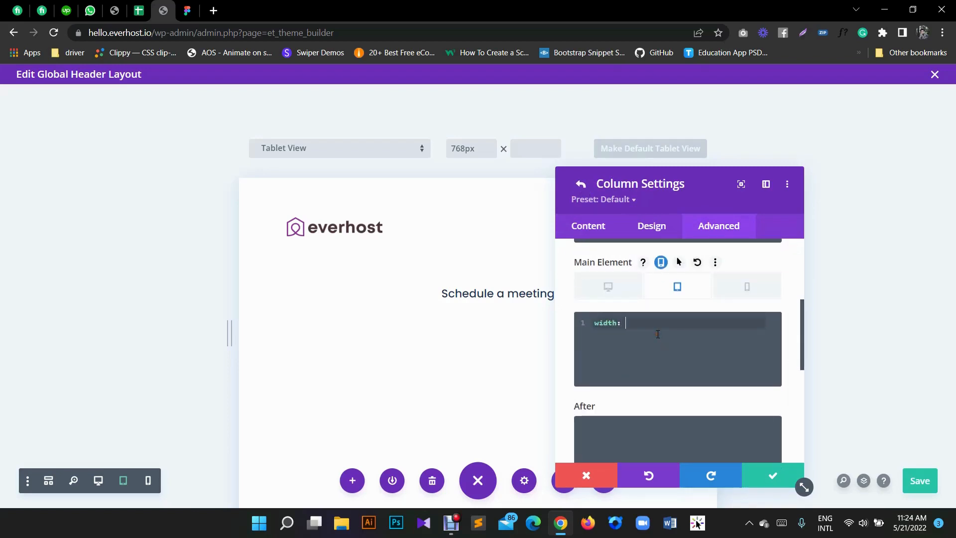
pyautogui.write('75')
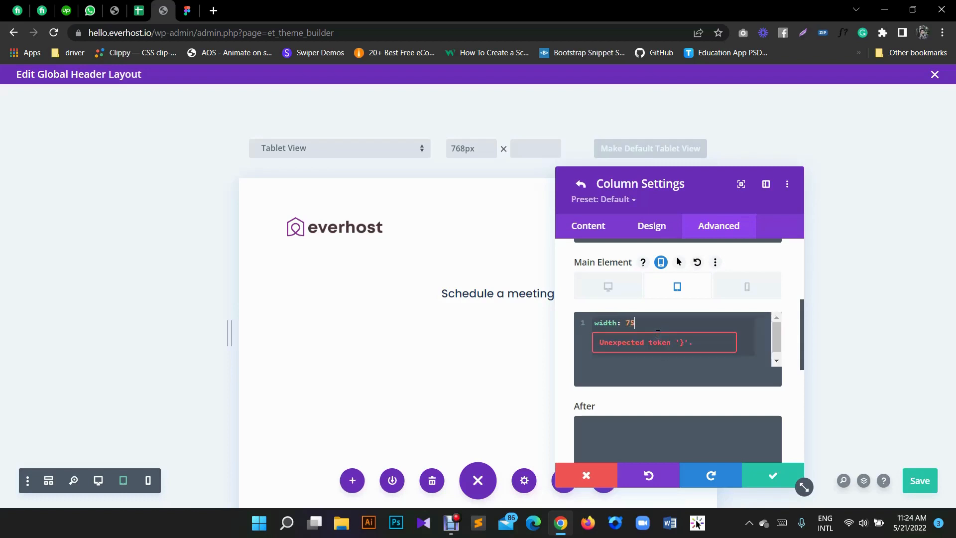
pyautogui.write('%;')
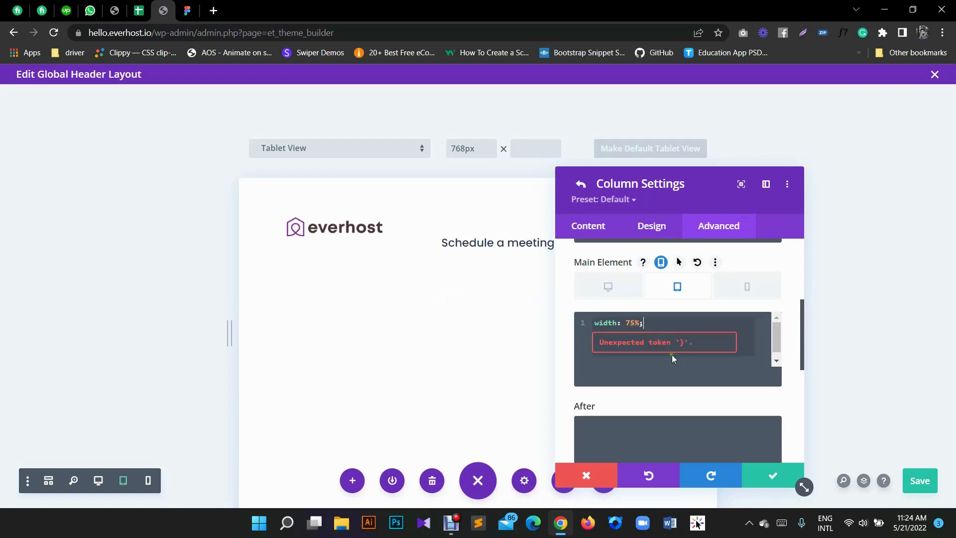
pyautogui.click(757, 481)
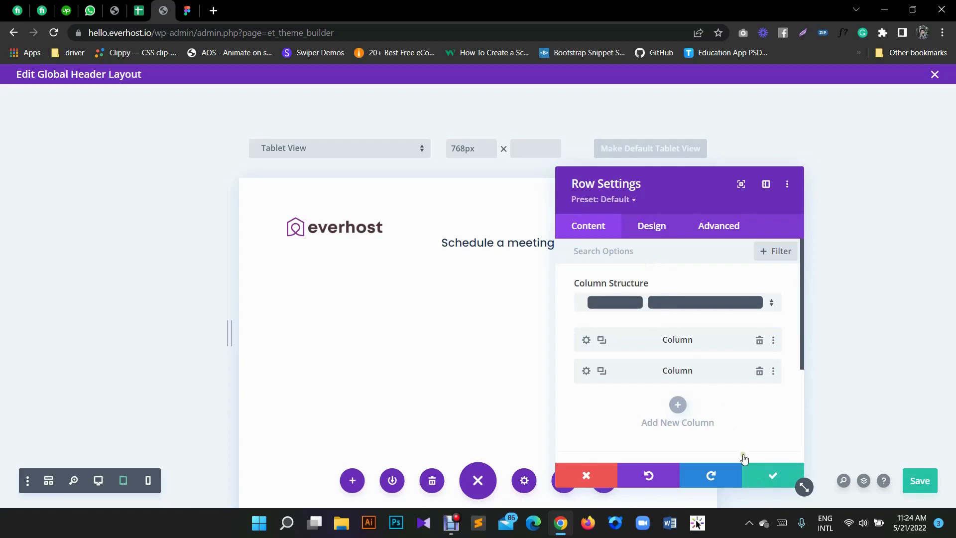
# Step: Save the header row's settings and close its settings window
pyautogui.click(759, 481)
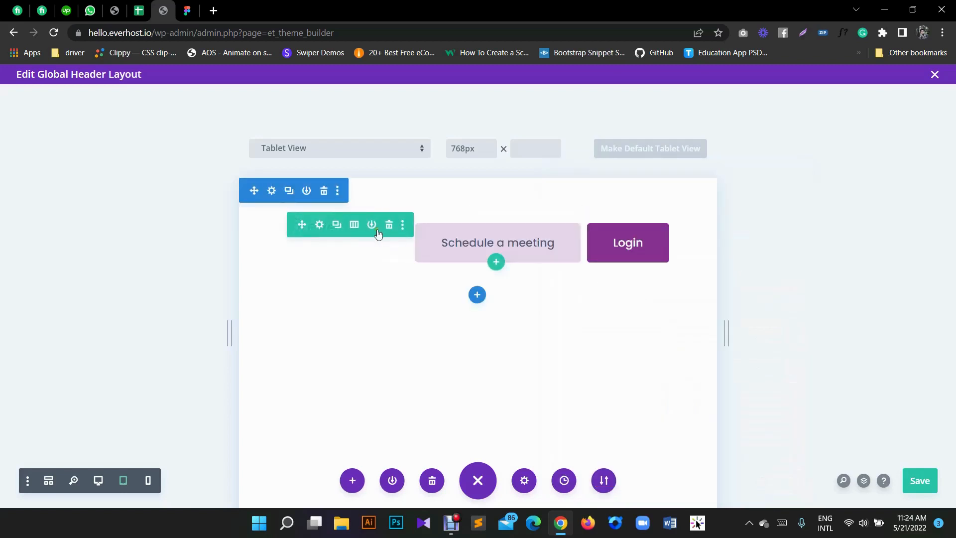
pyautogui.click(321, 226)
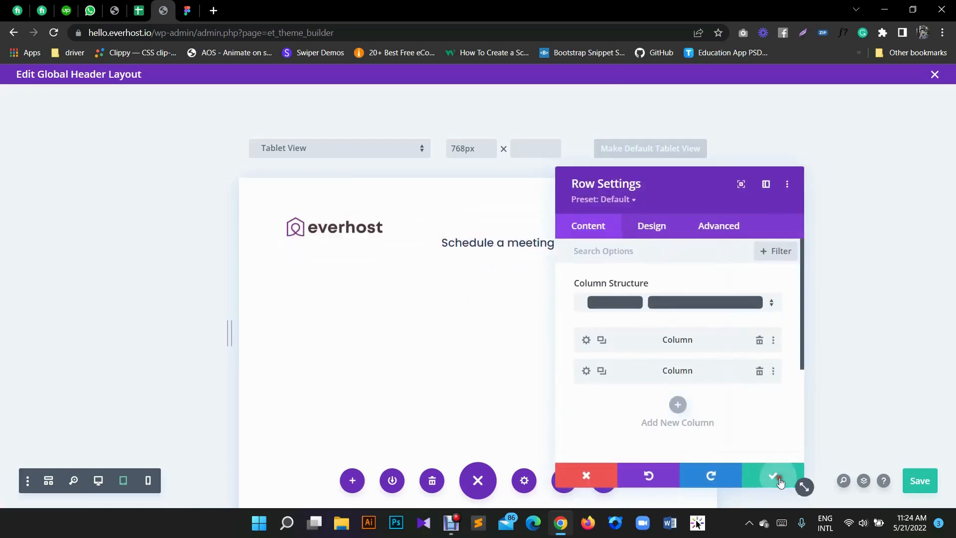
pyautogui.click(794, 481)
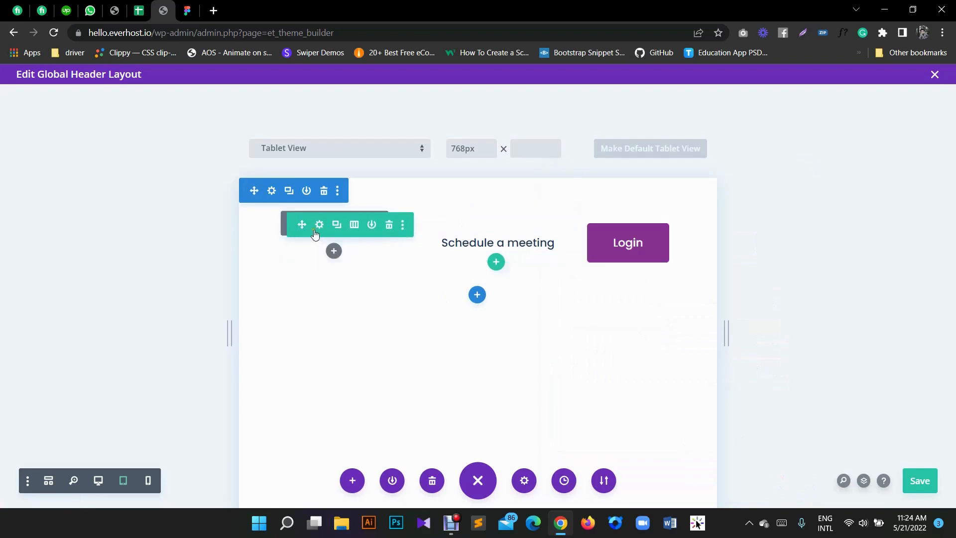
# Step: Show the page's layer structure beside the preview and expand the row and its first column down to the logo image
pyautogui.click(865, 481)
pyautogui.moveTo(407, 180); pyautogui.dragTo(789, 142)
pyautogui.click(711, 258)
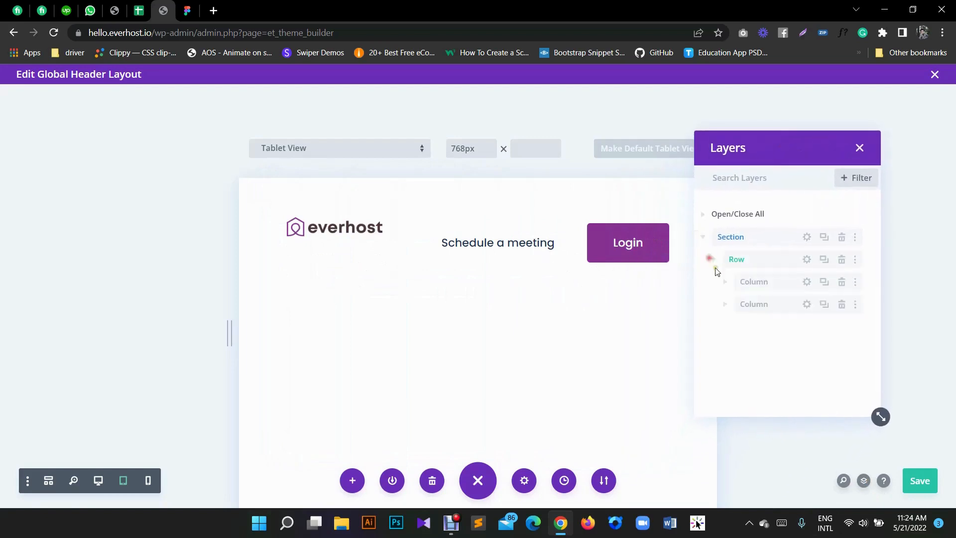
pyautogui.click(720, 283)
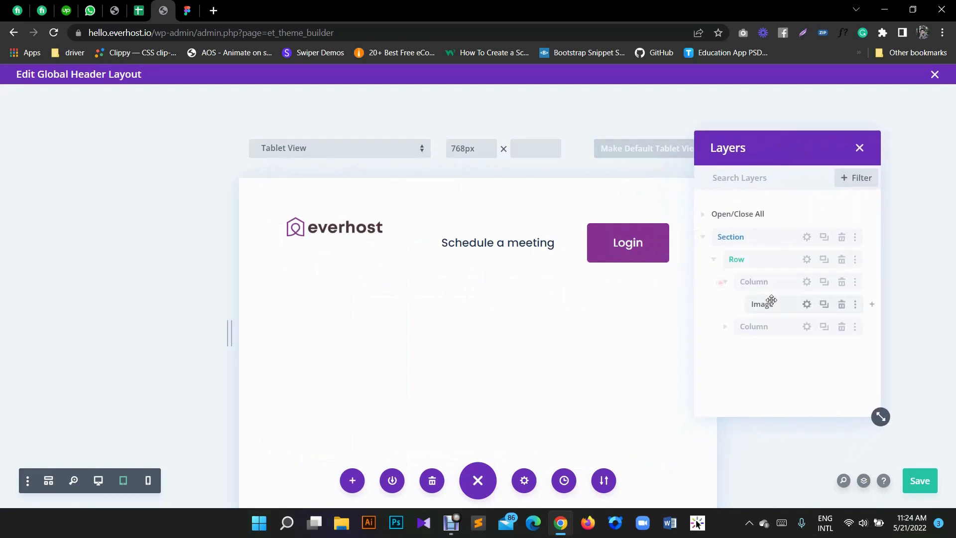
# Step: Give the logo image a tablet-only width of 100% and save the image settings
pyautogui.click(806, 305)
pyautogui.click(642, 225)
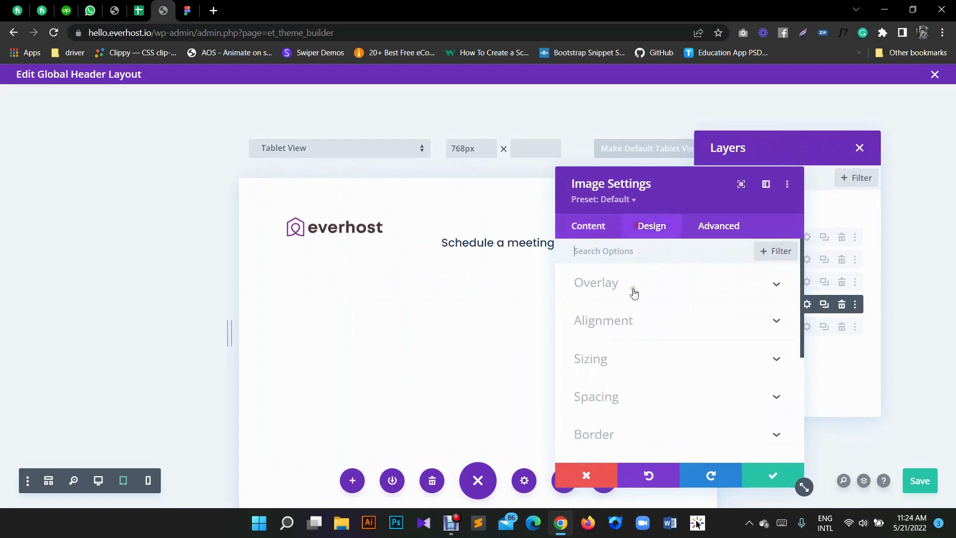
pyautogui.click(590, 360)
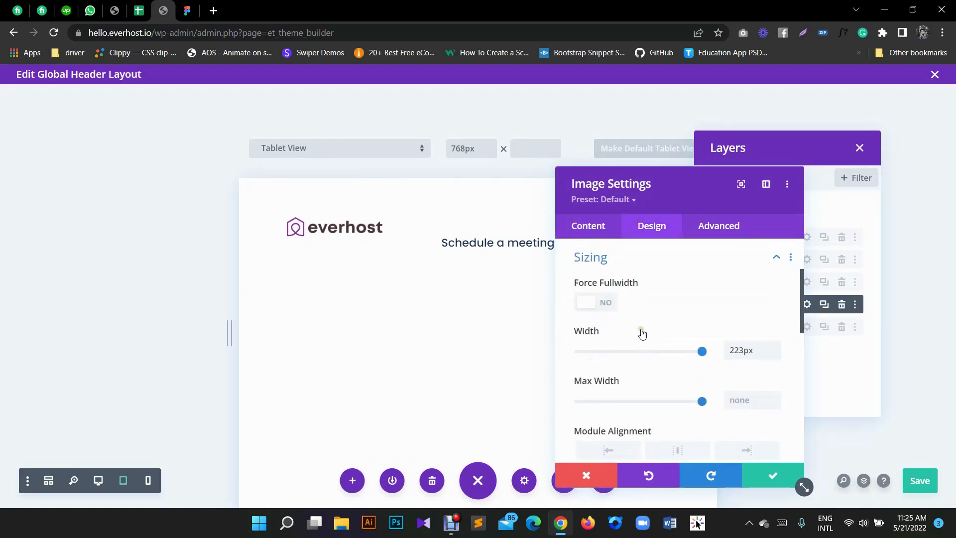
pyautogui.click(641, 331)
pyautogui.moveTo(713, 394); pyautogui.dragTo(636, 390)
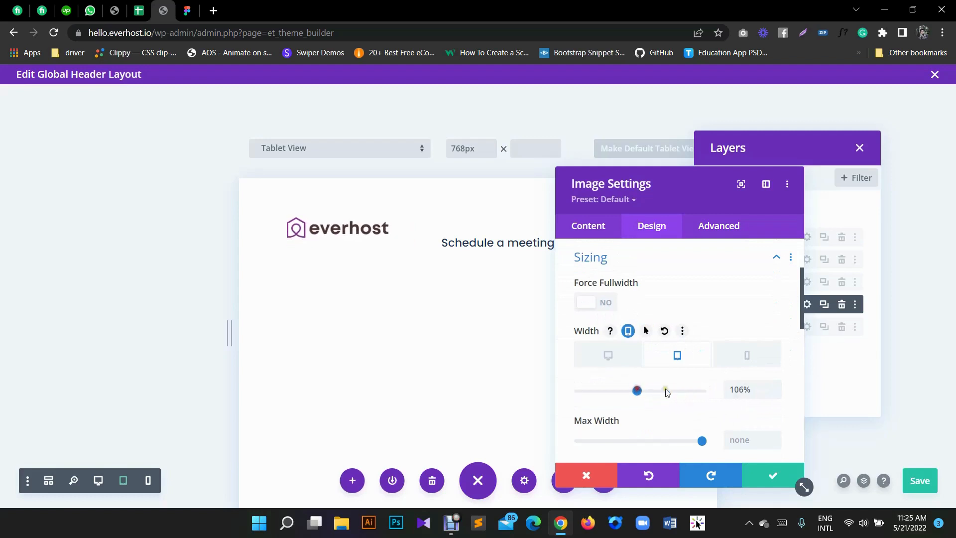
pyautogui.click(775, 394)
pyautogui.click(774, 394)
pyautogui.click(775, 394)
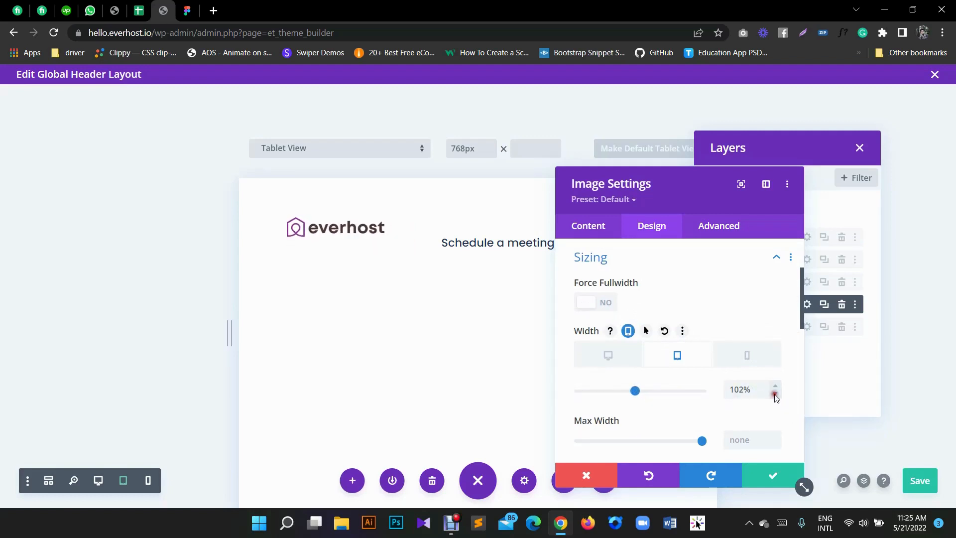
pyautogui.click(774, 394)
pyautogui.click(775, 394)
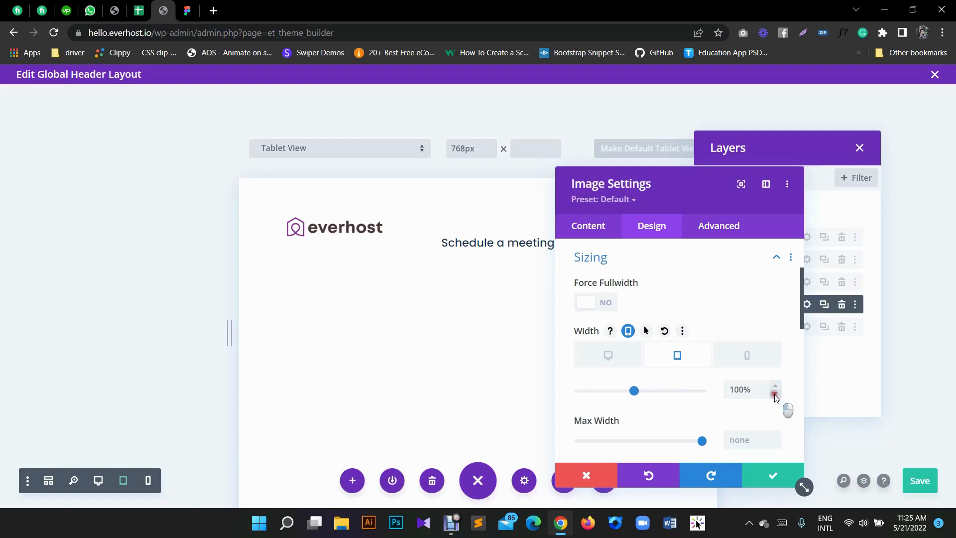
pyautogui.click(771, 479)
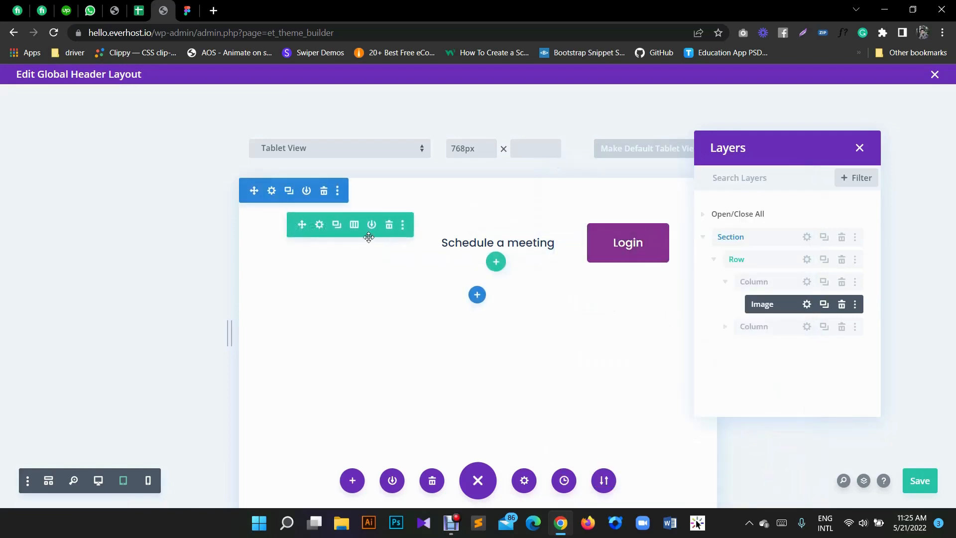
# Step: Give the logo image tablet-only top and bottom margins of 32px and save the image settings
pyautogui.click(805, 304)
pyautogui.click(665, 227)
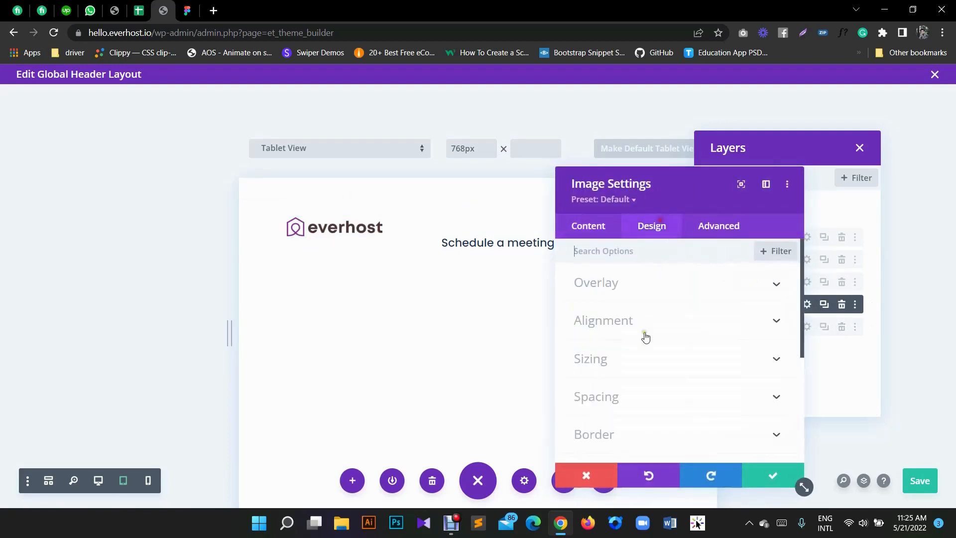
pyautogui.click(615, 405)
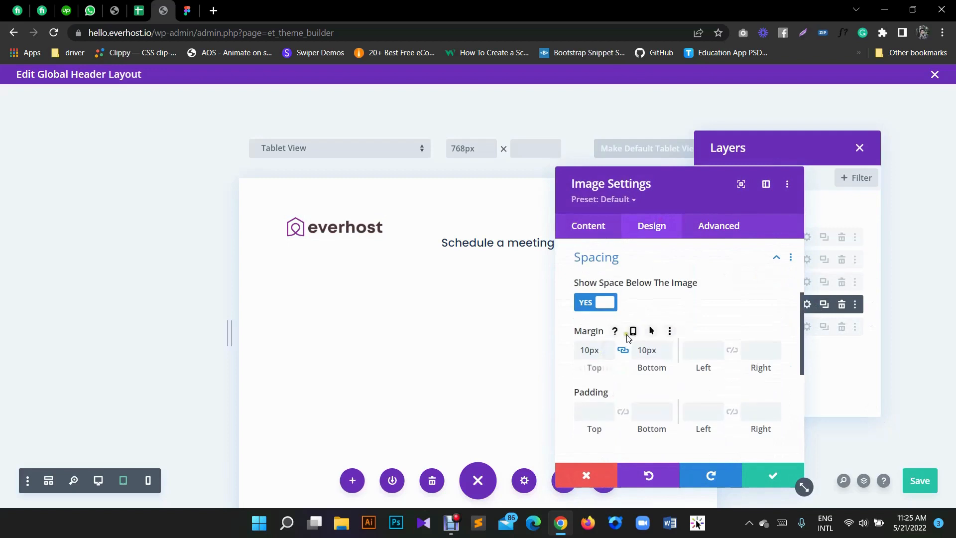
pyautogui.click(632, 331)
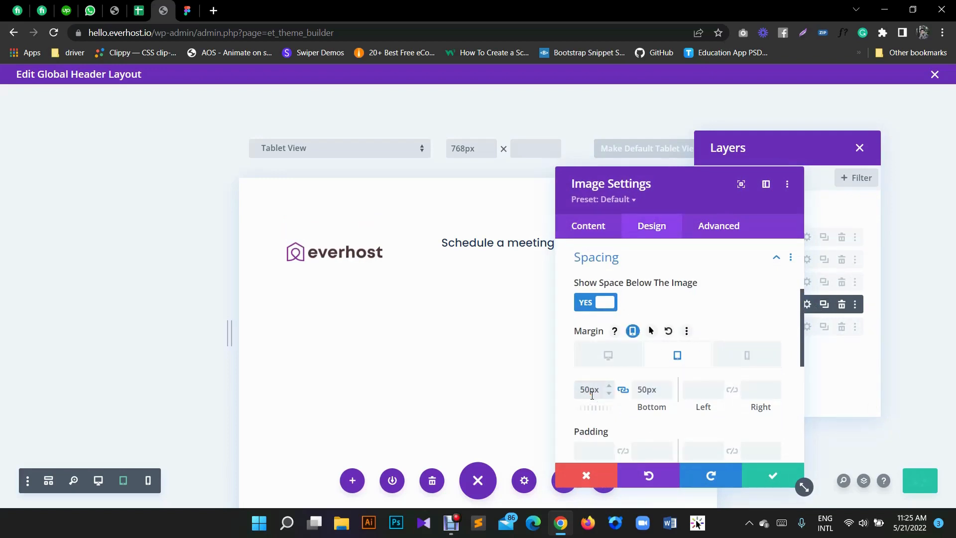
pyautogui.click(609, 394)
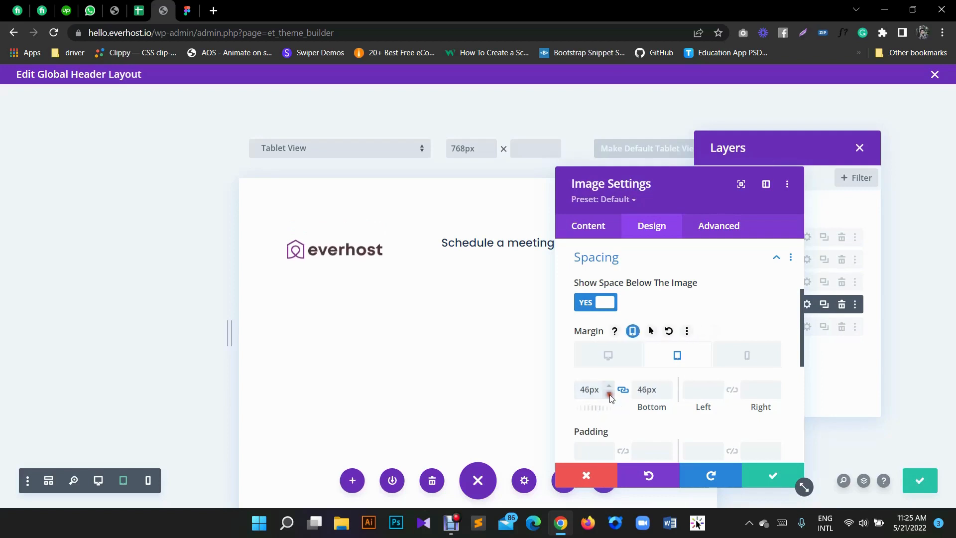
pyautogui.click(609, 394)
pyautogui.click(609, 394)
pyautogui.click(609, 395)
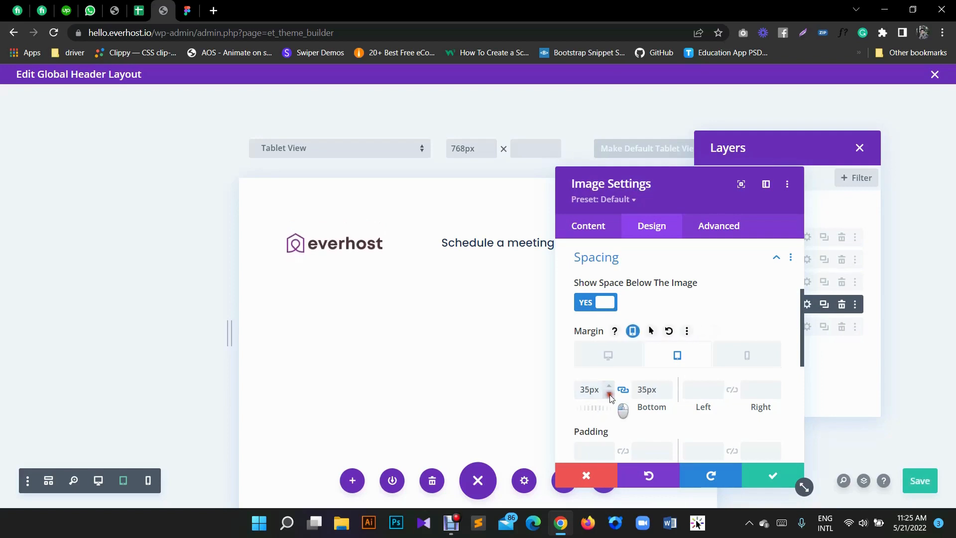
pyautogui.click(609, 395)
pyautogui.click(610, 394)
pyautogui.click(609, 387)
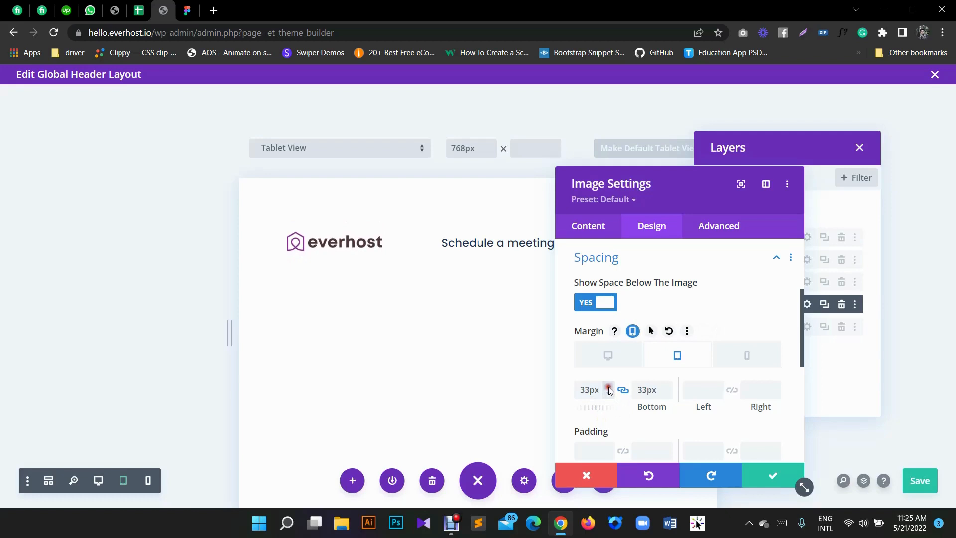
pyautogui.click(609, 394)
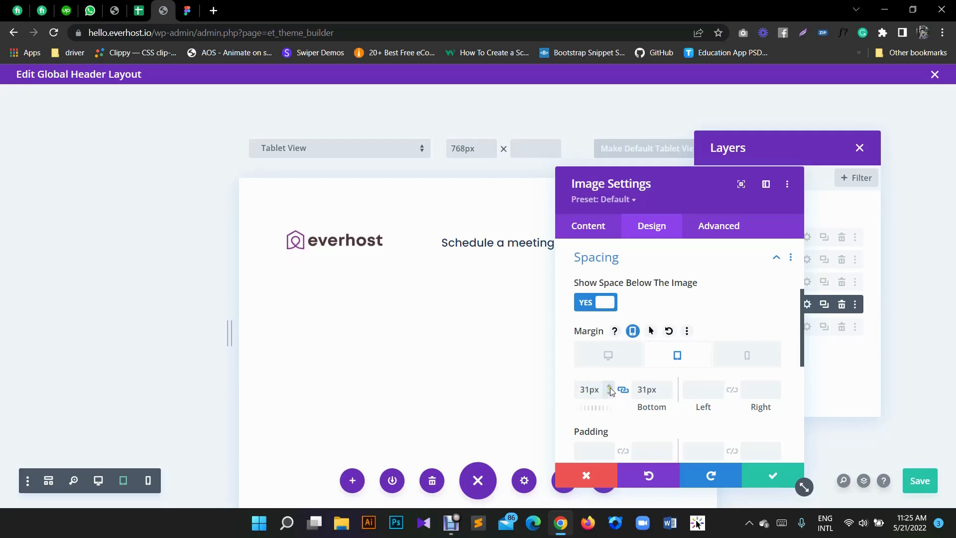
pyautogui.click(606, 387)
pyautogui.click(607, 387)
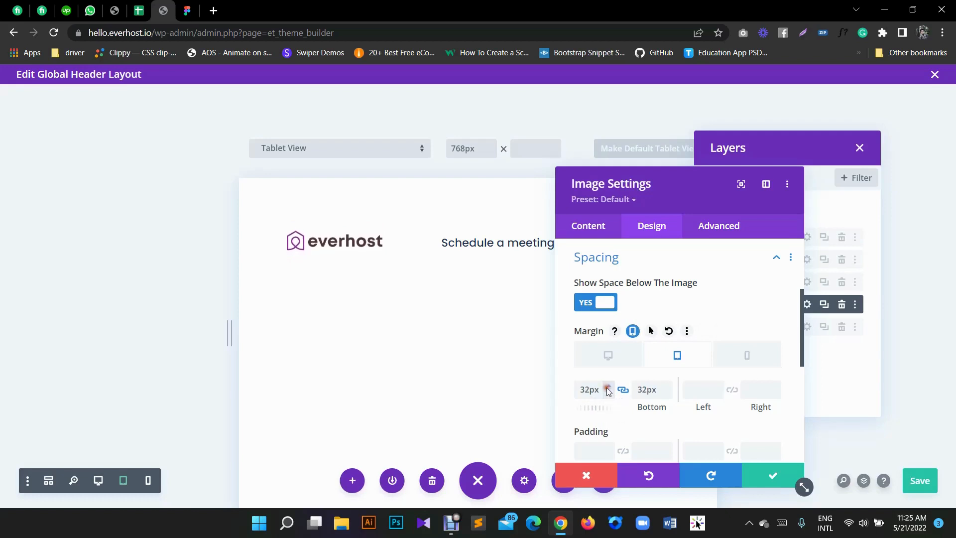
pyautogui.click(757, 474)
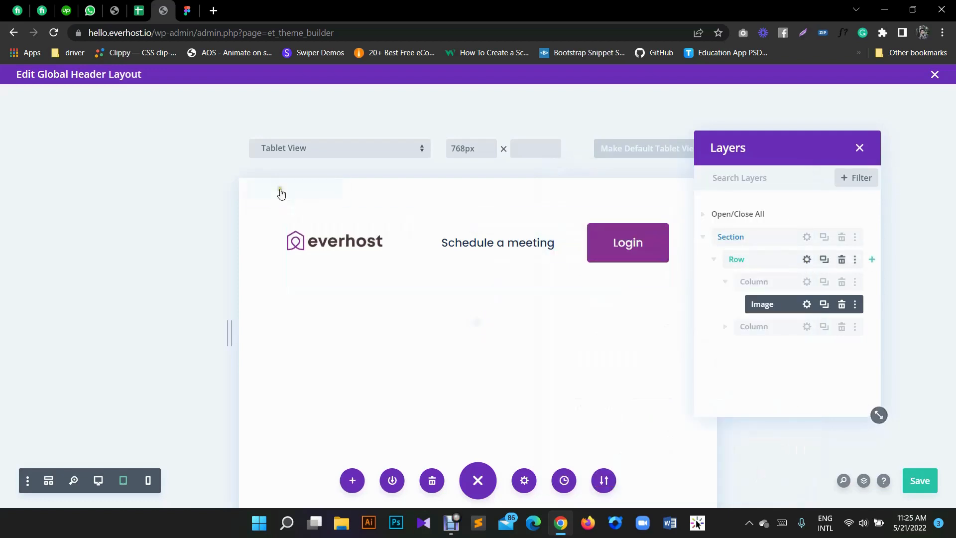
# Step: Give the header section tablet-only top and bottom padding of 20px, save it, and close the layer structure
pyautogui.click(272, 190)
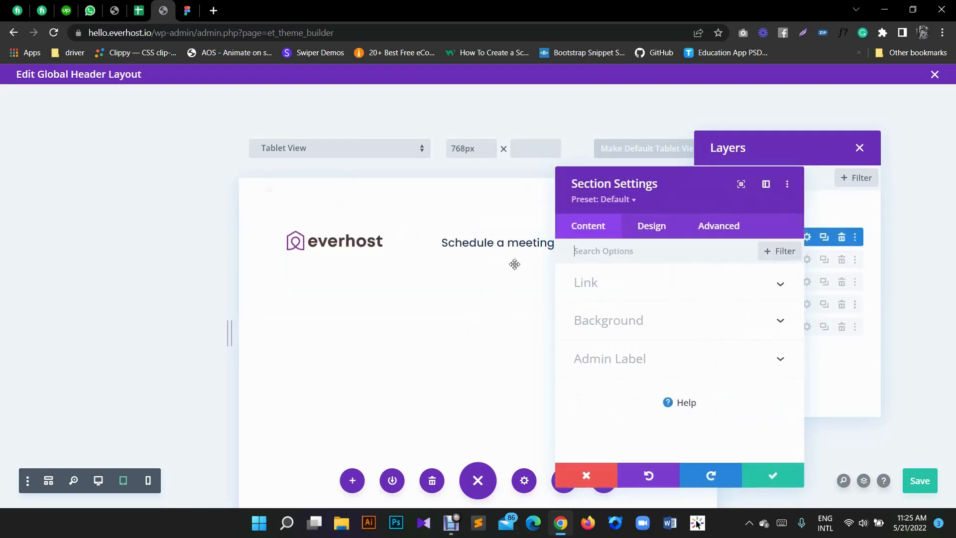
pyautogui.click(647, 226)
pyautogui.click(606, 398)
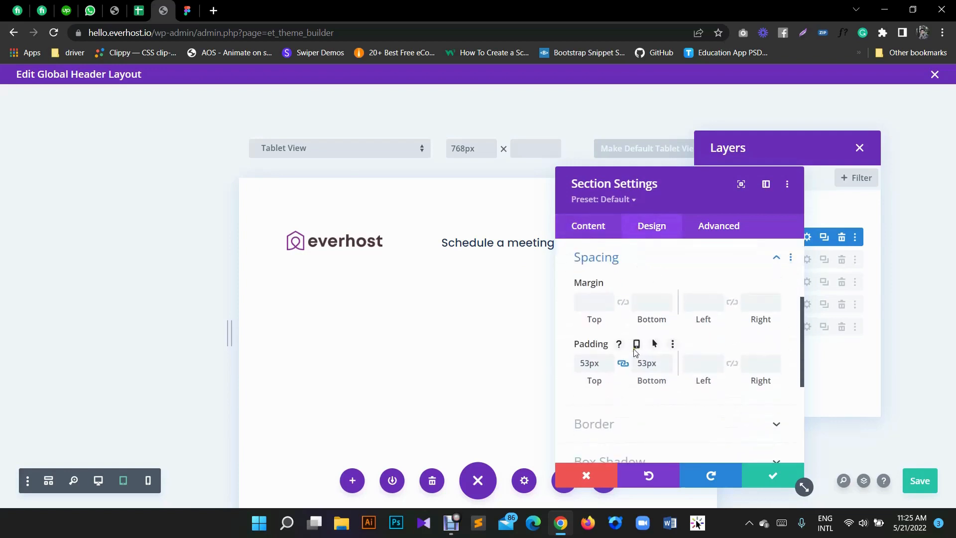
pyautogui.click(636, 345)
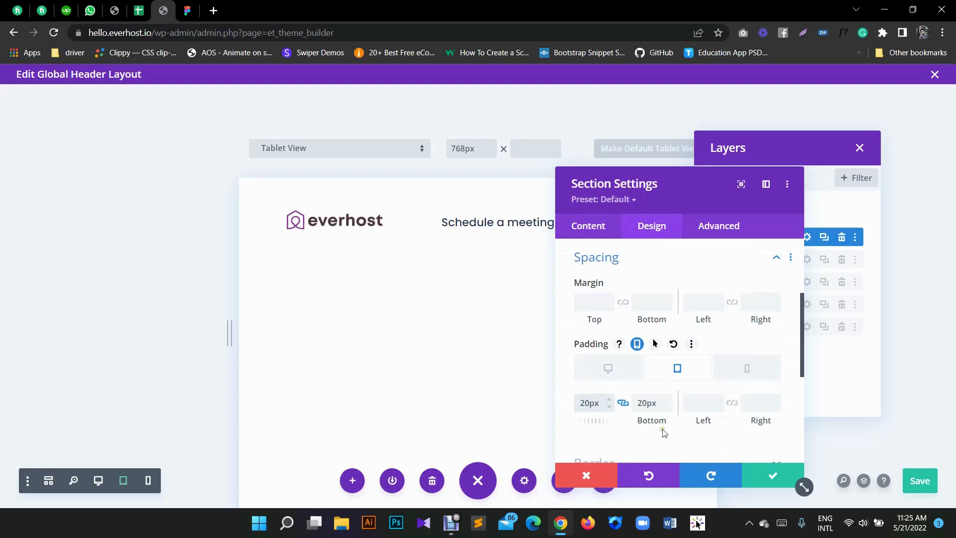
pyautogui.click(751, 473)
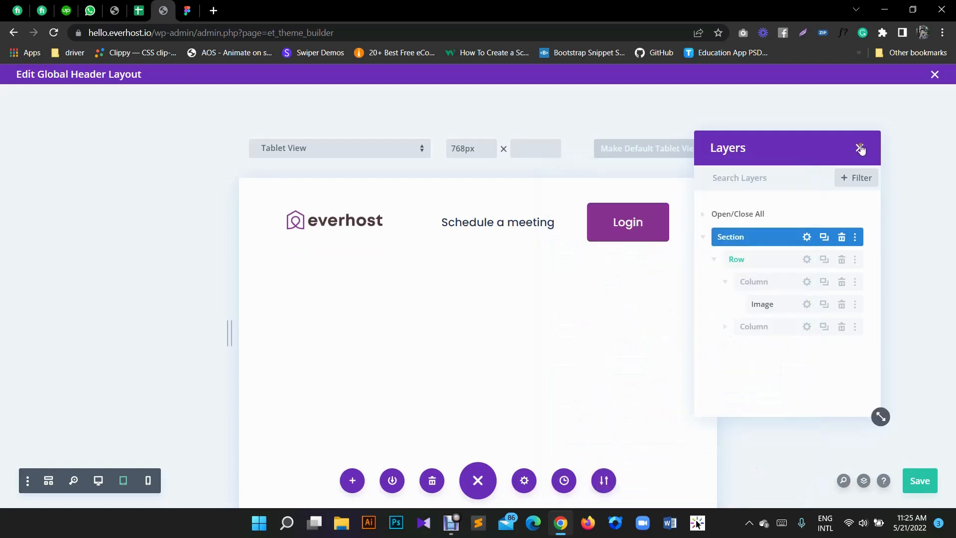
pyautogui.click(860, 148)
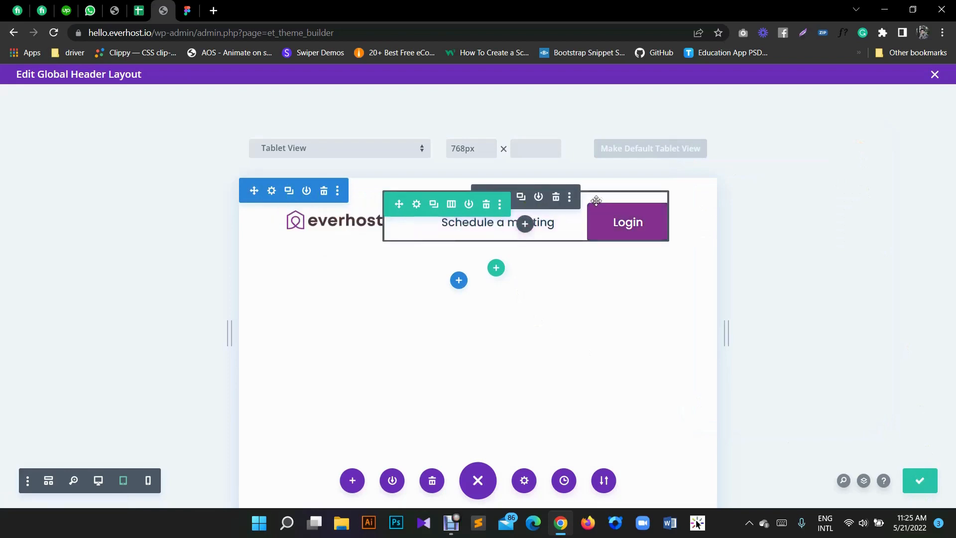
# Step: Set the top margin and top padding of the header's Supreme Button module to 0px and save it
pyautogui.click(578, 199)
pyautogui.click(496, 238)
pyautogui.click(659, 223)
pyautogui.moveTo(701, 196); pyautogui.dragTo(813, 305)
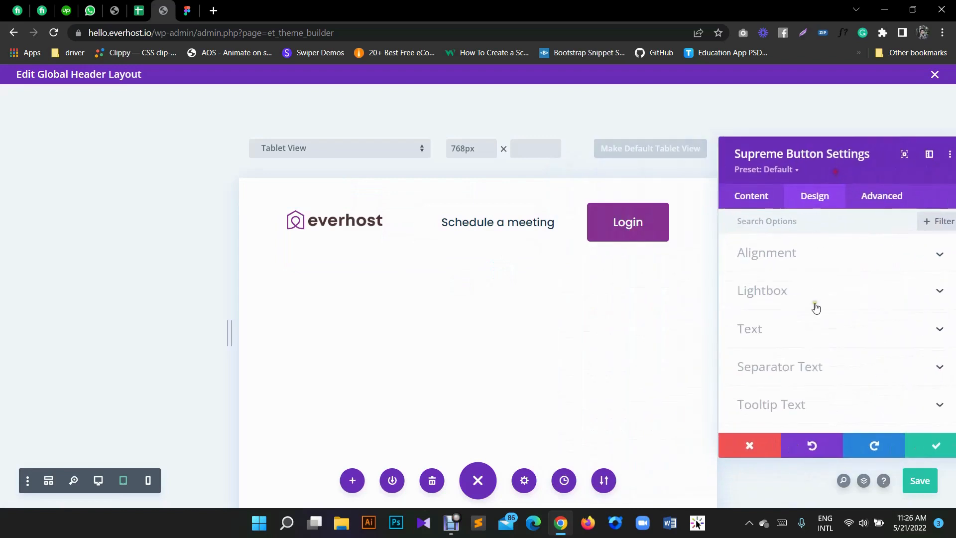
pyautogui.scroll(-3, 791, 318)
pyautogui.scroll(-3, 782, 393)
pyautogui.click(769, 312)
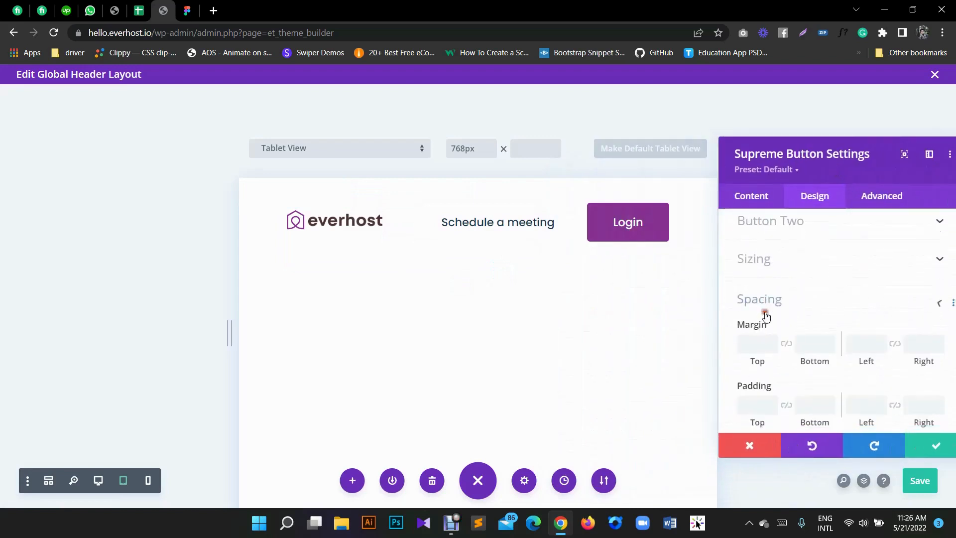
pyautogui.click(773, 281)
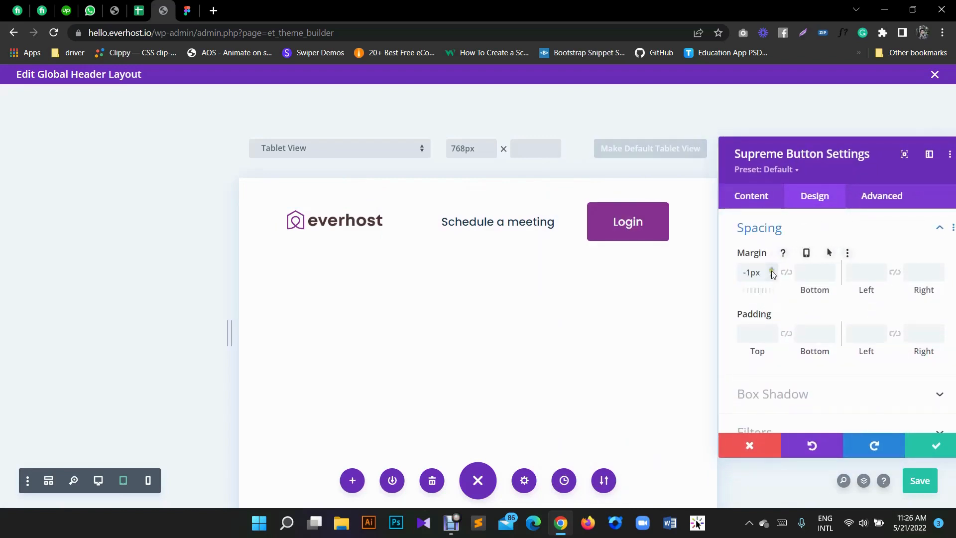
pyautogui.click(772, 337)
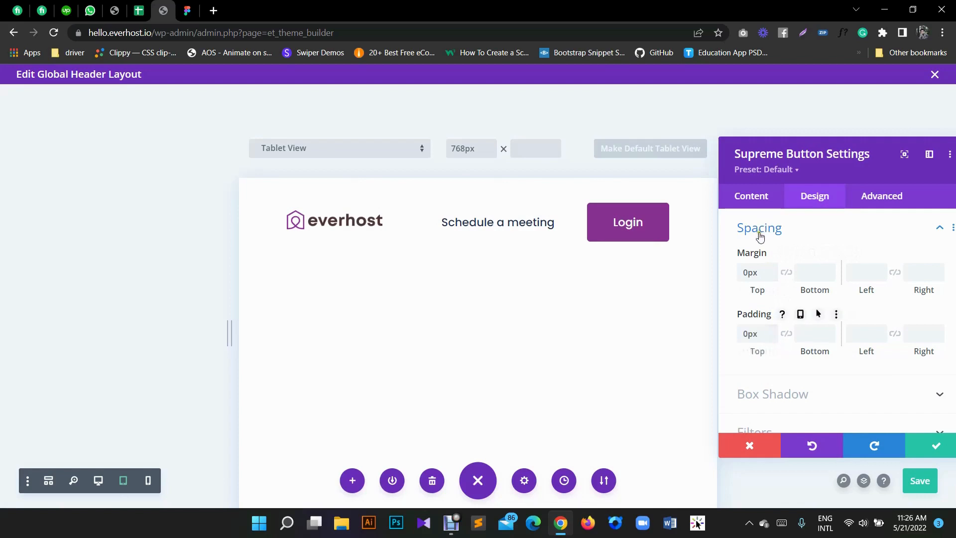
pyautogui.click(917, 447)
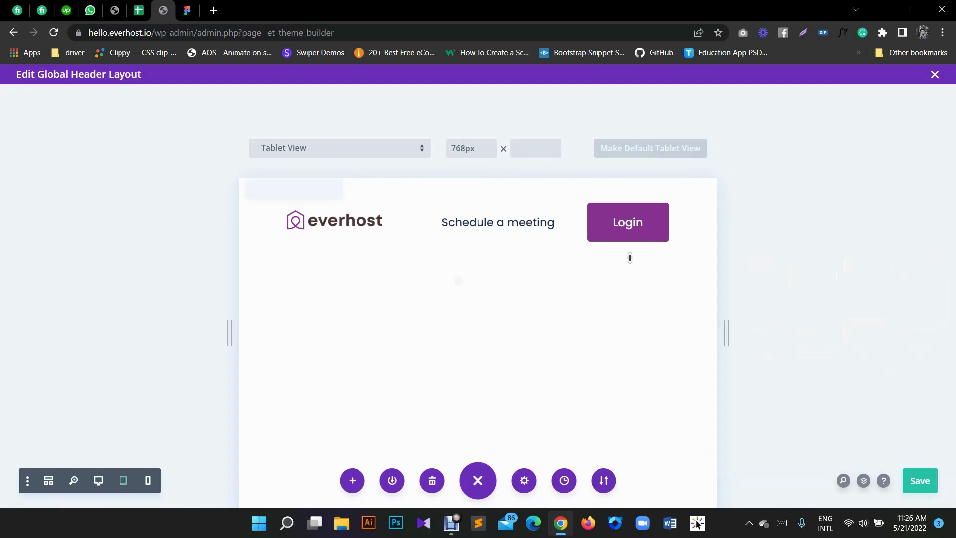
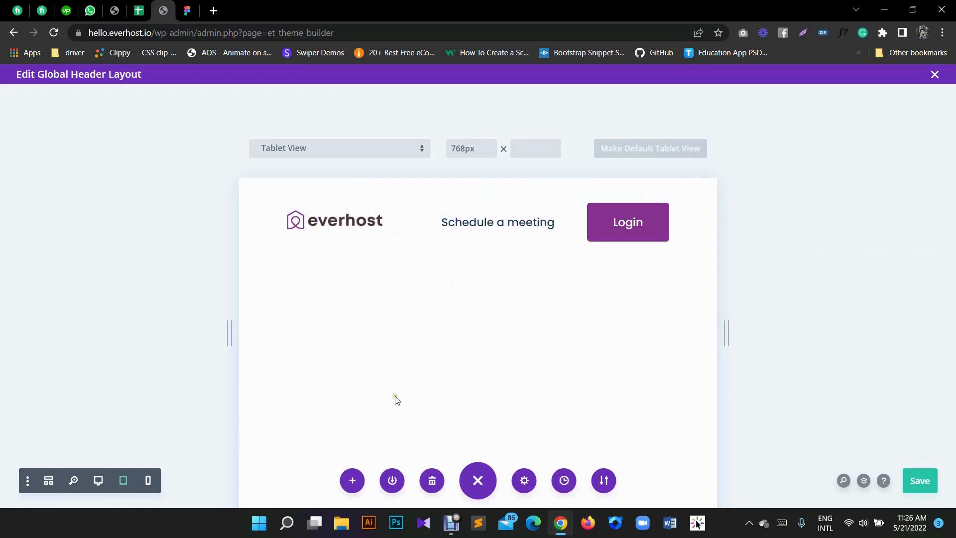
# Step: In phone view, give the header row's first column phone-only main element CSS of "width: 100%!important;"
pyautogui.click(150, 481)
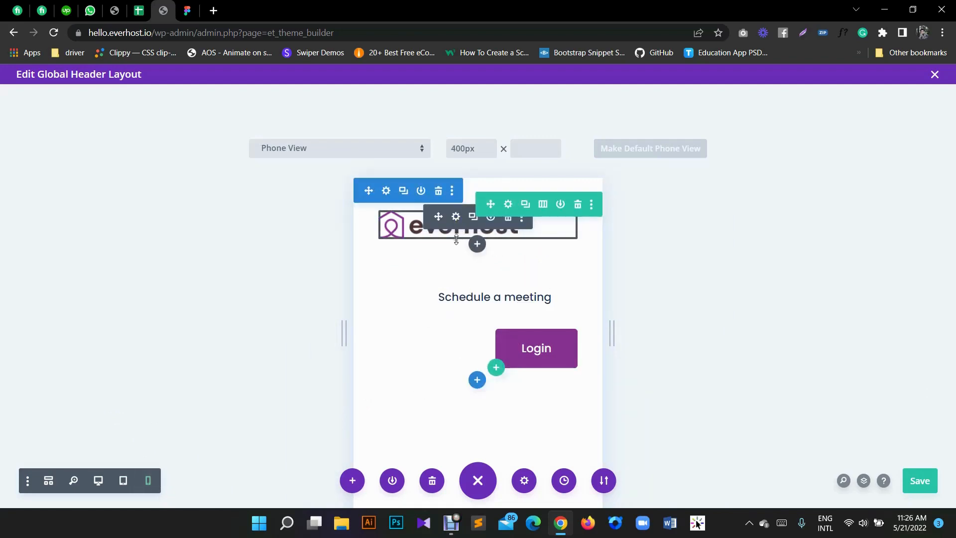
pyautogui.click(507, 205)
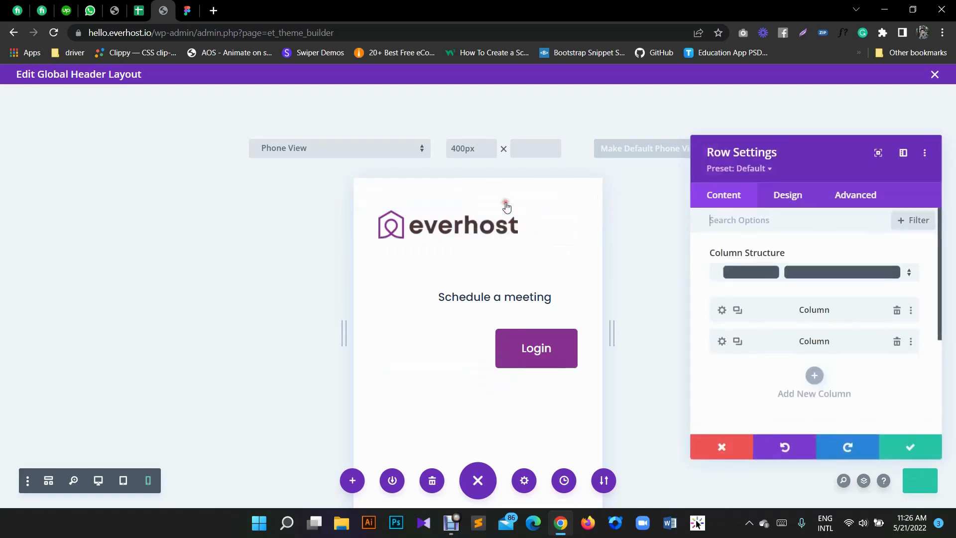
pyautogui.click(721, 309)
pyautogui.click(784, 196)
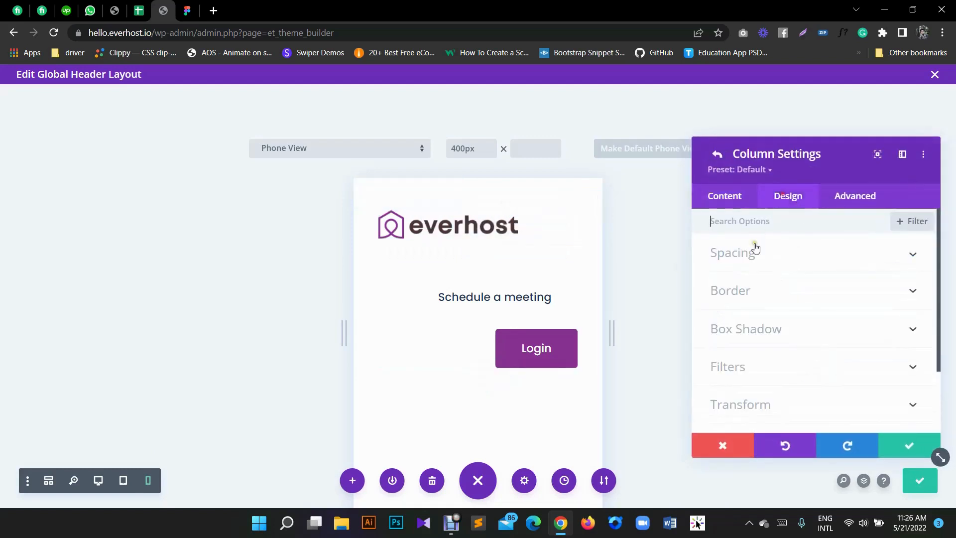
pyautogui.click(866, 195)
pyautogui.click(783, 288)
pyautogui.scroll(-2, 799, 318)
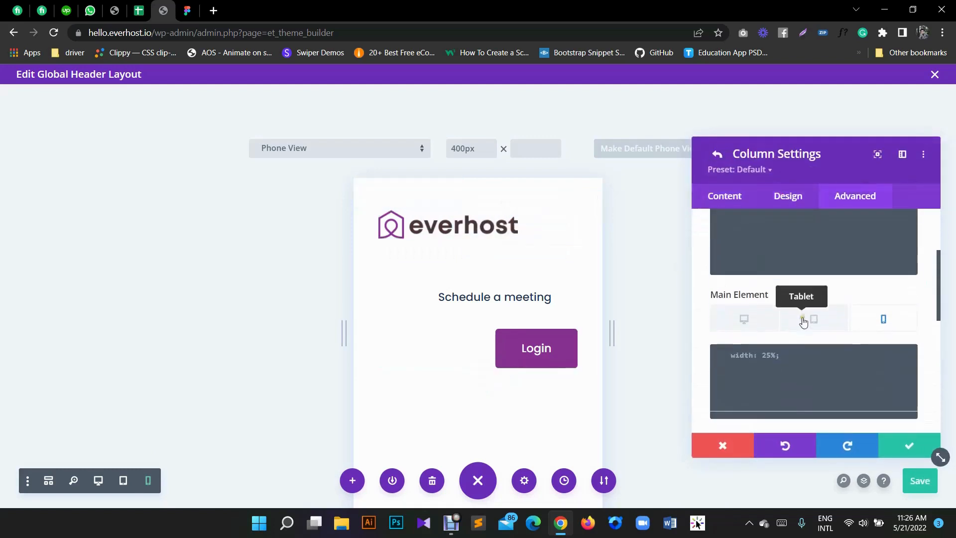
pyautogui.click(788, 353)
pyautogui.write('width: 100%!important;')
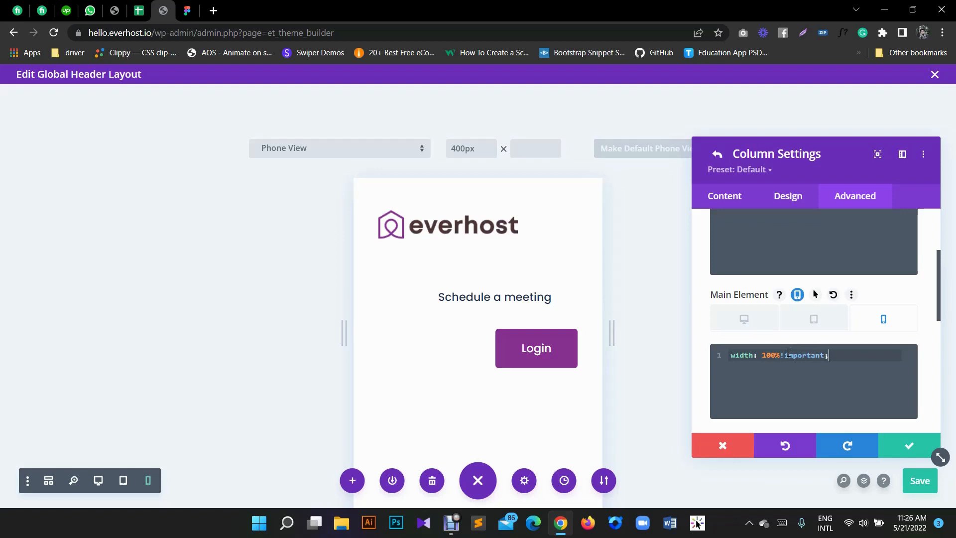
pyautogui.click(717, 155)
# Step: Give the header row's second column phone-only main element CSS of "width: 100%!important;" and save the row settings
pyautogui.click(722, 340)
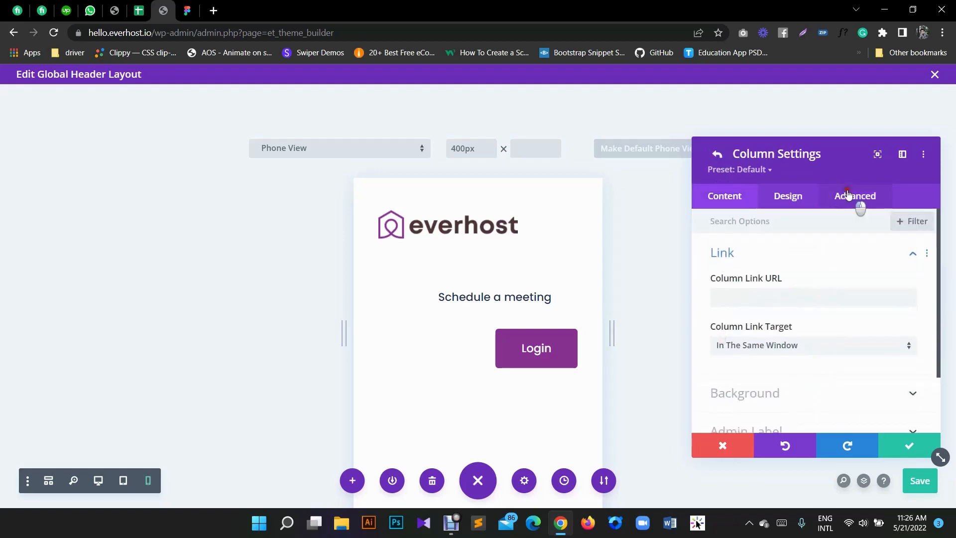
pyautogui.click(854, 195)
pyautogui.scroll(5, 775, 253)
pyautogui.click(759, 293)
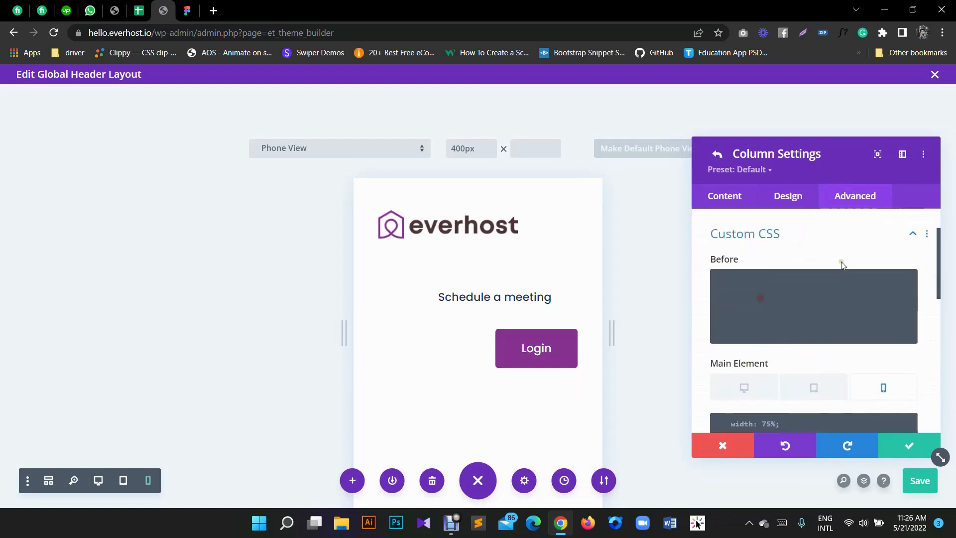
pyautogui.scroll(-3, 841, 261)
pyautogui.click(761, 361)
pyautogui.write('width: 100%!important;')
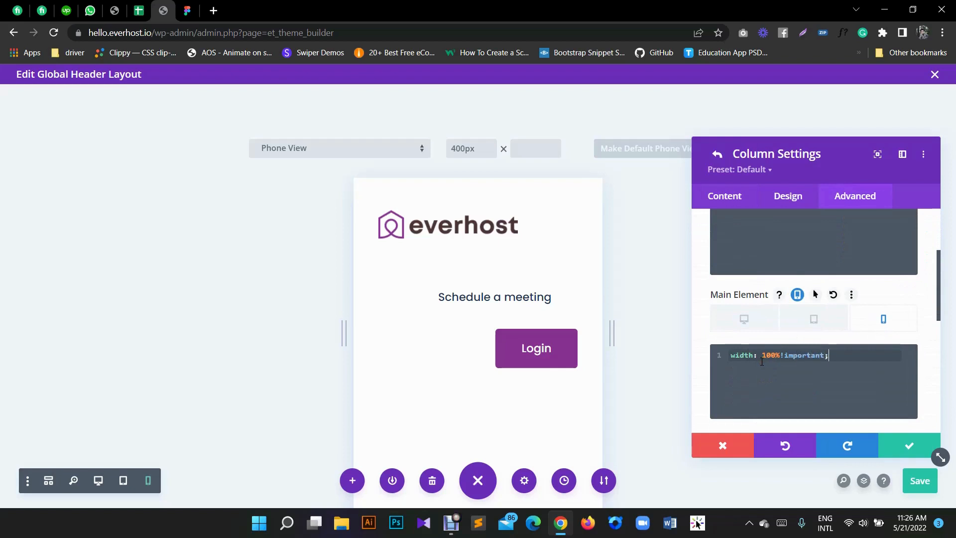
pyautogui.click(907, 447)
pyautogui.click(906, 447)
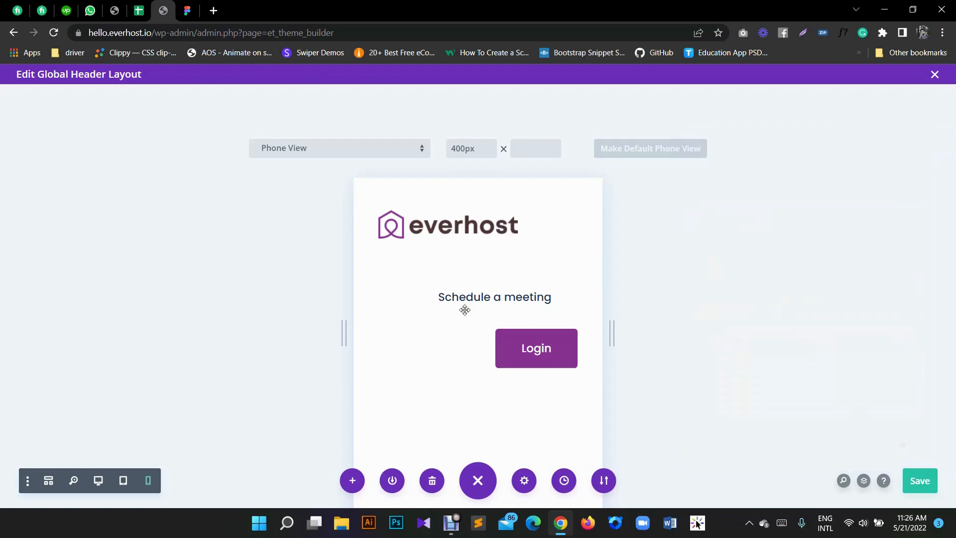
# Step: Set the Supreme Button module's phone-only button alignment to center and save the module
pyautogui.click(453, 308)
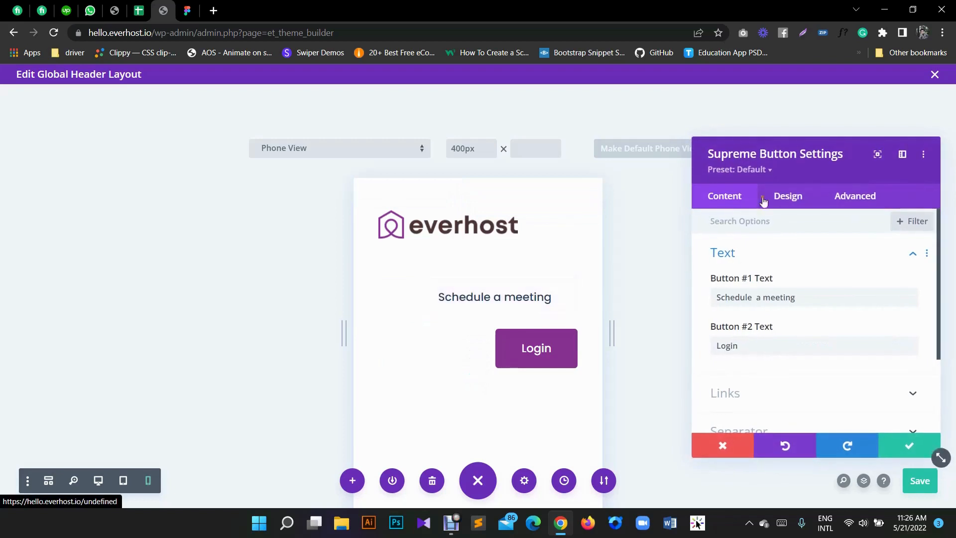
pyautogui.click(788, 199)
pyautogui.click(758, 253)
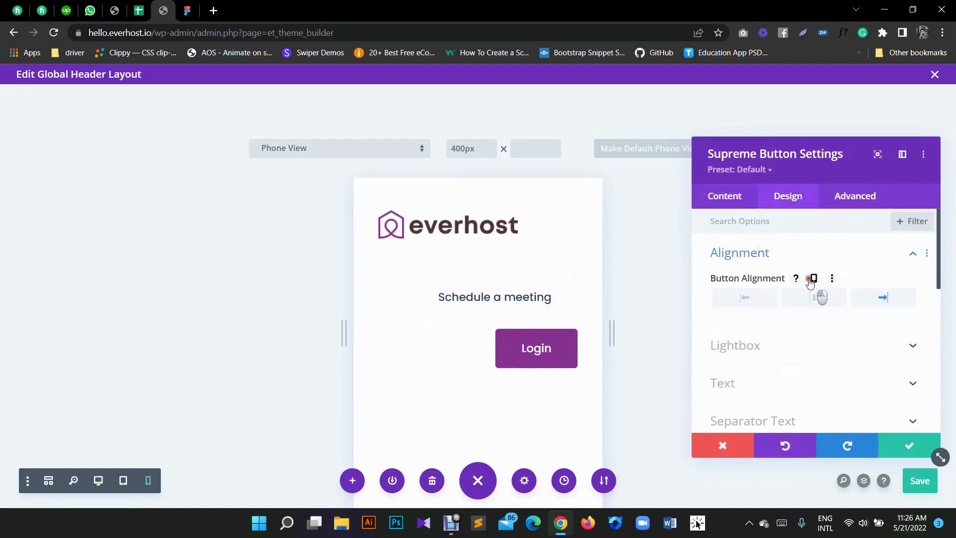
pyautogui.click(811, 279)
pyautogui.click(817, 343)
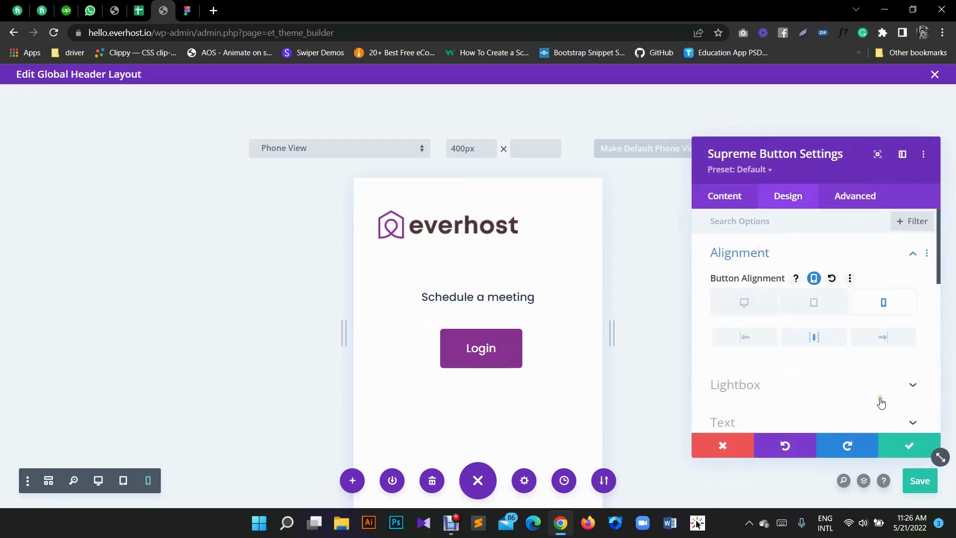
pyautogui.click(909, 445)
# Step: Set the logo image's phone-only alignment to center
pyautogui.click(455, 218)
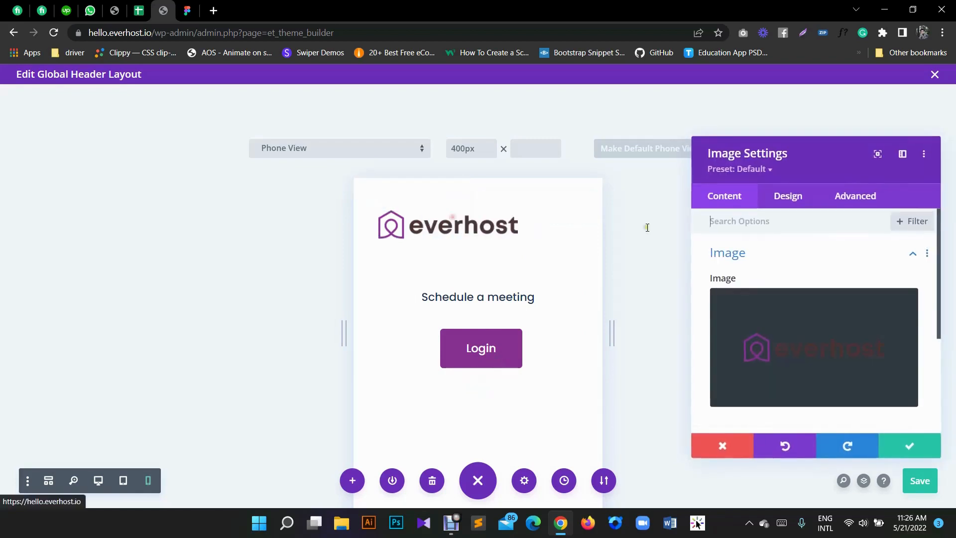
pyautogui.click(799, 199)
pyautogui.click(746, 290)
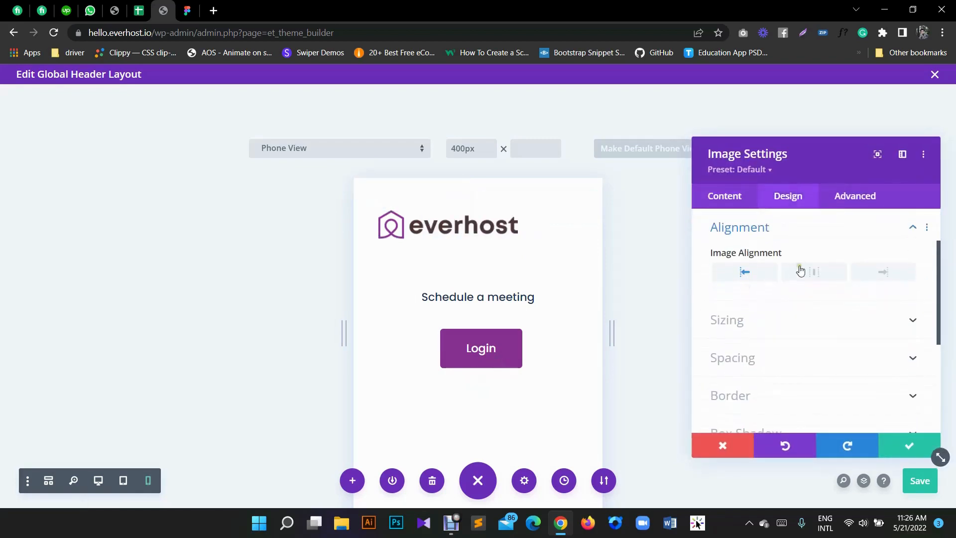
pyautogui.click(812, 253)
pyautogui.click(824, 311)
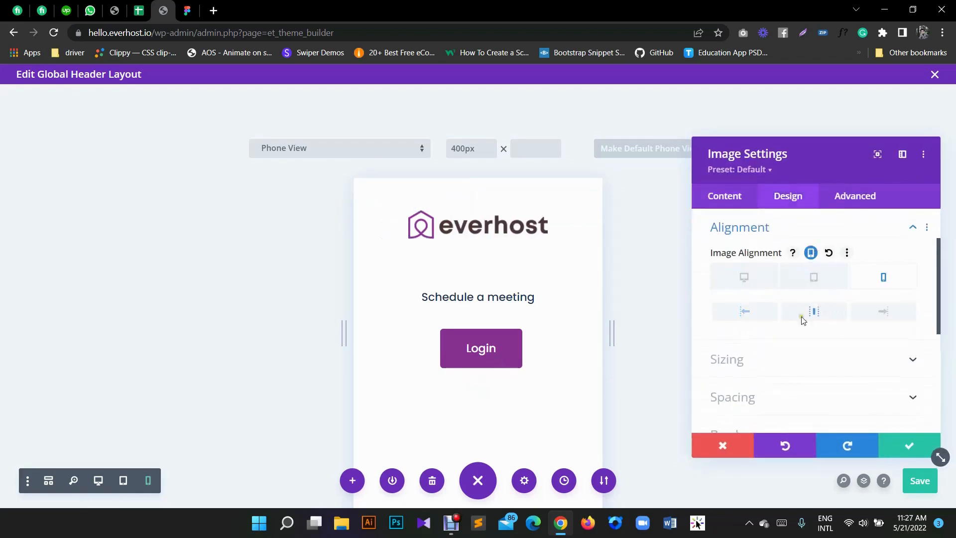
# Step: Set the logo image's phone-only width to 60% and save the image settings
pyautogui.scroll(-3, 750, 329)
pyautogui.click(743, 249)
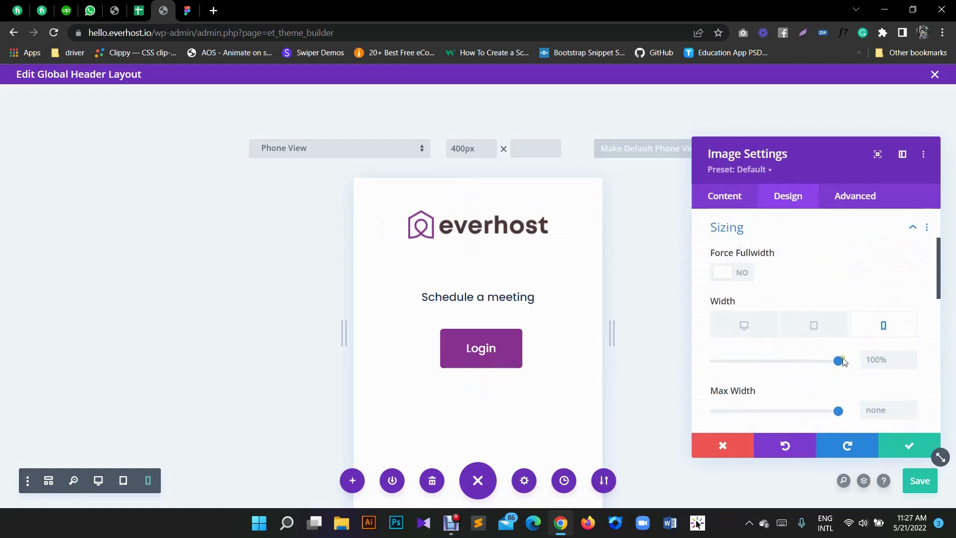
pyautogui.moveTo(839, 360); pyautogui.dragTo(788, 361)
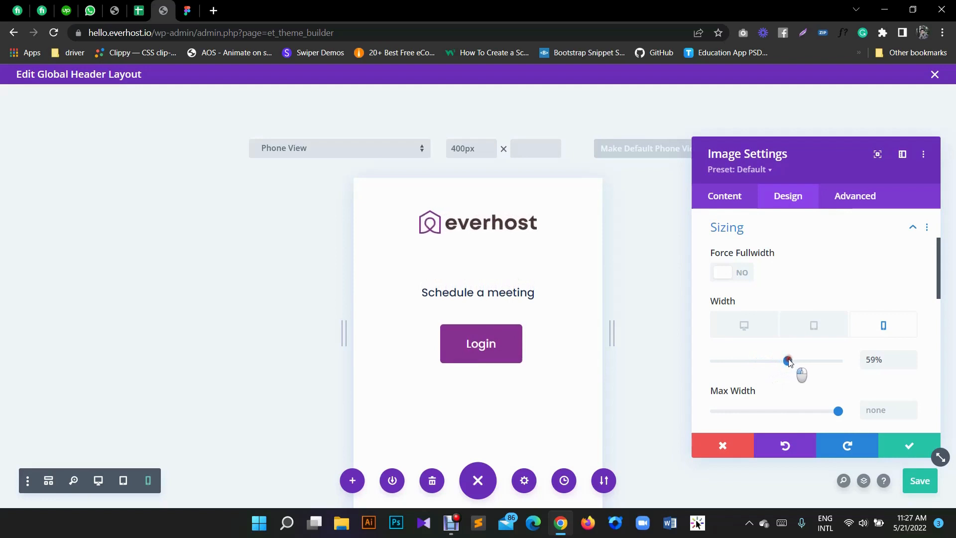
pyautogui.click(910, 355)
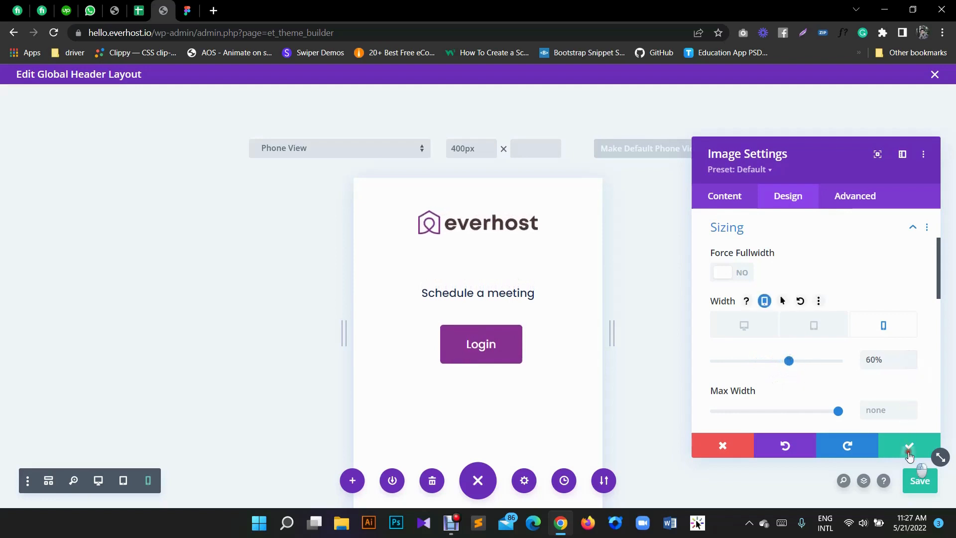
pyautogui.click(908, 453)
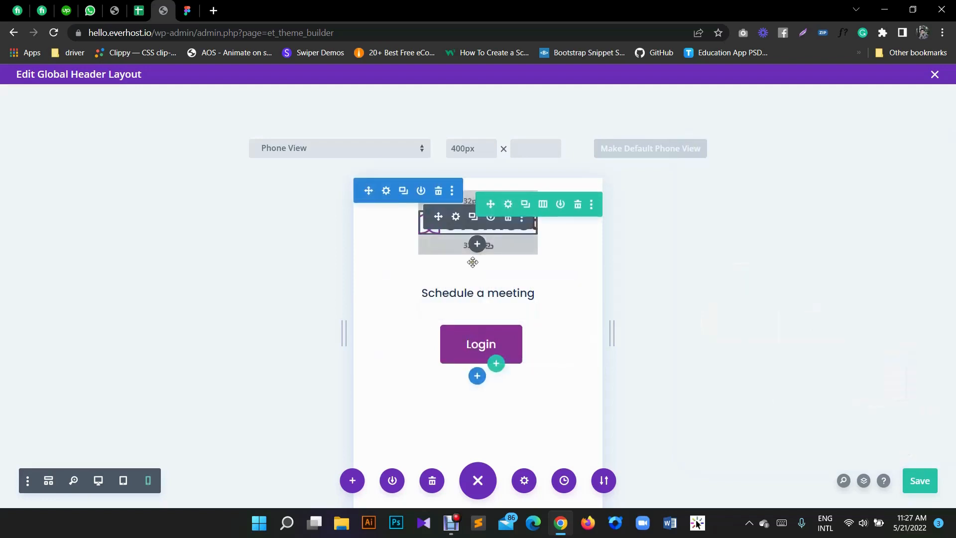
# Step: Set the logo image's phone-only top and bottom margins to 0px and save the image settings
pyautogui.click(456, 222)
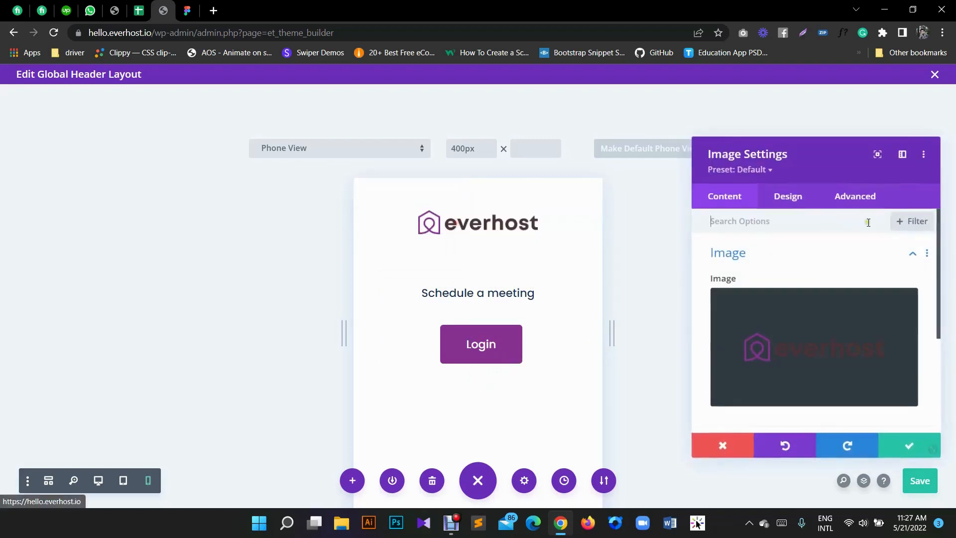
pyautogui.click(799, 206)
pyautogui.click(746, 368)
pyautogui.scroll(-3, 751, 344)
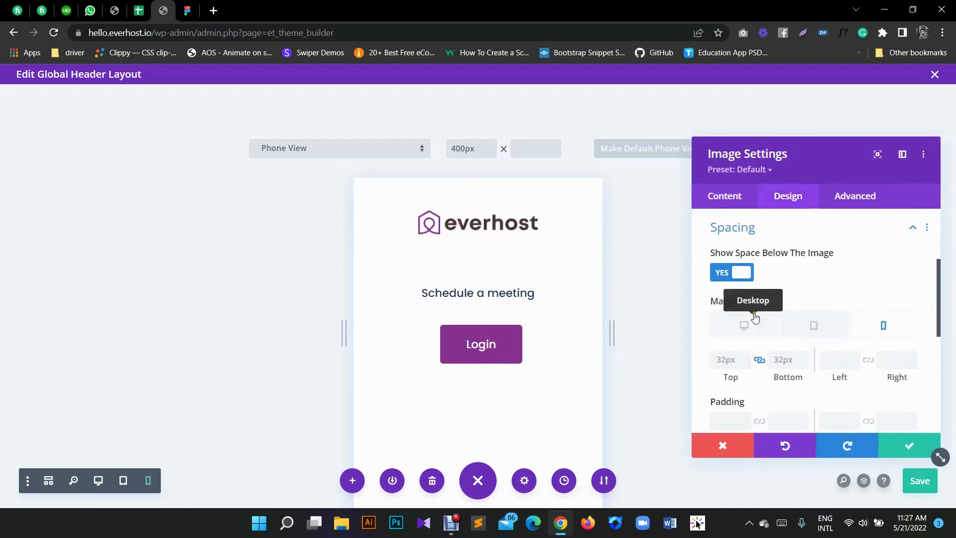
pyautogui.scroll(3, 751, 320)
pyautogui.scroll(-3, 851, 349)
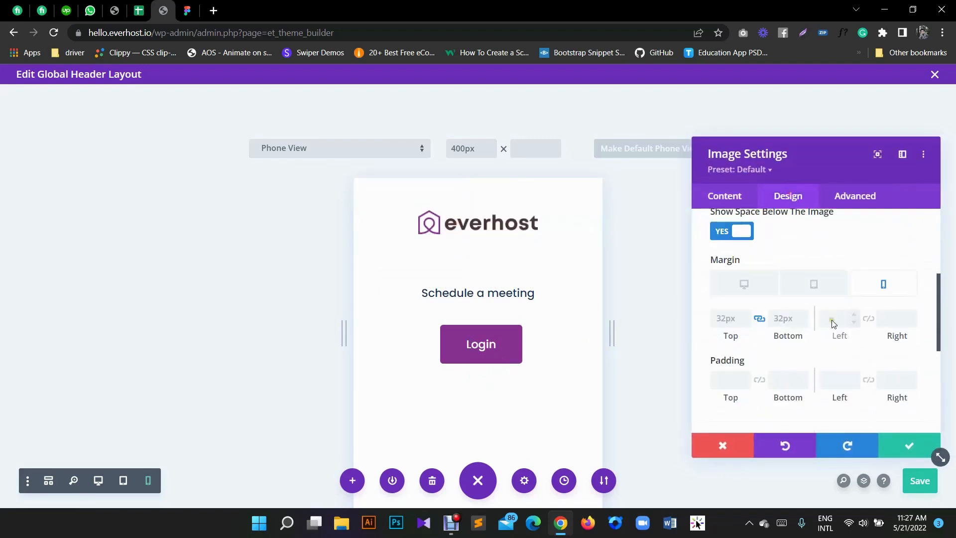
pyautogui.click(731, 327)
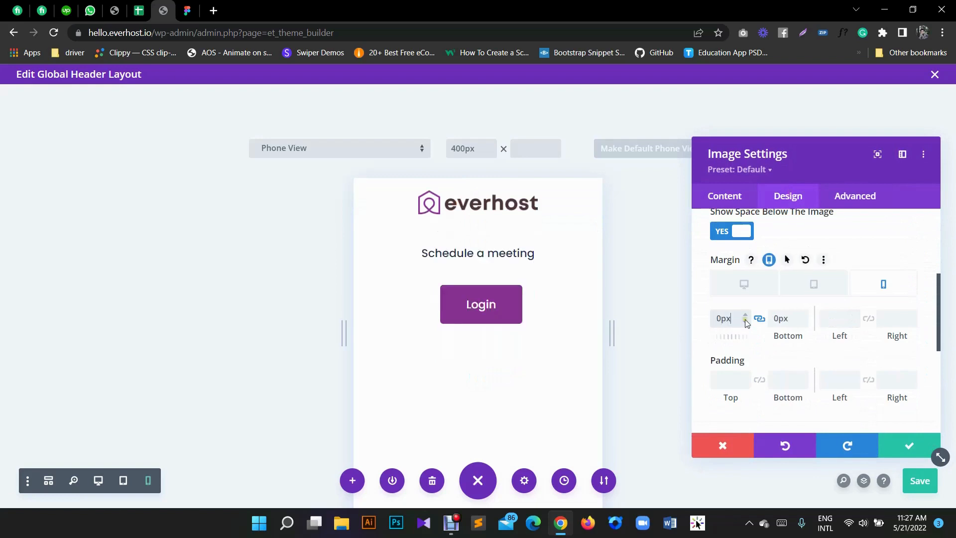
pyautogui.click(907, 446)
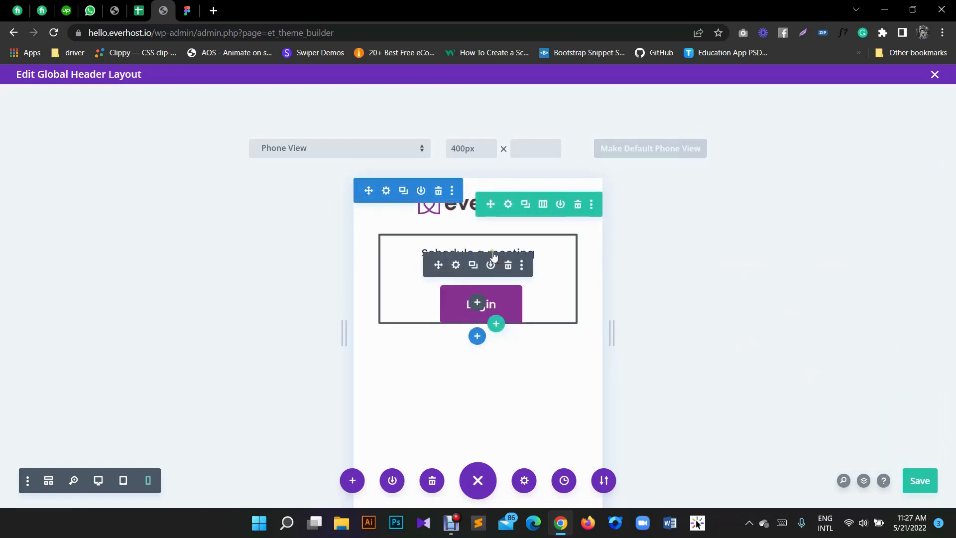
# Step: Look through the Supreme Button module's design settings, close them, and save the header layout
pyautogui.click(457, 264)
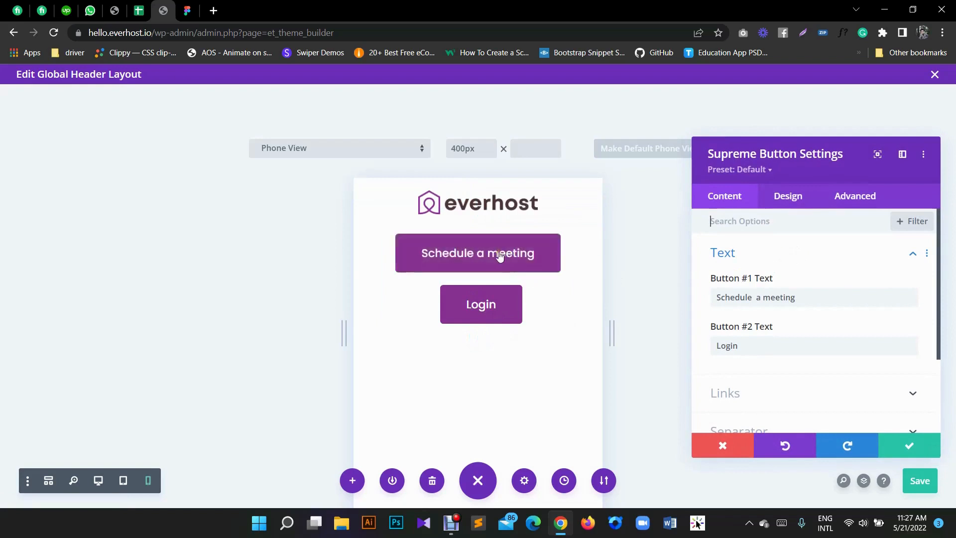
pyautogui.hotkey('ctrl', 's')
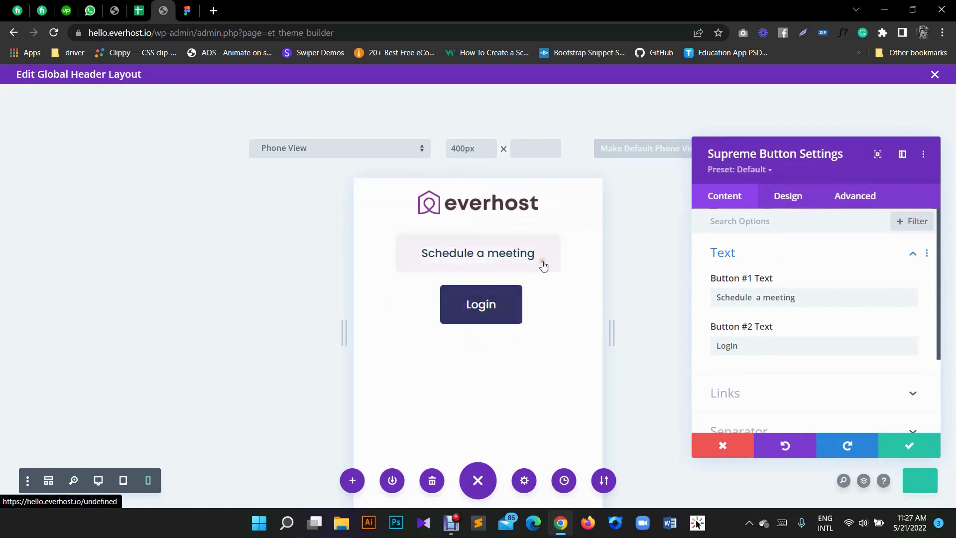
pyautogui.click(792, 197)
pyautogui.scroll(-3, 734, 331)
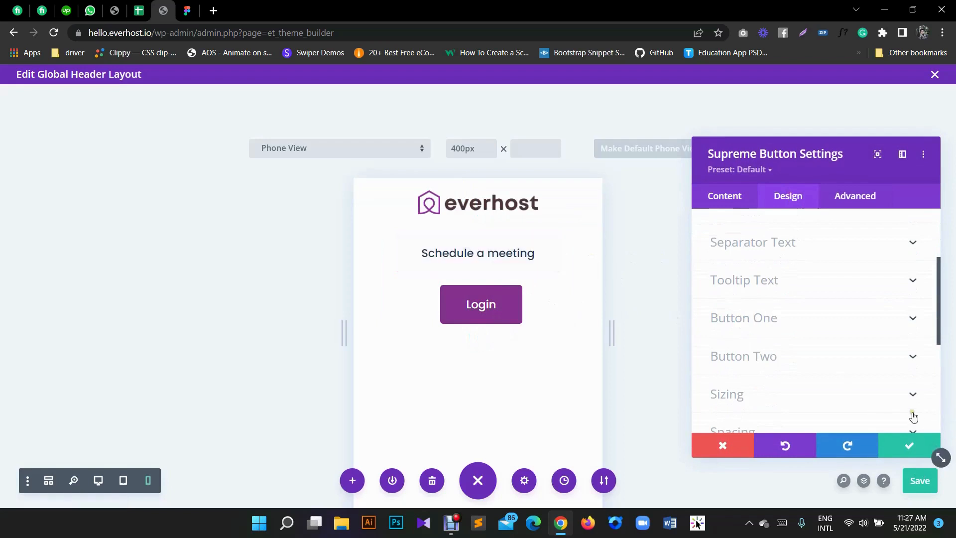
pyautogui.click(906, 449)
pyautogui.click(913, 484)
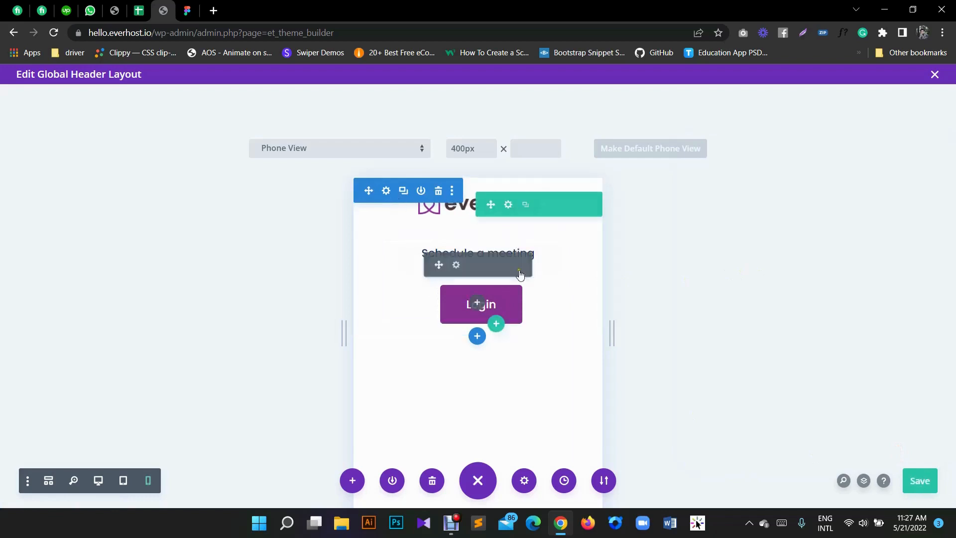
# Step: Compare the header layout across the tablet, desktop and phone previews, ending in desktop view
pyautogui.click(124, 483)
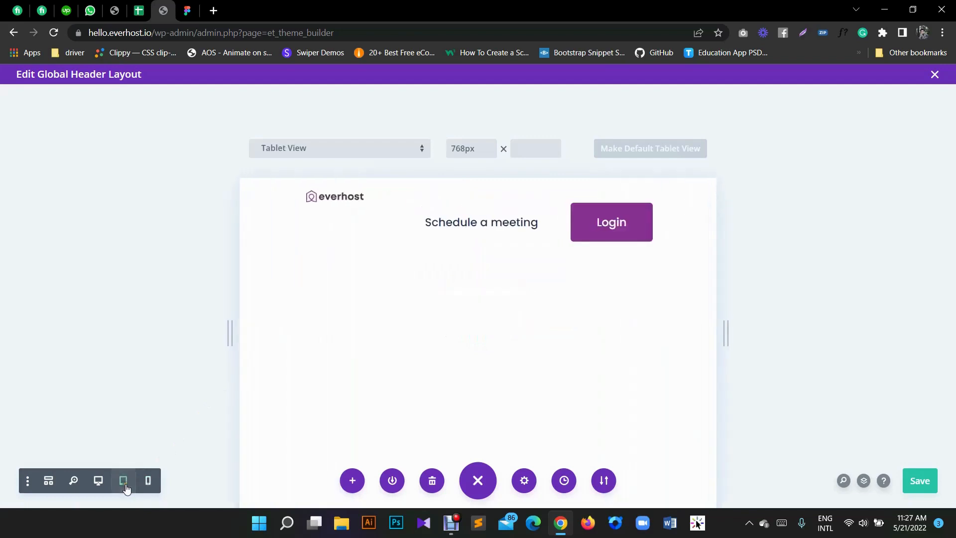
pyautogui.click(99, 488)
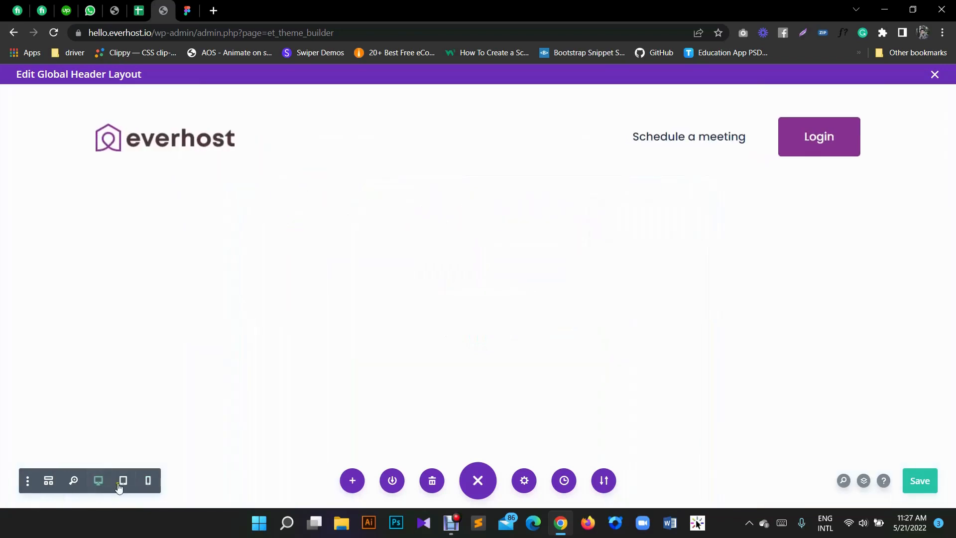
pyautogui.click(132, 483)
pyautogui.click(149, 483)
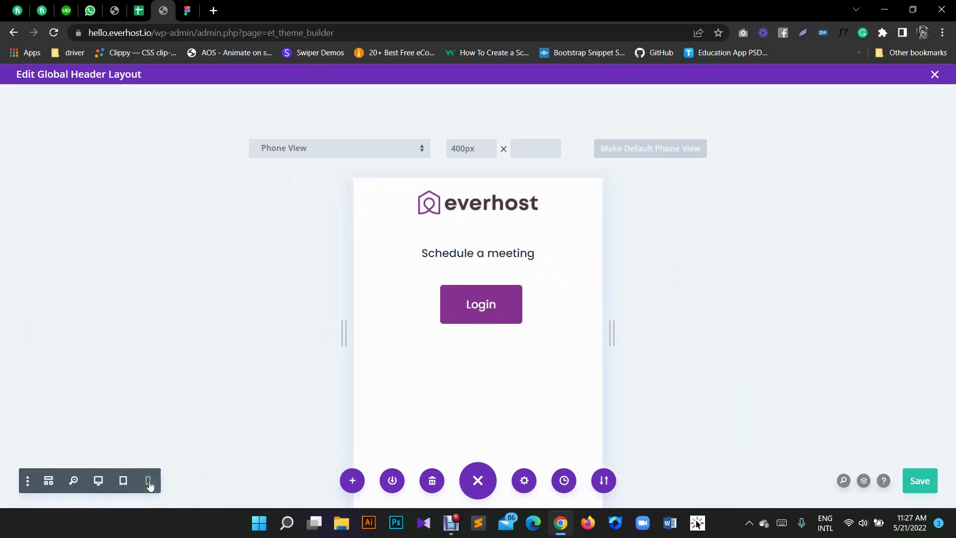
pyautogui.click(123, 483)
pyautogui.click(101, 486)
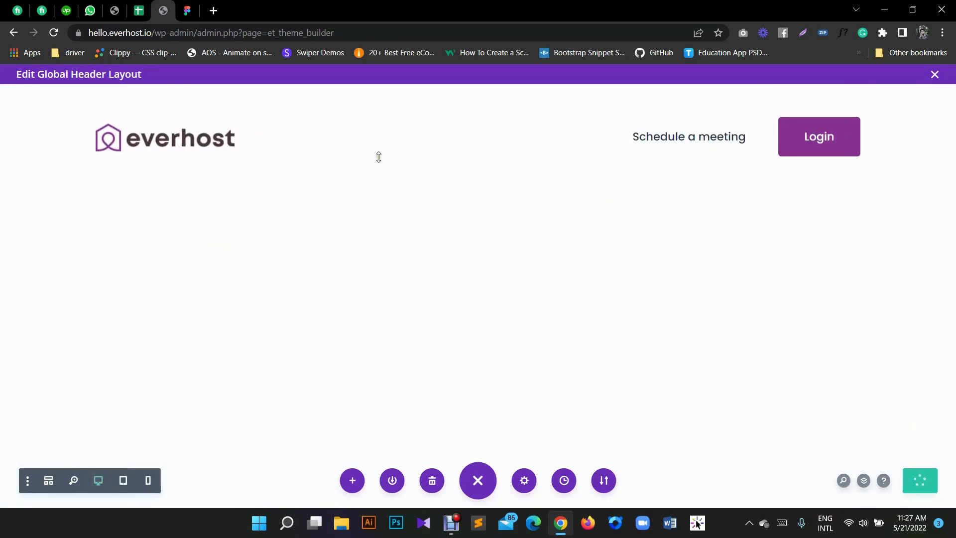
# Step: Look through the header section's content, design and advanced settings, and close them
pyautogui.click(33, 104)
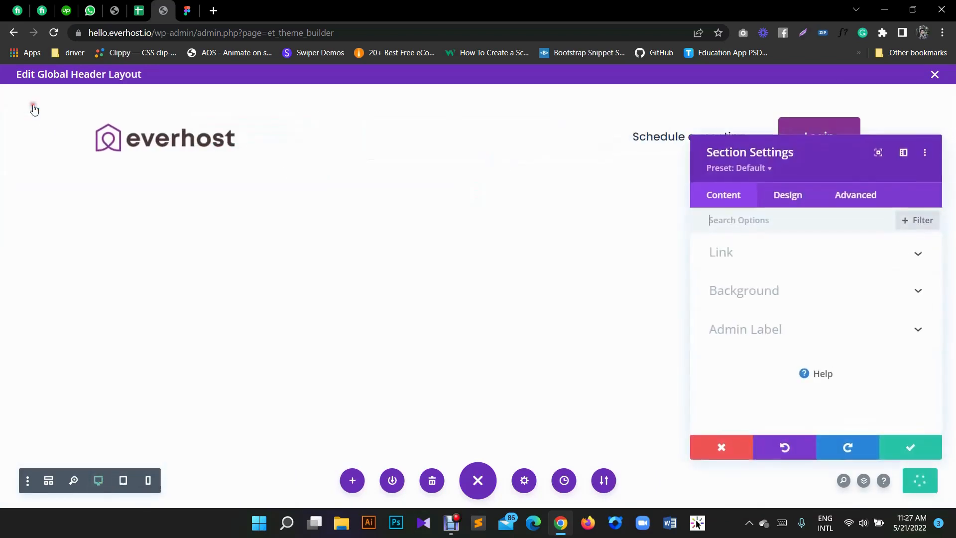
pyautogui.click(770, 291)
pyautogui.click(790, 197)
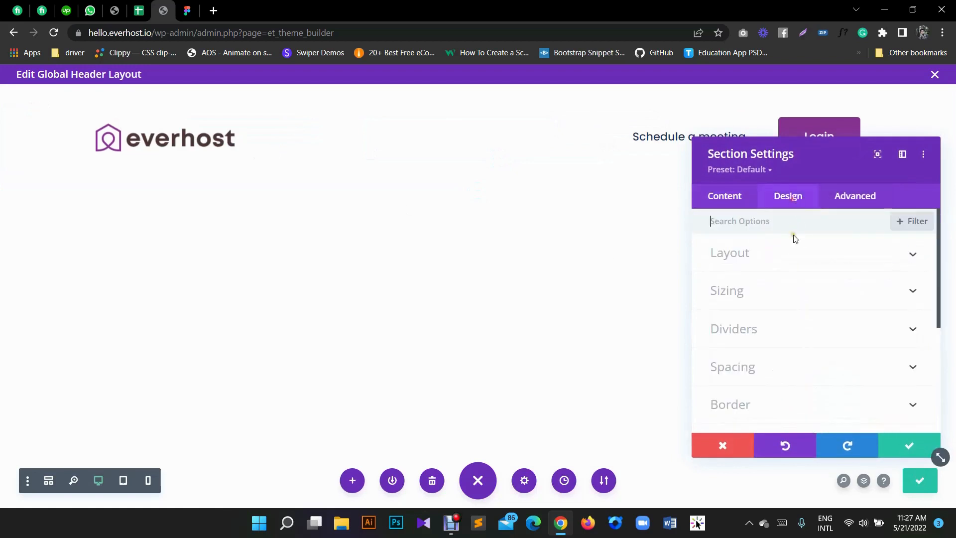
pyautogui.click(843, 199)
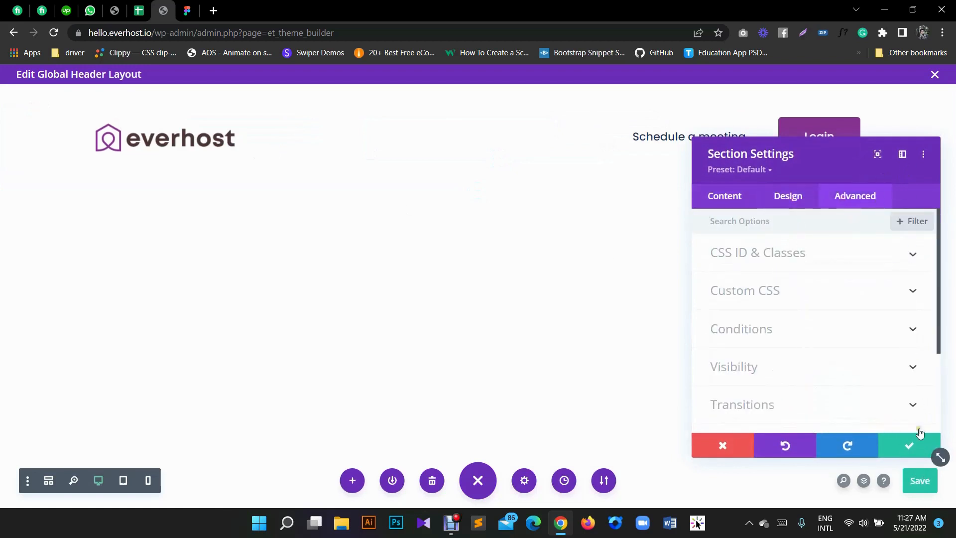
pyautogui.click(919, 436)
# Step: Save and exit the global header layout, and save the Theme Builder changes
pyautogui.click(934, 74)
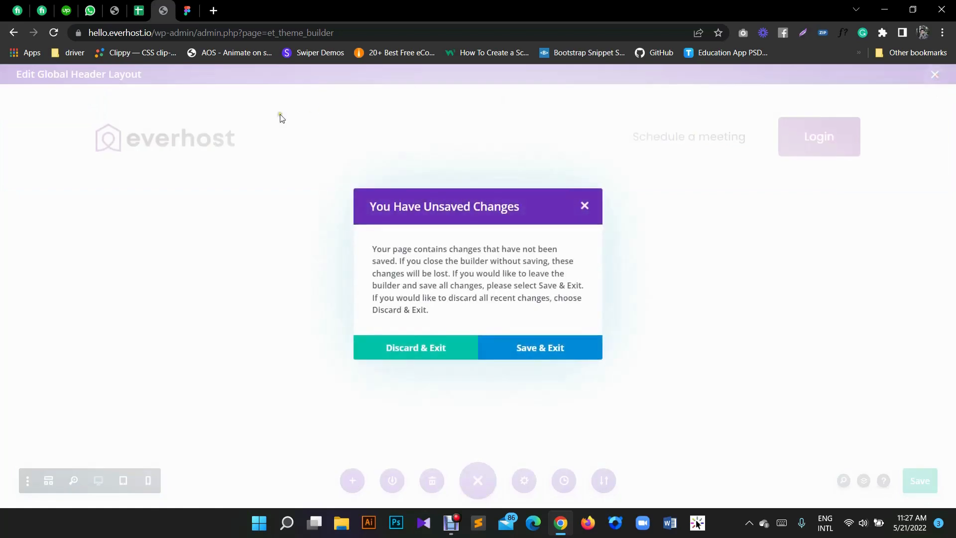
pyautogui.click(527, 349)
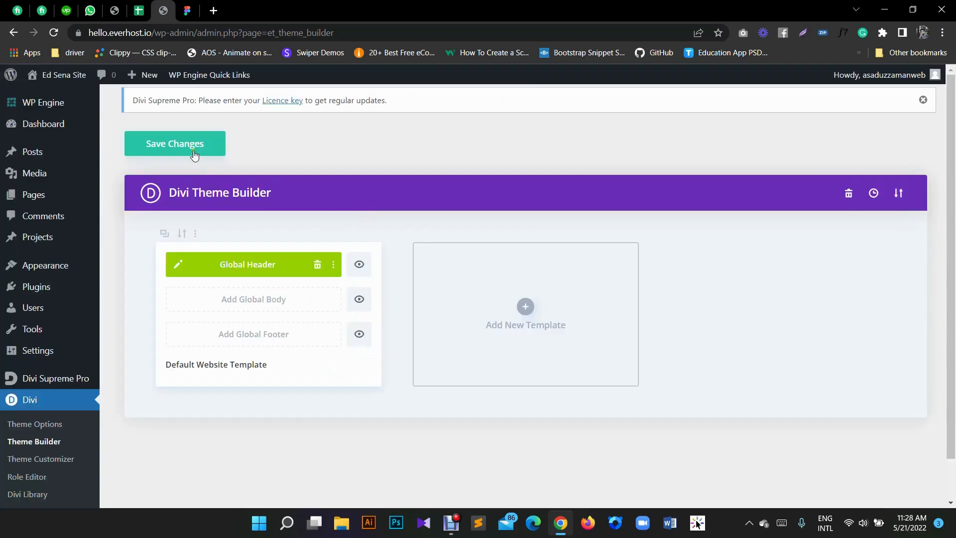
pyautogui.click(194, 152)
# Step: Open the live site in a new browser tab to view the finished header
pyautogui.moveTo(55, 75)
pyautogui.rightClick(62, 102)
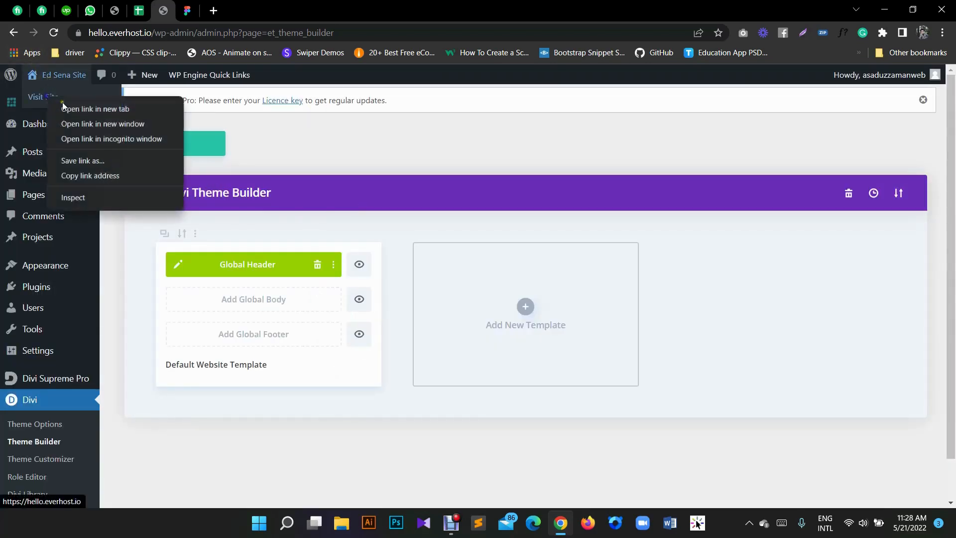
pyautogui.click(63, 106)
pyautogui.click(245, 6)
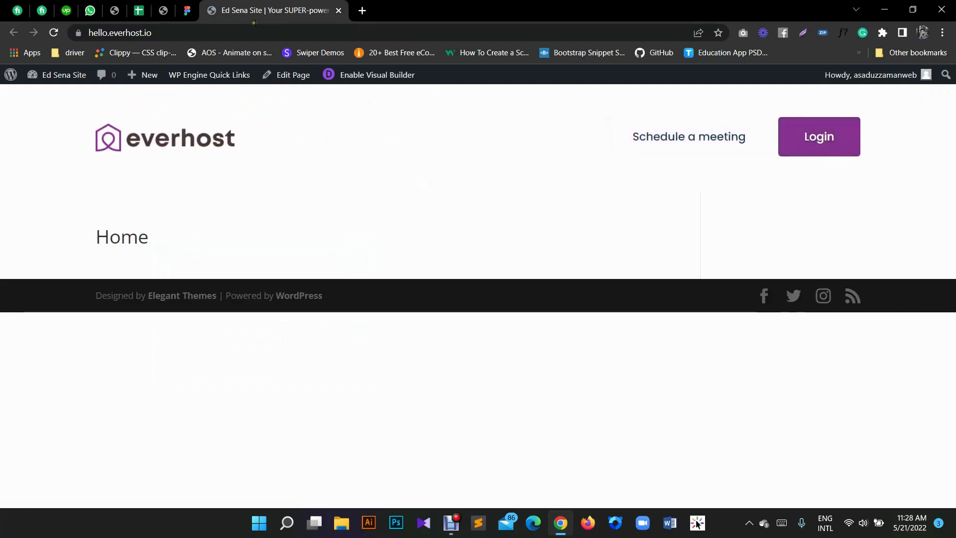
# Step: Compare the live header with the Figma homepage design and examine the design's footer
pyautogui.click(189, 11)
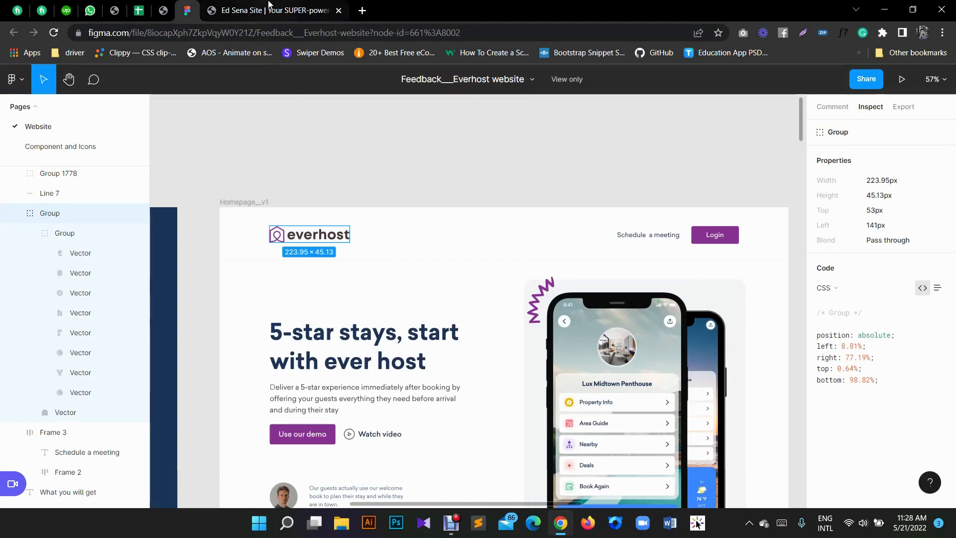
pyautogui.click(269, 9)
pyautogui.click(186, 11)
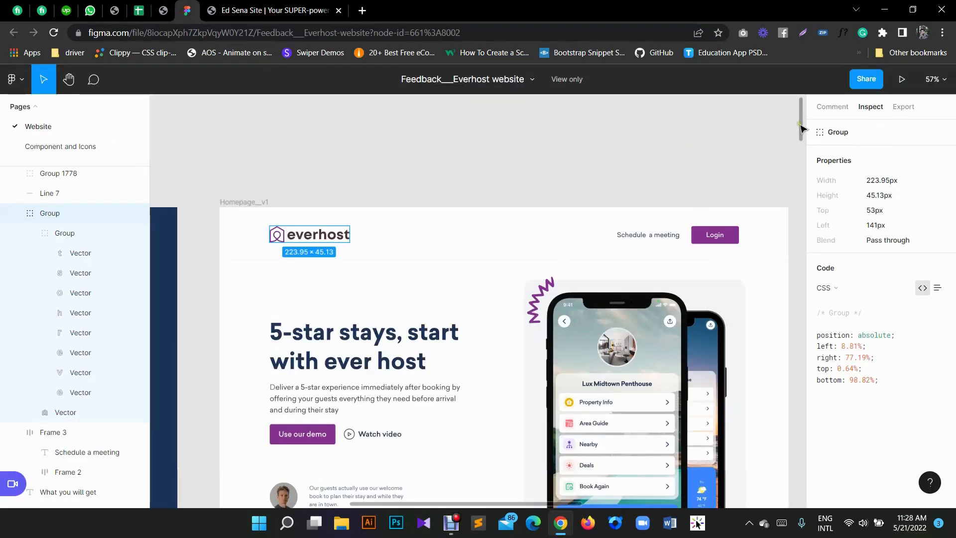
pyautogui.moveTo(800, 128); pyautogui.dragTo(800, 457)
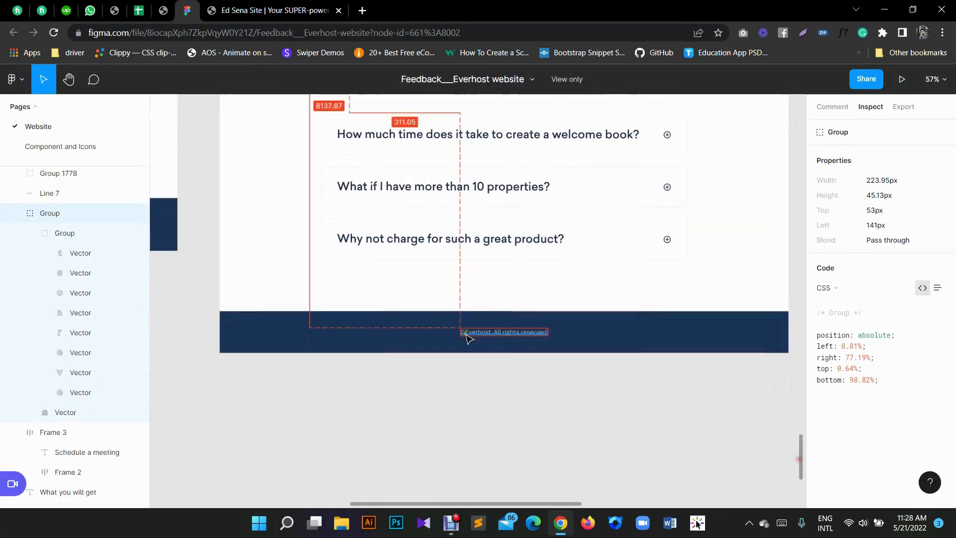
# Step: Start building a new global footer for the default website template in the Theme Builder
pyautogui.click(163, 11)
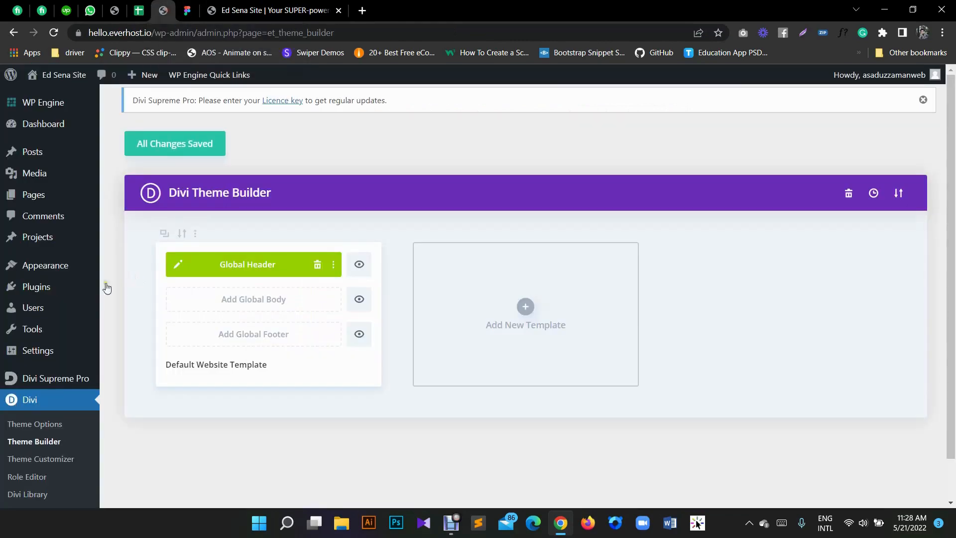
pyautogui.click(267, 334)
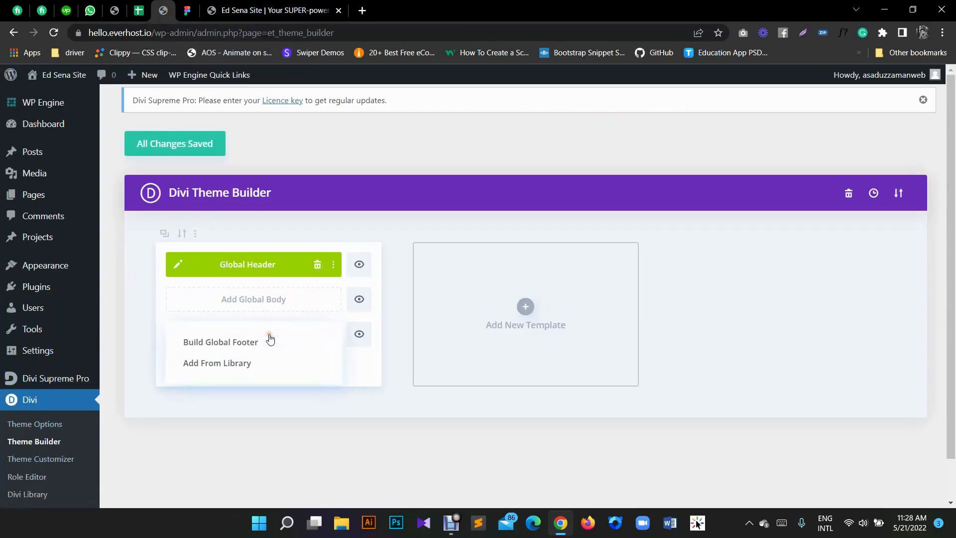
pyautogui.click(269, 340)
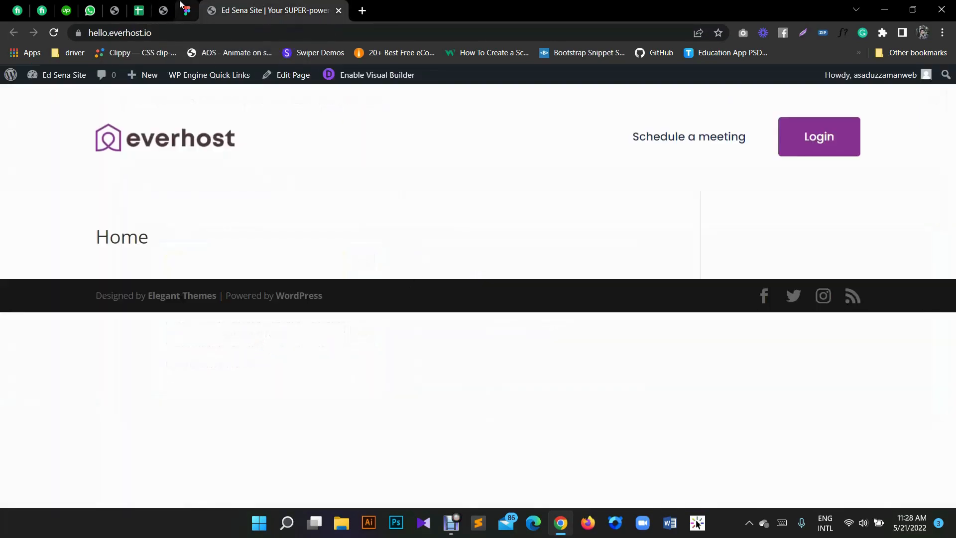
# Step: Copy the text "©Everhost. All rights reserved." from the footer of the Figma homepage design
pyautogui.click(183, 6)
pyautogui.click(490, 333)
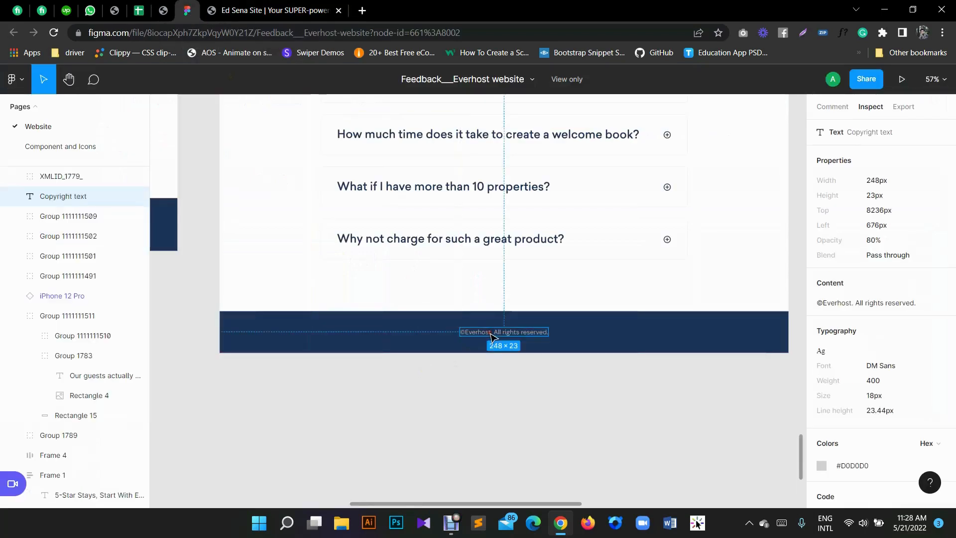
pyautogui.rightClick(491, 336)
pyautogui.click(500, 342)
pyautogui.click(596, 401)
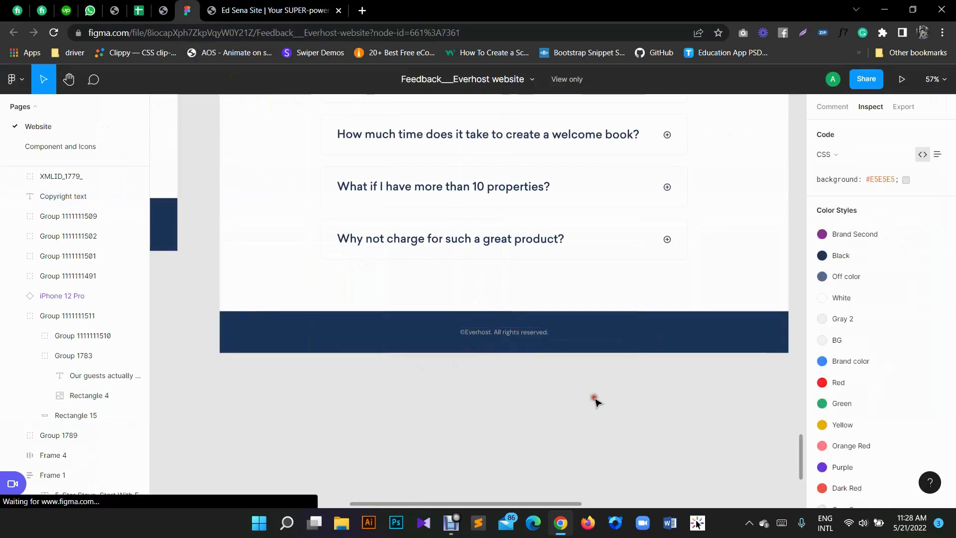
# Step: Examine the footer copyright text's font, size, line height, colour and spacing in Figma
pyautogui.click(537, 333)
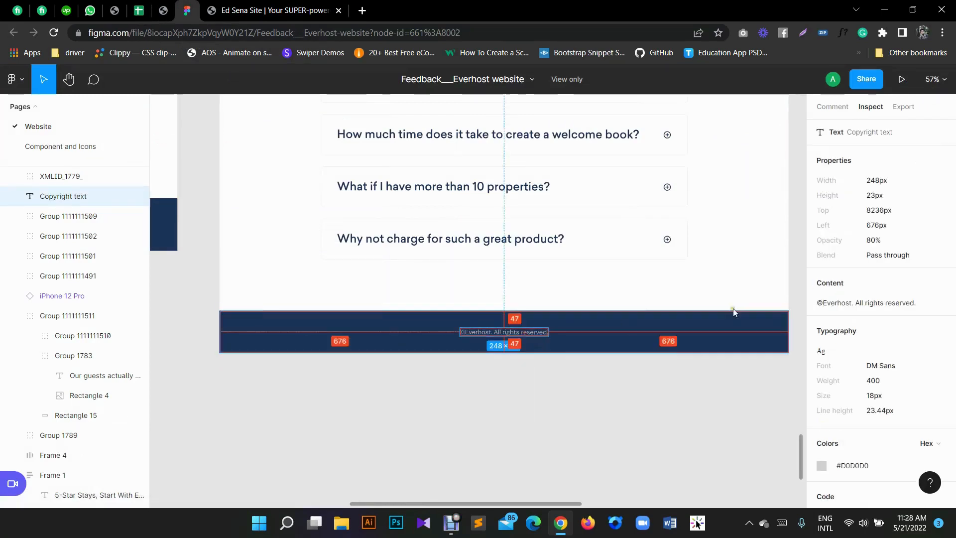
pyautogui.scroll(-1, 882, 379)
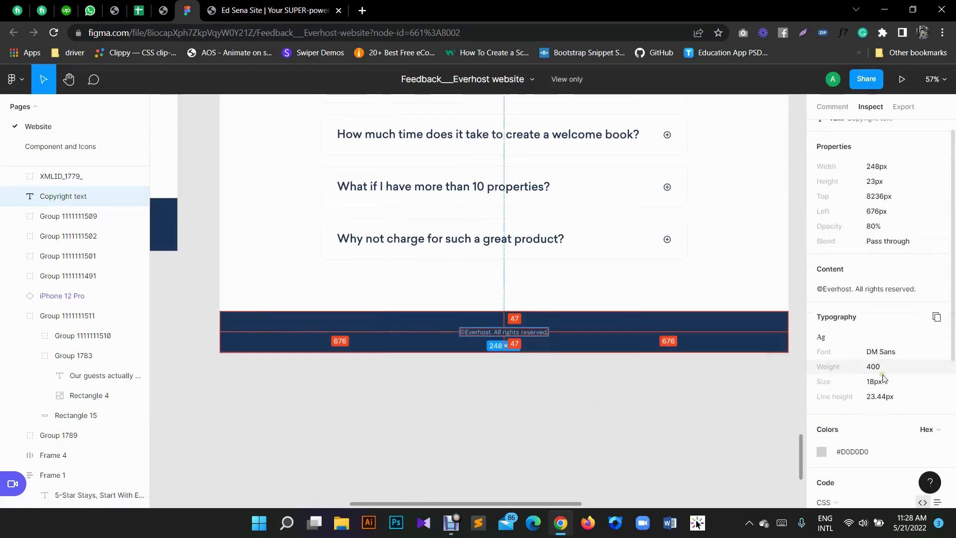
pyautogui.scroll(-3, 882, 379)
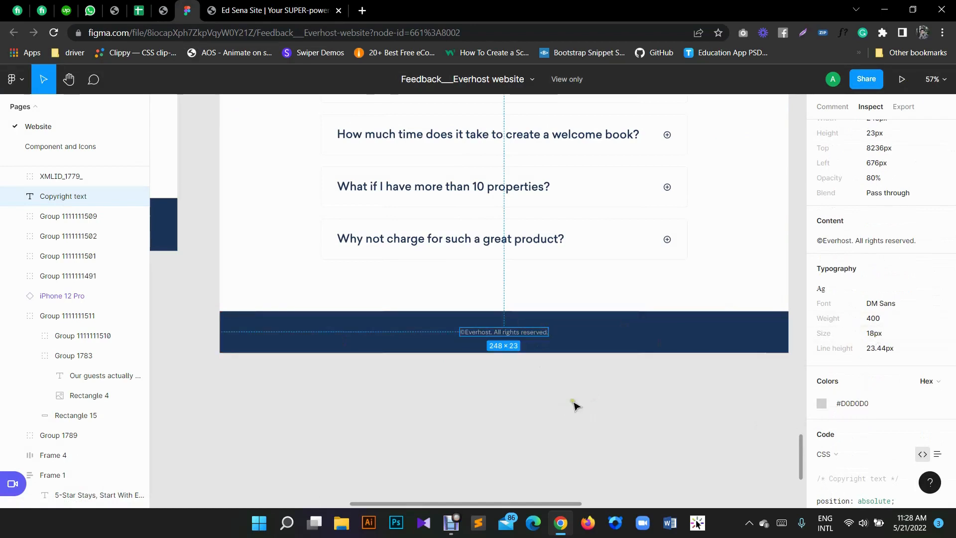
# Step: Add a single-column row to the global footer layout in the Divi builder, without inserting a module
pyautogui.click(163, 10)
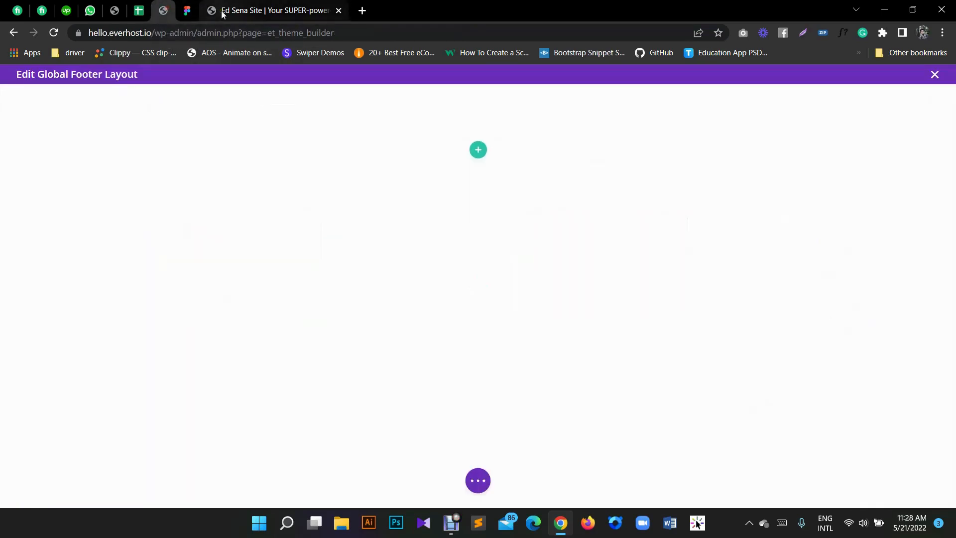
pyautogui.click(477, 151)
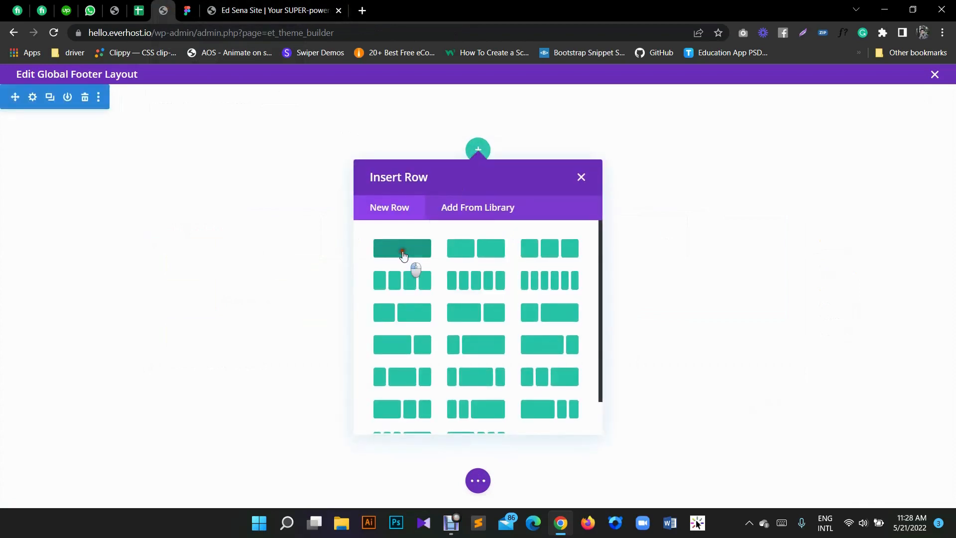
pyautogui.click(403, 249)
pyautogui.click(574, 180)
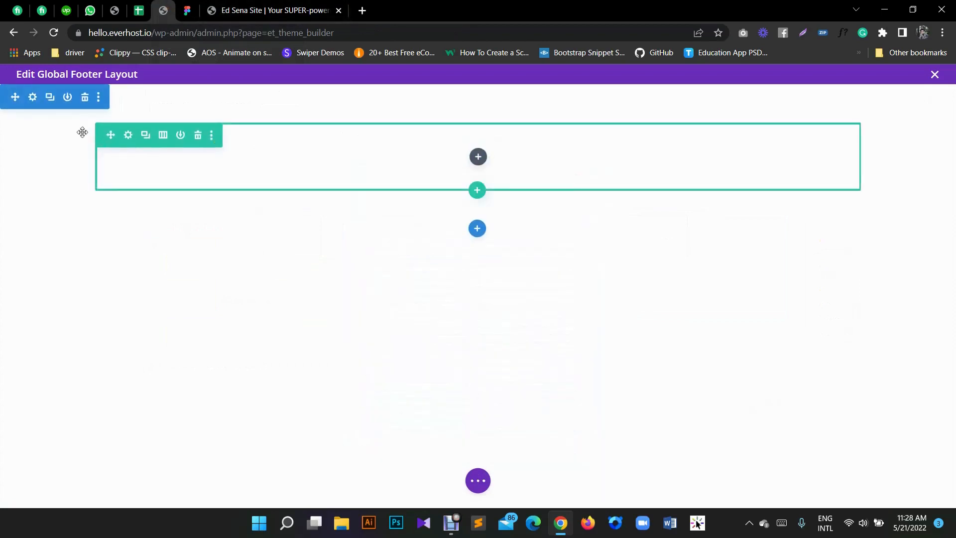
# Step: Set the footer section's background to the saved dark navy colour, check it against the Figma design, and save the section settings
pyautogui.click(32, 97)
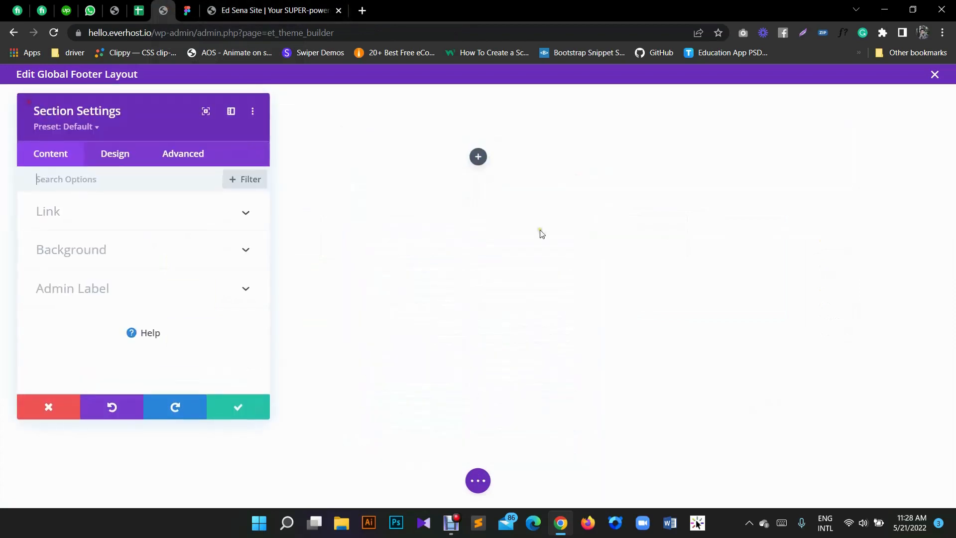
pyautogui.click(121, 259)
pyautogui.scroll(1, 164, 249)
pyautogui.scroll(-3, 169, 253)
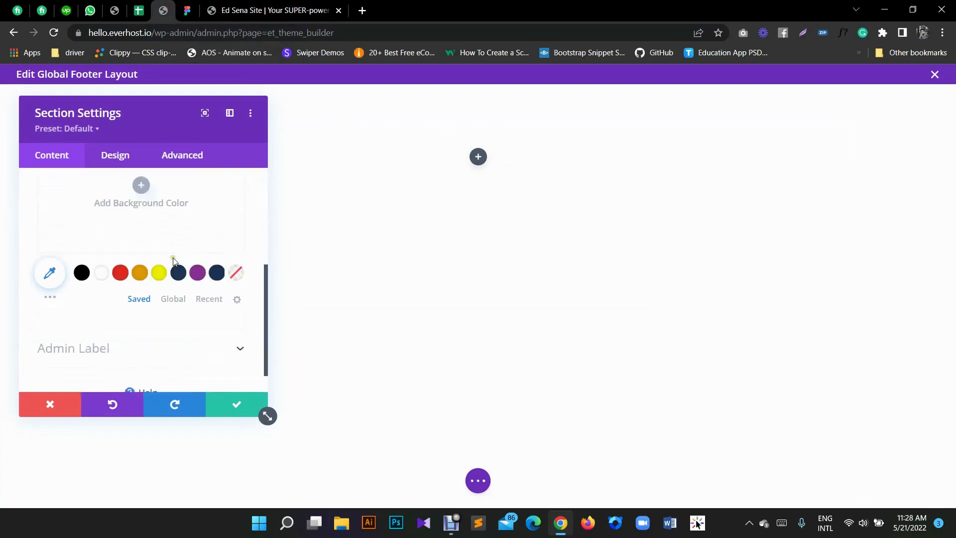
pyautogui.scroll(-1, 173, 260)
pyautogui.click(217, 241)
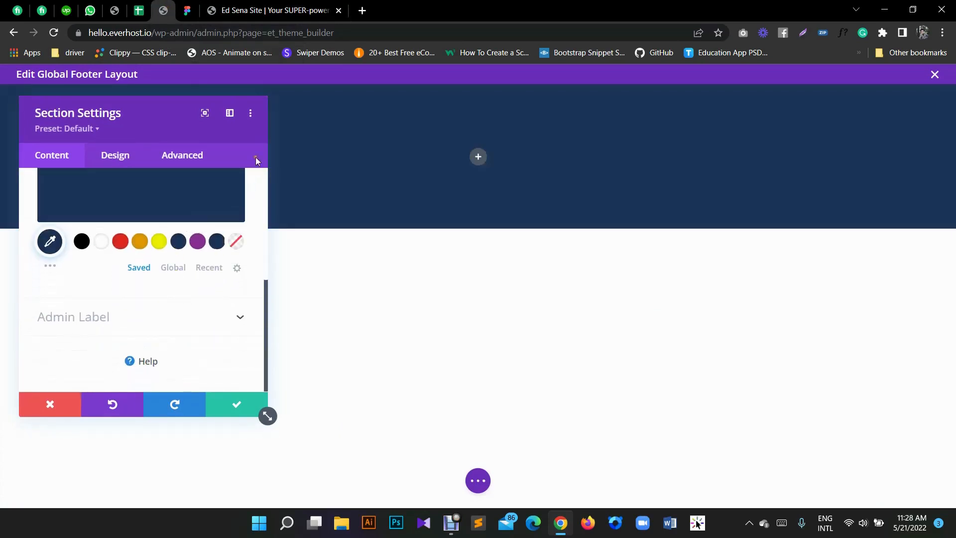
pyautogui.click(271, 10)
pyautogui.click(187, 10)
pyautogui.click(163, 10)
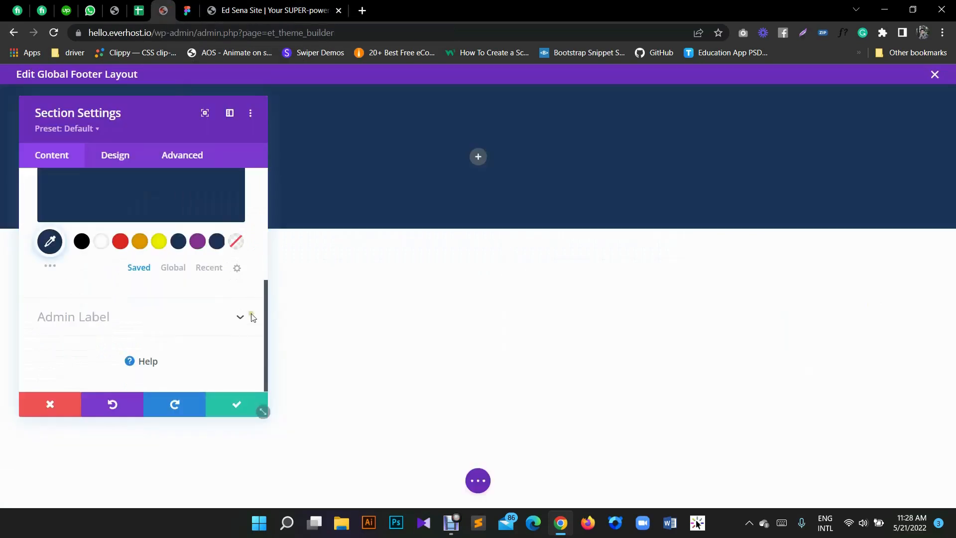
pyautogui.click(244, 405)
# Step: Insert a standard Text module into the footer row
pyautogui.click(477, 157)
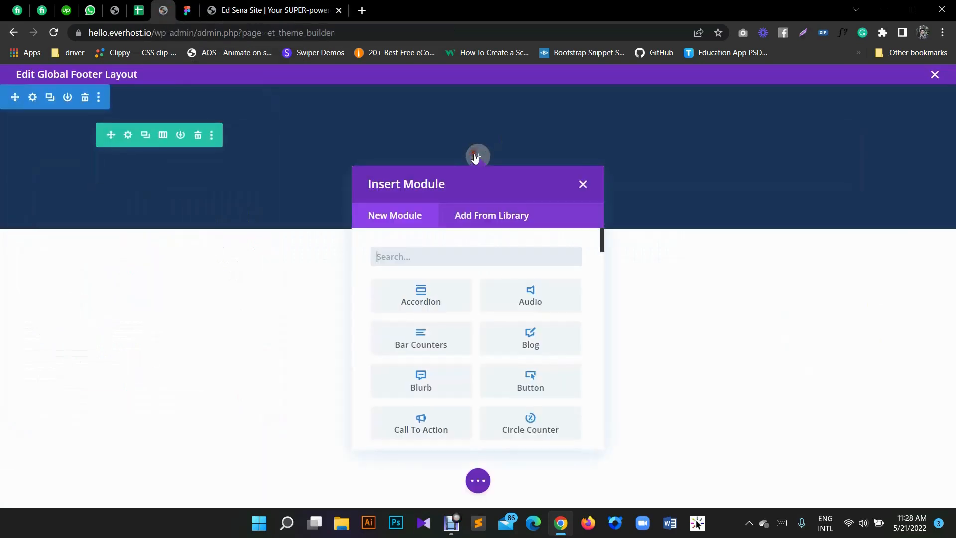
pyautogui.write('text')
pyautogui.scroll(-2, 500, 384)
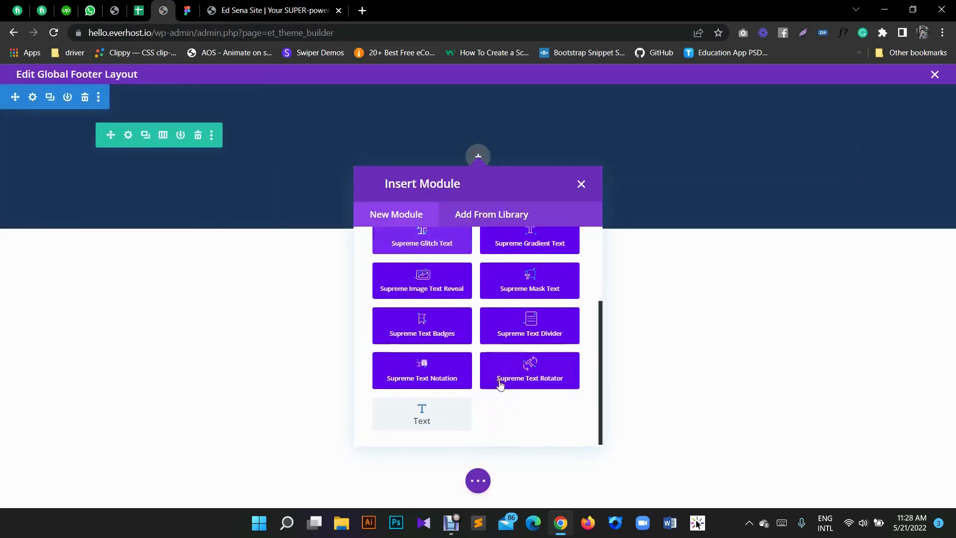
pyautogui.click(448, 420)
# Step: Replace the Text module's placeholder body with "©Everhost. All rights reserved." and save the module settings
pyautogui.click(223, 260)
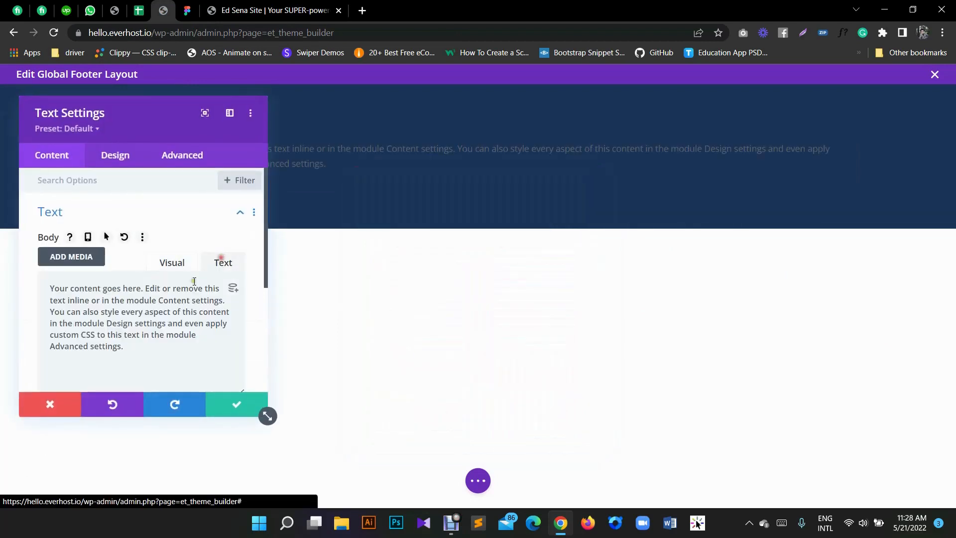
pyautogui.tripleClick(154, 301)
pyautogui.hotkey('ctrl', 'v')
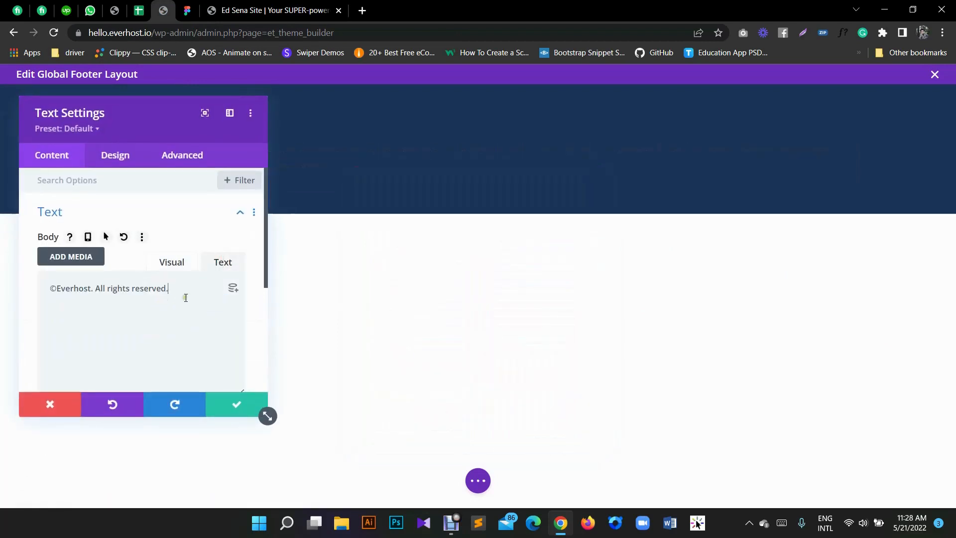
pyautogui.moveTo(144, 118); pyautogui.dragTo(620, 144)
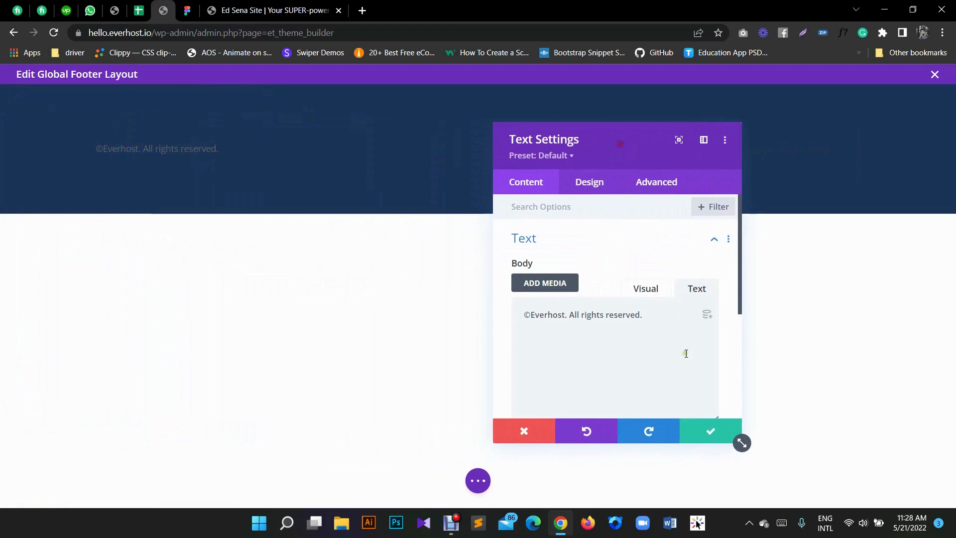
pyautogui.click(694, 429)
# Step: Examine the footer background rectangle's dimensions and colour in the Figma design
pyautogui.click(251, 10)
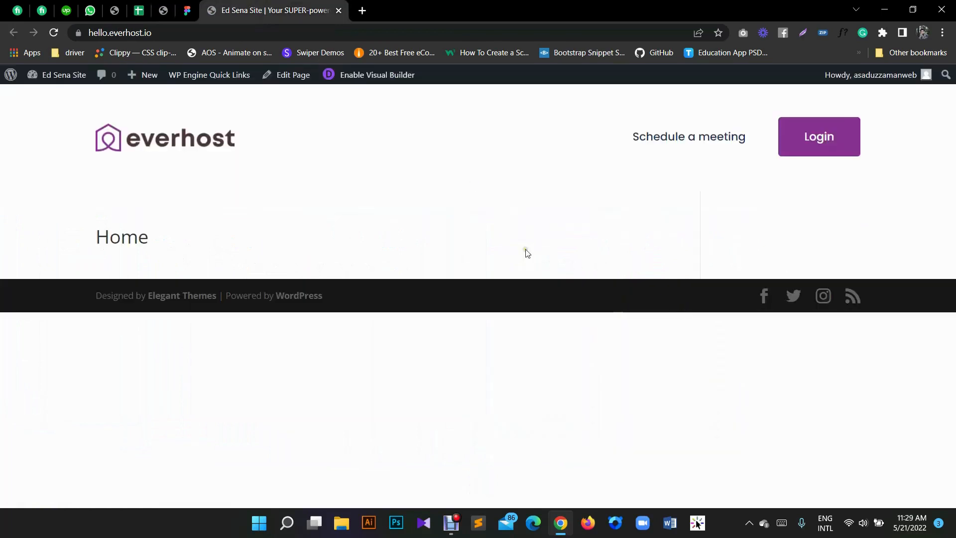
pyautogui.click(194, 16)
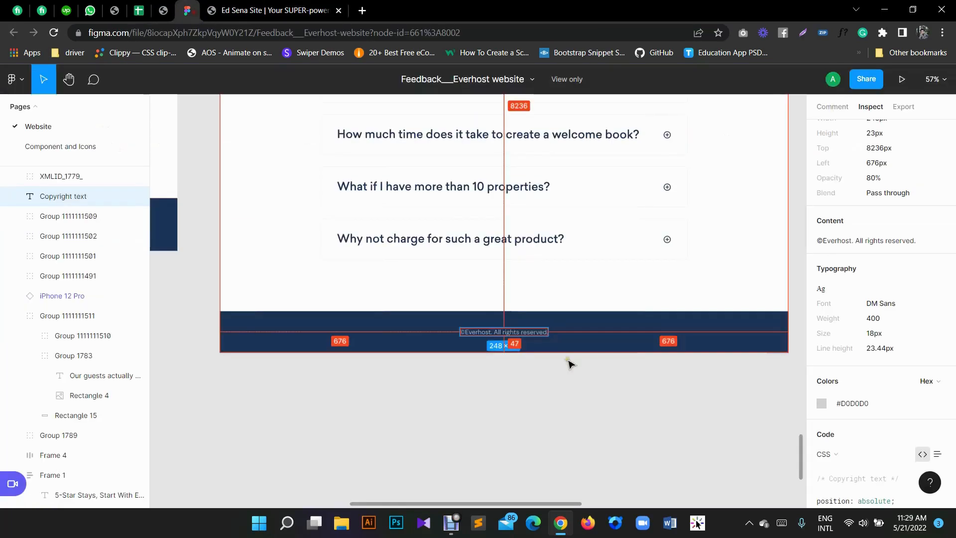
pyautogui.click(749, 324)
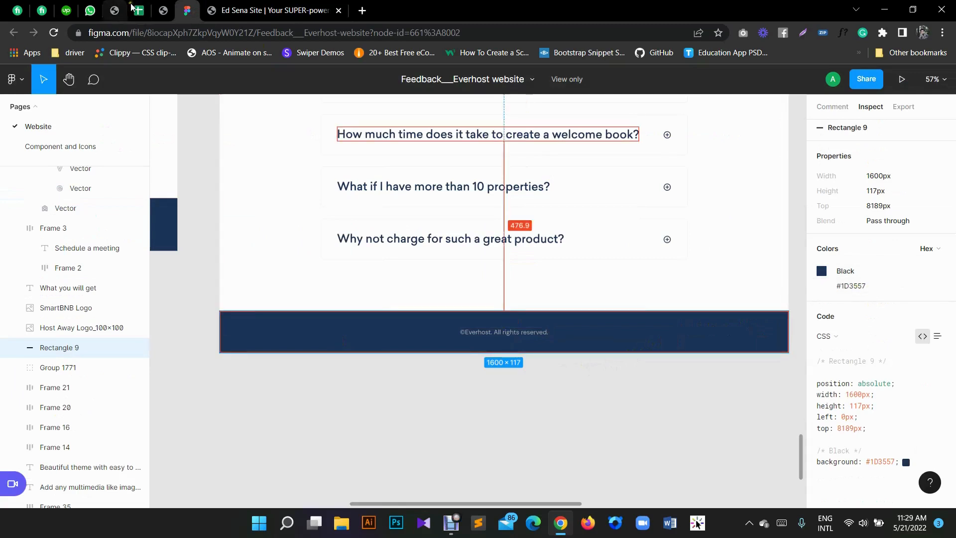
# Step: Check the footer section's background colour in its section settings and close them
pyautogui.click(163, 10)
pyautogui.click(32, 99)
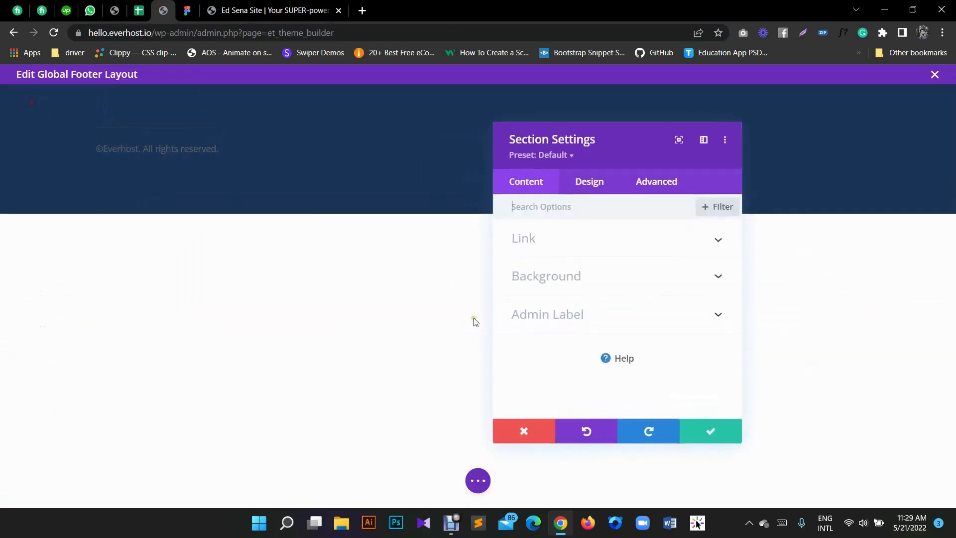
pyautogui.click(599, 282)
pyautogui.scroll(-1, 602, 313)
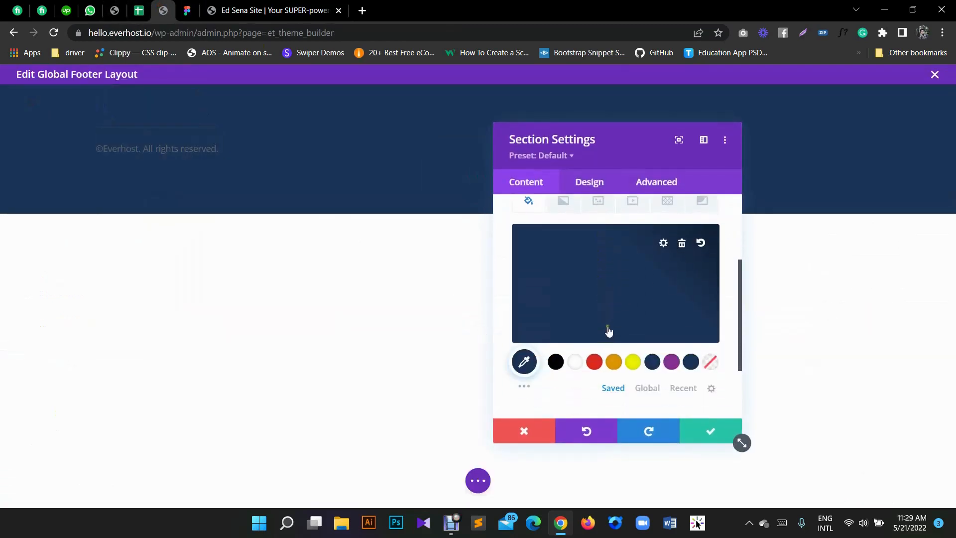
pyautogui.click(694, 439)
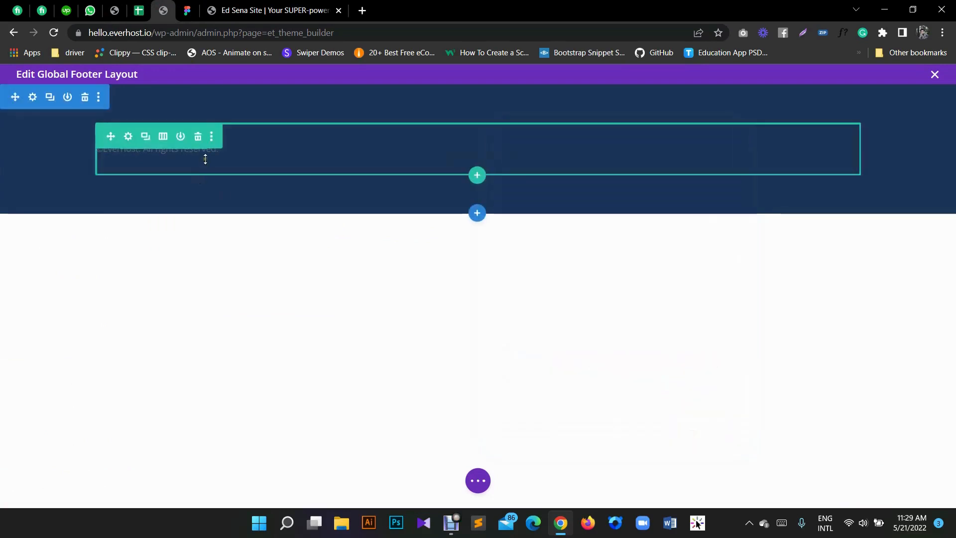
# Step: Set the font of the footer's copyright Text module to Poppins
pyautogui.click(456, 148)
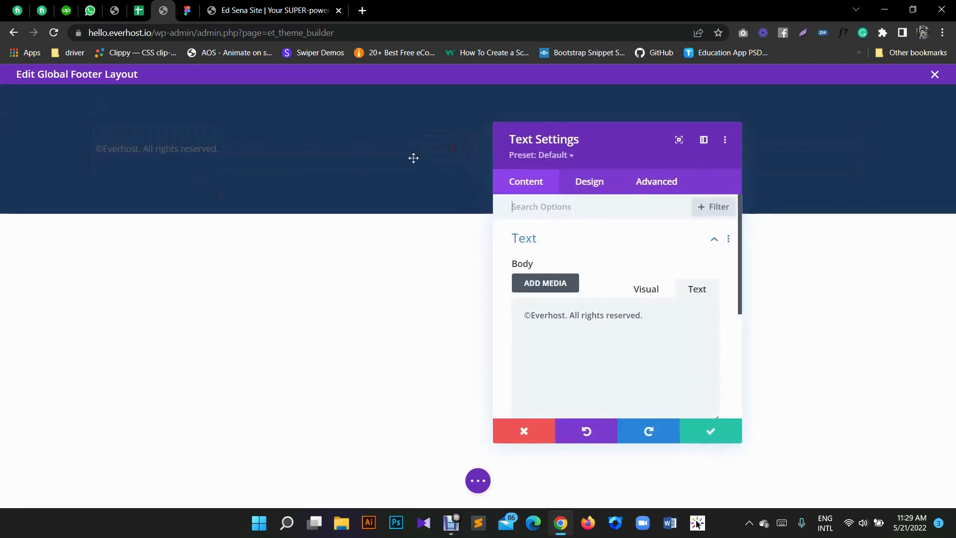
pyautogui.click(589, 182)
pyautogui.click(524, 237)
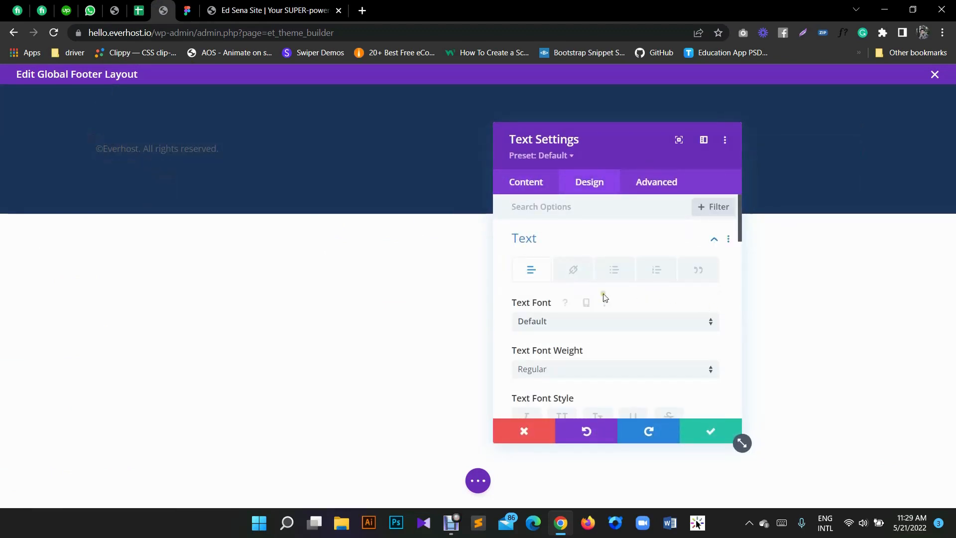
pyautogui.click(546, 324)
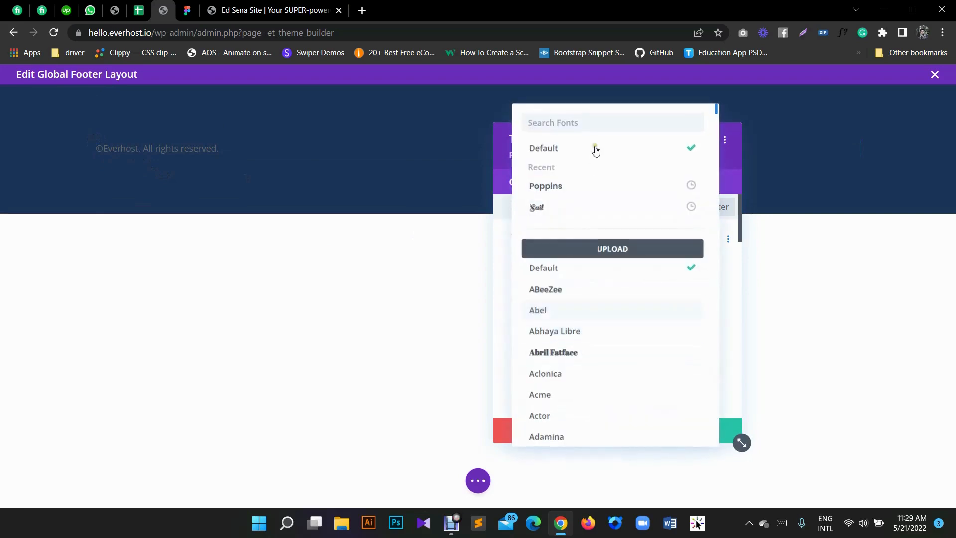
pyautogui.click(566, 186)
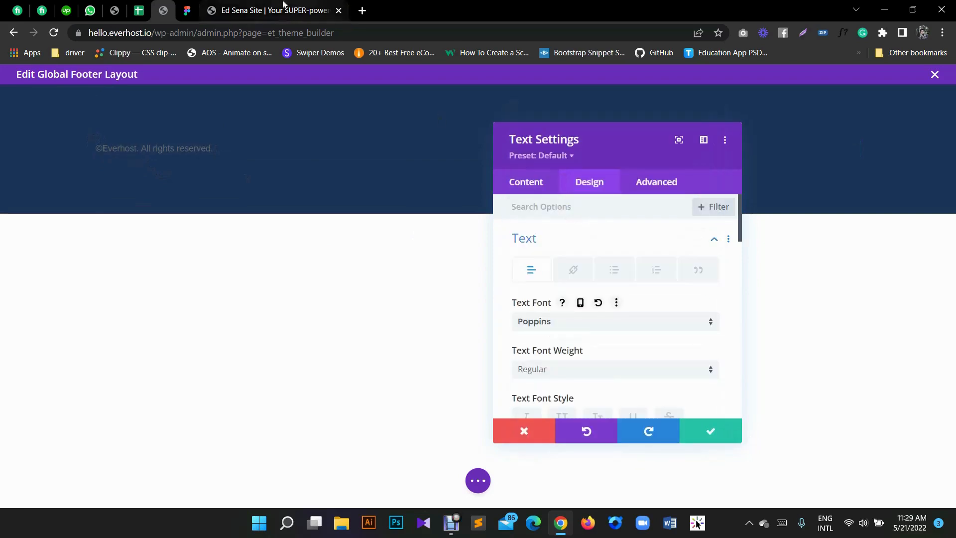
# Step: Inspect the copyright text's typography in the Figma design and copy its colour declaration
pyautogui.click(269, 10)
pyautogui.click(187, 11)
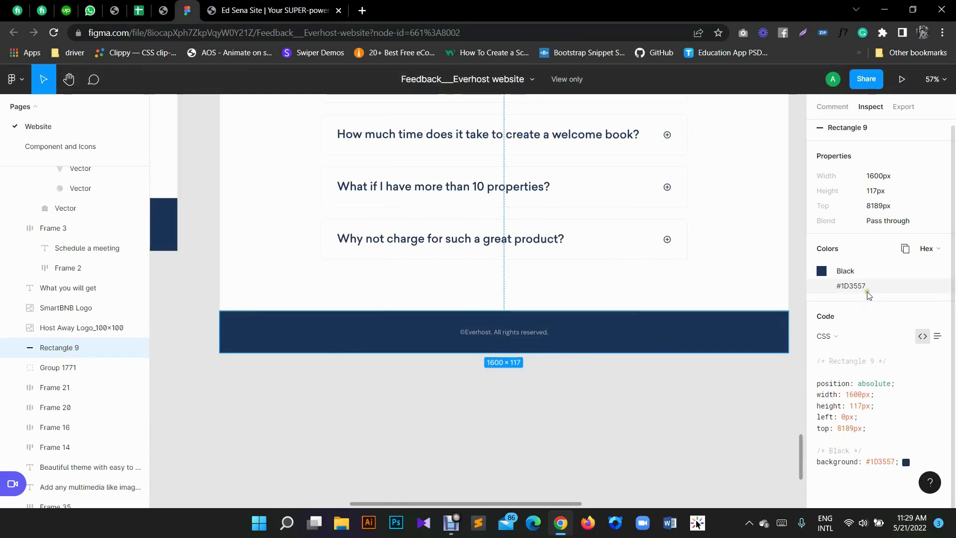
pyautogui.click(500, 333)
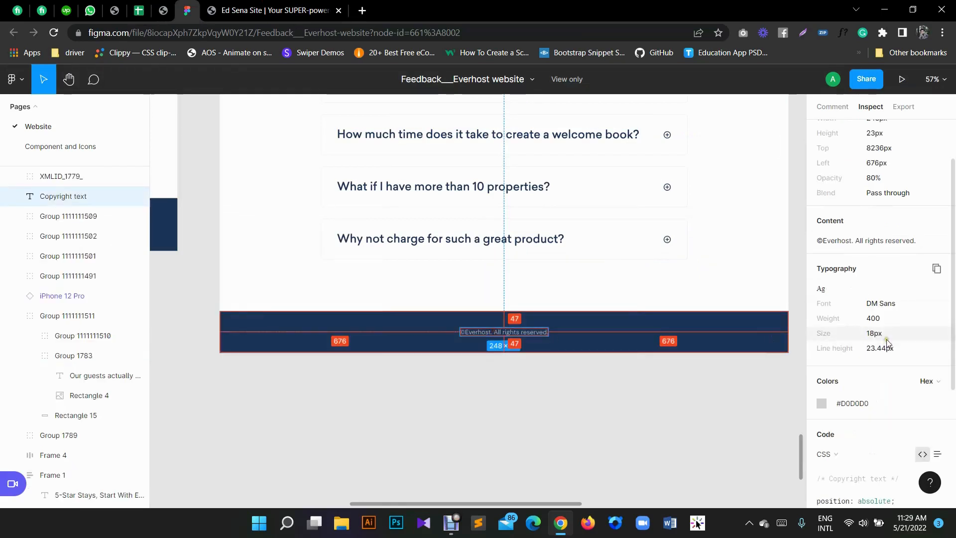
pyautogui.scroll(-2, 885, 373)
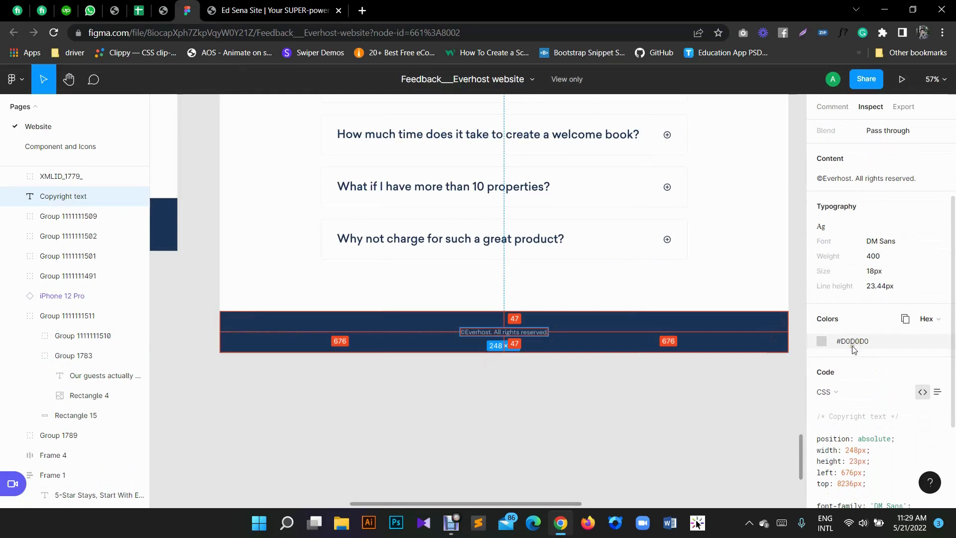
pyautogui.click(905, 319)
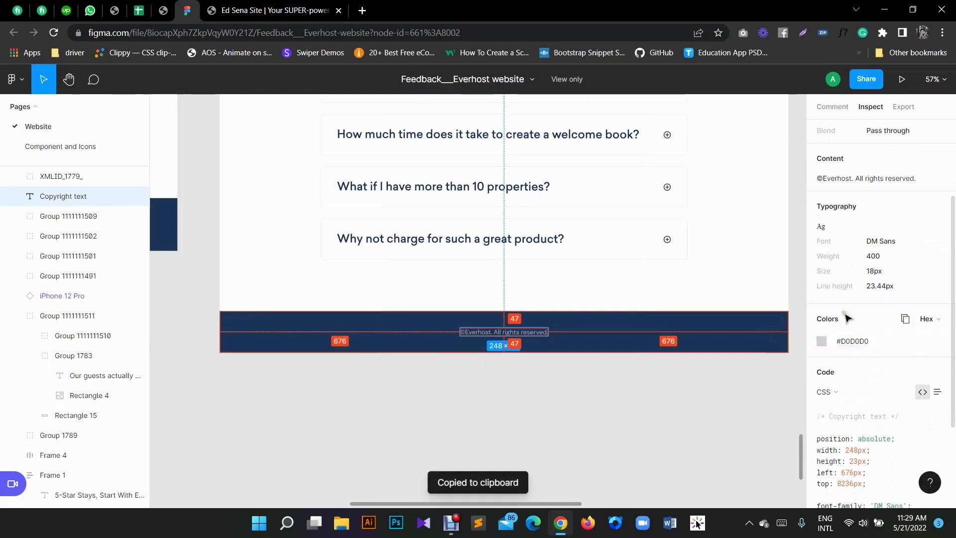
# Step: Open the Text module's custom text colour for editing, try the copied colour declaration, and clear the value
pyautogui.click(163, 10)
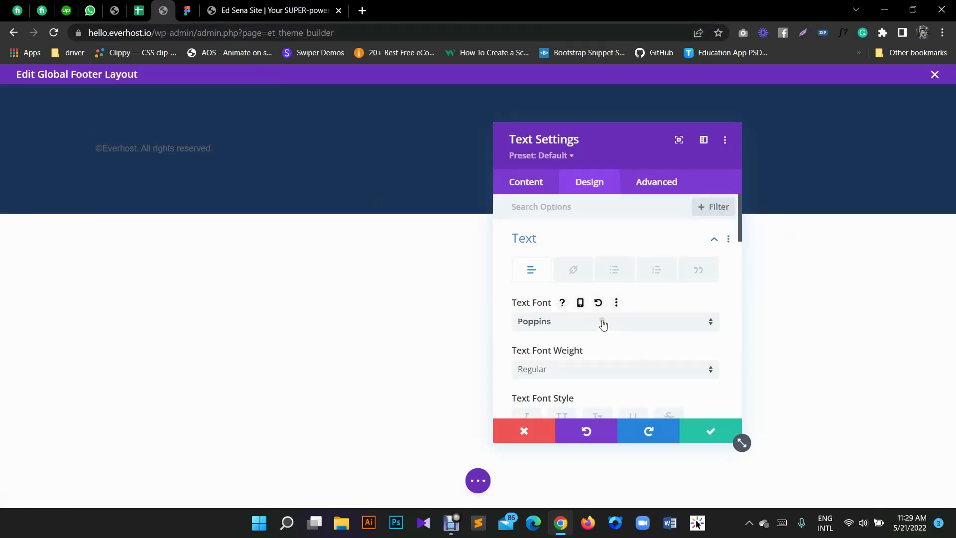
pyautogui.scroll(-3, 609, 321)
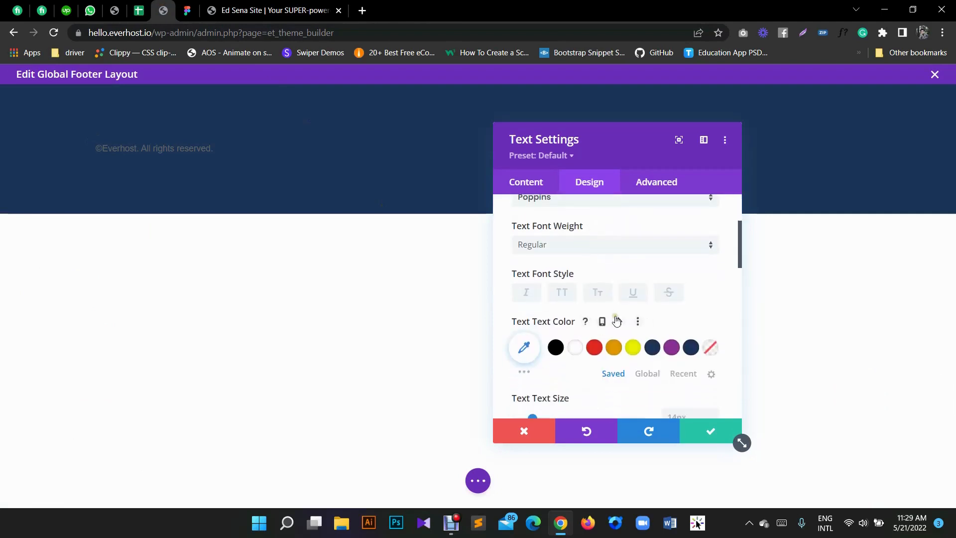
pyautogui.scroll(-1, 616, 321)
pyautogui.click(524, 286)
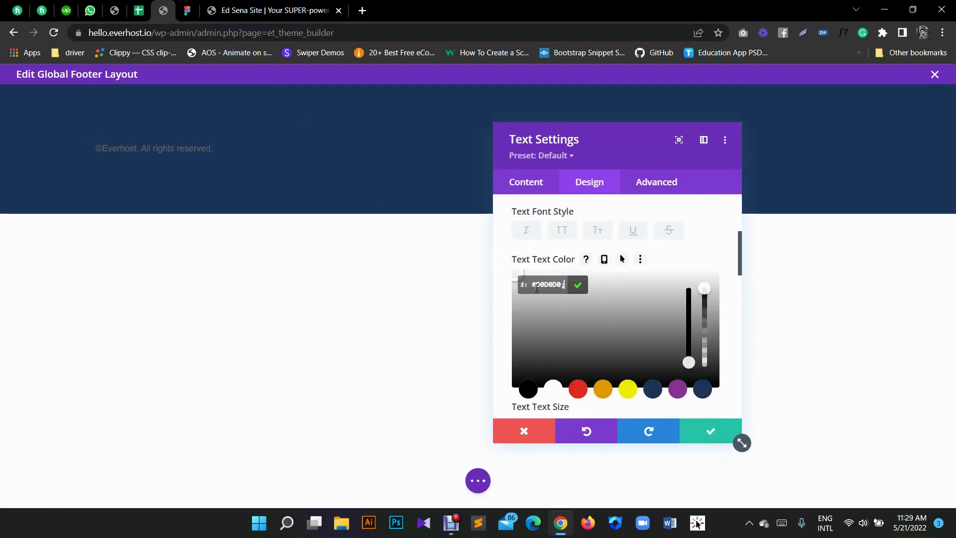
pyautogui.hotkey('ctrl', 'a')
pyautogui.press('BackSpace')
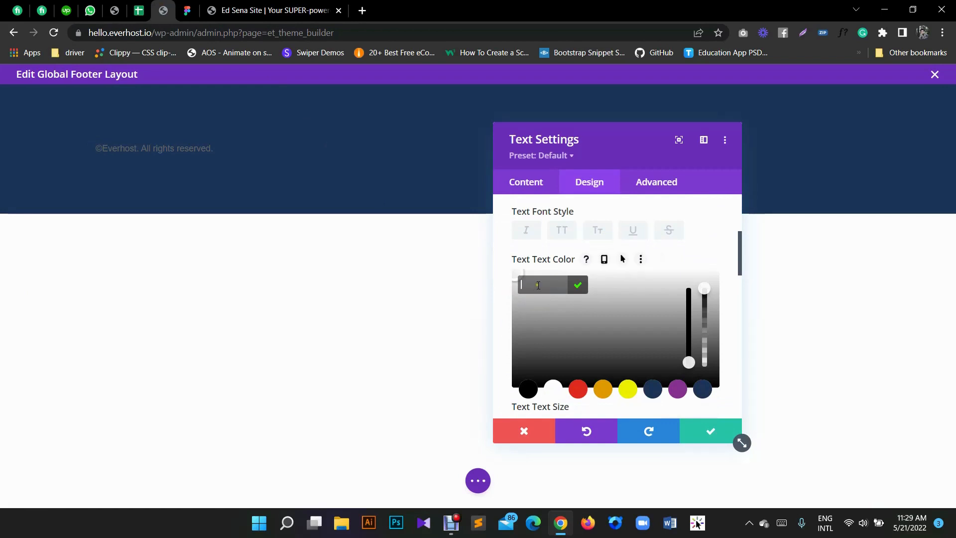
# Step: Copy the hex value D0D0D0 from the Figma copyright text and apply it as the Text module's text colour
pyautogui.click(187, 10)
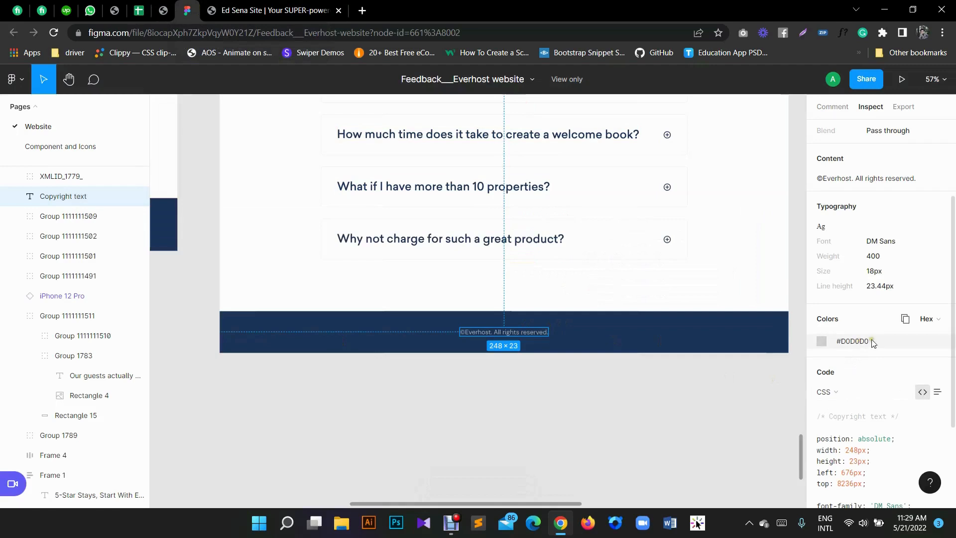
pyautogui.moveTo(852, 345); pyautogui.dragTo(842, 345)
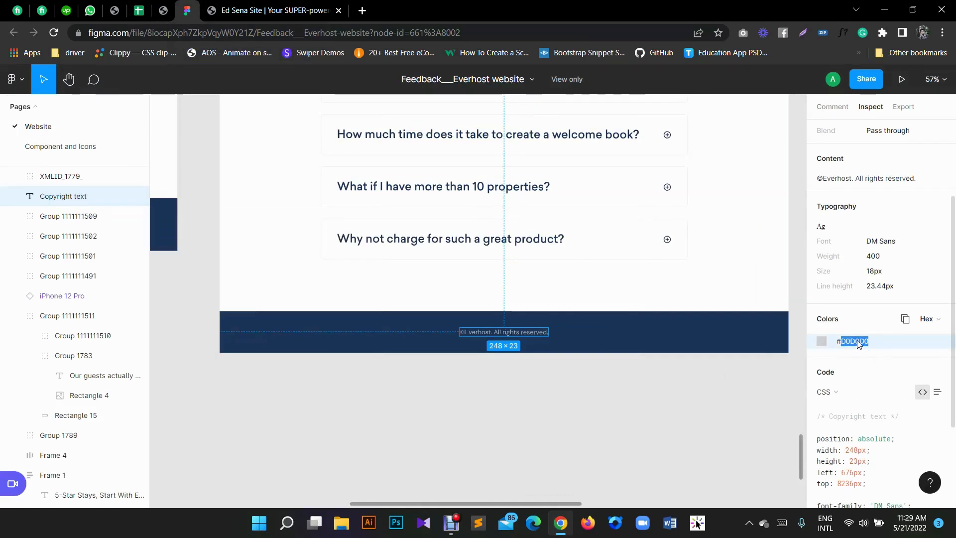
pyautogui.click(164, 11)
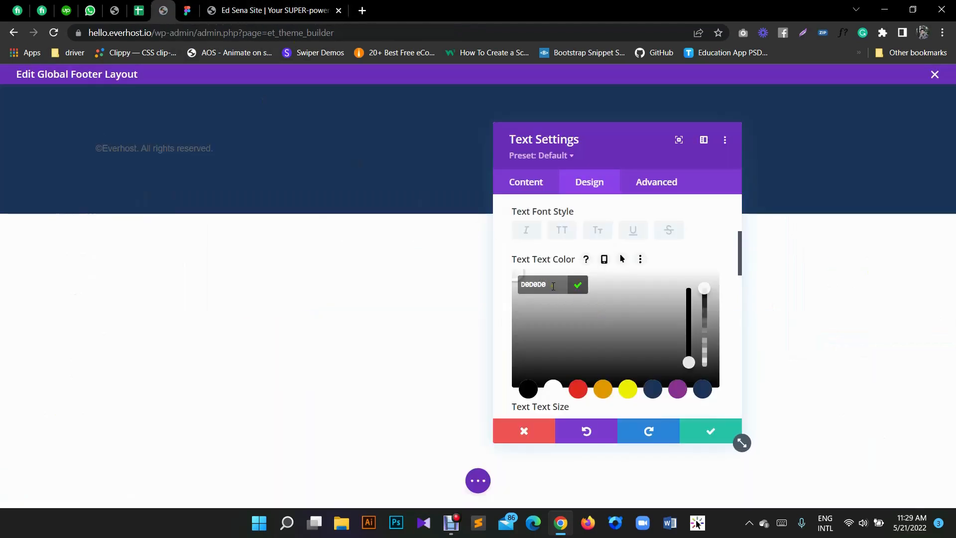
pyautogui.click(575, 284)
# Step: Set the copyright text's size to 18px
pyautogui.scroll(-2, 581, 303)
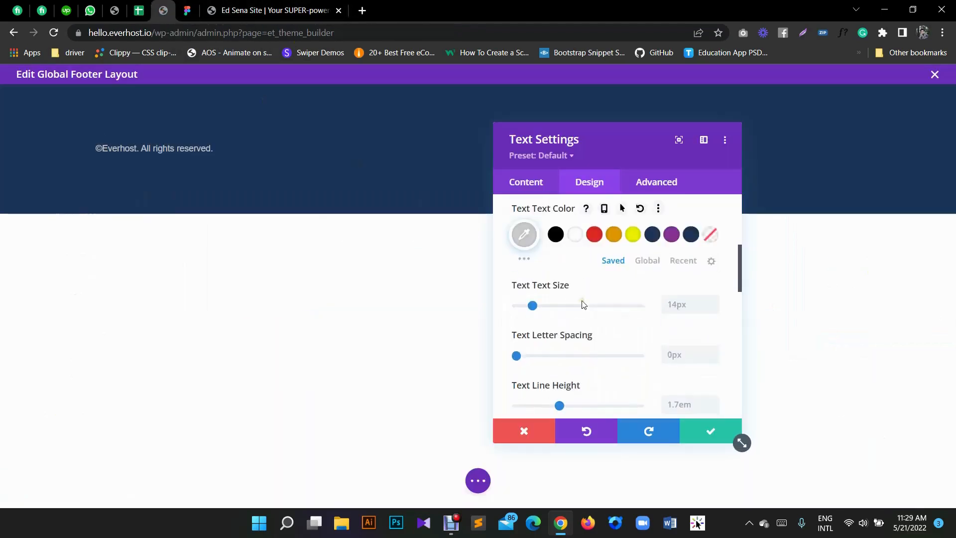
pyautogui.click(676, 295)
pyautogui.write('18')
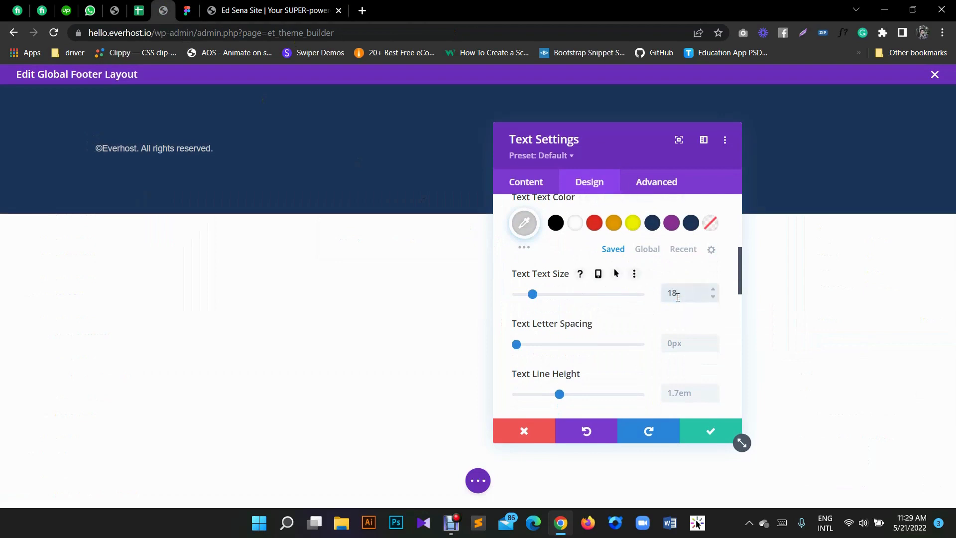
pyautogui.write('px')
# Step: Centre-align the copyright text and save the Text module settings
pyautogui.scroll(-1, 654, 333)
pyautogui.click(679, 287)
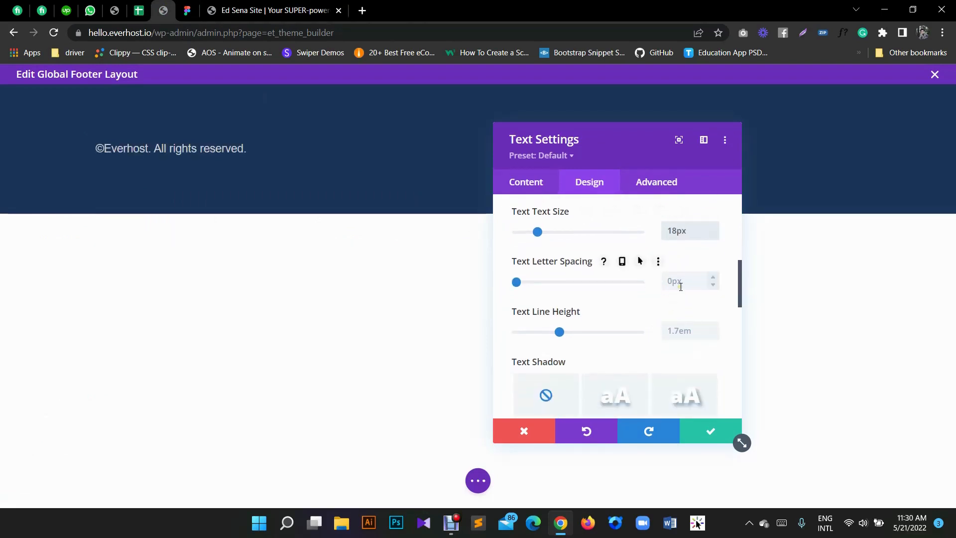
pyautogui.scroll(-1, 679, 293)
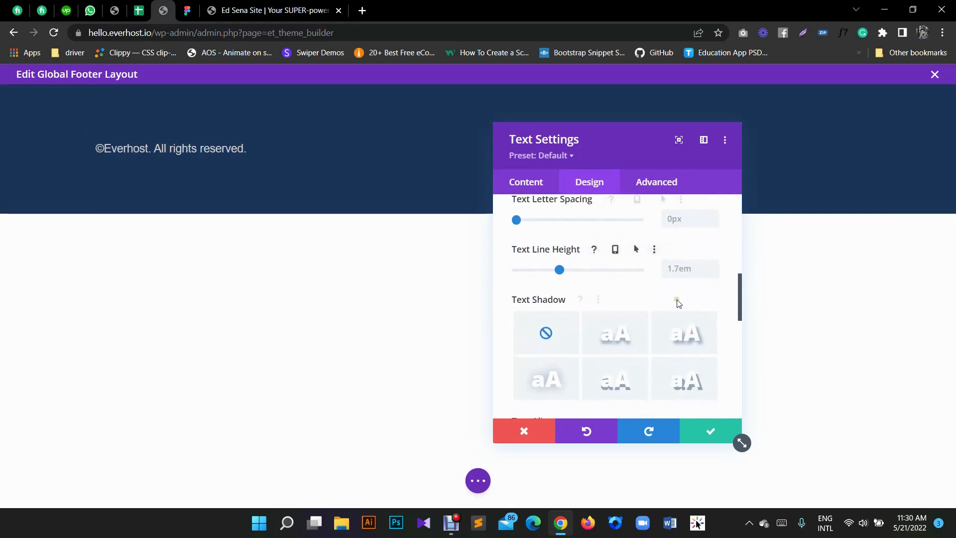
pyautogui.scroll(-1, 677, 304)
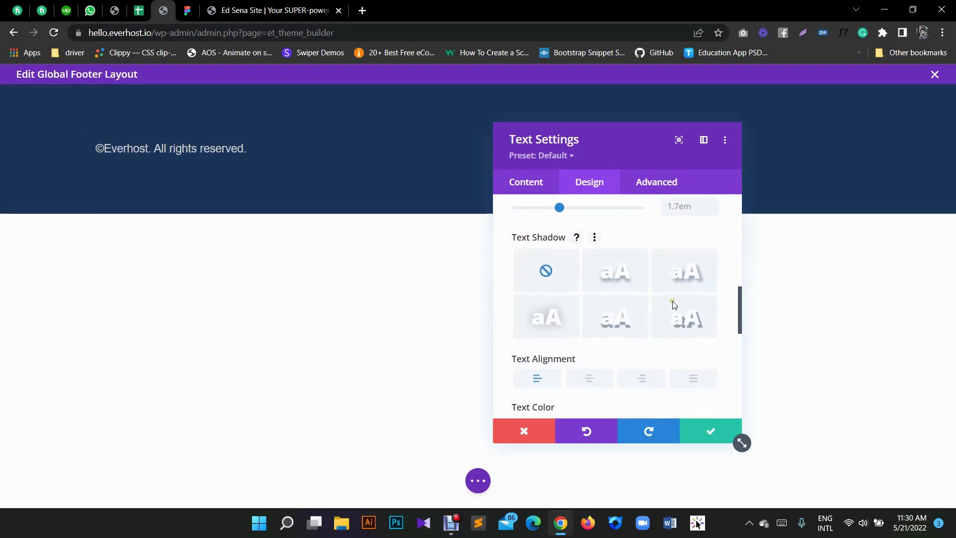
pyautogui.click(589, 378)
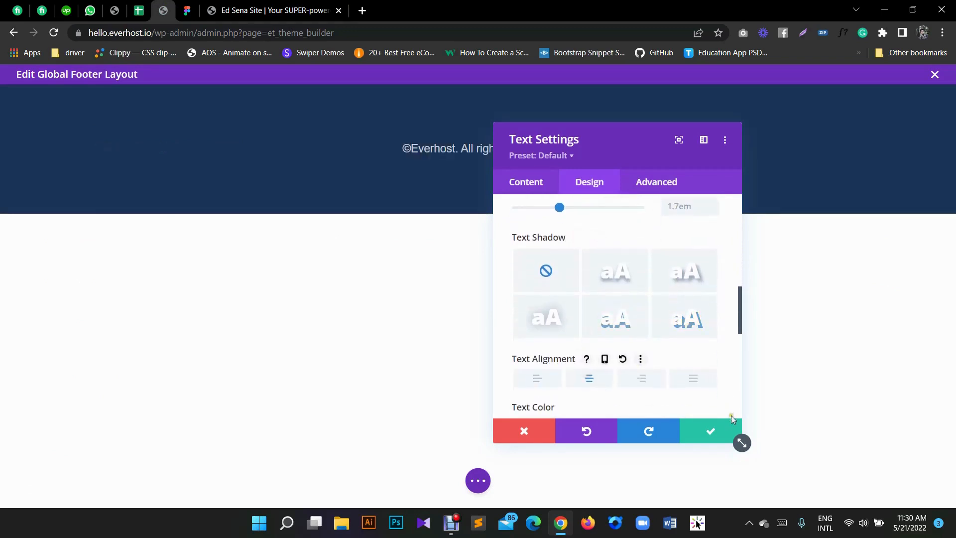
pyautogui.click(710, 431)
# Step: Inspect the footer background rectangle's size and spacing in the Figma design
pyautogui.click(296, 6)
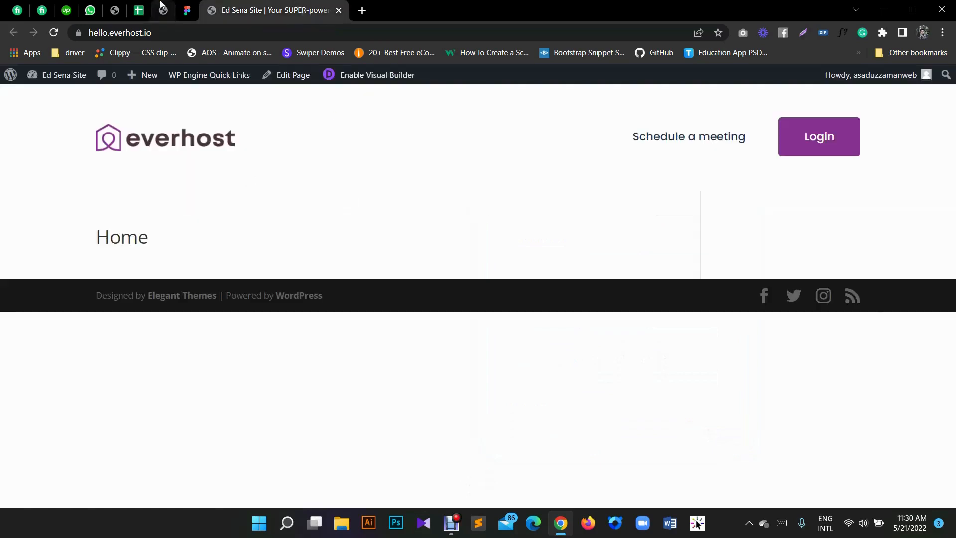
pyautogui.click(187, 10)
pyautogui.click(337, 318)
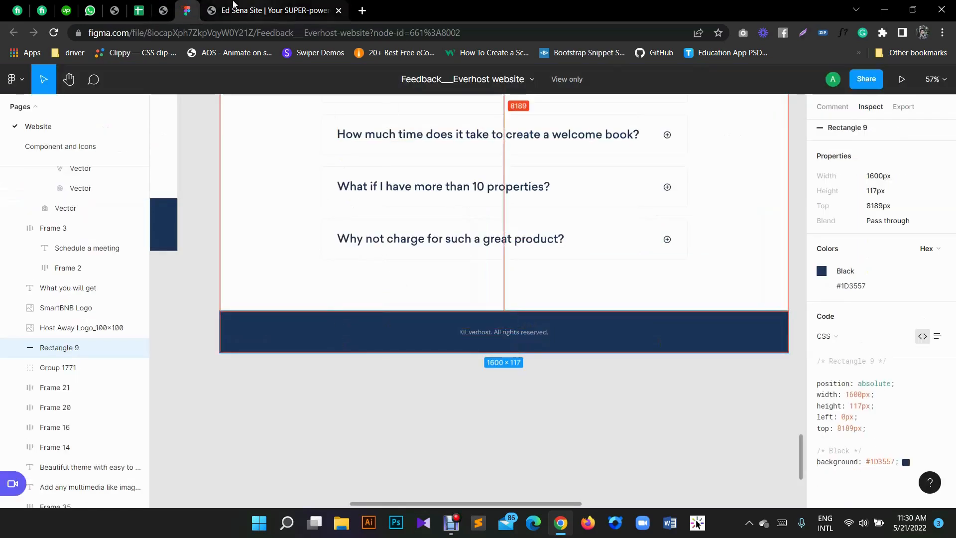
# Step: Set the footer section's top and bottom padding to 47px and save the section settings
pyautogui.click(163, 10)
pyautogui.click(29, 98)
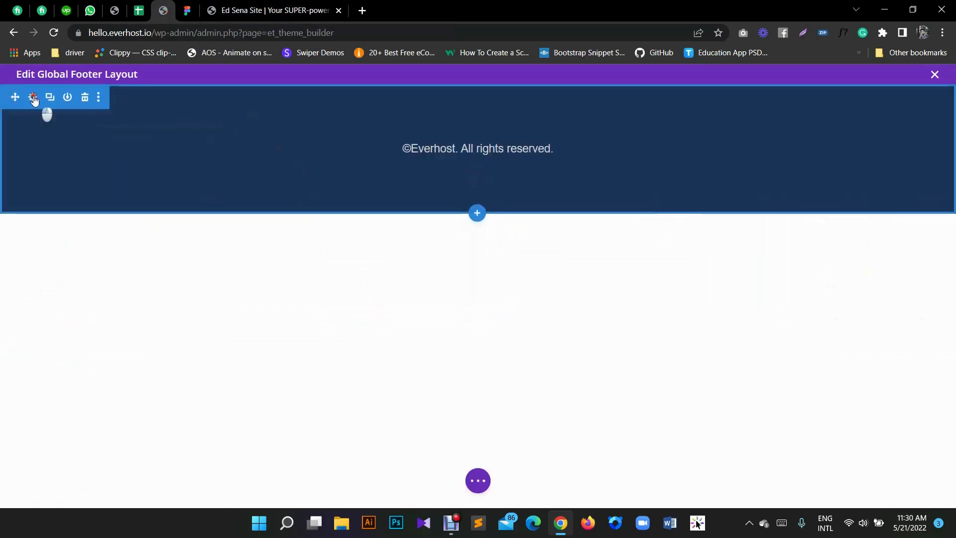
pyautogui.click(558, 277)
pyautogui.click(580, 190)
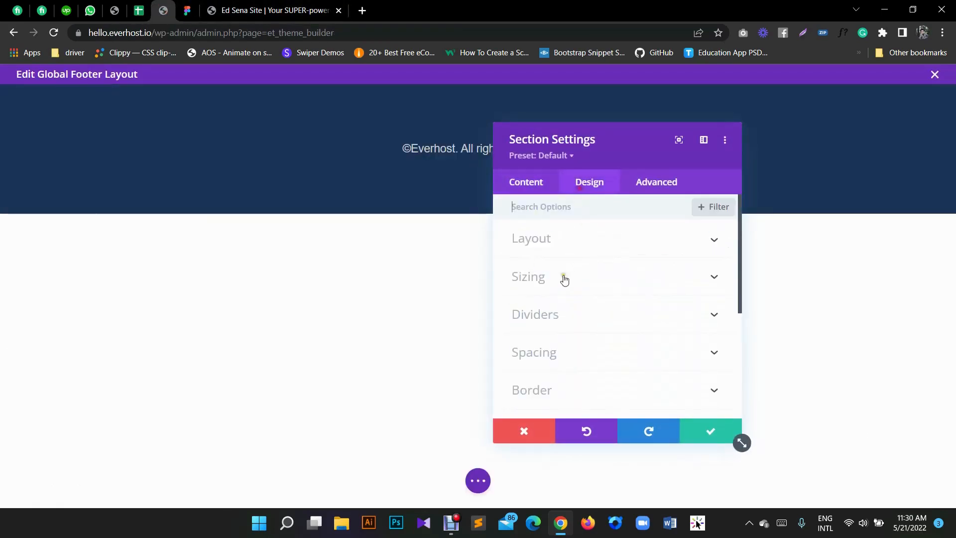
pyautogui.click(537, 352)
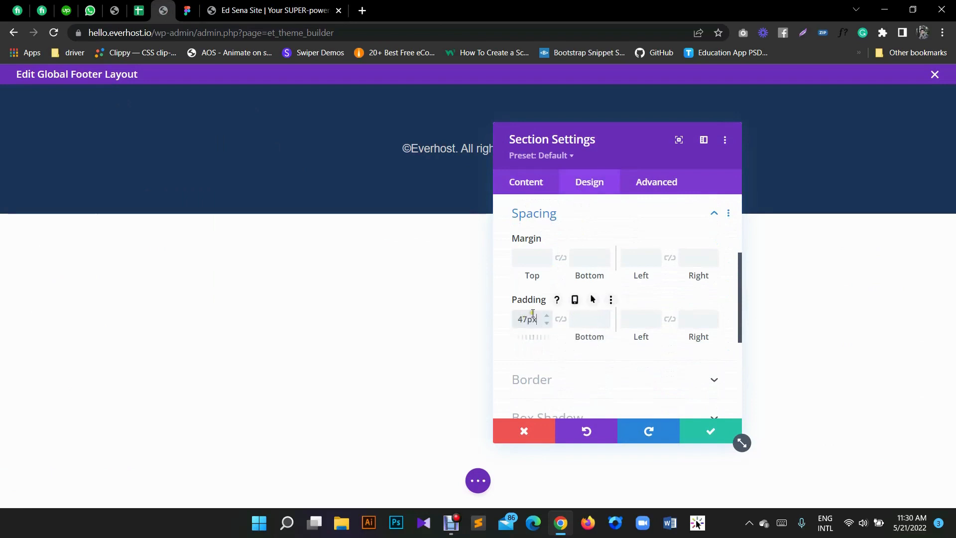
pyautogui.click(560, 320)
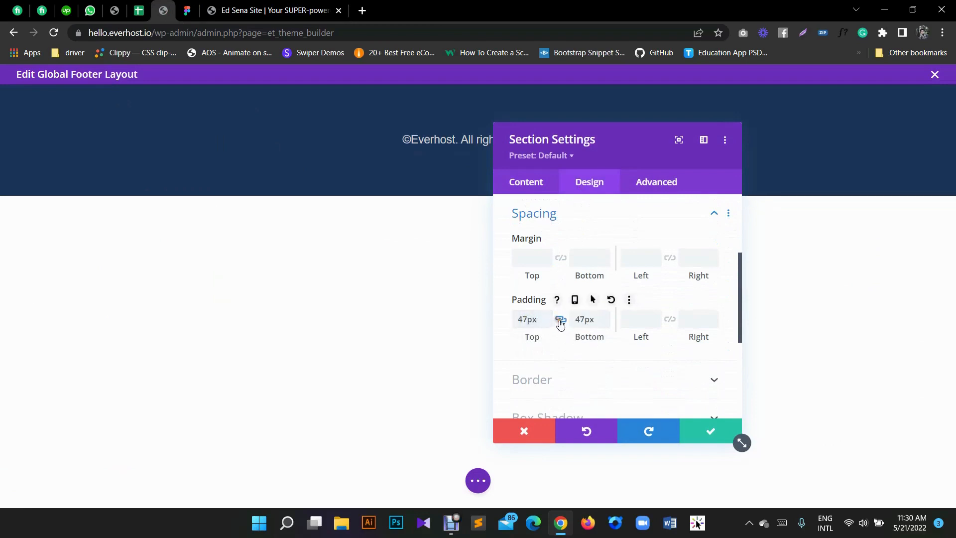
pyautogui.click(698, 437)
# Step: Compare the height of the built footer with the footer rectangle in the Figma design
pyautogui.click(294, 7)
pyautogui.click(188, 10)
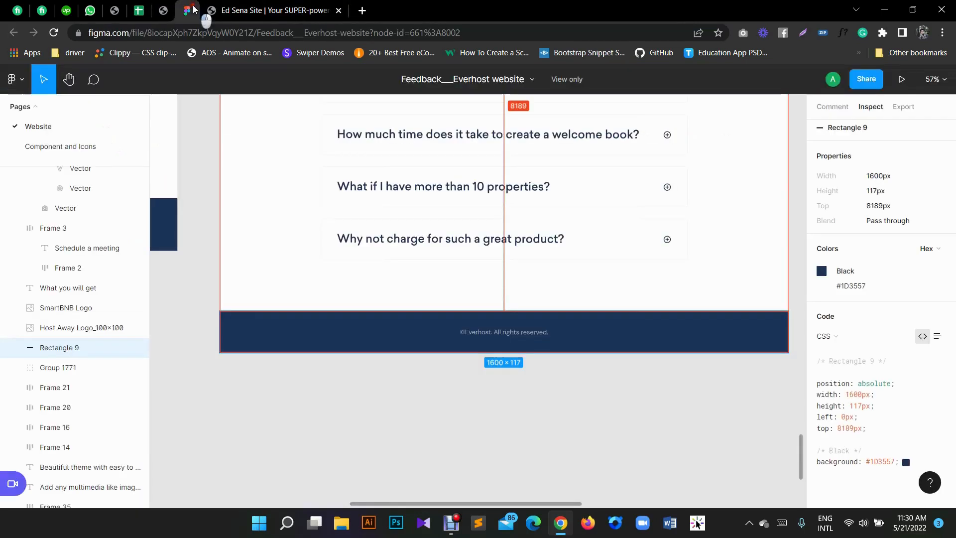
pyautogui.click(164, 10)
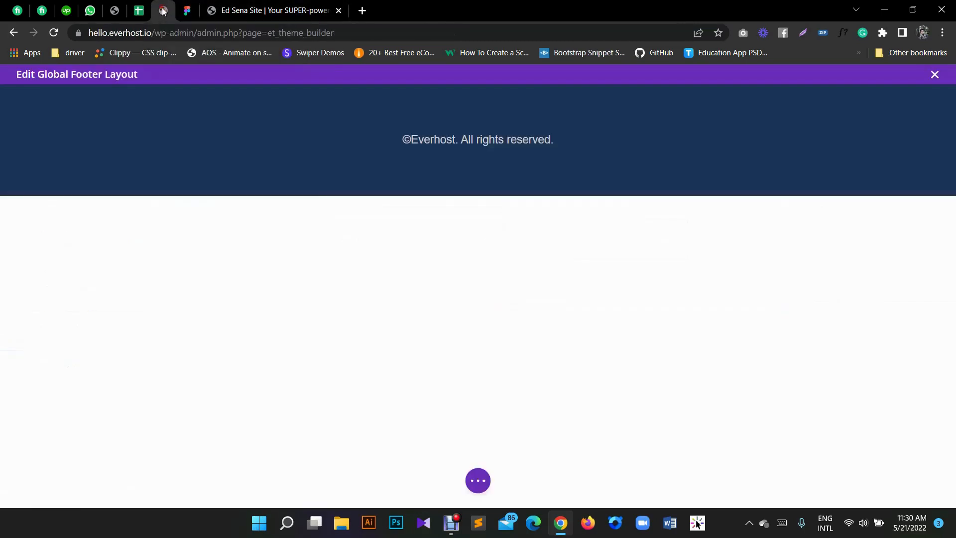
pyautogui.click(188, 10)
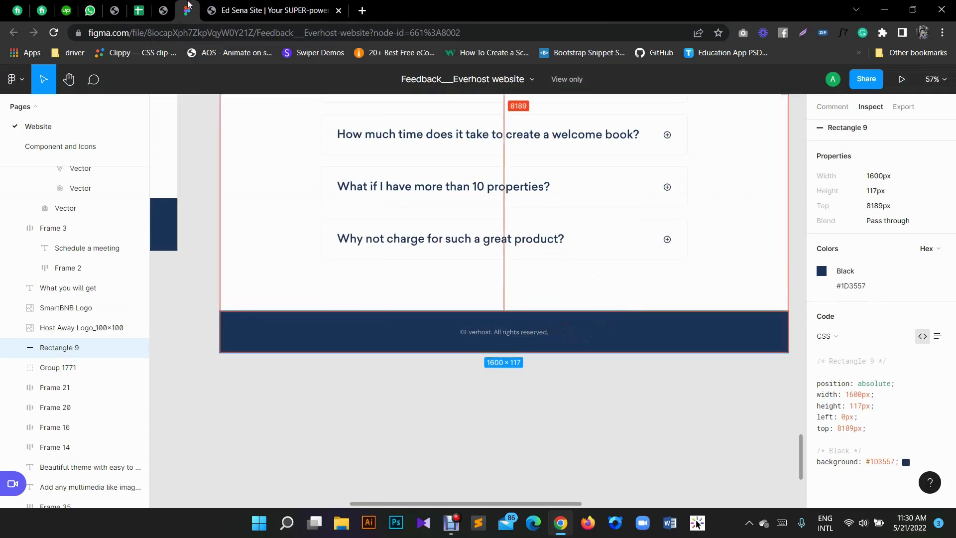
# Step: Set the footer row's top and bottom padding to 0px and save the row settings
pyautogui.click(163, 10)
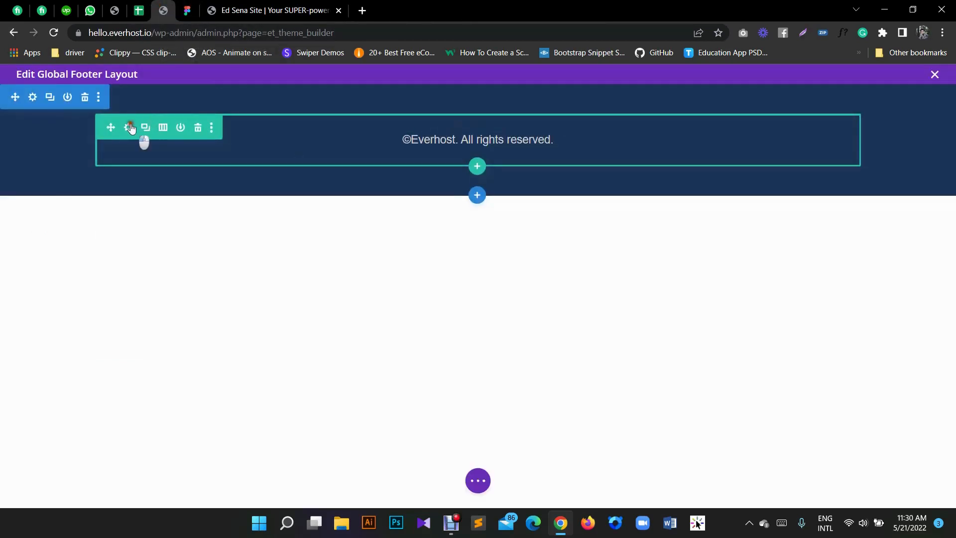
pyautogui.click(130, 127)
pyautogui.click(580, 183)
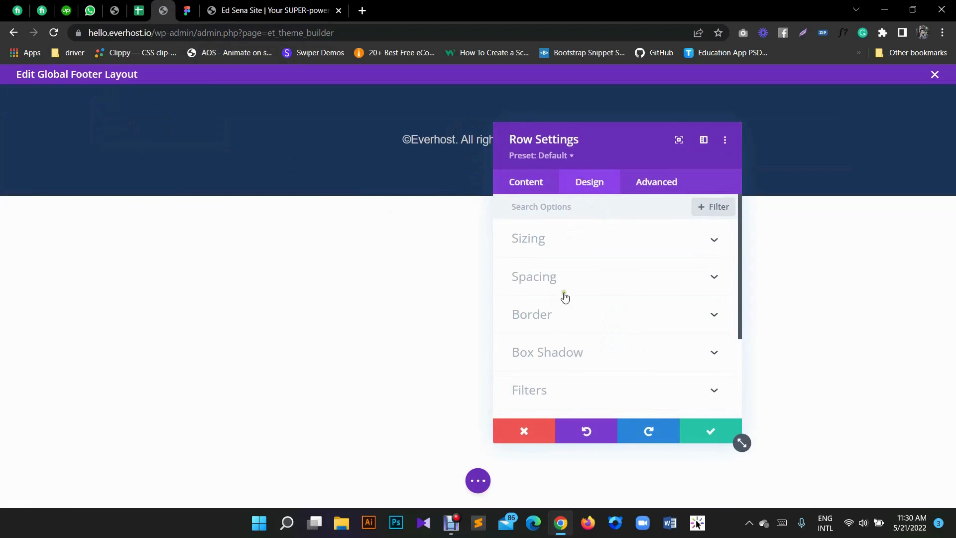
pyautogui.click(564, 295)
pyautogui.click(549, 325)
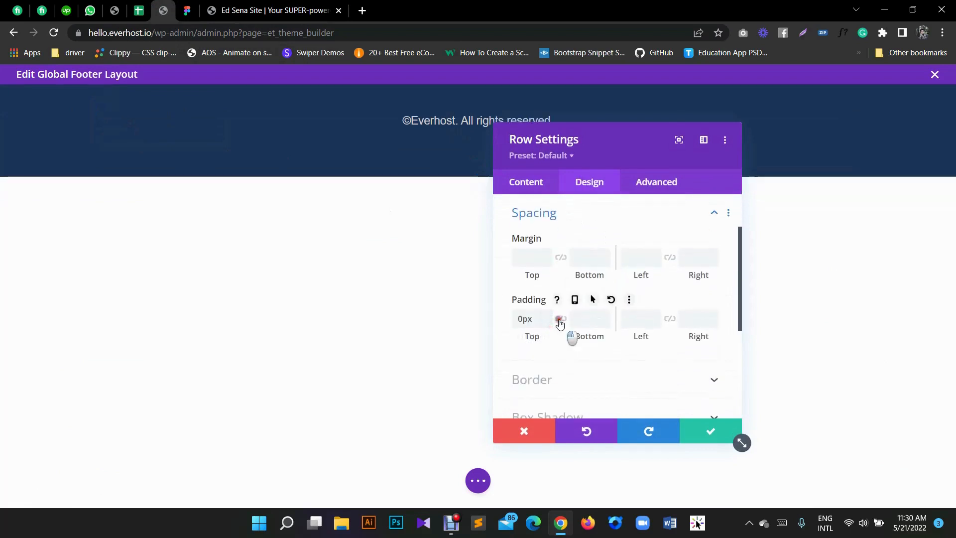
pyautogui.click(563, 320)
pyautogui.click(704, 436)
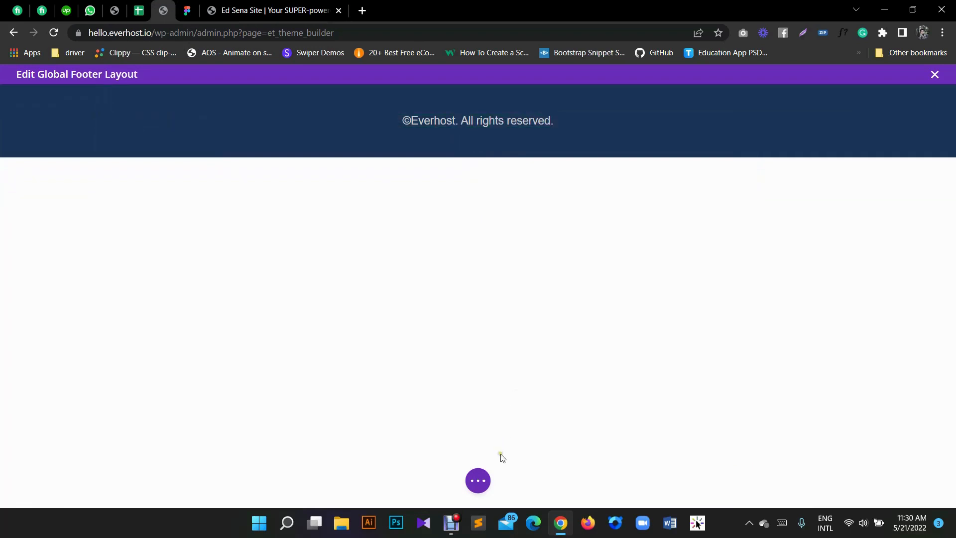
# Step: Save the footer layout and preview it in tablet and phone views before returning to desktop view
pyautogui.click(478, 481)
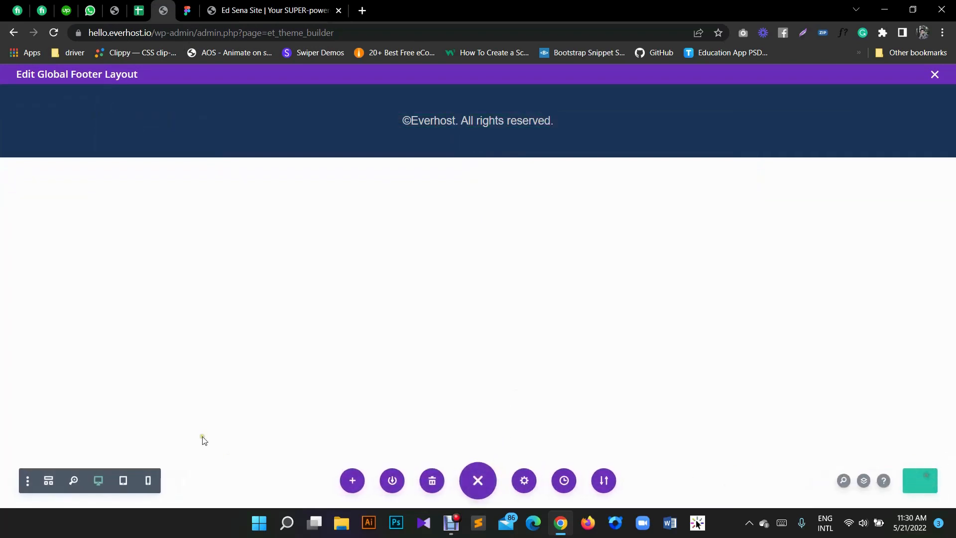
pyautogui.click(122, 481)
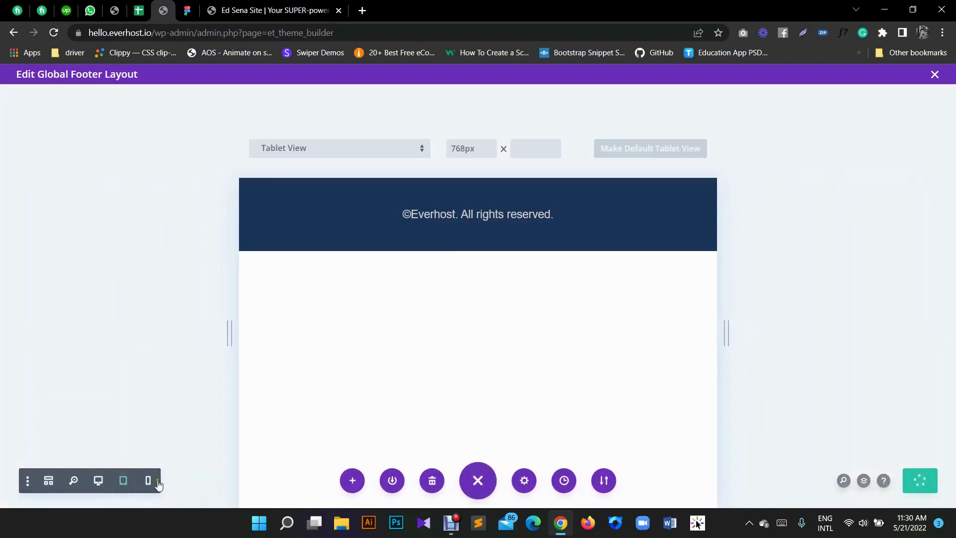
pyautogui.click(150, 483)
pyautogui.click(99, 480)
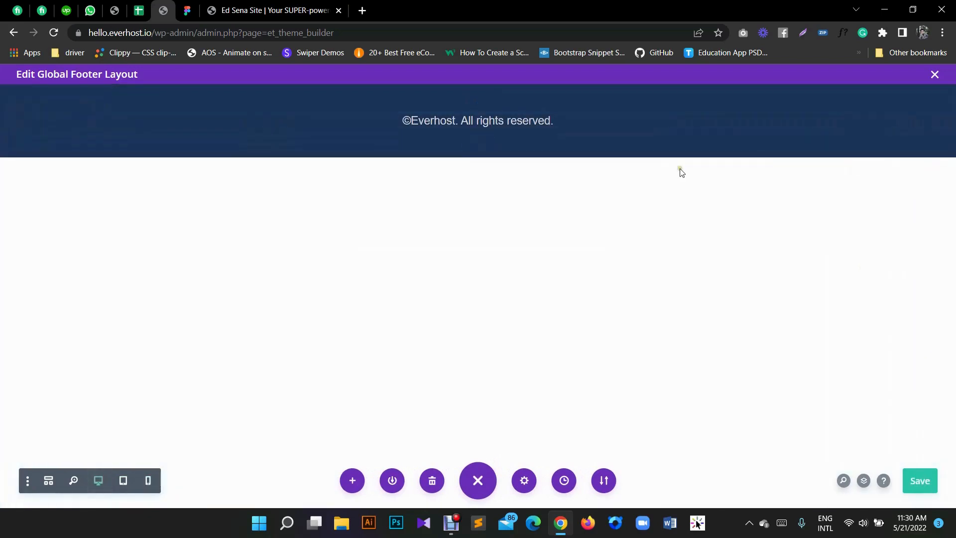
# Step: Open the footer copyright text's settings and search Google in a new tab for "copywrite year html code"
pyautogui.click(455, 121)
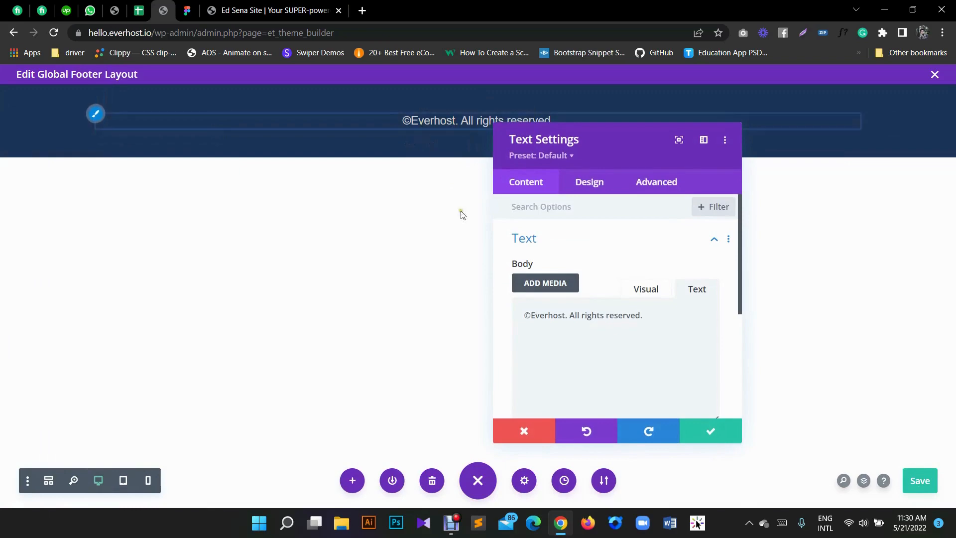
pyautogui.click(362, 11)
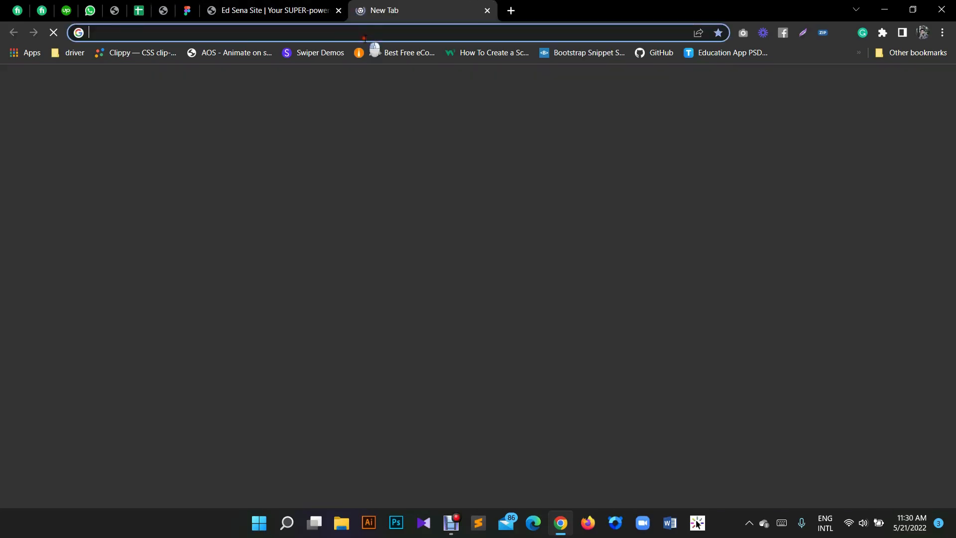
pyautogui.click(365, 35)
pyautogui.write('copy')
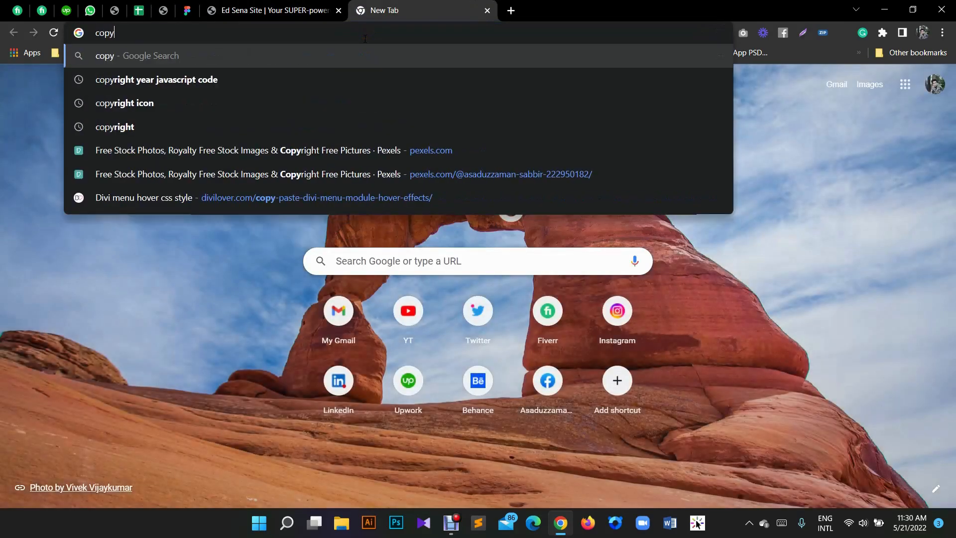
pyautogui.write('write year html')
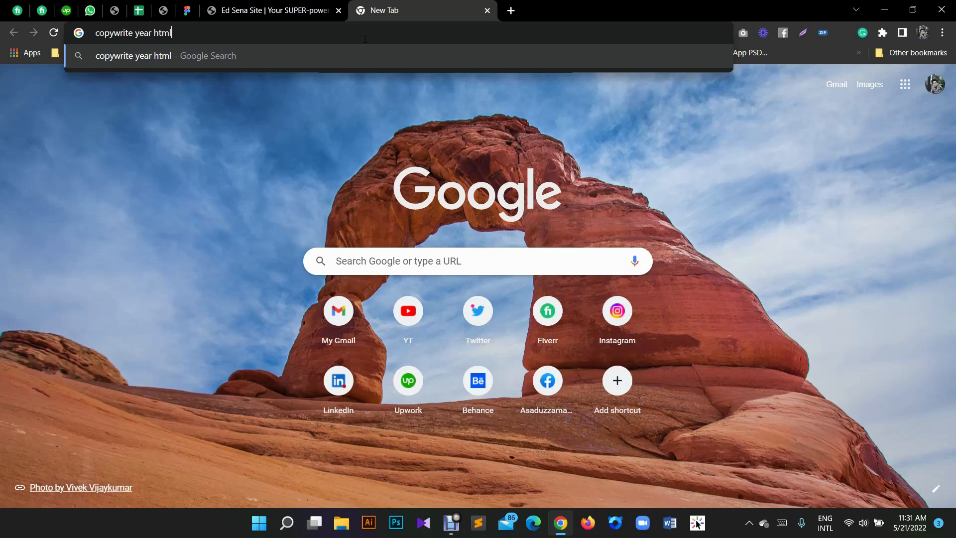
pyautogui.write('code')
pyautogui.press('Return')
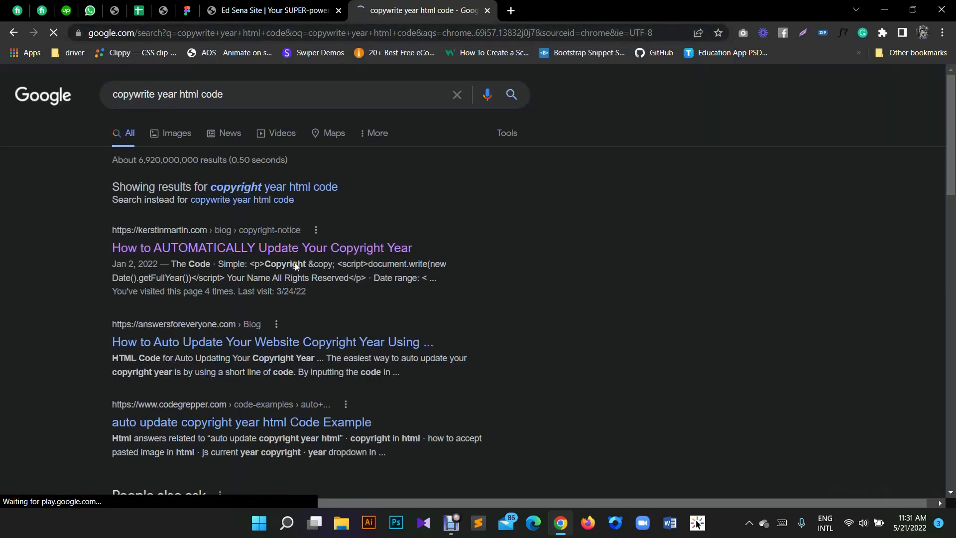
# Step: Open the article "How to AUTOMATICALLY Update Your Copyright Year" in a new tab and copy its Simple HTML snippet
pyautogui.rightClick(305, 248)
pyautogui.click(319, 256)
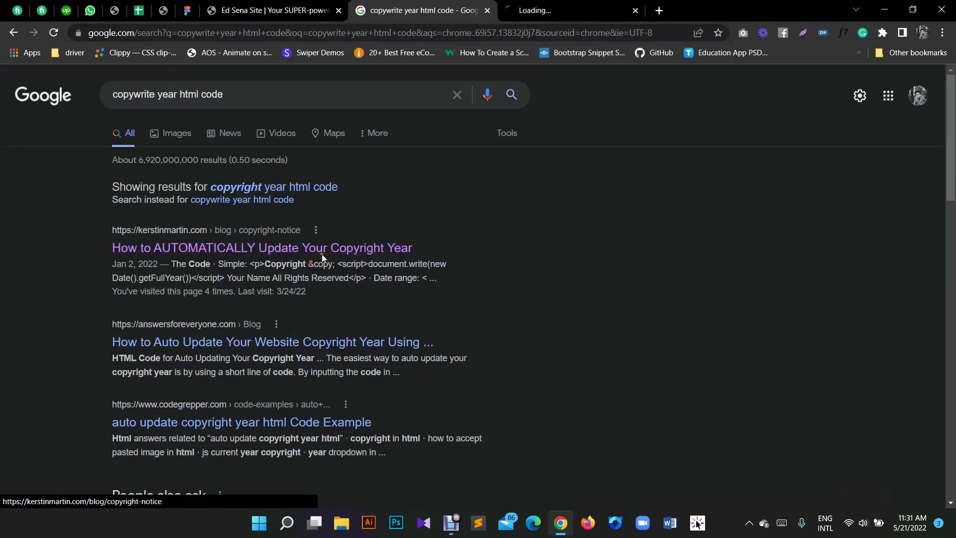
pyautogui.click(531, 13)
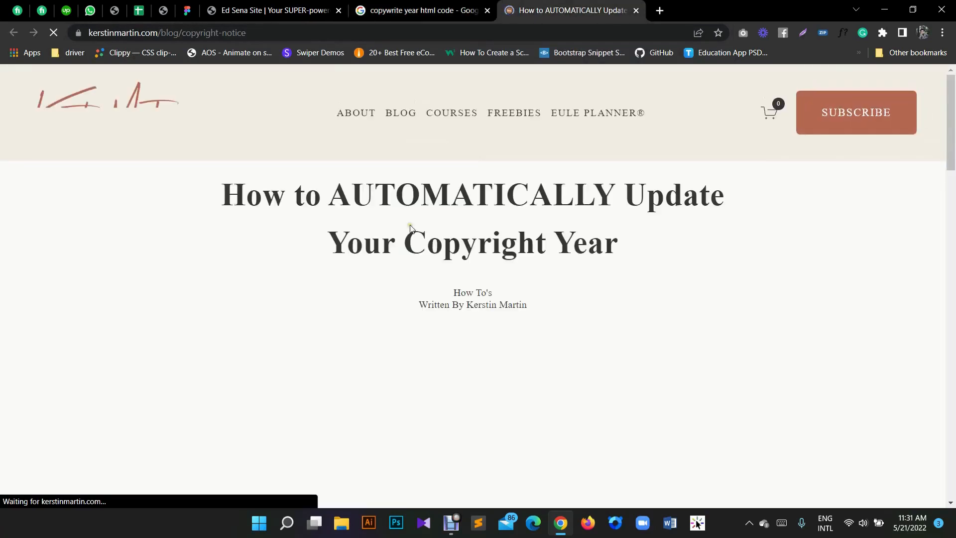
pyautogui.scroll(-3, 417, 230)
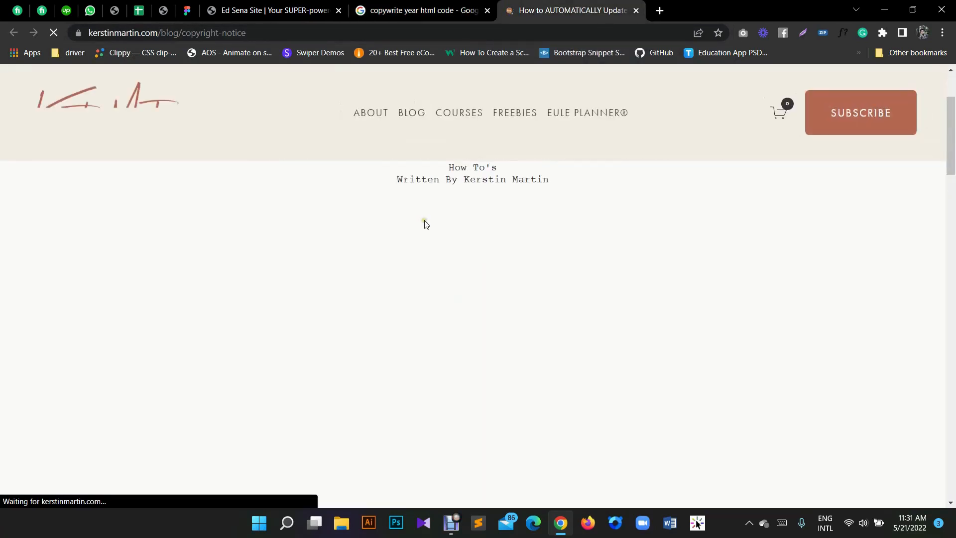
pyautogui.scroll(-4, 469, 230)
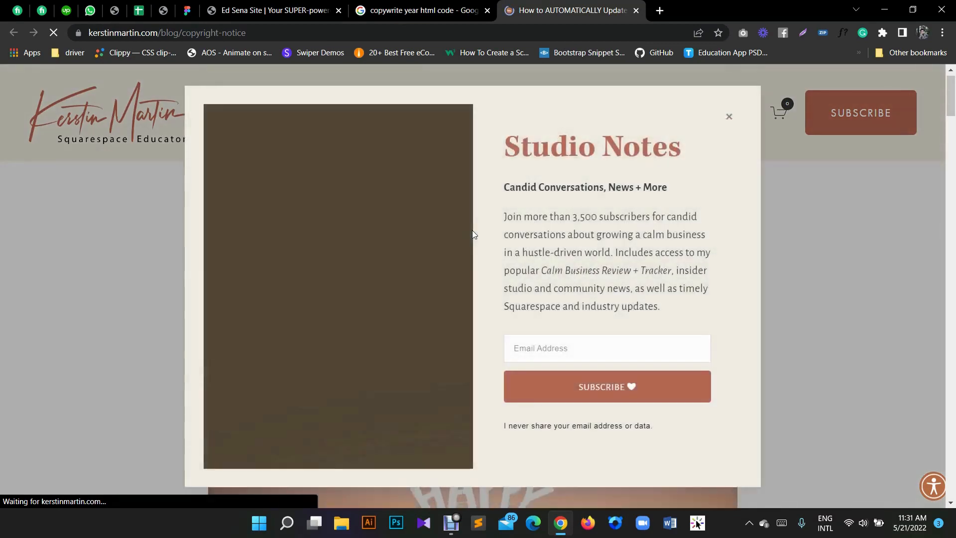
pyautogui.click(731, 116)
pyautogui.scroll(-9, 507, 263)
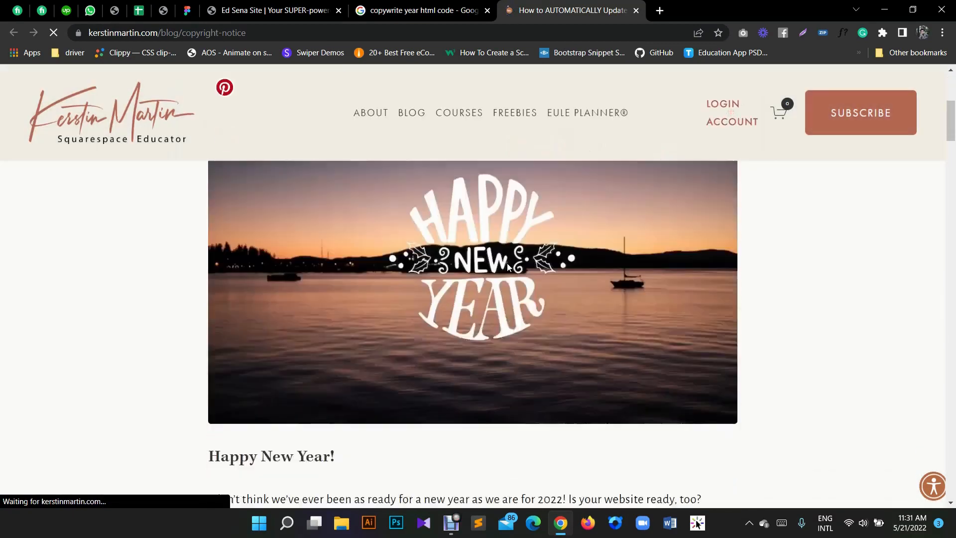
pyautogui.scroll(-6, 508, 271)
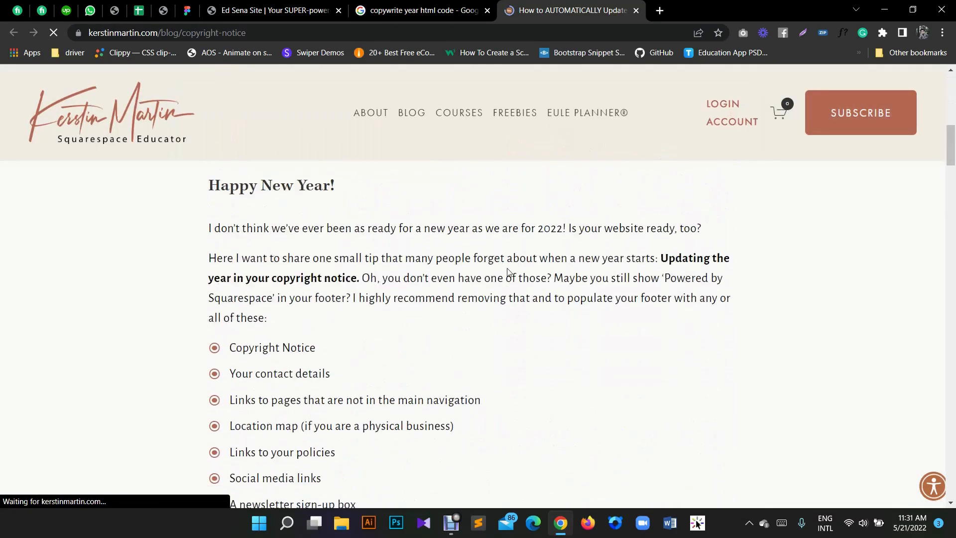
pyautogui.scroll(-3, 508, 272)
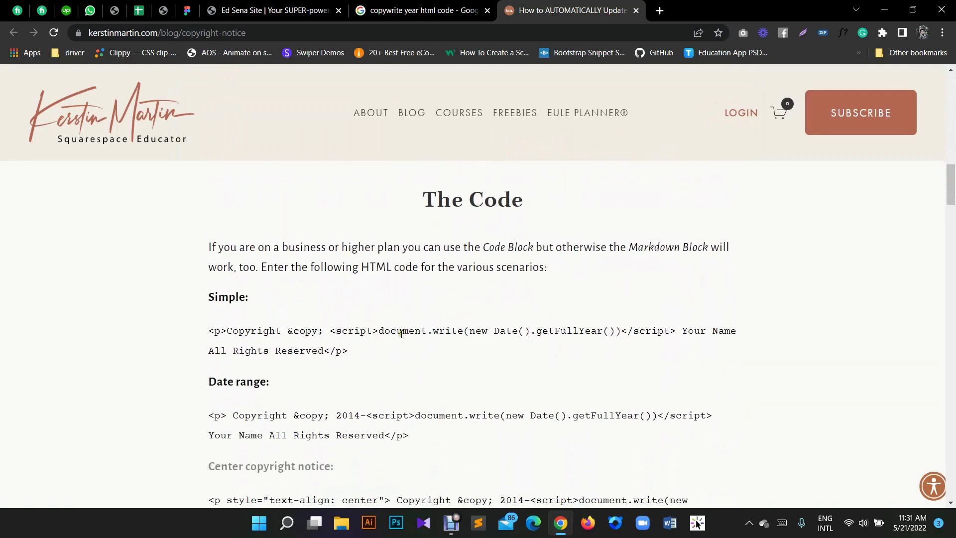
pyautogui.moveTo(361, 353); pyautogui.dragTo(282, 334)
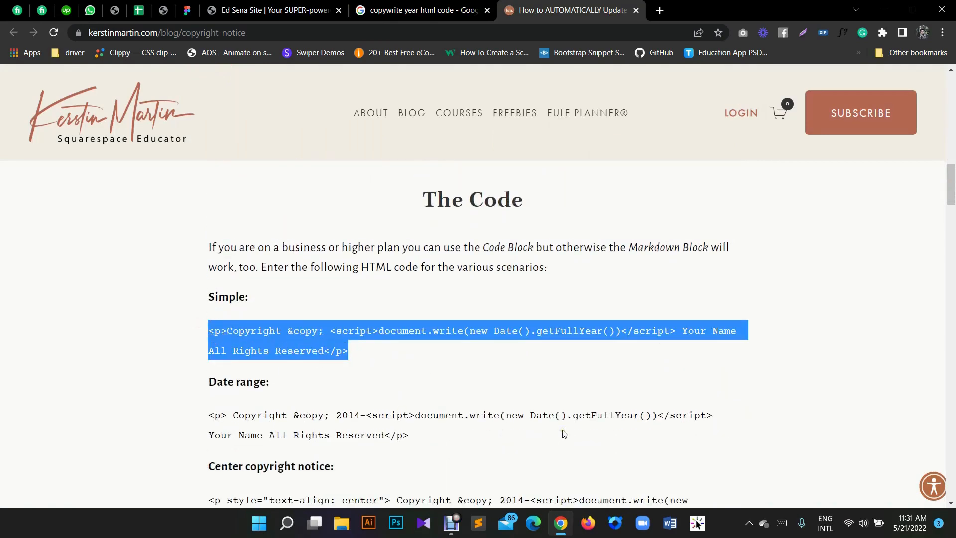
pyautogui.click(638, 429)
# Step: Paste the copied copyright-year script snippet below the existing copyright line in the footer's Text module
pyautogui.click(297, 6)
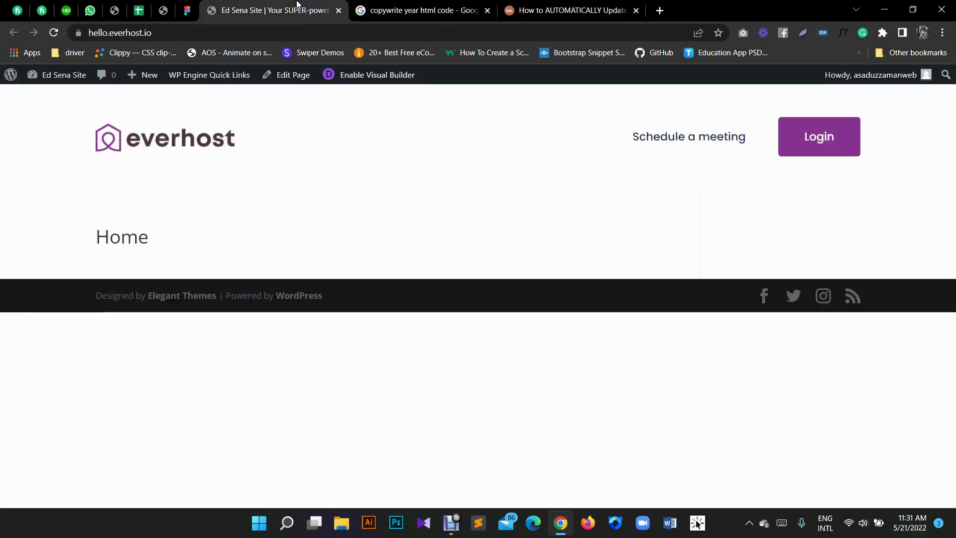
pyautogui.click(188, 10)
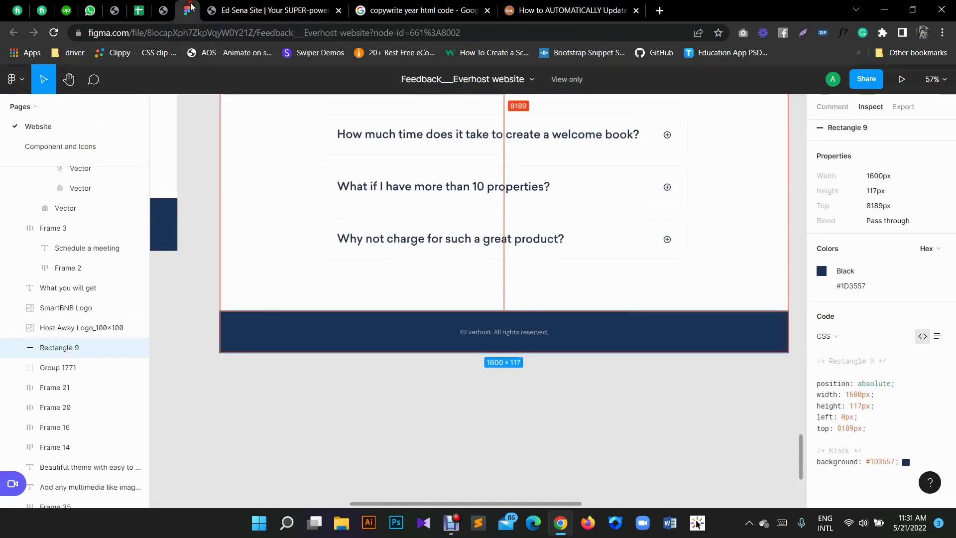
pyautogui.click(163, 10)
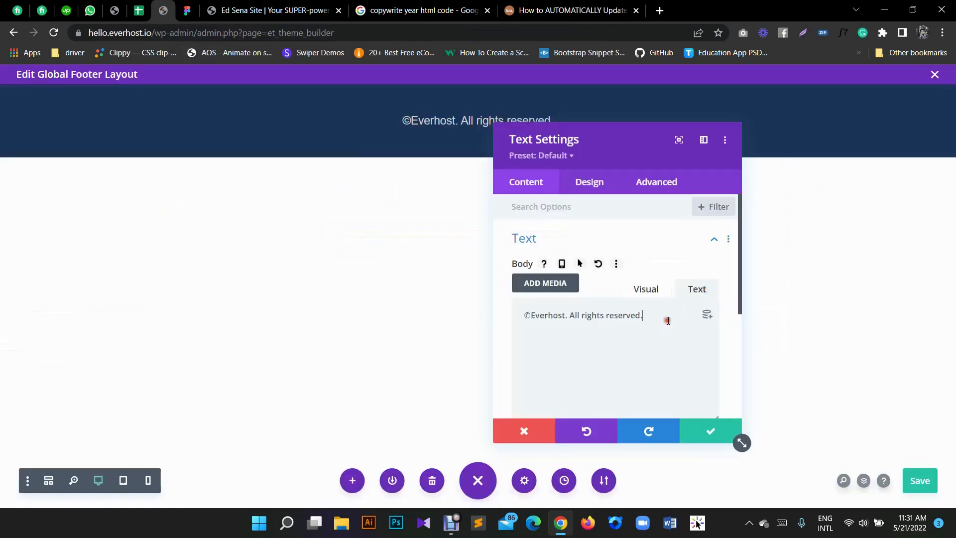
pyautogui.write('<p>Copyright &copy; <script>document.write(new Date().getFullYear())</script> Your Name All Rights Reserved</p>')
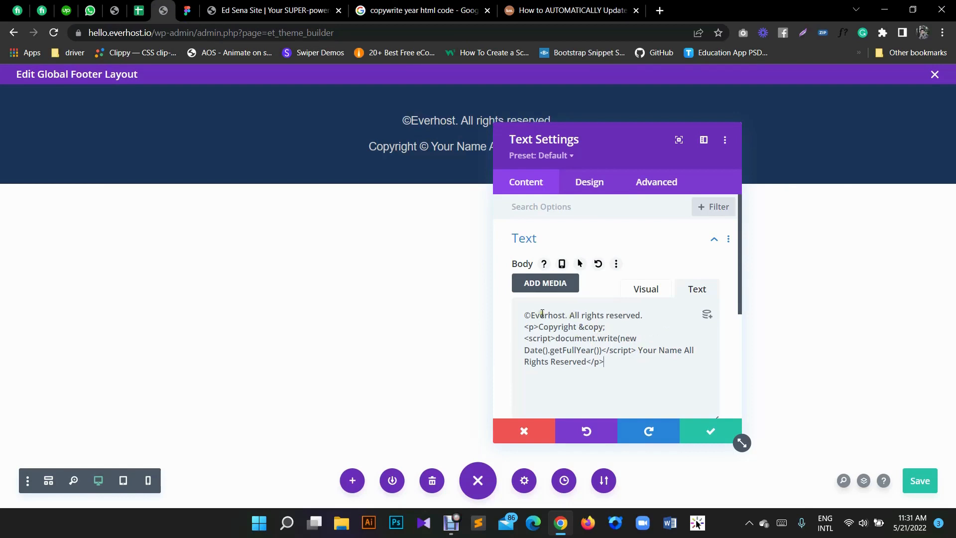
# Step: Move "Everhost. All rights reserved." from the first line into the snippet, replacing "Your Name All Rights Reserved"
pyautogui.moveTo(531, 314); pyautogui.dragTo(669, 321)
pyautogui.hotkey('ctrl', 'c')
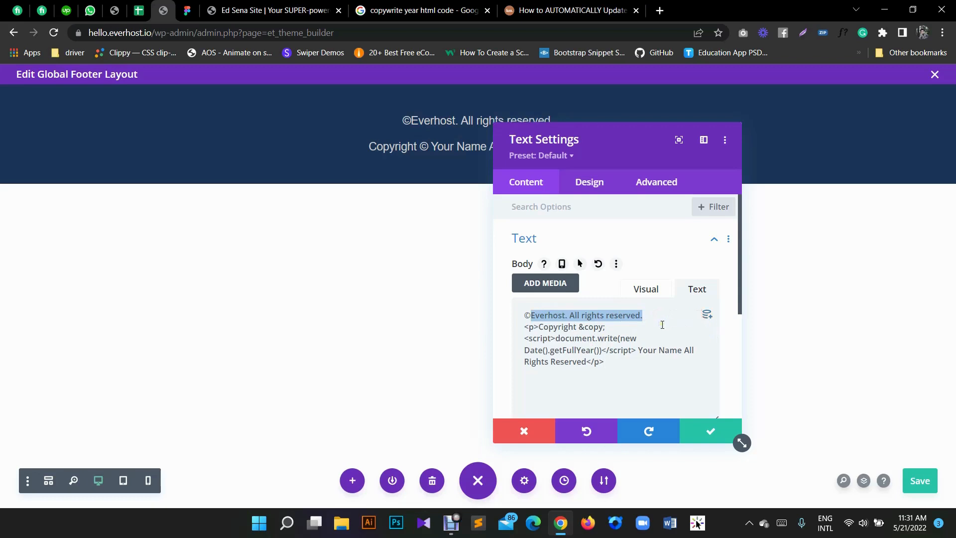
pyautogui.press('BackSpace')
pyautogui.moveTo(636, 350); pyautogui.dragTo(587, 362)
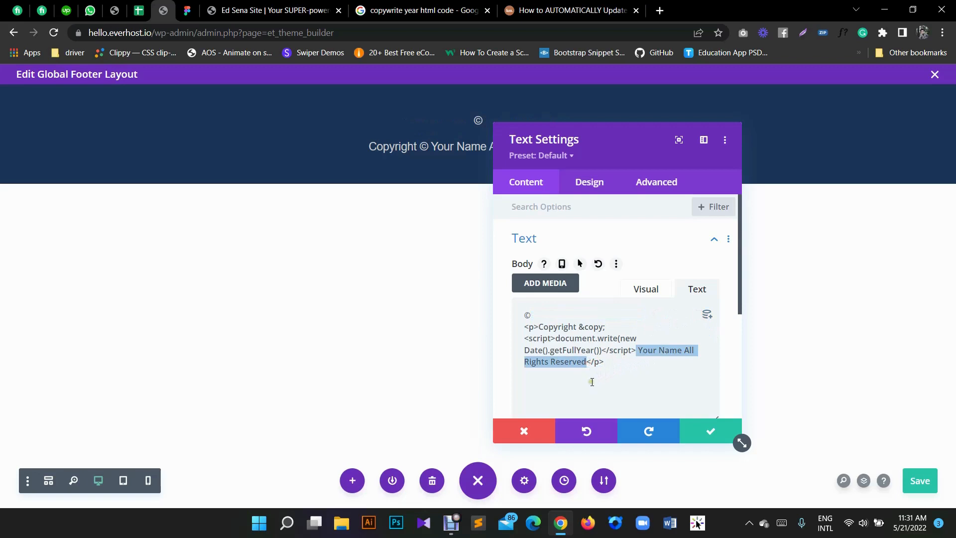
pyautogui.hotkey('ctrl', 'v')
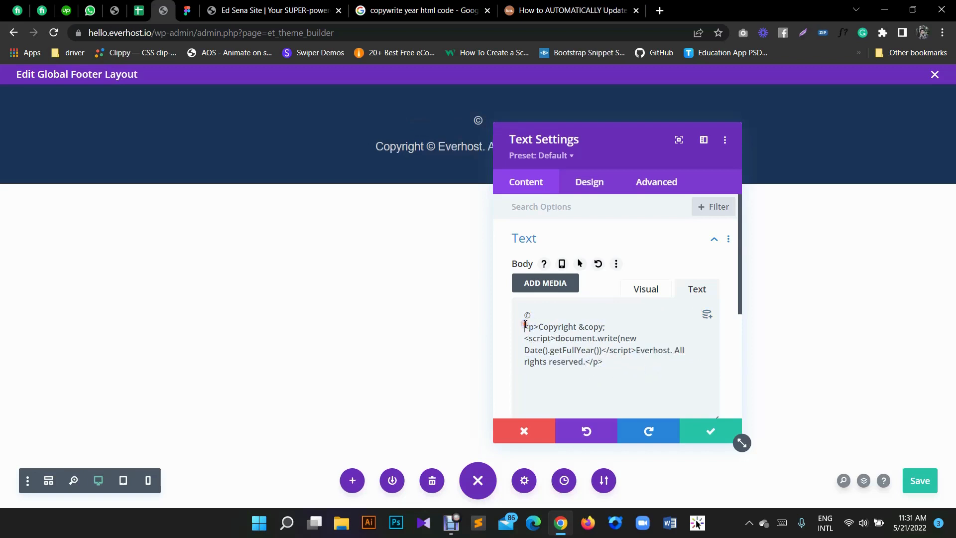
# Step: Delete the leftover © line and the word "Copyright" from the snippet, and save the Text module settings
pyautogui.press('BackSpace')
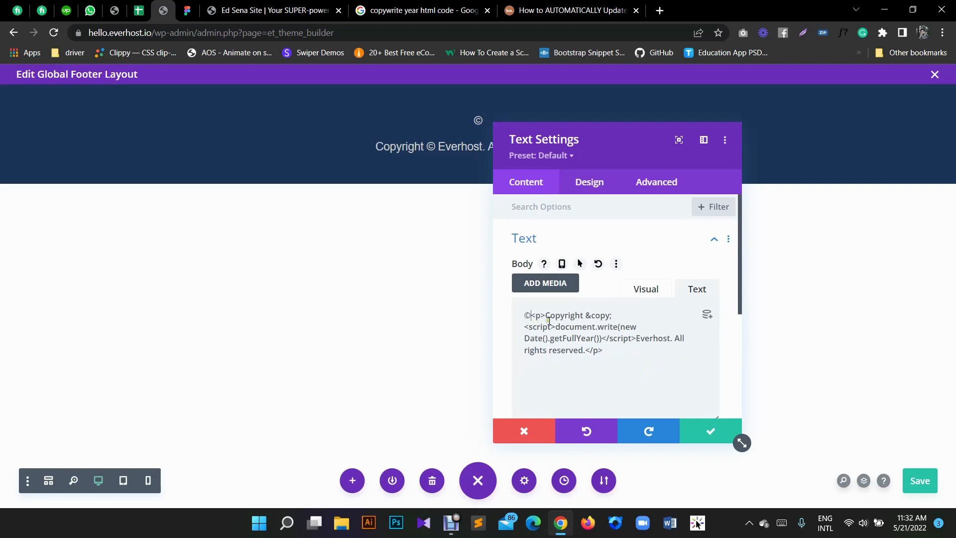
pyautogui.press('BackSpace')
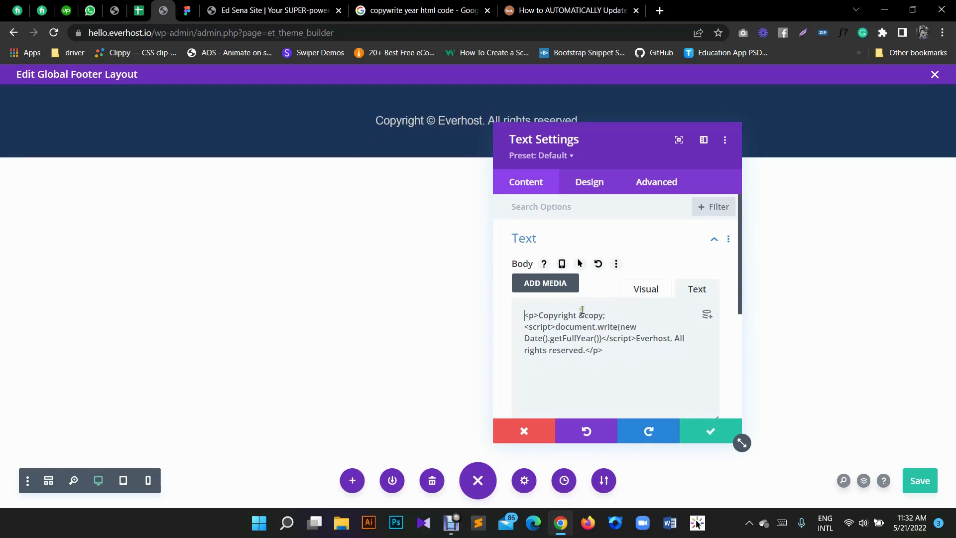
pyautogui.moveTo(578, 315); pyautogui.dragTo(538, 311)
pyautogui.press('BackSpace')
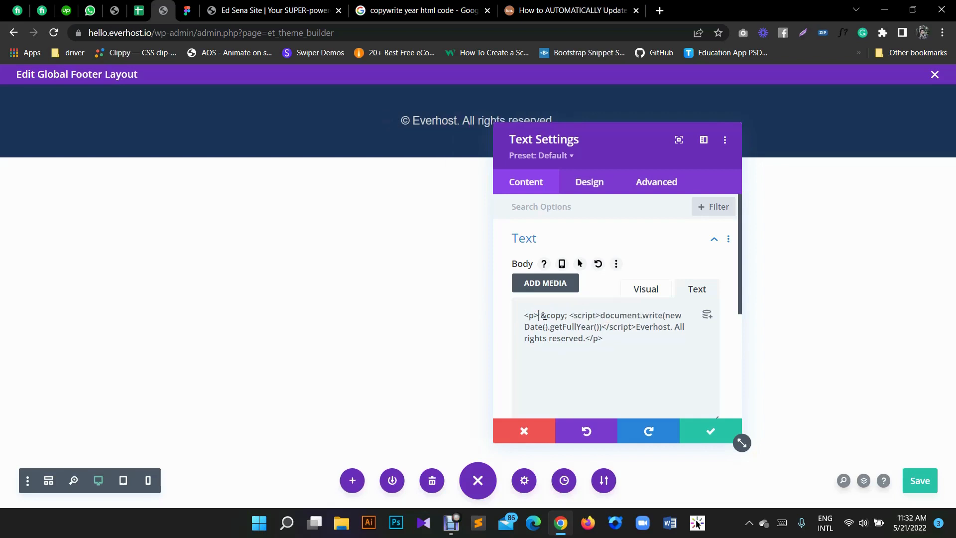
pyautogui.click(709, 431)
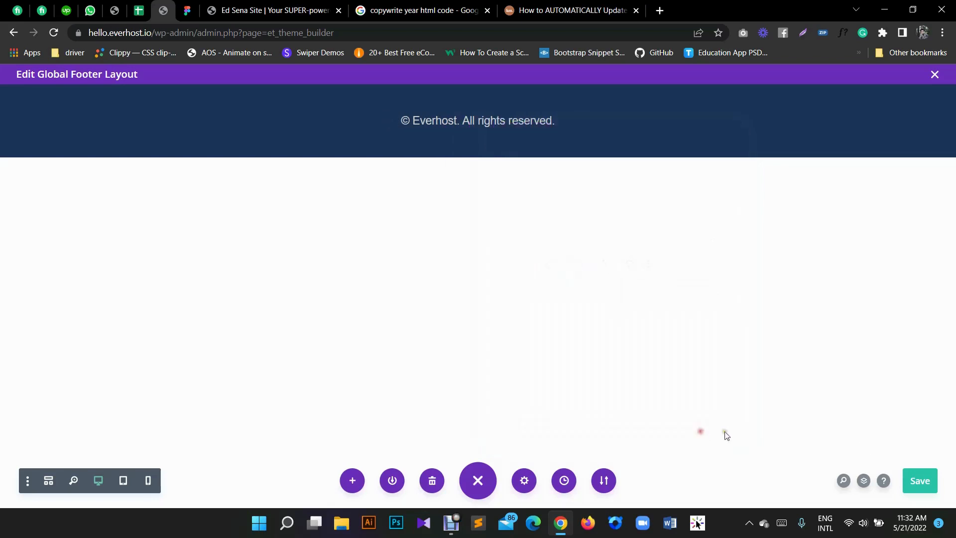
# Step: Save the global footer layout, close its editor, and save the Theme Builder changes
pyautogui.click(922, 481)
pyautogui.click(935, 75)
pyautogui.click(165, 149)
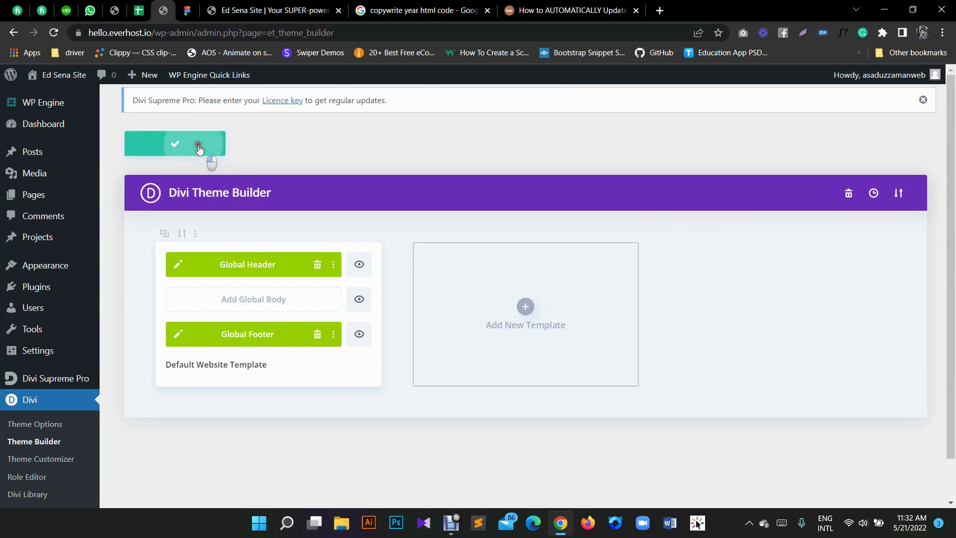
# Step: Reload the live home page to check the footer, compare it with the Figma design, and return to the Theme Builder
pyautogui.click(260, 7)
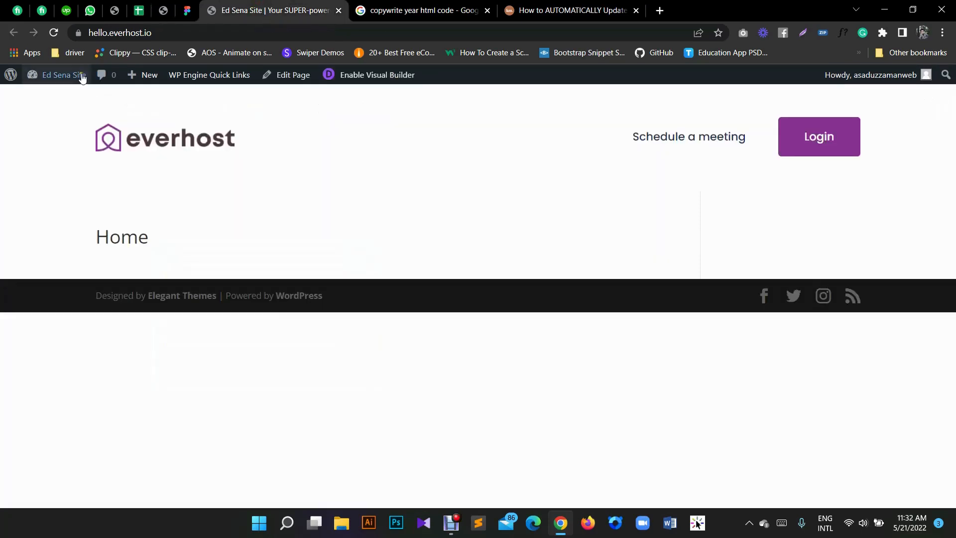
pyautogui.click(54, 32)
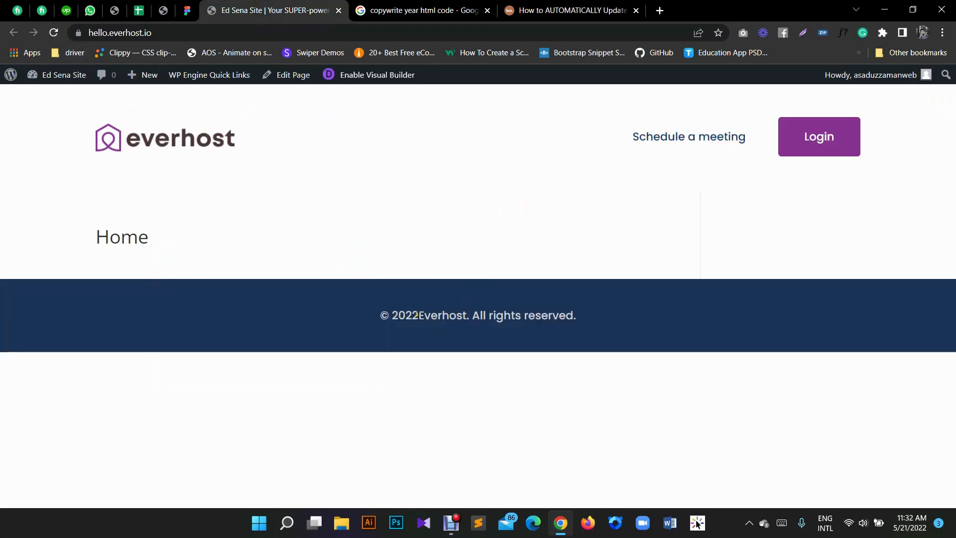
pyautogui.click(187, 10)
pyautogui.click(163, 10)
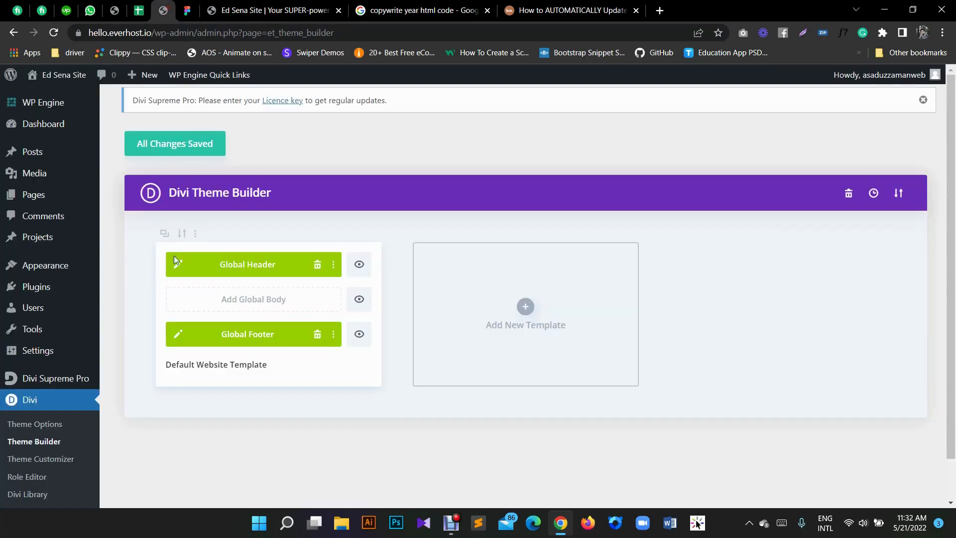
# Step: In the global footer's Text module, insert a space between the closing script tag and "Everhost", and save the module settings
pyautogui.click(178, 334)
pyautogui.click(273, 10)
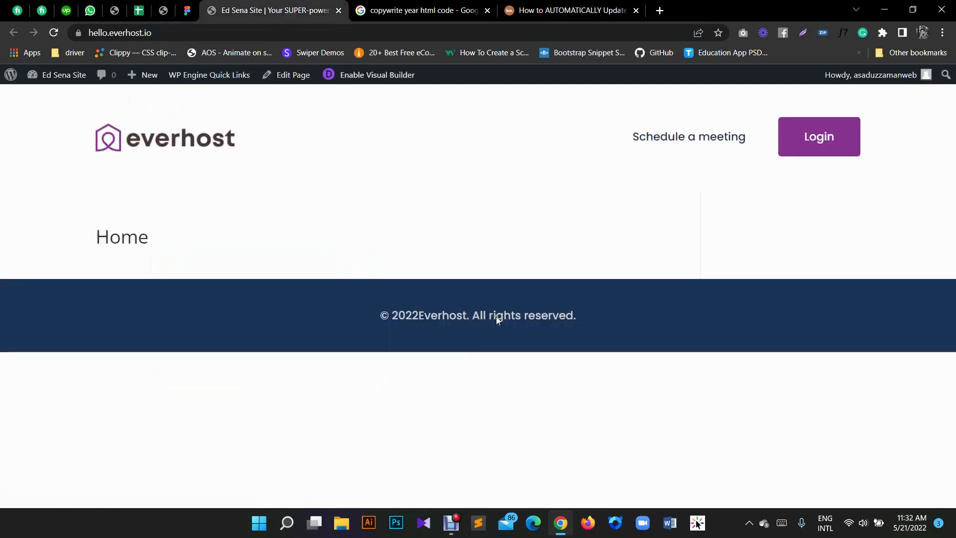
pyautogui.moveTo(419, 315); pyautogui.dragTo(406, 316)
pyautogui.click(425, 318)
pyautogui.click(174, 14)
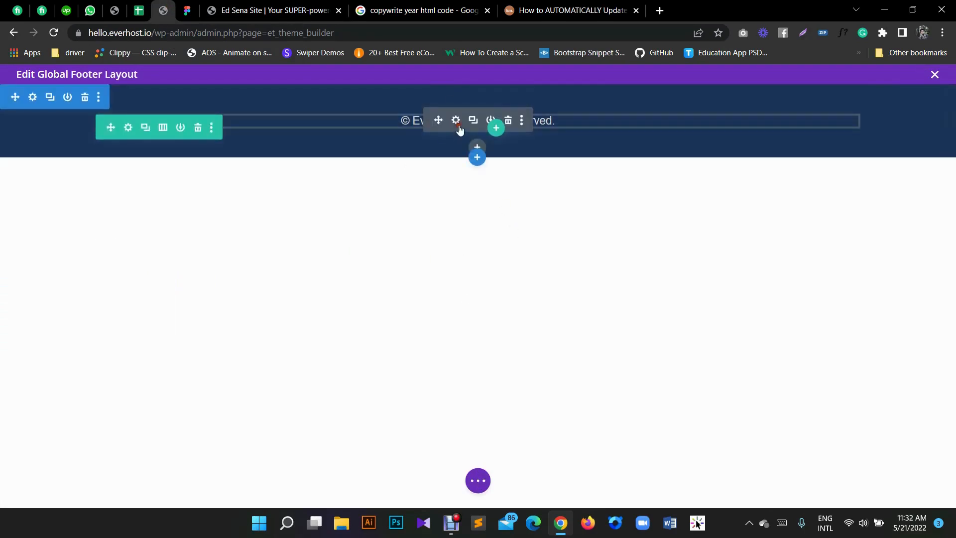
pyautogui.click(455, 121)
pyautogui.click(217, 260)
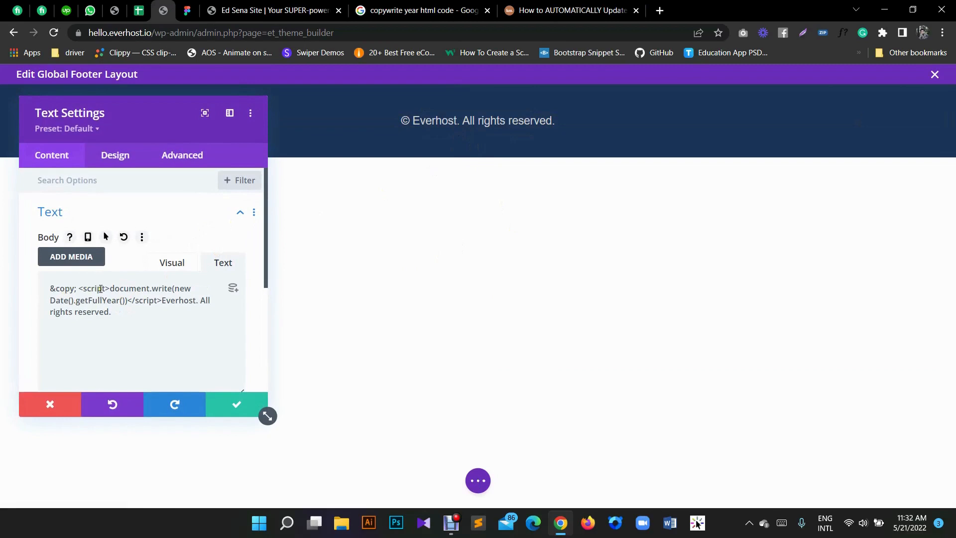
pyautogui.click(163, 301)
pyautogui.click(232, 404)
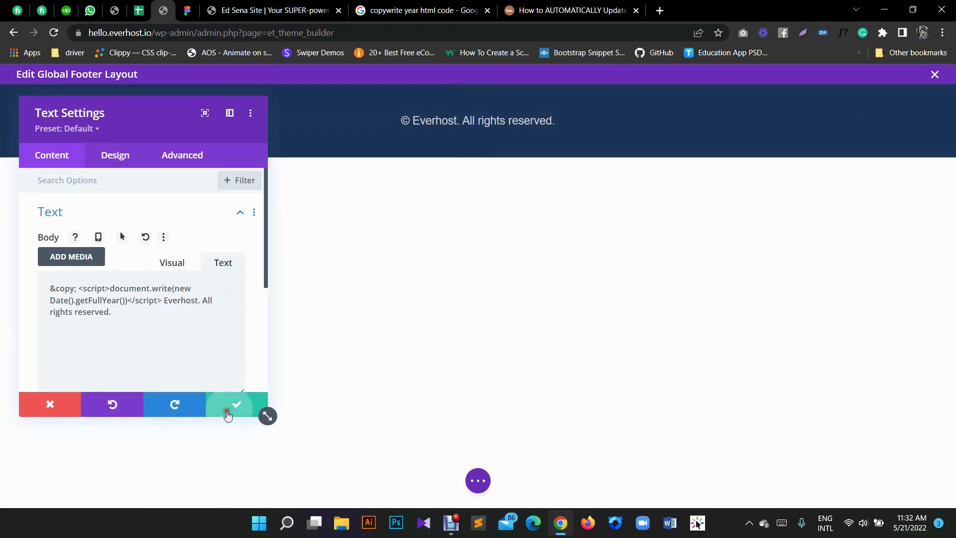
# Step: Save the edited footer layout, exit the layout editor, and save the Theme Builder changes
pyautogui.click(478, 481)
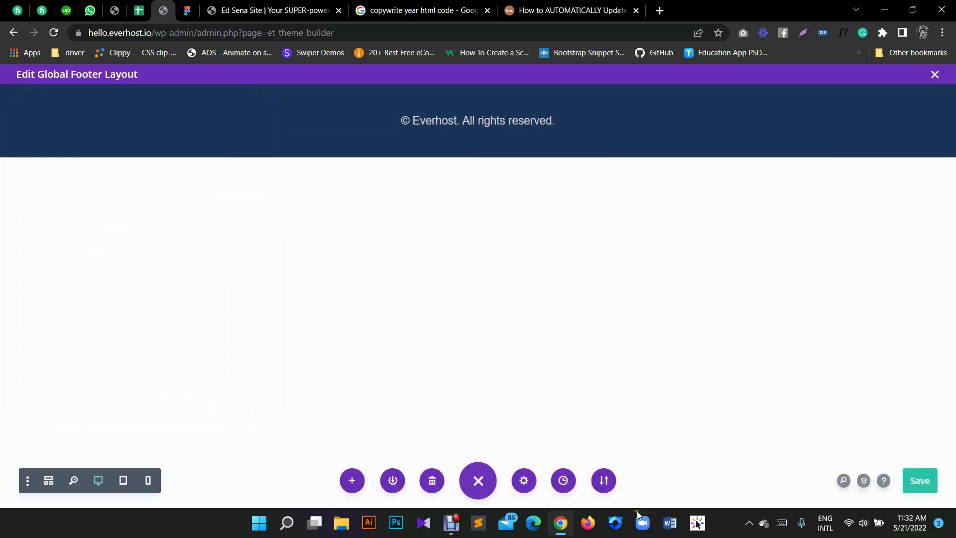
pyautogui.click(921, 480)
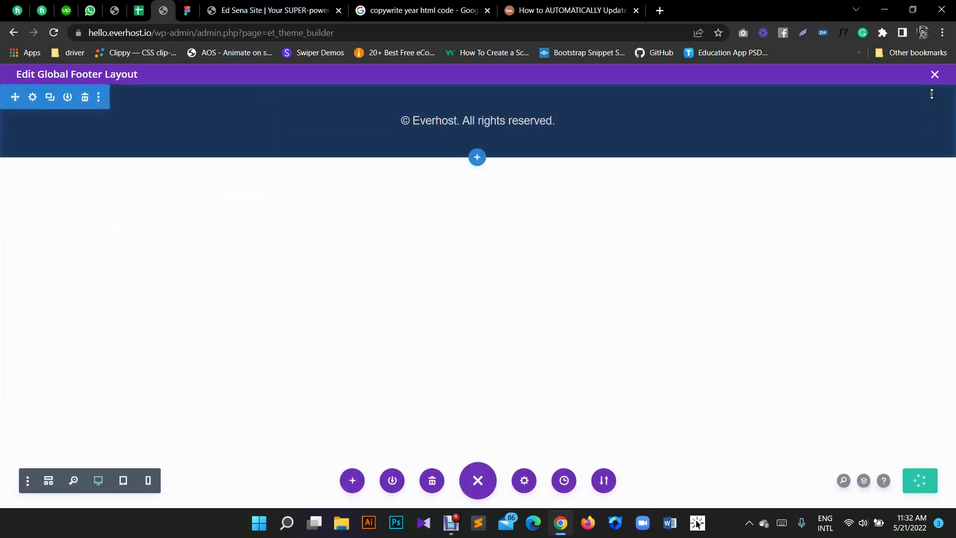
pyautogui.click(935, 76)
pyautogui.click(169, 152)
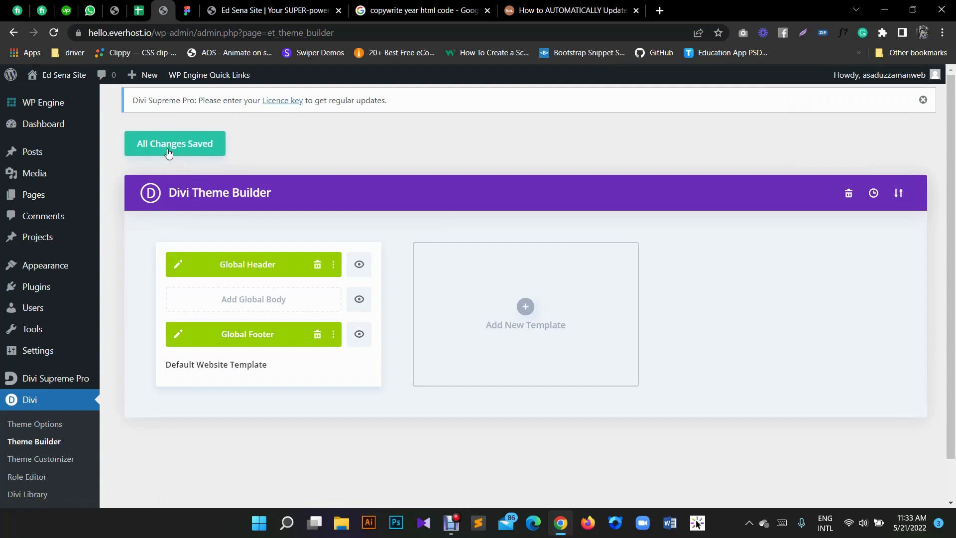
# Step: Reload the live home page and check the spacing between the year and "Everhost" in the footer
pyautogui.click(240, 9)
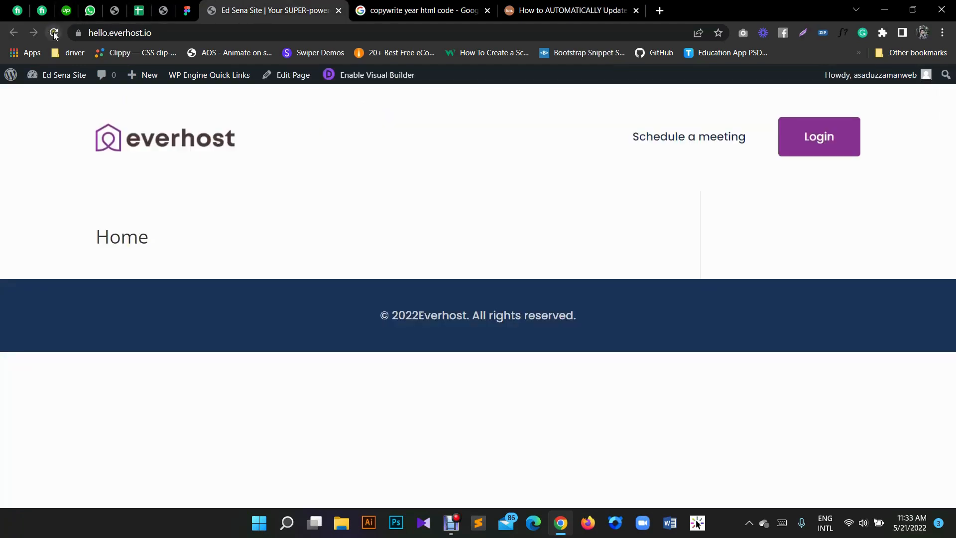
pyautogui.click(53, 32)
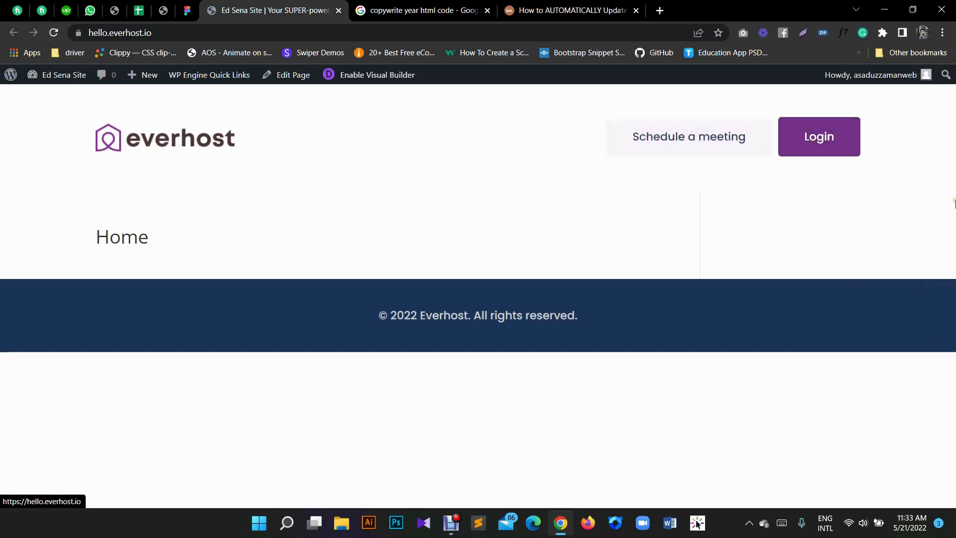
pyautogui.moveTo(434, 316); pyautogui.dragTo(480, 335)
pyautogui.click(417, 318)
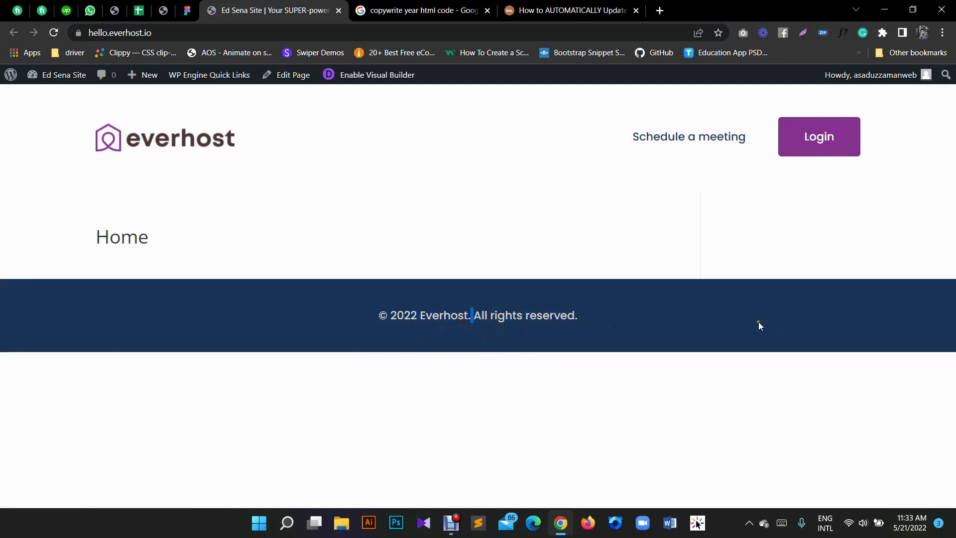